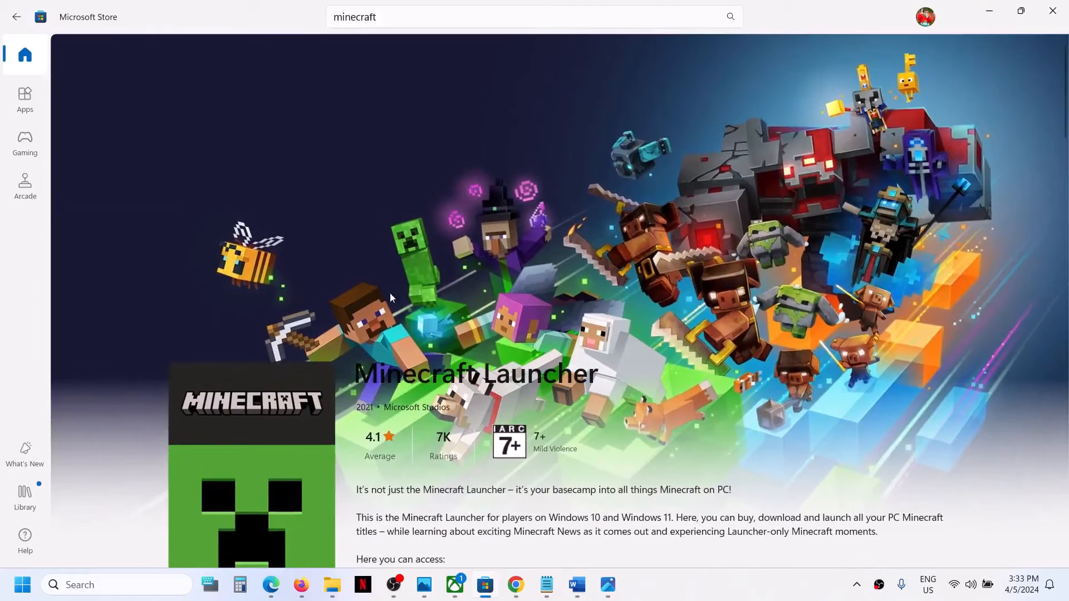
Step: View the screenshot of the Minecraft Launcher error in Photos
click(608, 584)
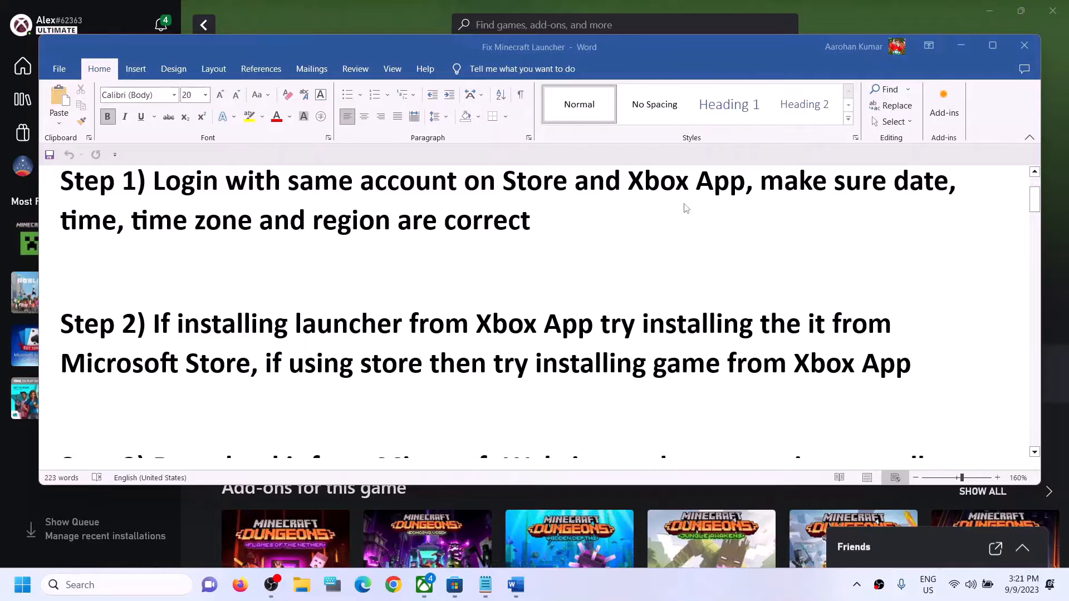
Step: Minimize the fix document, sign out of the Xbox app, and return to Microsoft Store
click(962, 46)
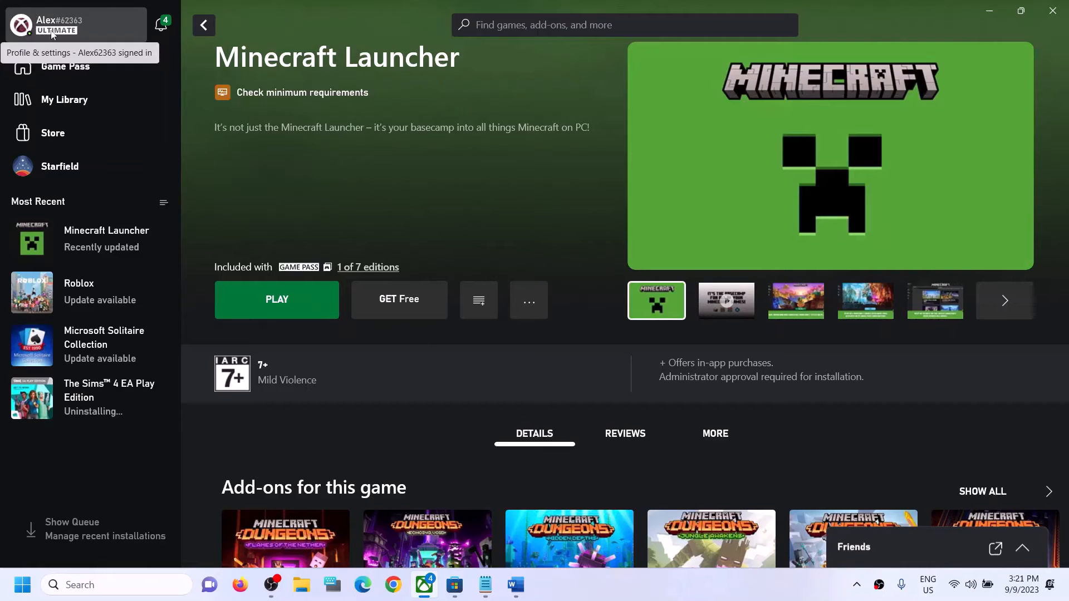
click(51, 31)
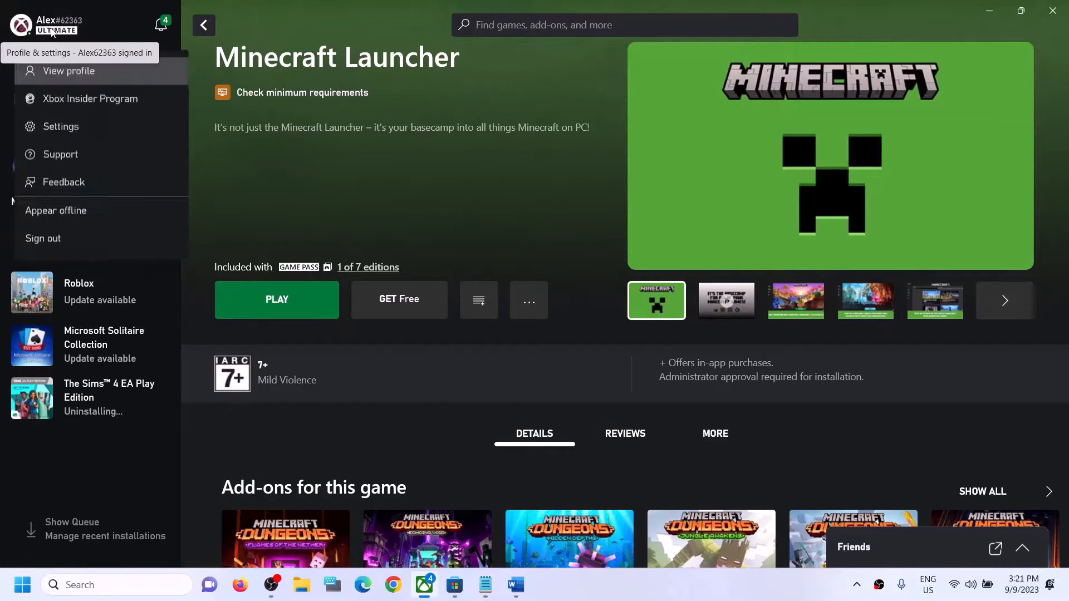
click(128, 231)
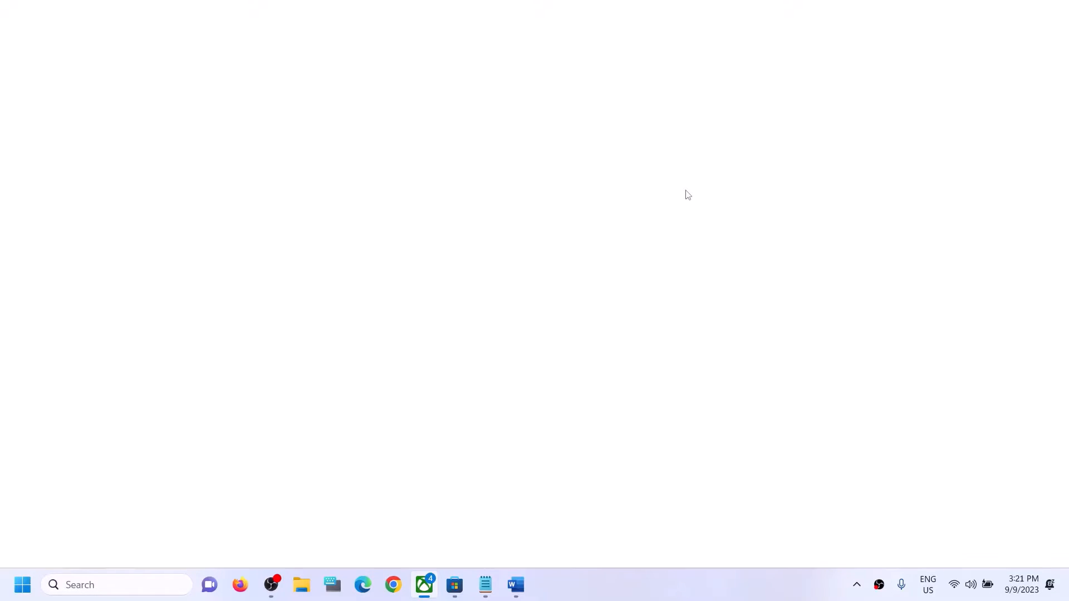
click(460, 588)
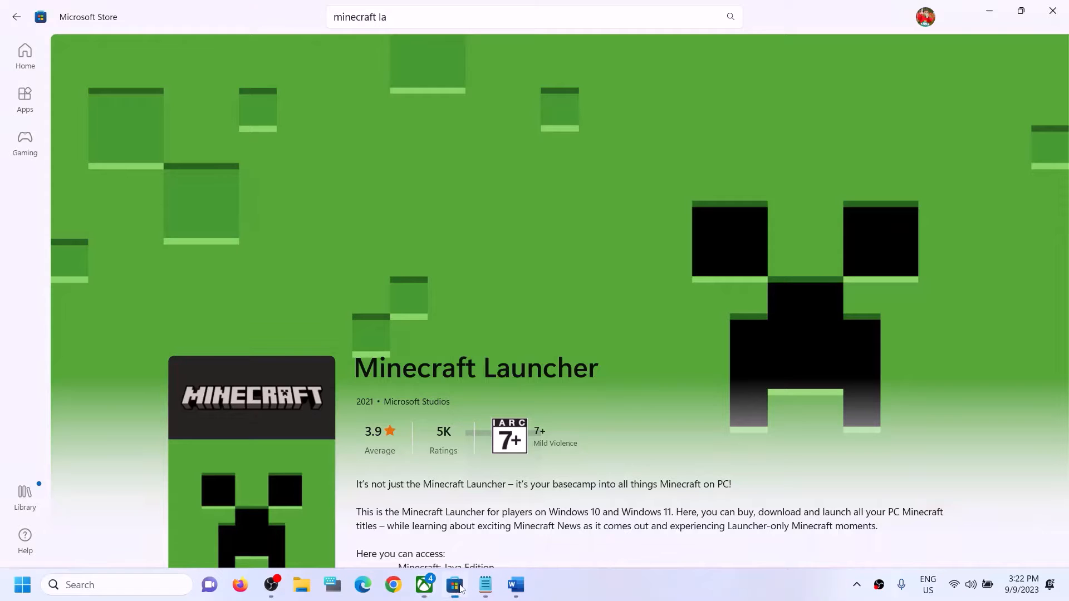
Step: Sign out of Microsoft Store and sign back in with the other account, confirming with its PIN
click(925, 18)
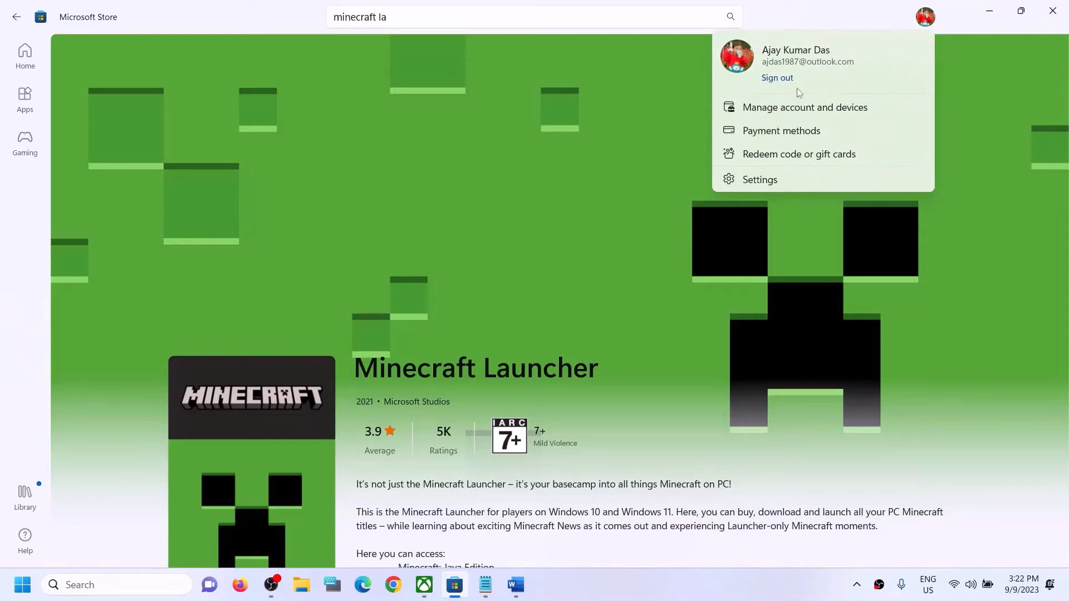
click(782, 79)
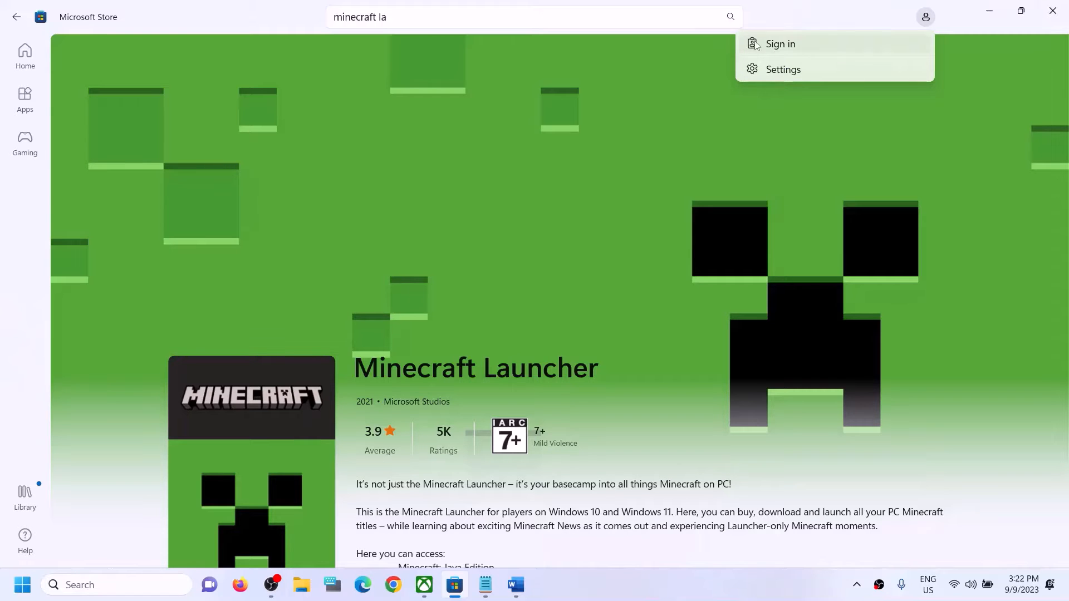
click(790, 45)
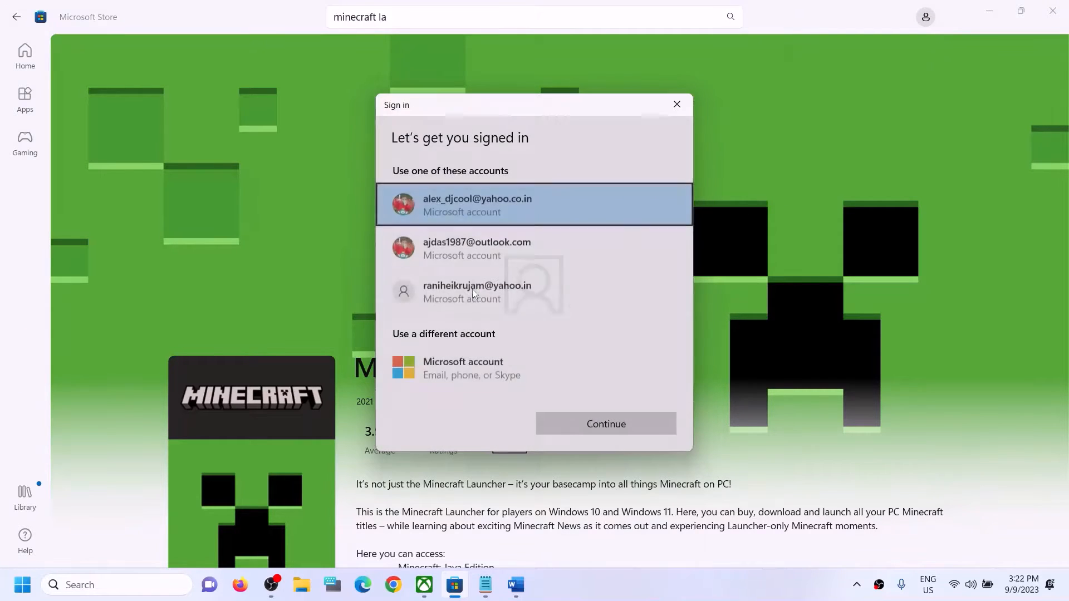
click(466, 252)
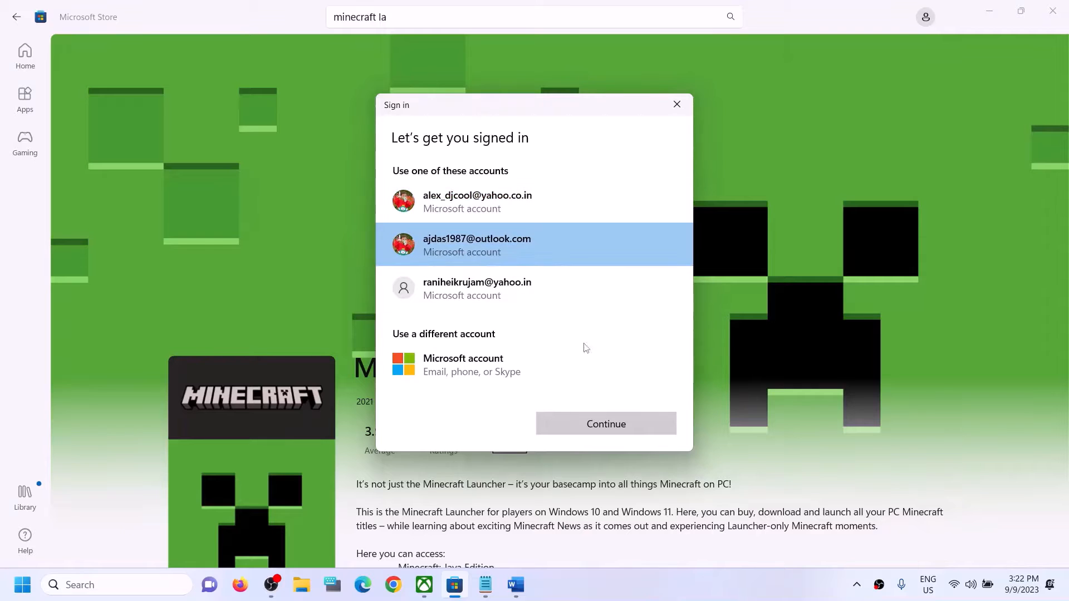
click(591, 431)
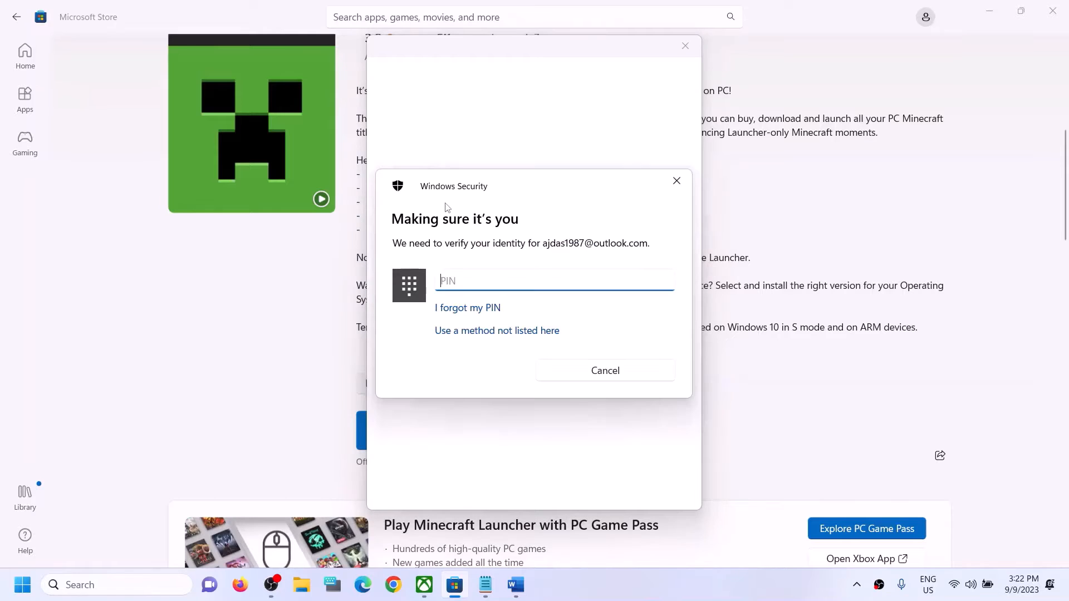
text(1111)
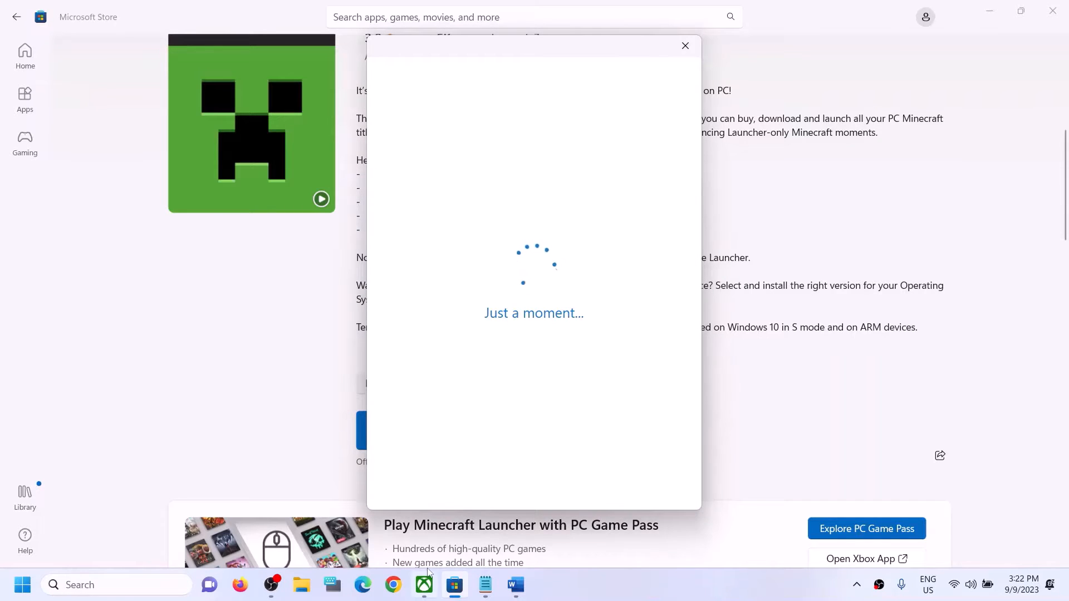
click(425, 582)
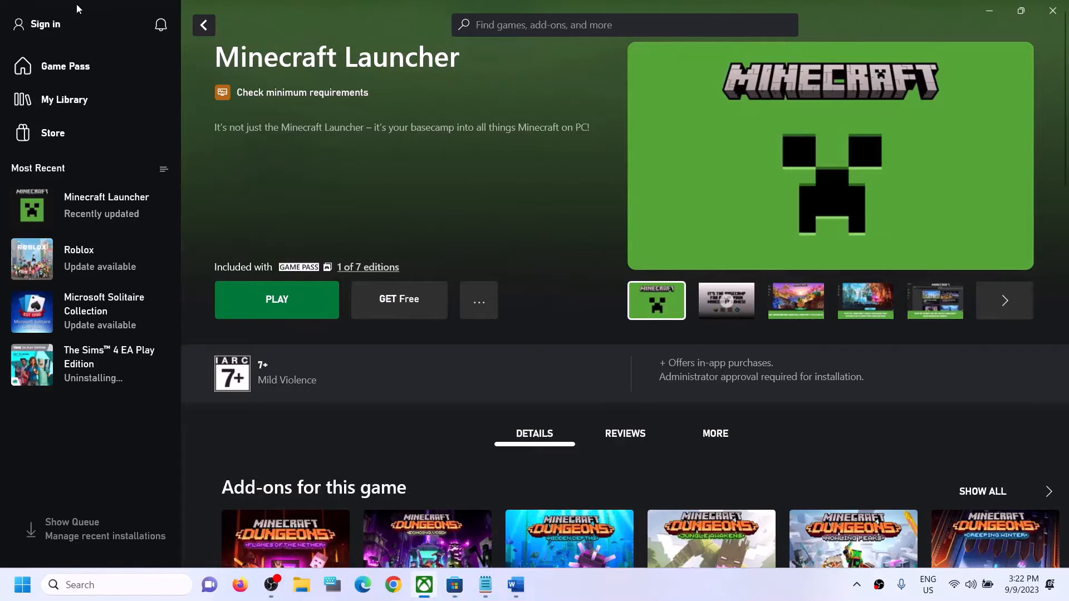
click(48, 31)
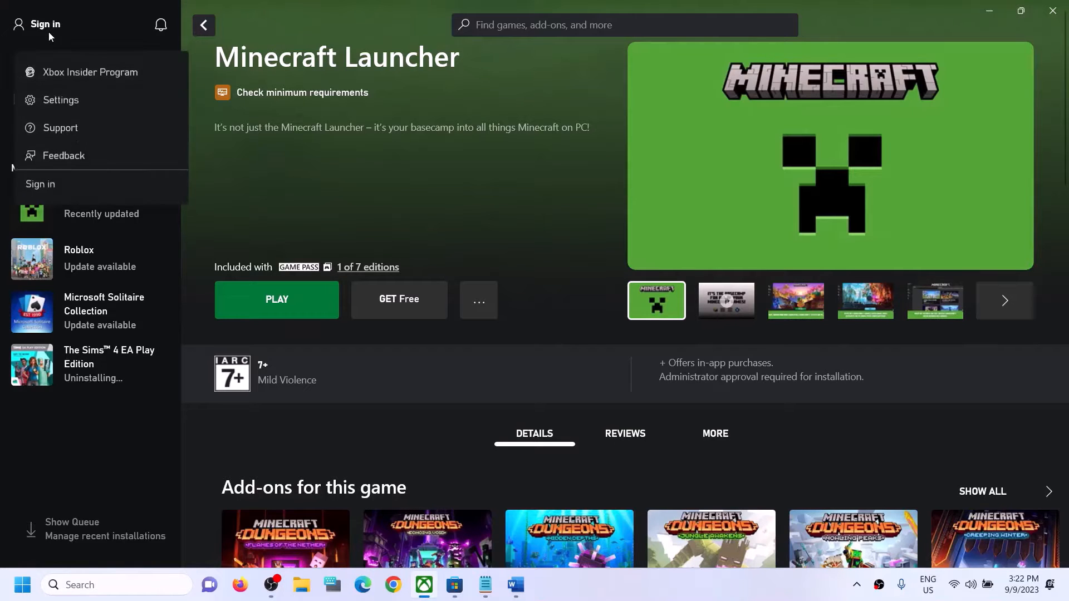
click(56, 181)
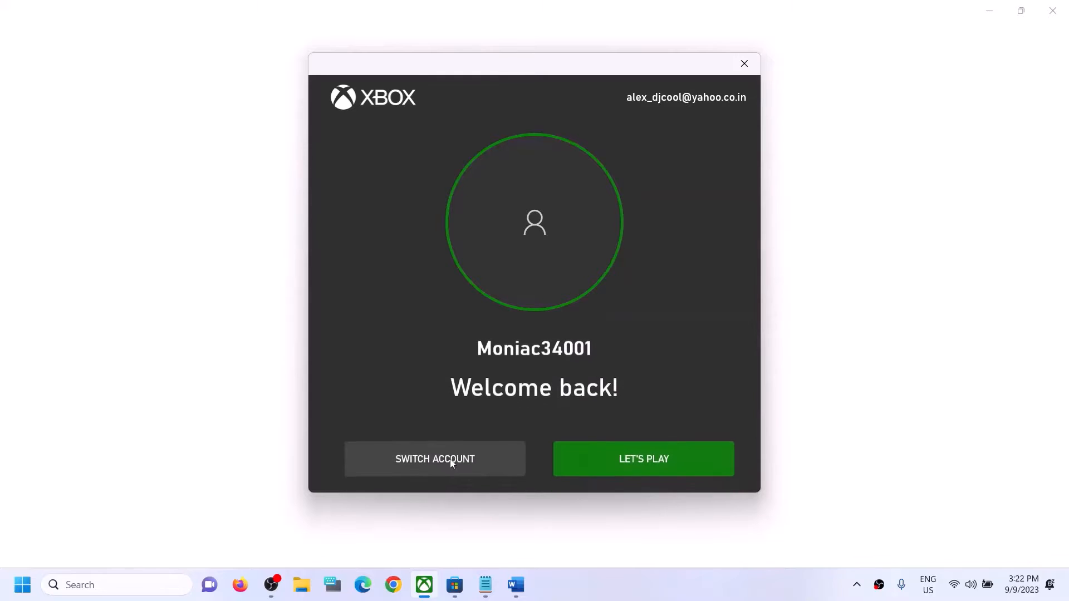
click(451, 460)
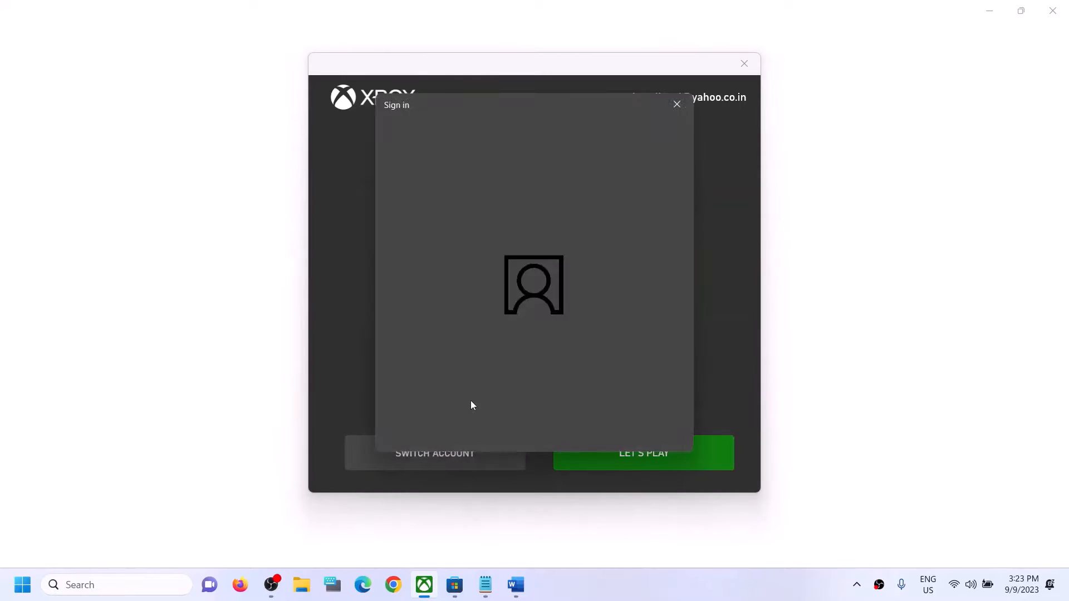
click(472, 249)
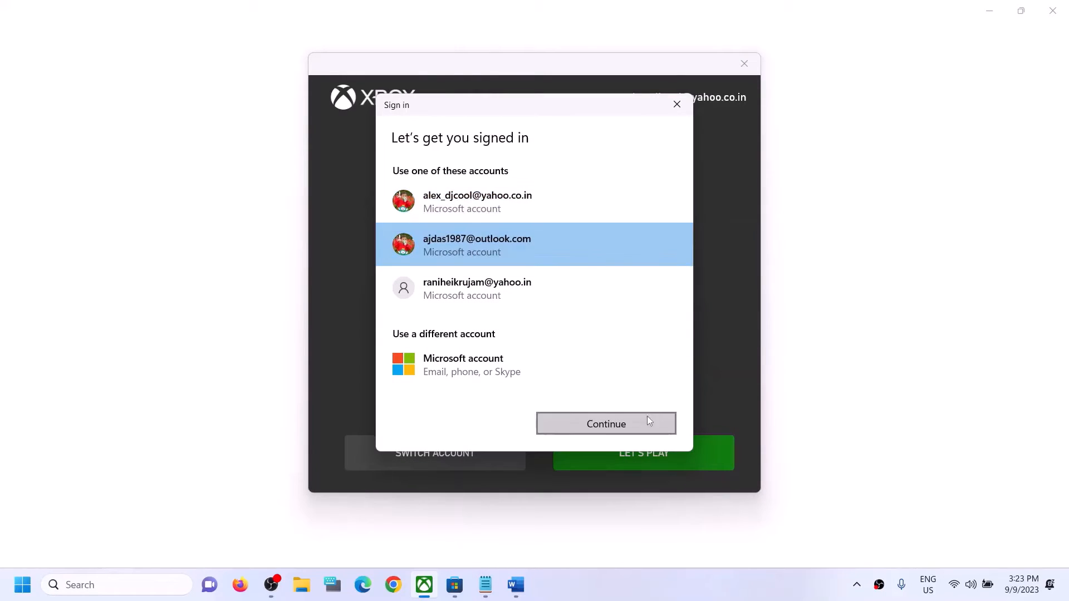
click(626, 423)
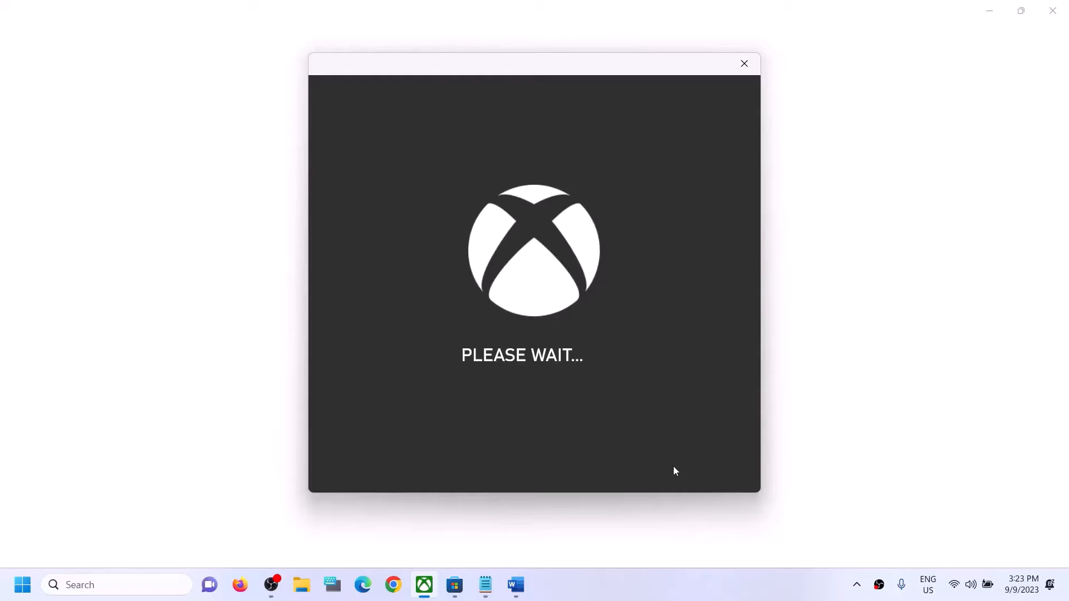
Step: Reread Step 2 of the fix document, highlighting the part about installing the game from the Xbox App
click(517, 598)
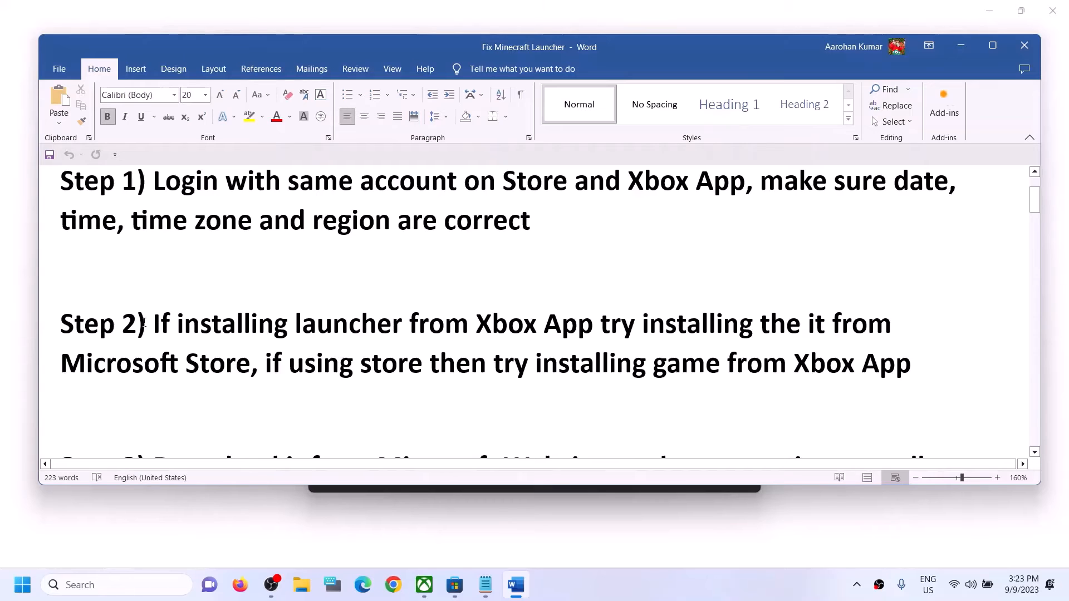
drag(154, 324, 225, 366)
drag(316, 366, 360, 366)
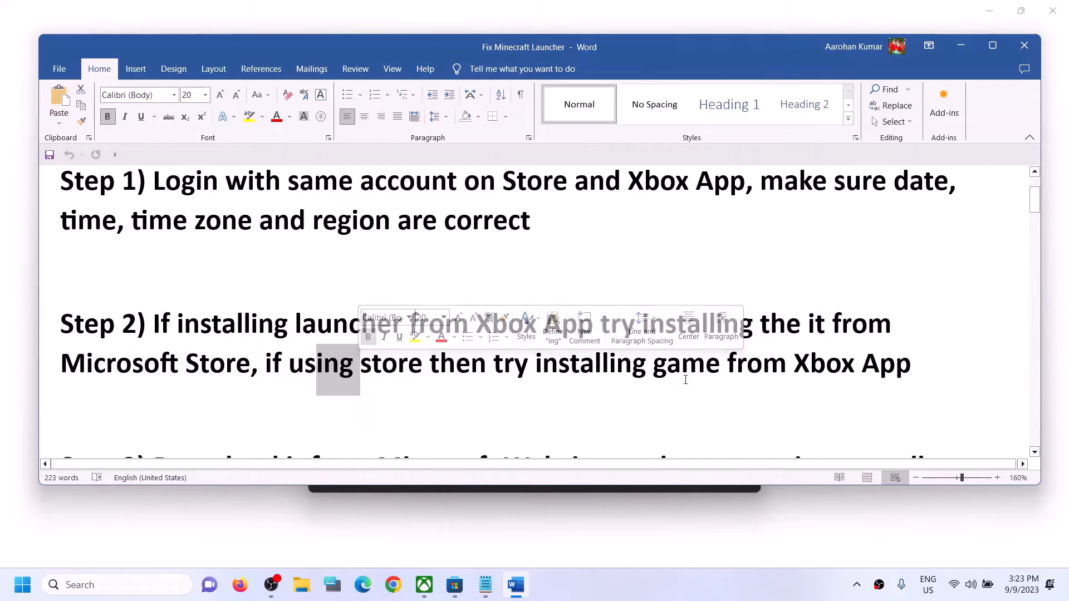
drag(613, 367, 913, 369)
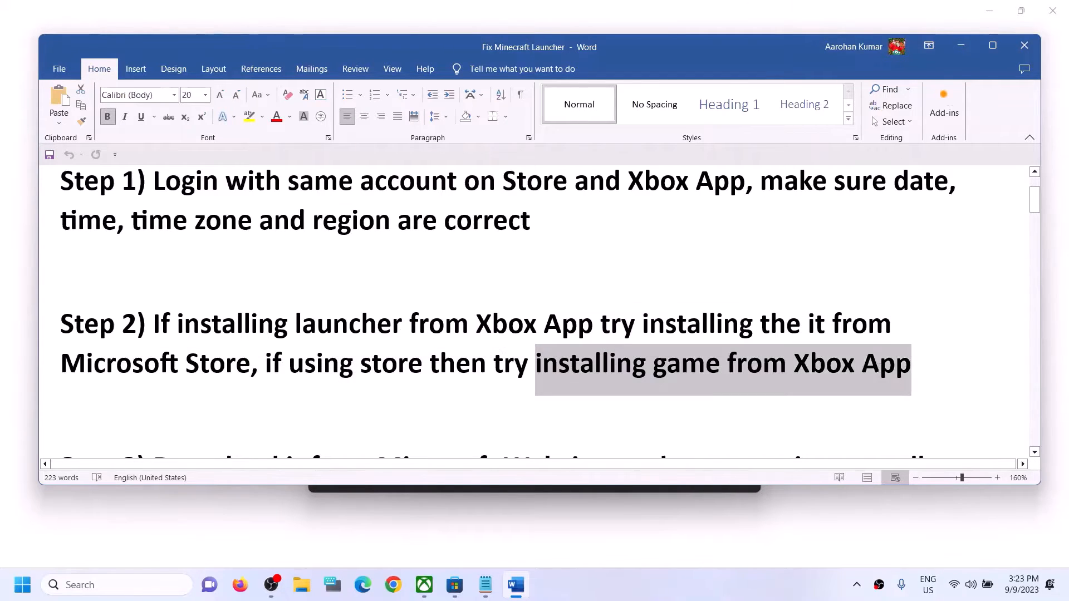
Step: Continue into the Xbox app with LET'S PLAY, then bring Microsoft Store forward
click(969, 49)
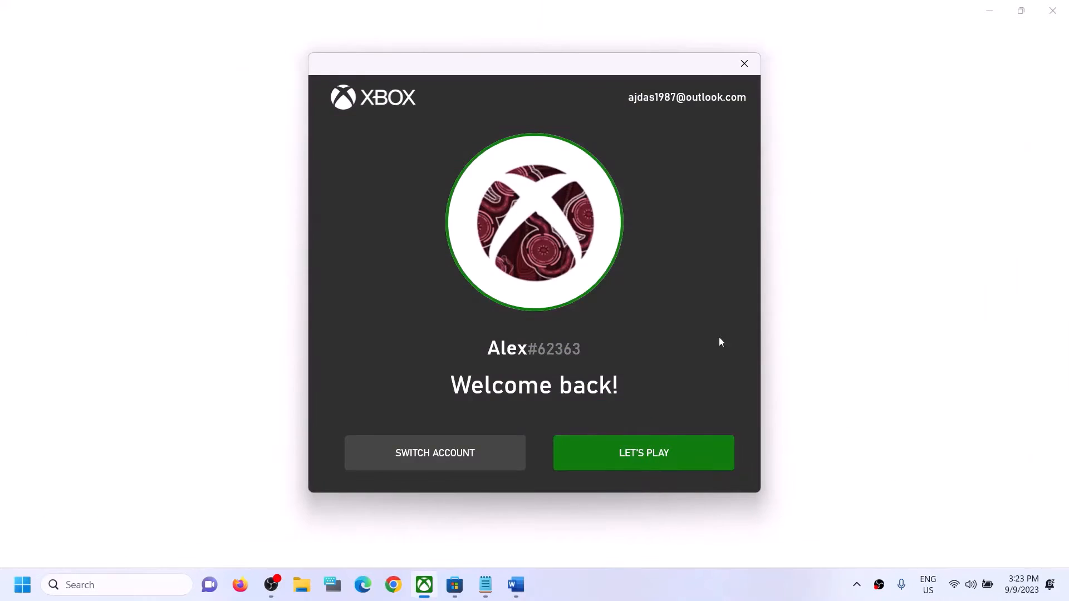
click(647, 462)
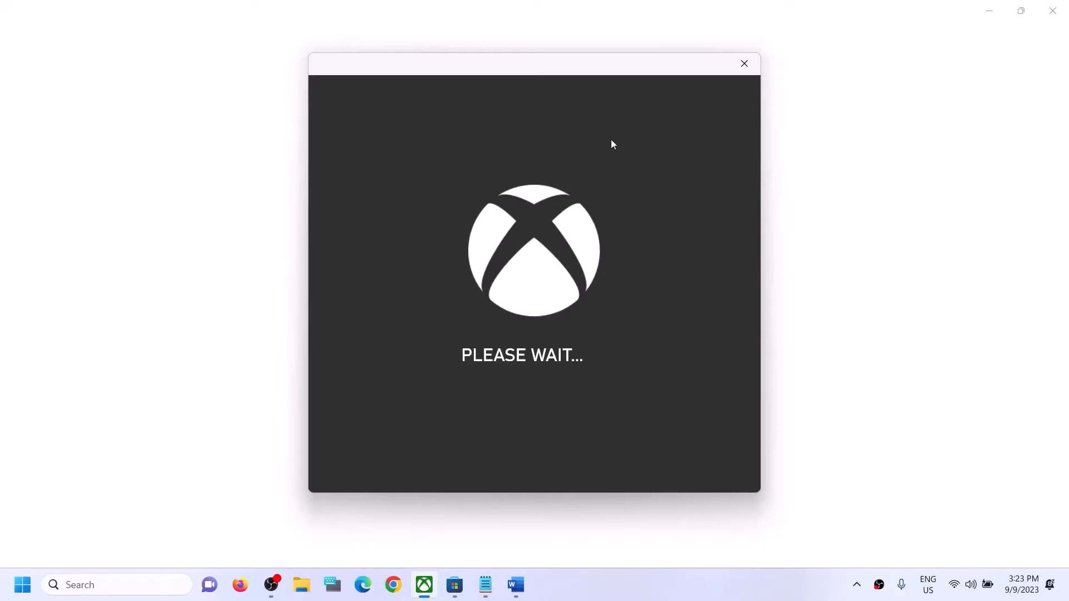
click(456, 589)
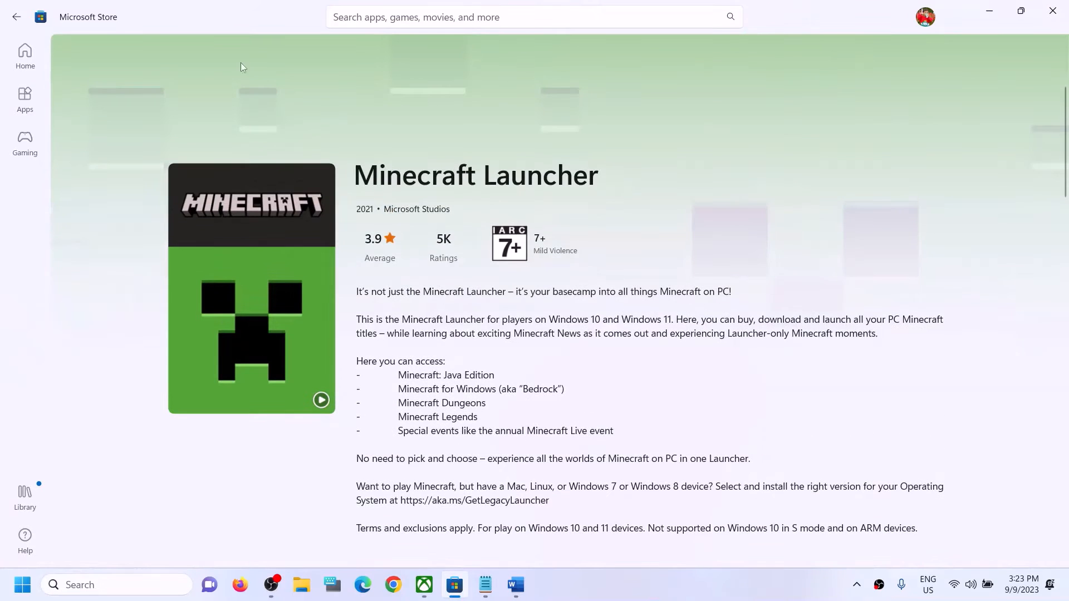
Step: Search the Store for 'minecraft l', open the Minecraft Launcher page, then return to Xbox
click(378, 16)
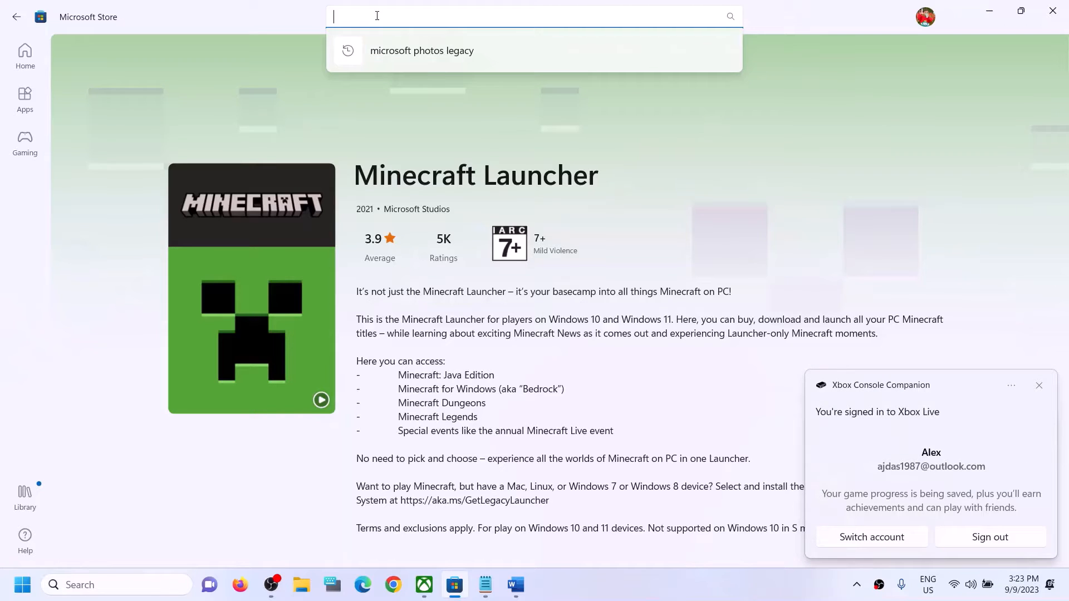
text(minecraft l)
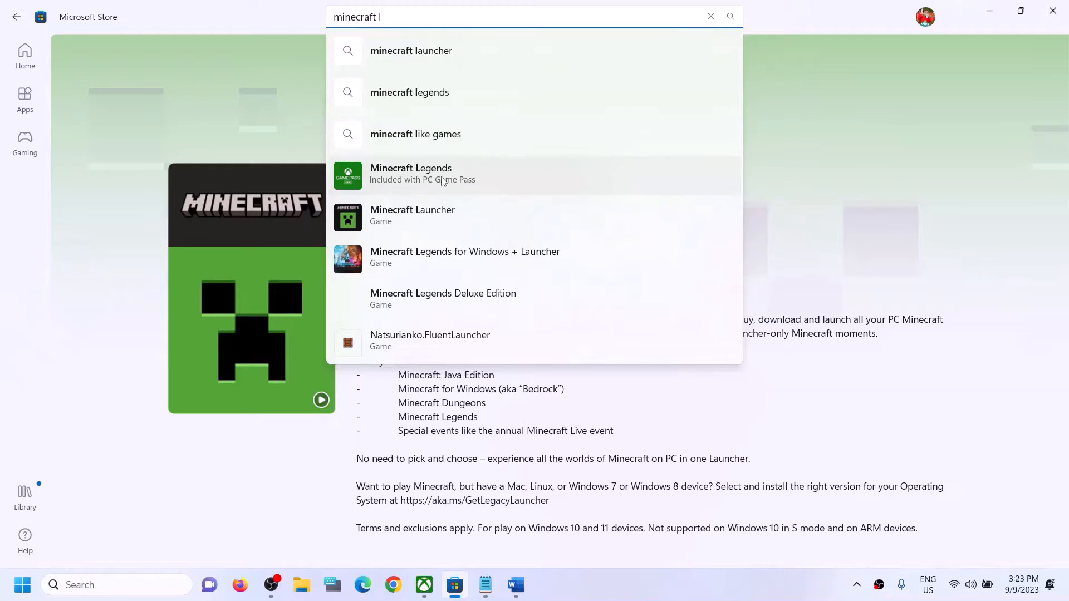
click(414, 217)
scroll(529, 290, down, 2)
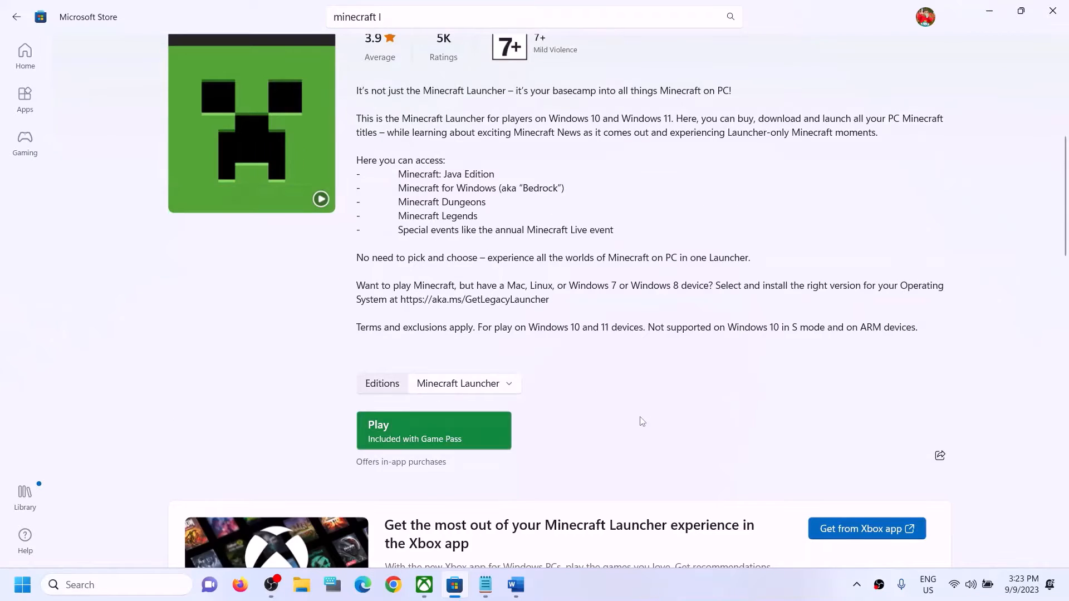
scroll(647, 417, down, 3)
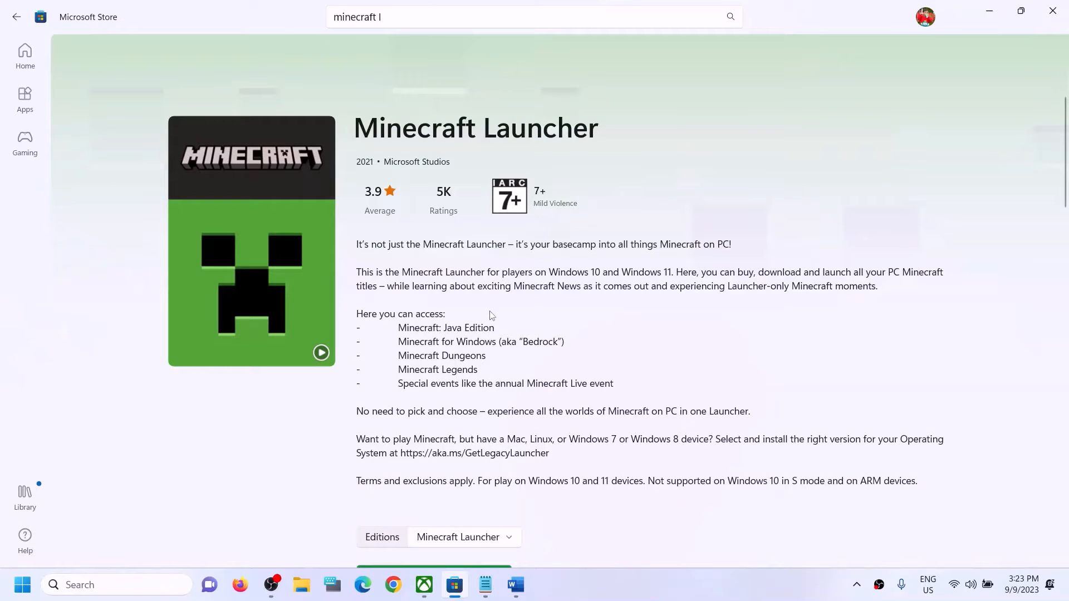
mouse_move(426, 585)
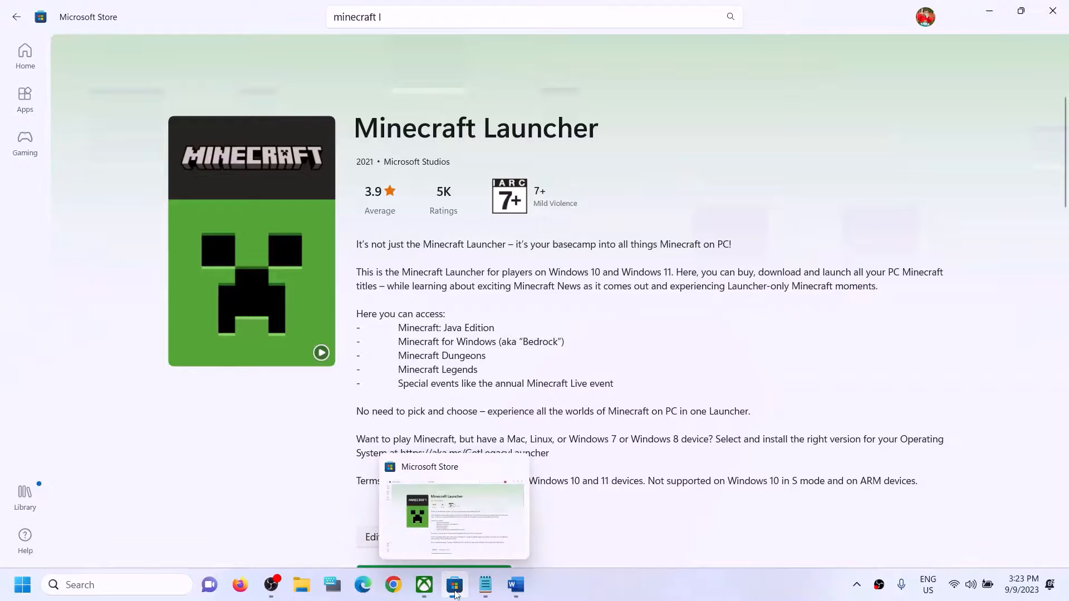
click(456, 589)
click(455, 585)
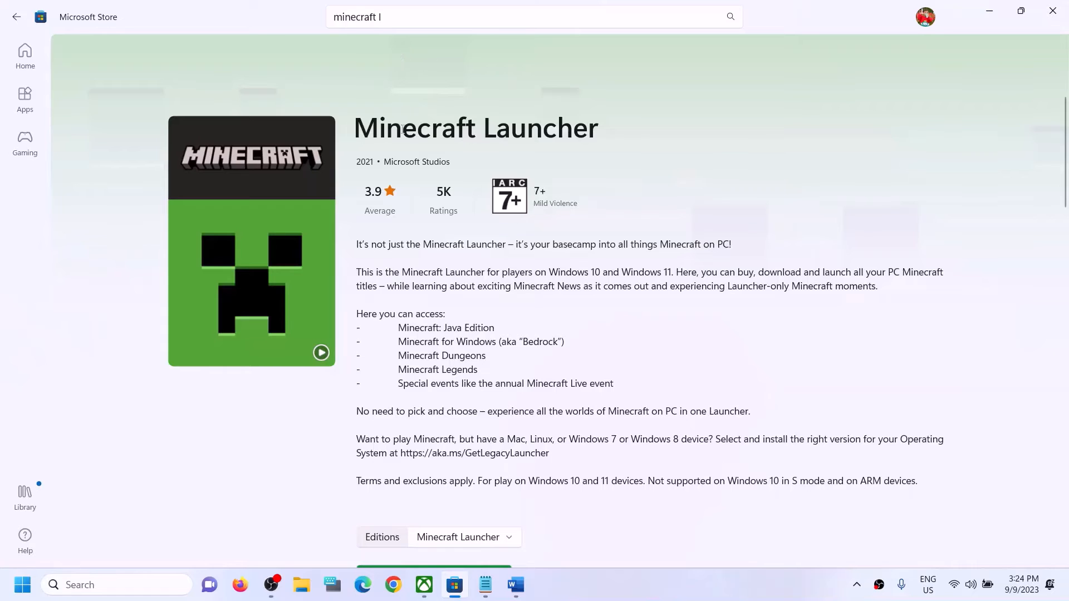
click(421, 592)
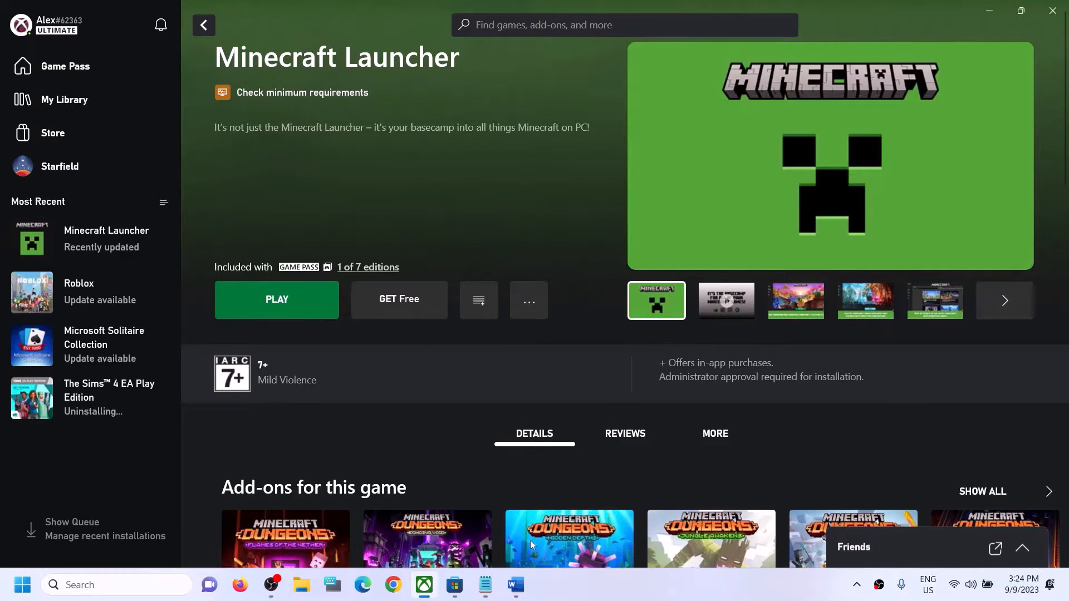
Step: Select and copy the minecraft.net download link from Step 3 of the Word notes
mouse_move(449, 580)
click(516, 585)
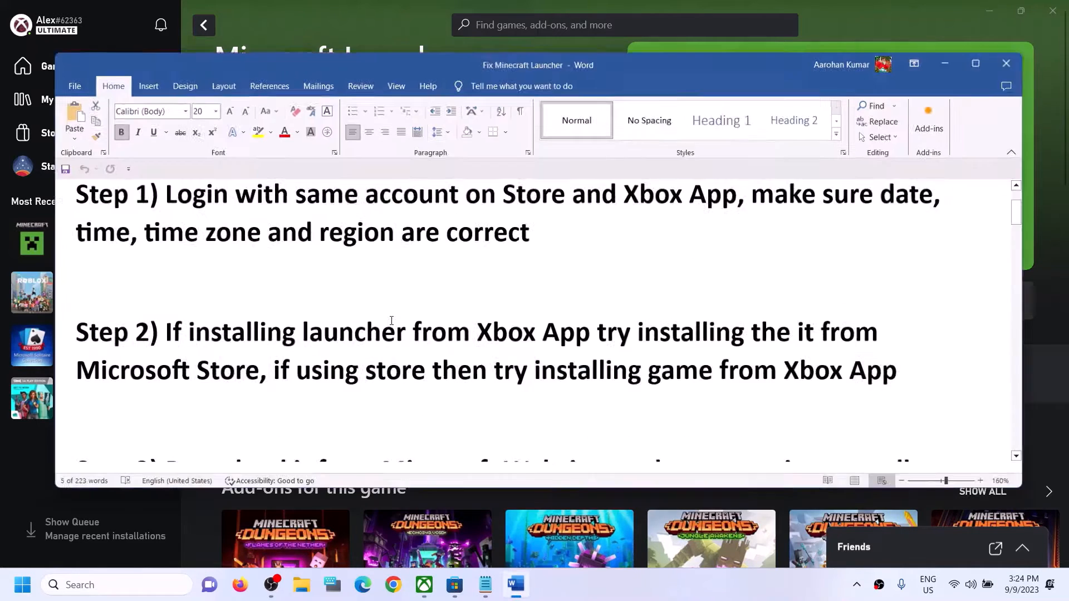
scroll(394, 316, down, 2)
scroll(394, 315, down, 2)
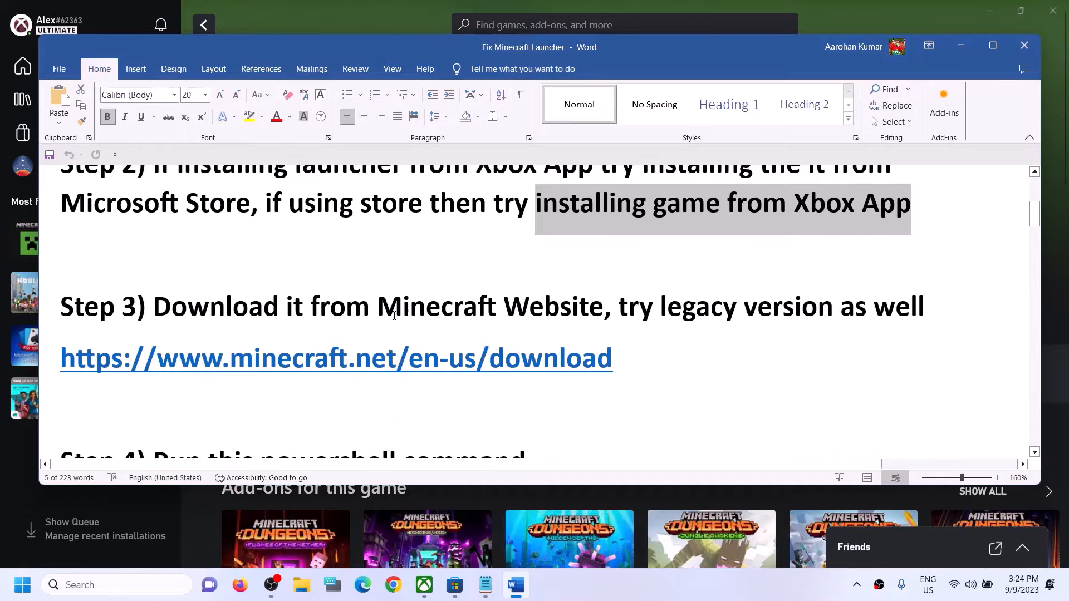
drag(164, 317, 603, 316)
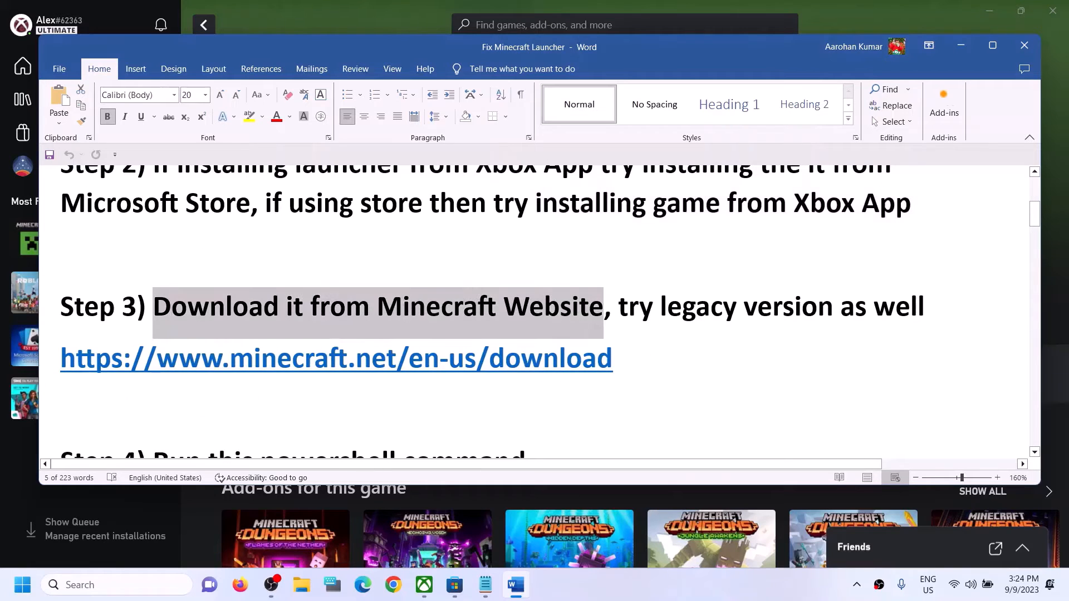
click(633, 365)
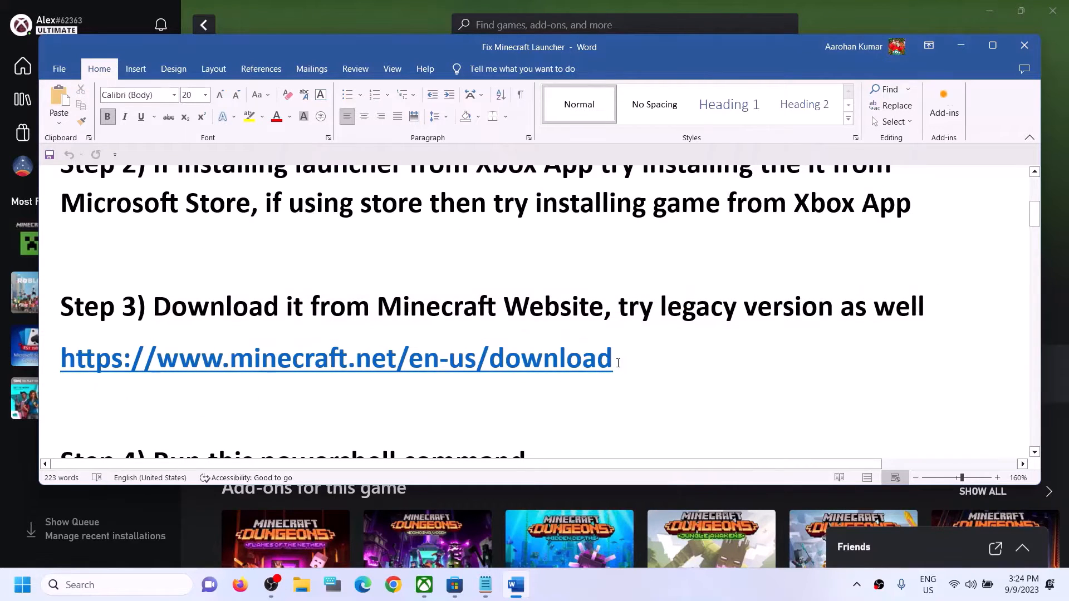
triple_click(618, 363)
key(ctrl+c)
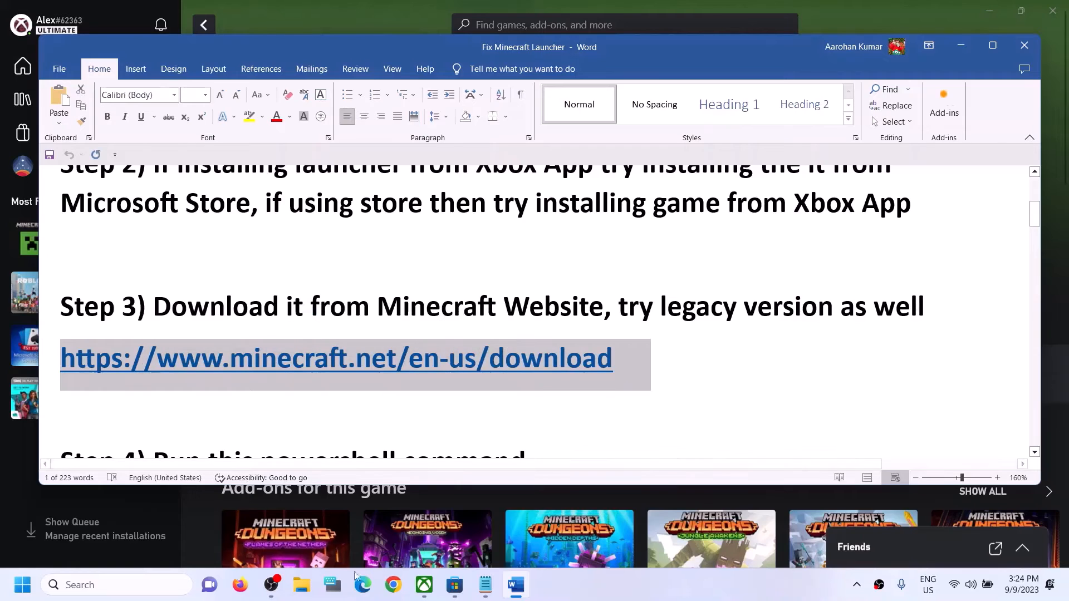
click(391, 586)
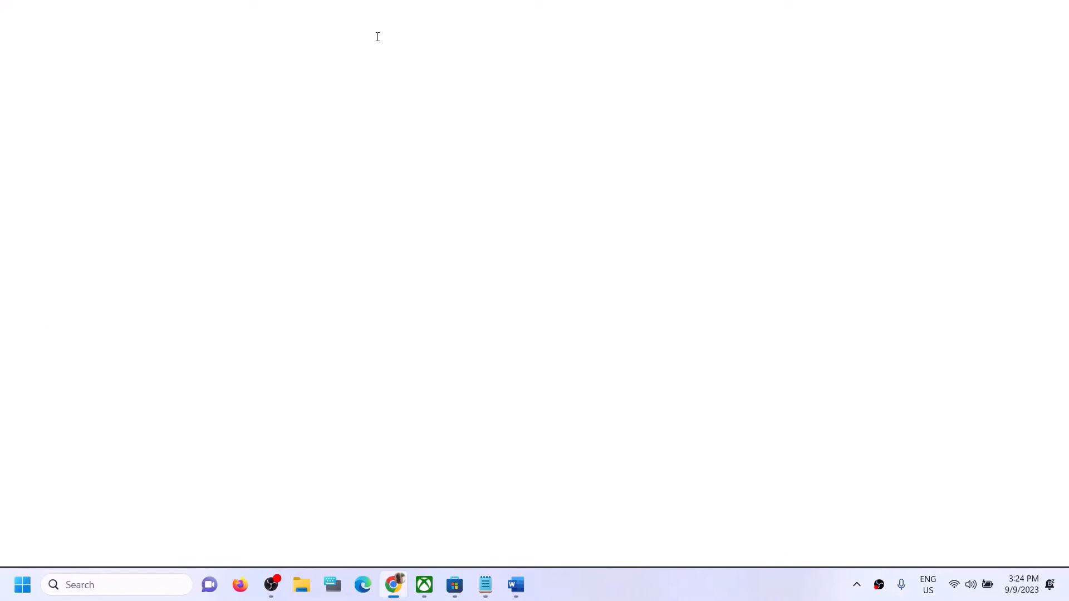
Step: Open the pasted minecraft.net link and download the Windows 10/11 launcher
key(ctrl+v)
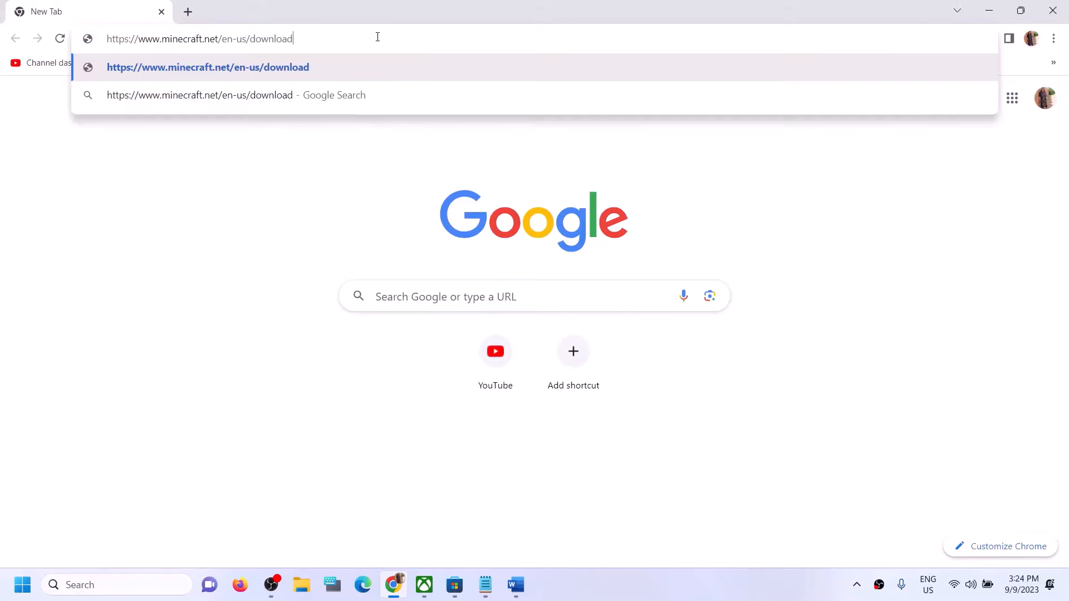
key(Return)
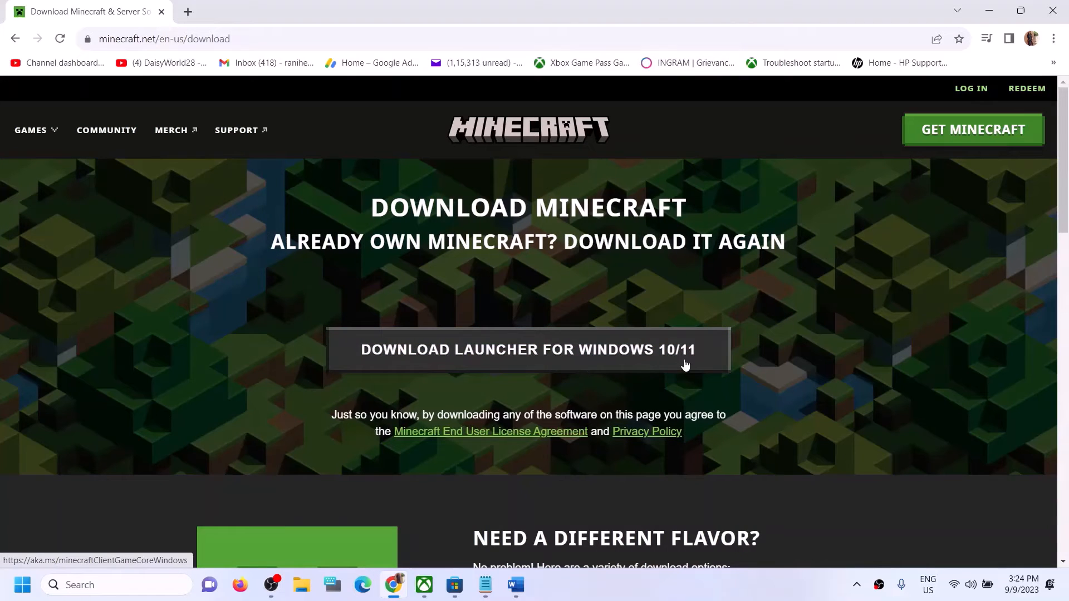
click(504, 361)
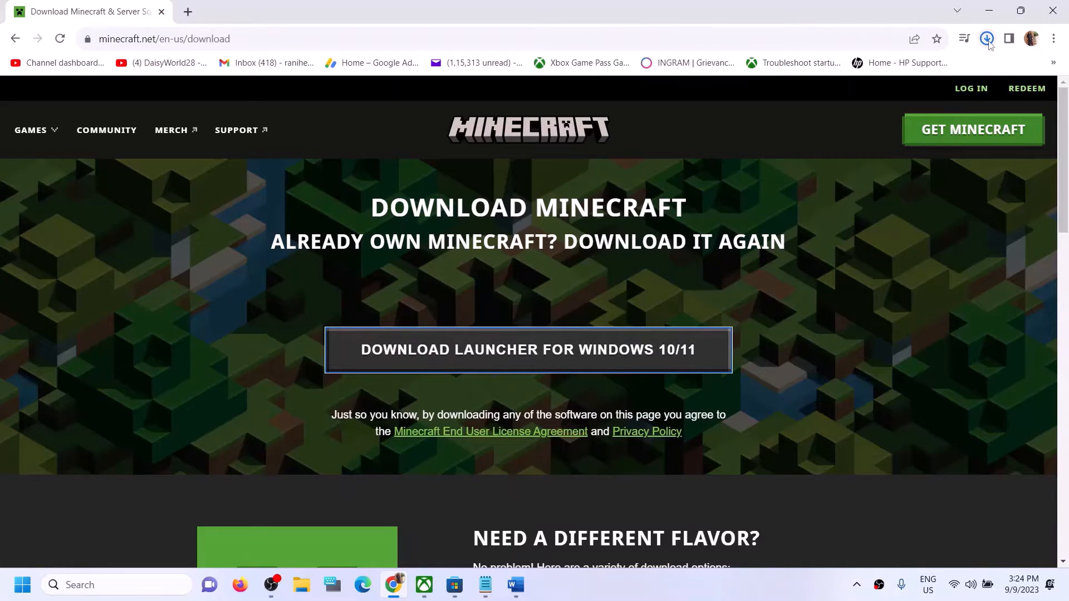
click(987, 40)
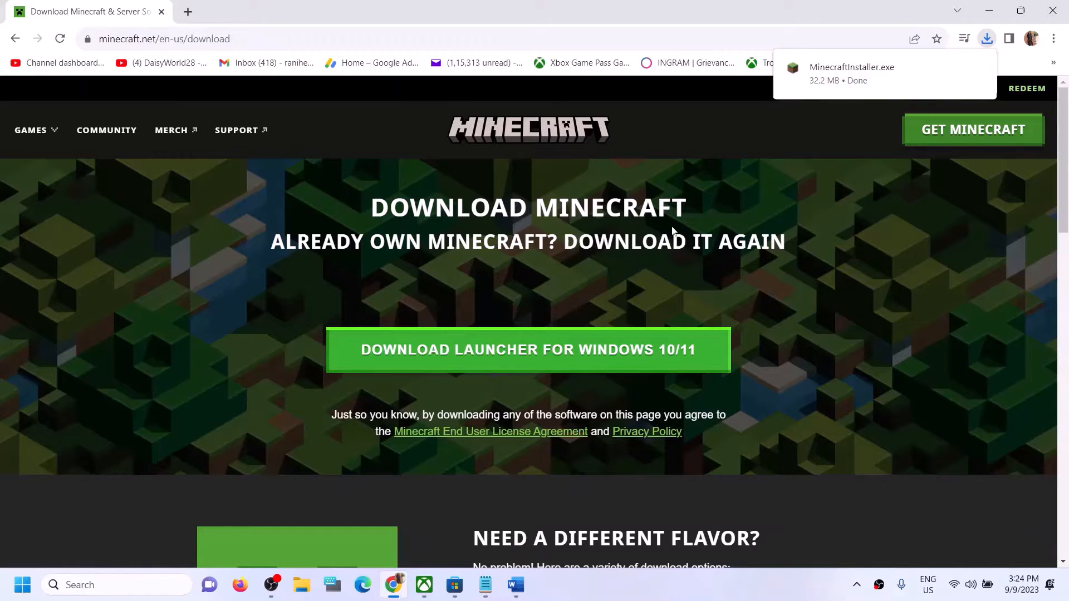
click(673, 231)
Step: Download the Windows Legacy Launcher too, check Downloads, and return to the Word notes
scroll(592, 289, down, 5)
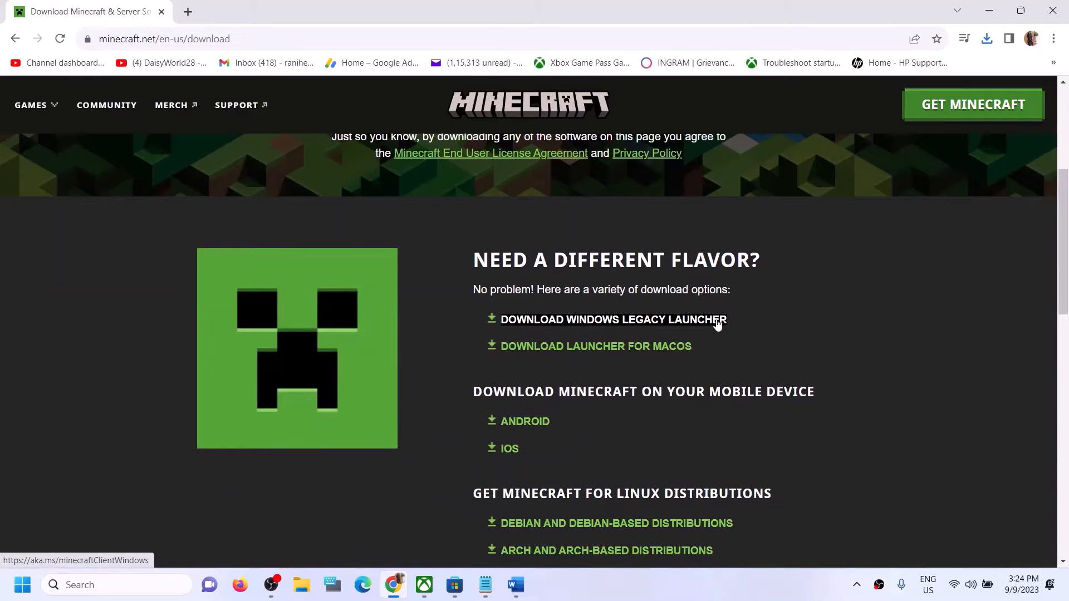
click(642, 319)
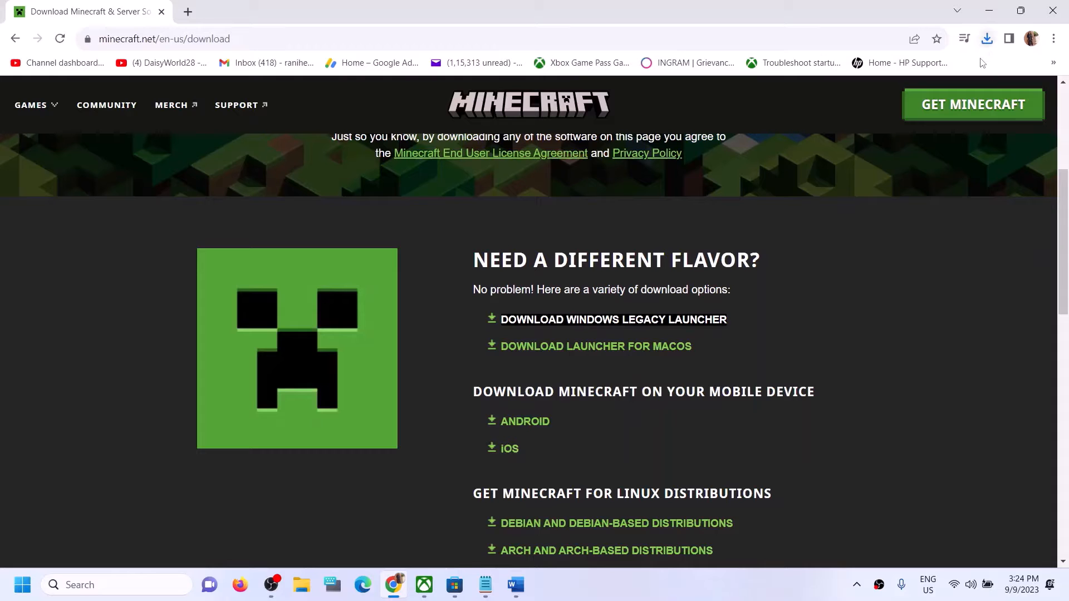
click(986, 39)
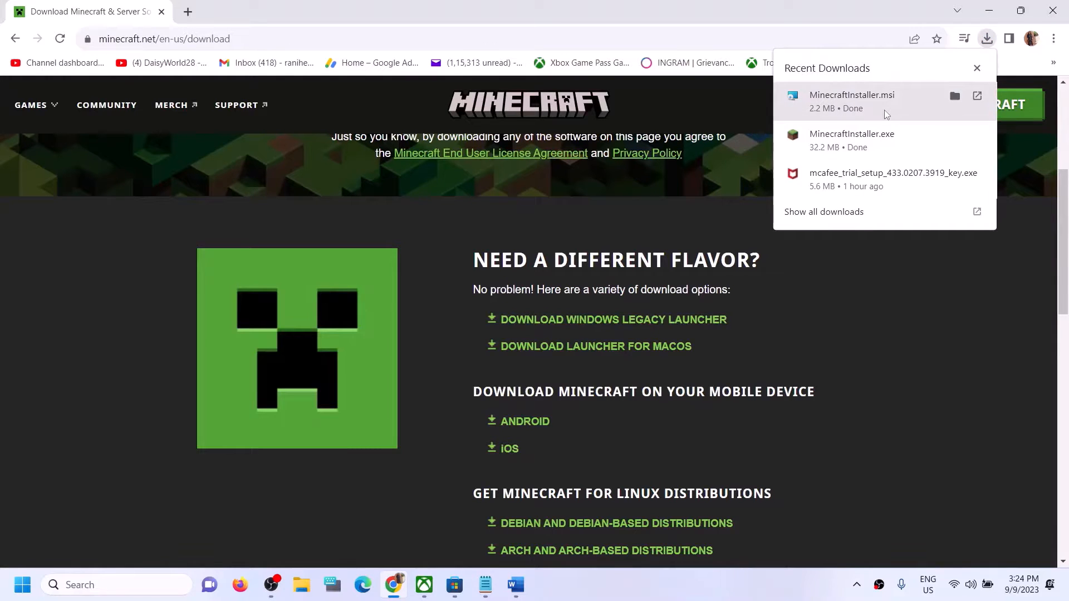
click(863, 351)
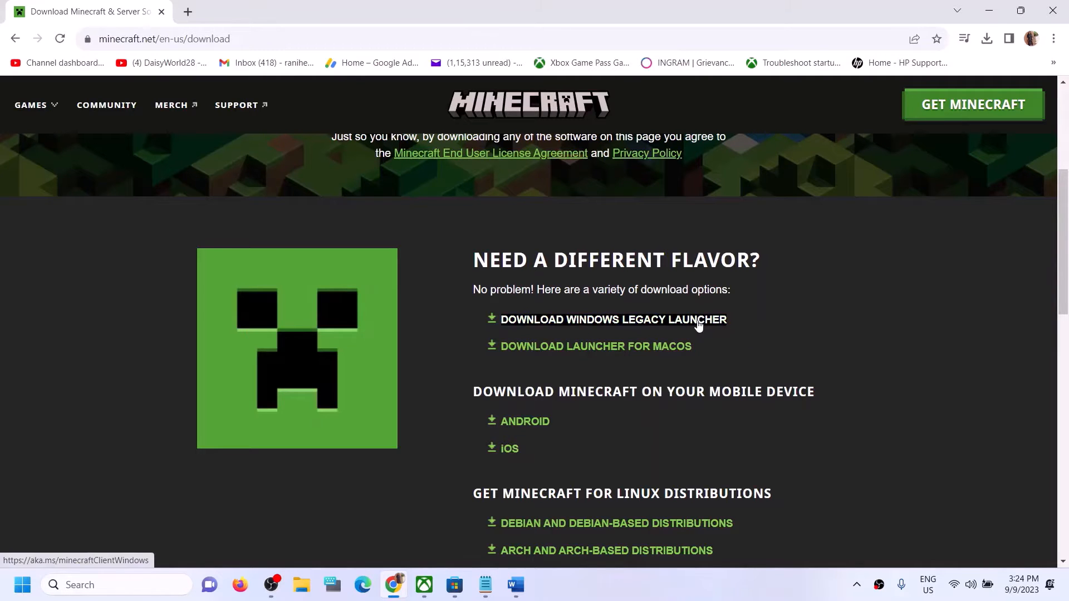
click(515, 584)
scroll(285, 343, down, 4)
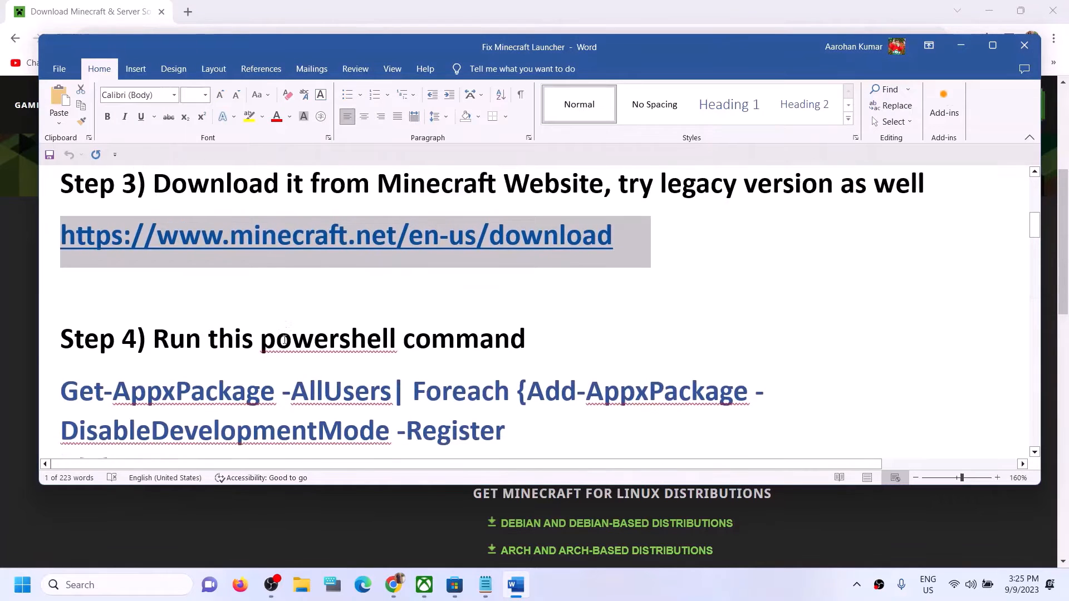
Step: Copy the Step 4 Get-AppxPackage command from the fix document
triple_click(373, 346)
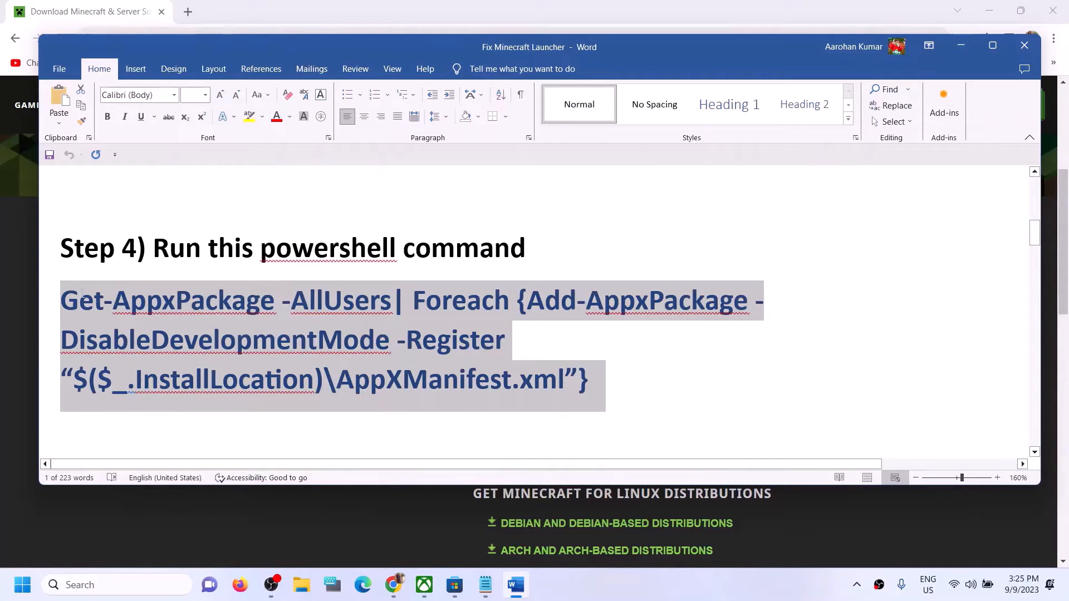
right_click(105, 317)
click(159, 365)
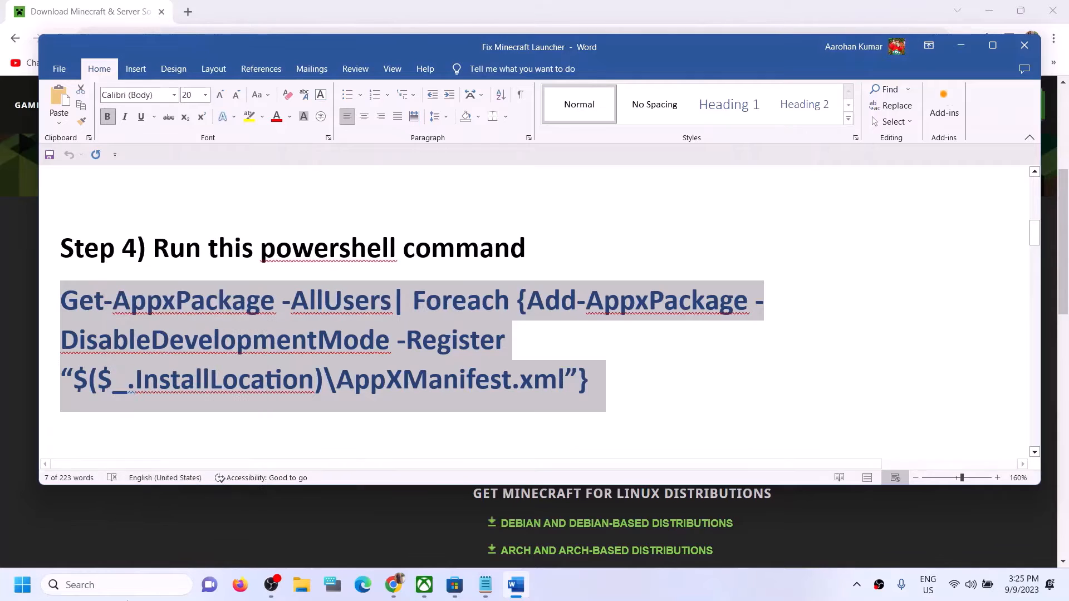
Step: Search 'powershell' and run Windows PowerShell as administrator
click(126, 585)
text(p)
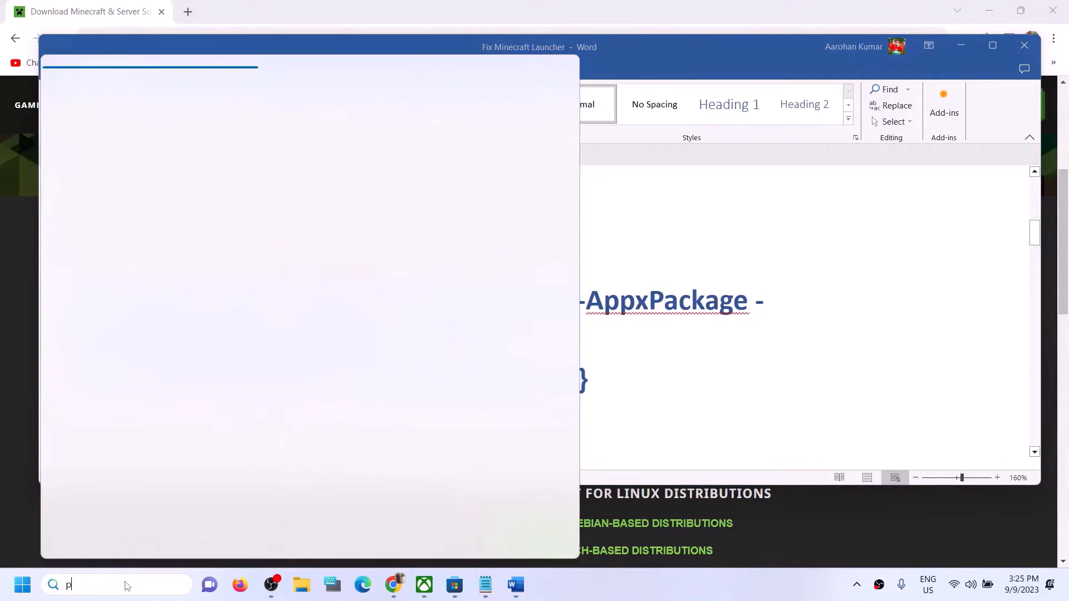
text(owersh)
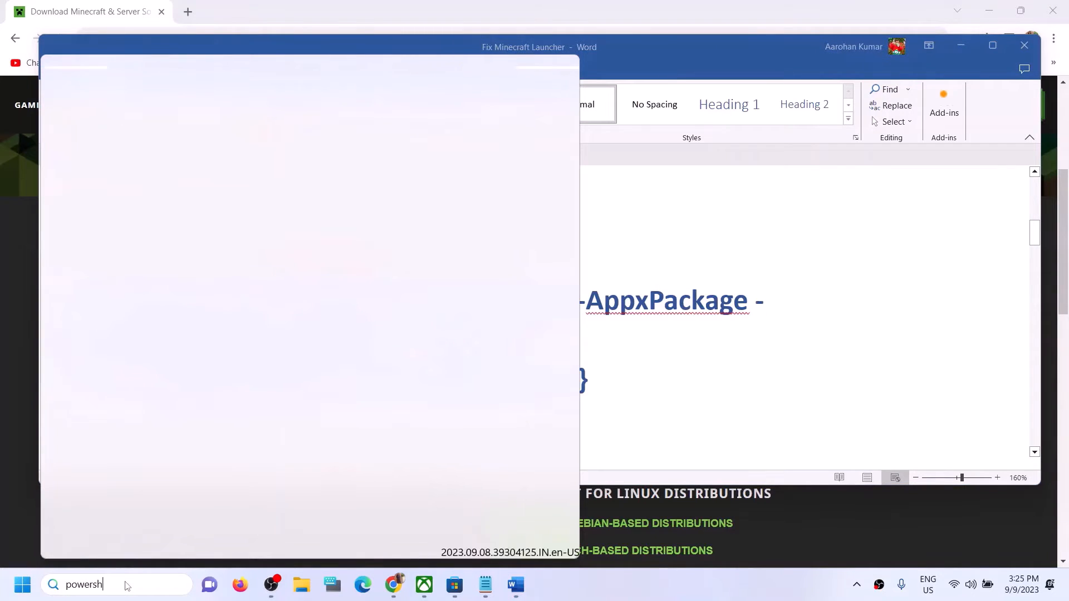
text(ell)
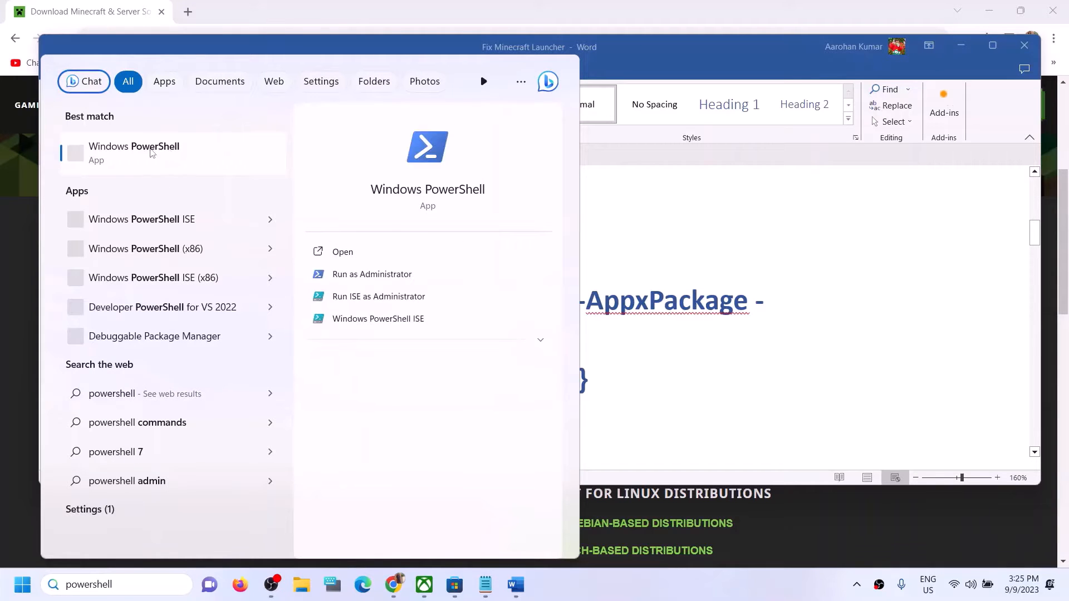
right_click(185, 162)
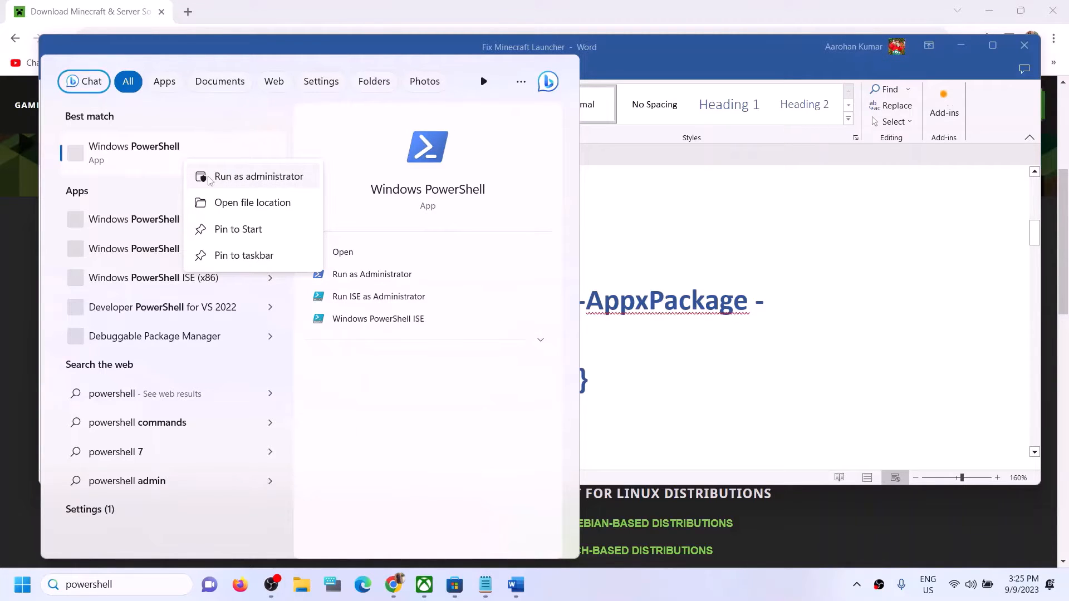
click(242, 177)
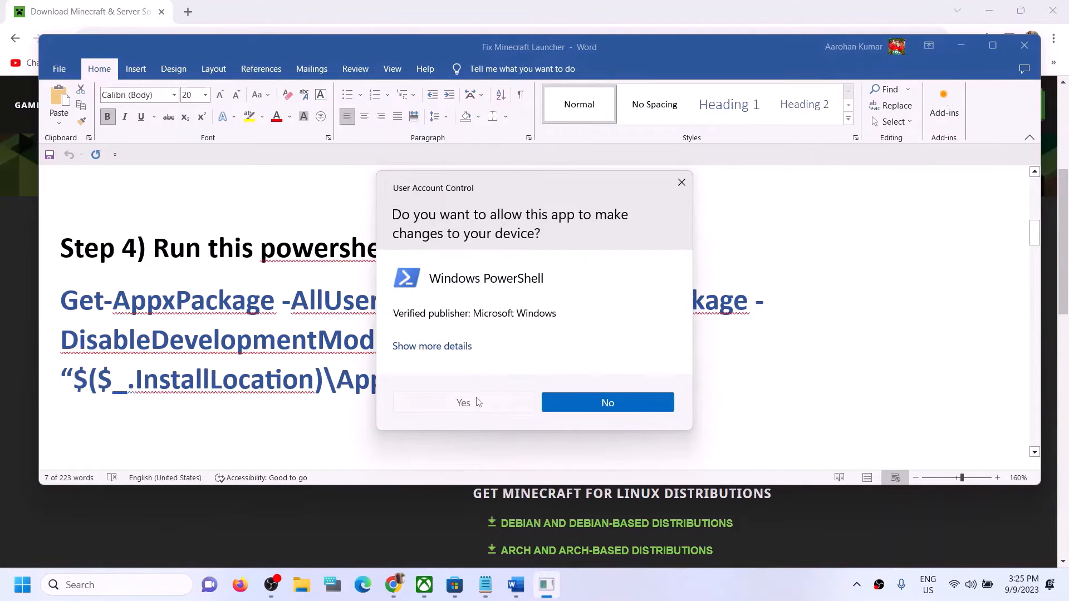
Step: Approve the UAC prompt and paste the Get-AppxPackage re-registration command into PowerShell
click(474, 400)
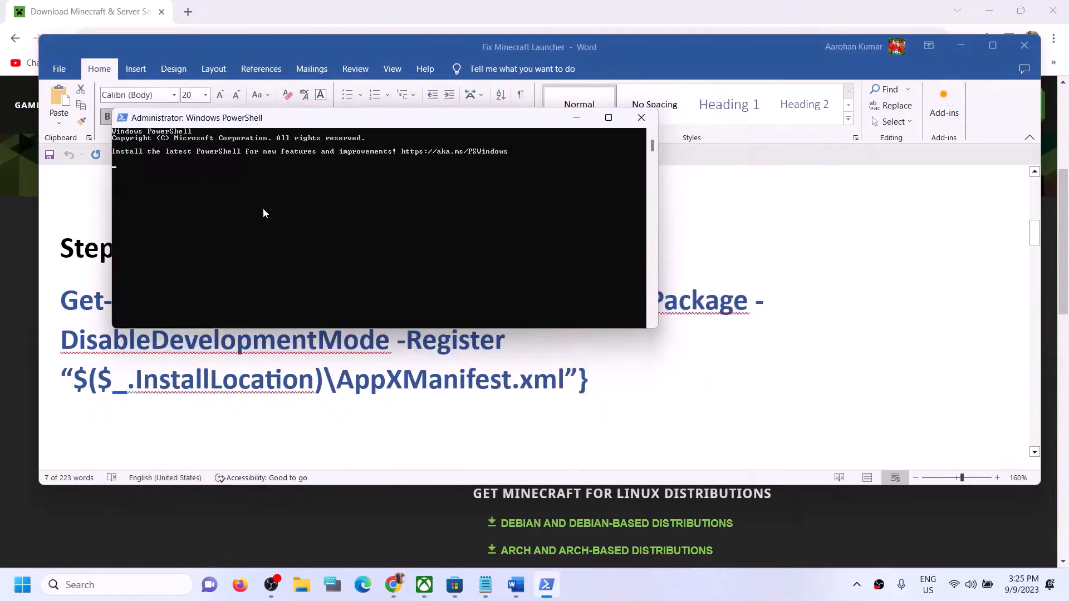
right_click(236, 182)
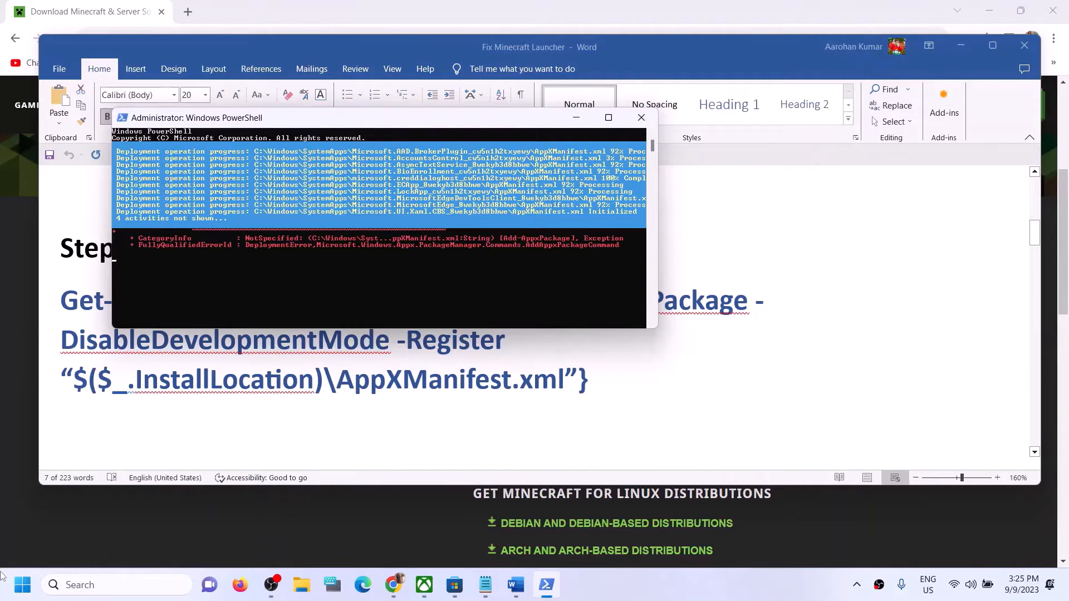
Step: Dismiss the Start menu and bring Word to Step 5's Store cache path
click(22, 585)
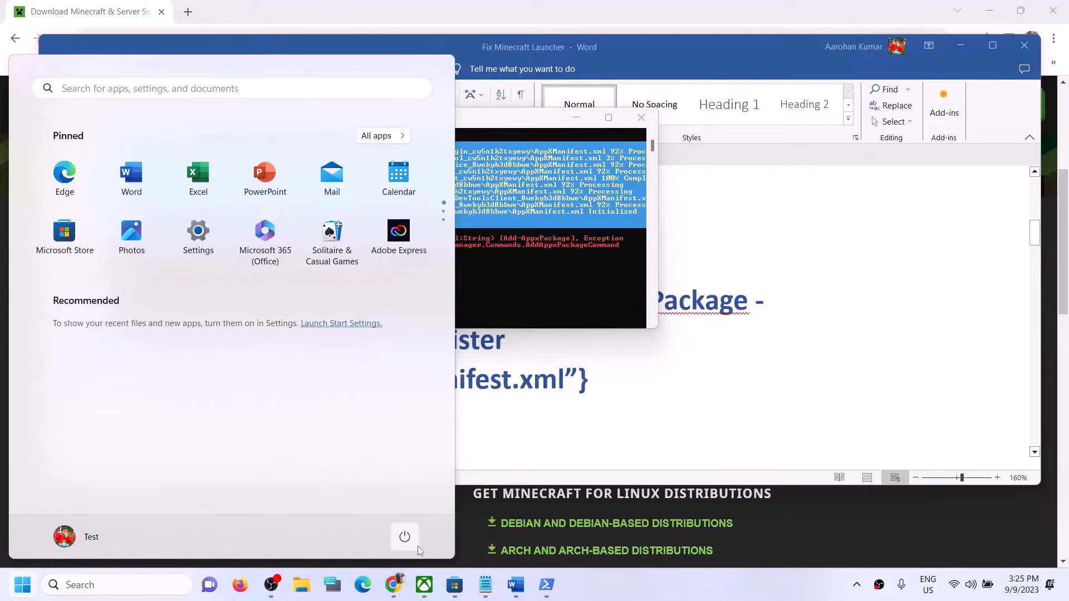
click(404, 537)
click(825, 317)
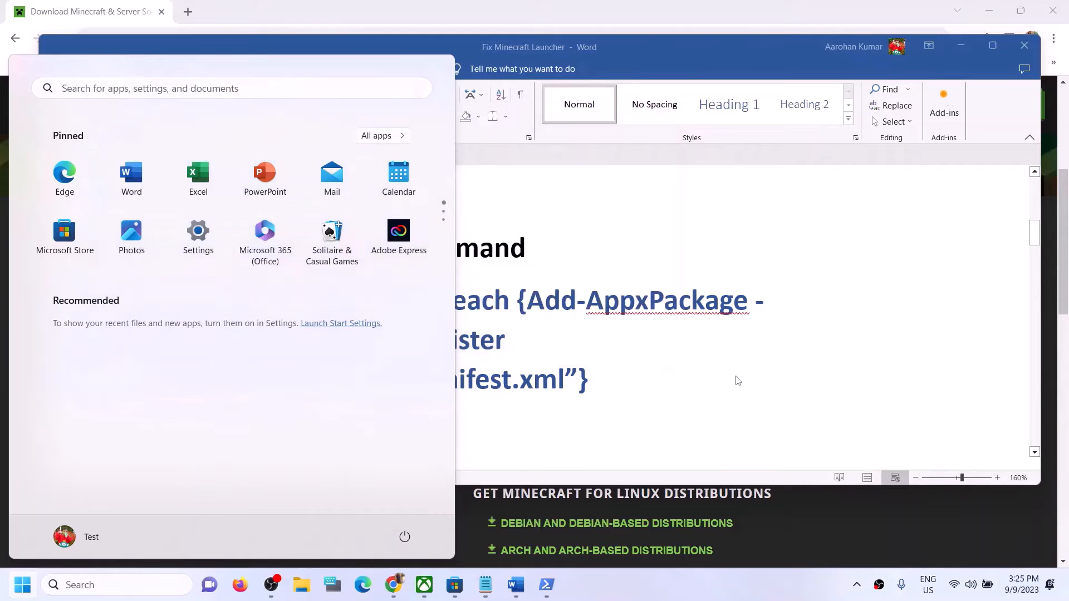
scroll(418, 352, down, 5)
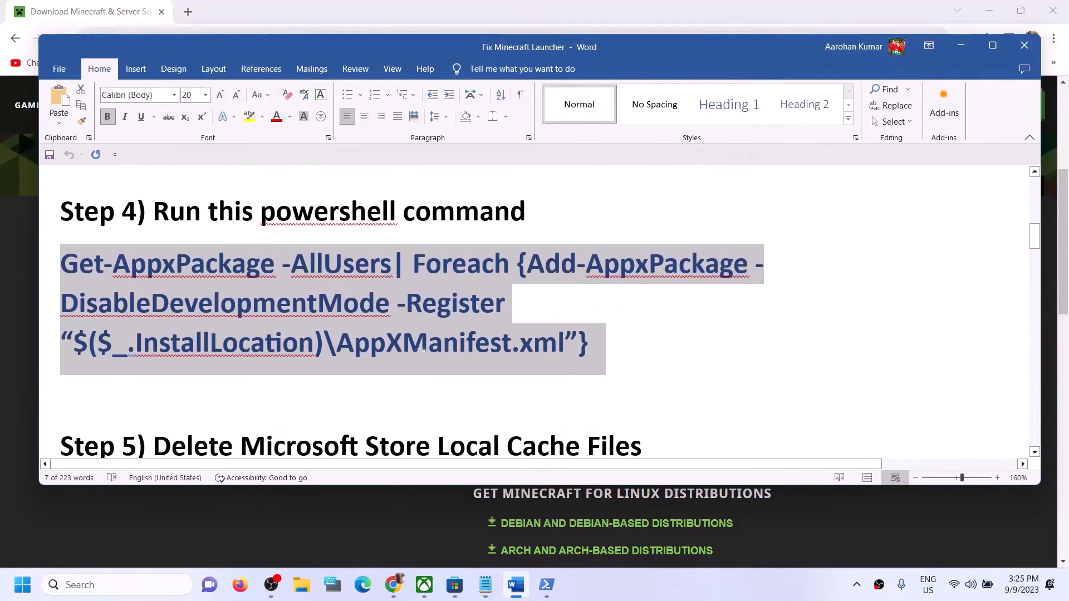
scroll(418, 352, down, 1)
scroll(418, 351, up, 1)
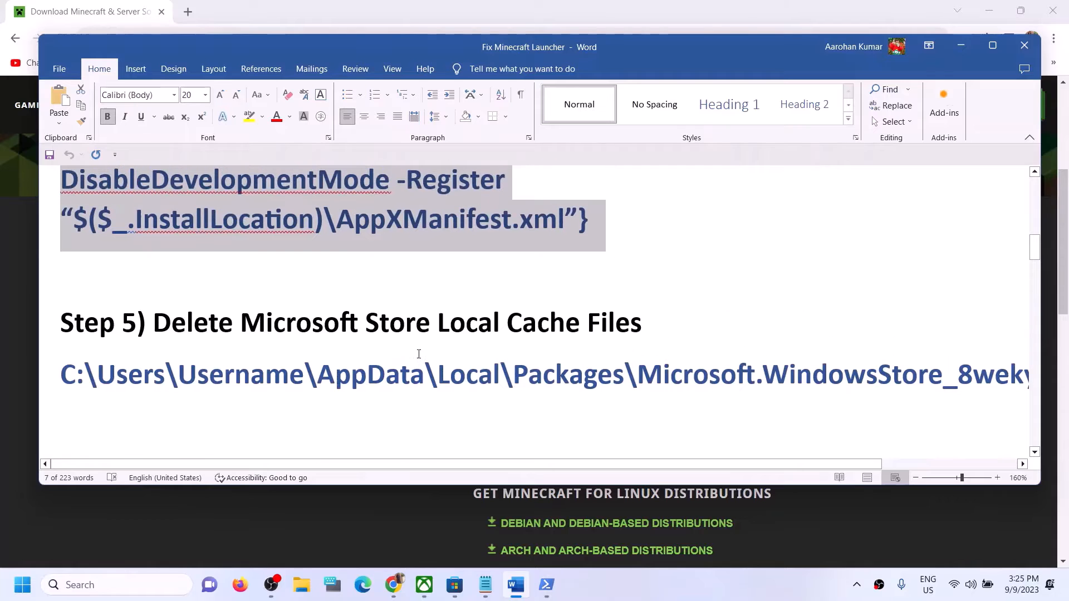
Step: Make the Step 5 Store cache path line 14 pt, then launch File Explorer
triple_click(405, 379)
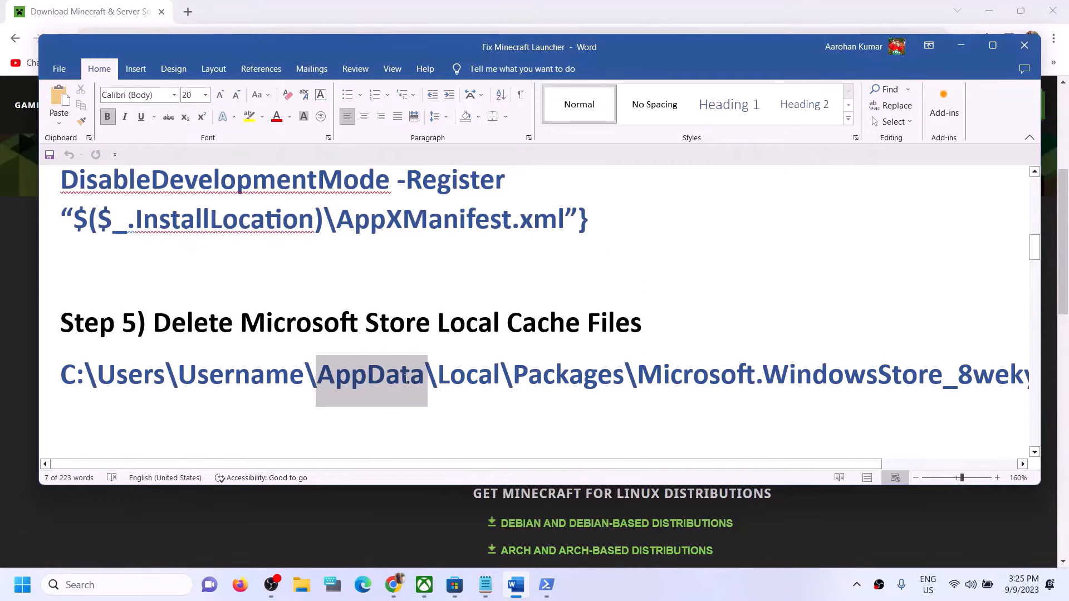
click(205, 94)
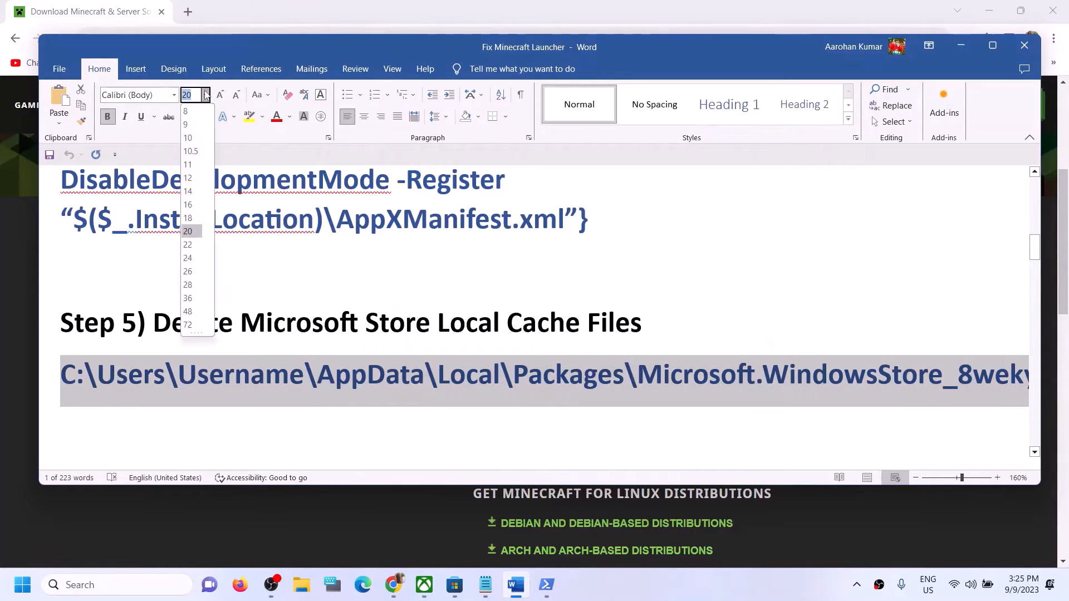
click(188, 190)
click(523, 372)
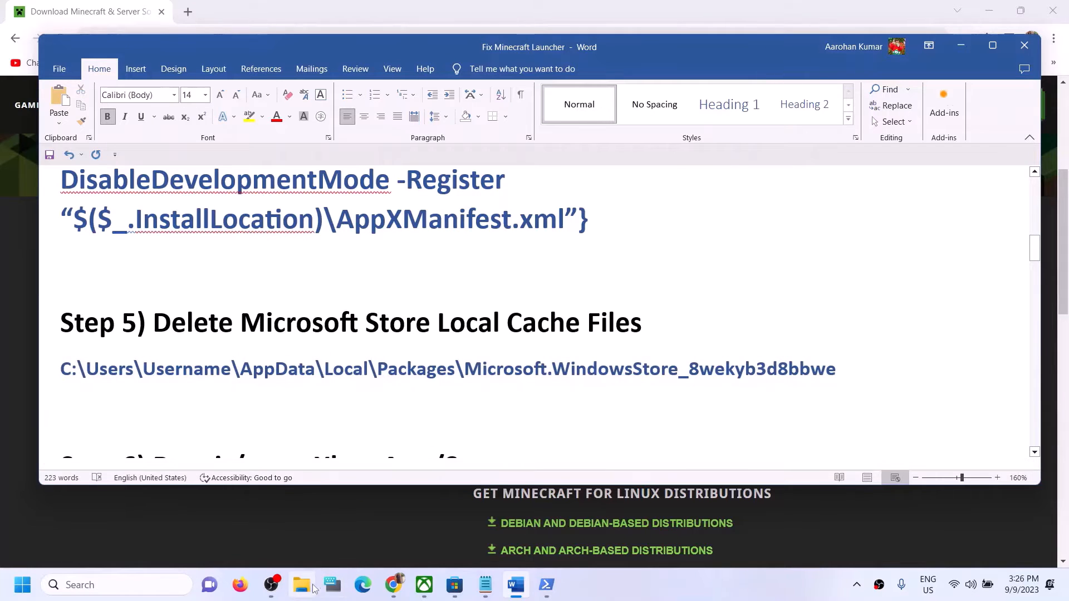
click(301, 585)
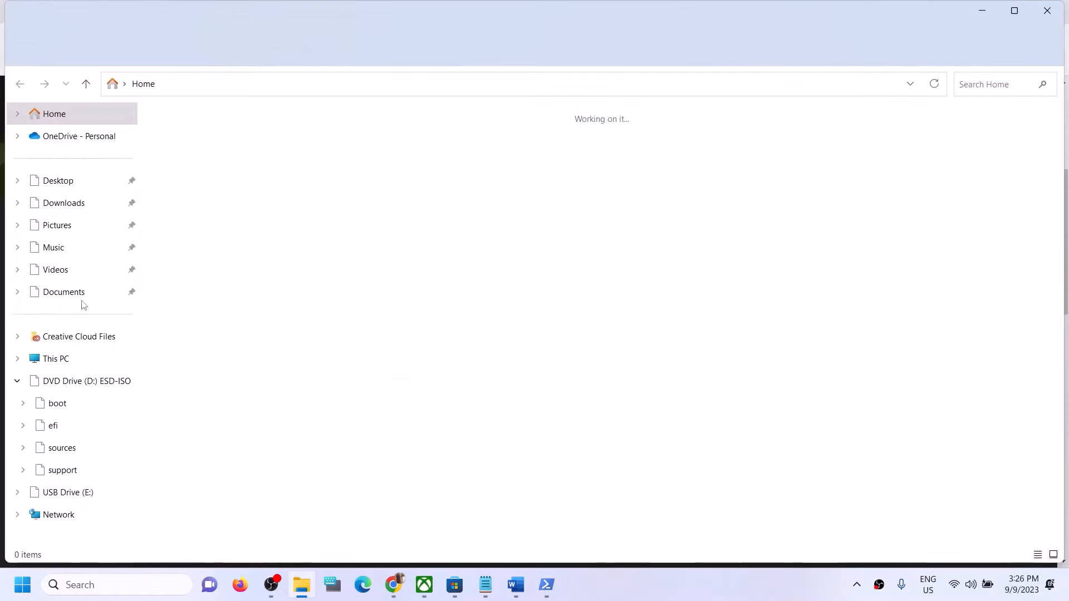
Step: Browse from This PC into C:\Users and the user profile folder, with hidden items shown
click(51, 360)
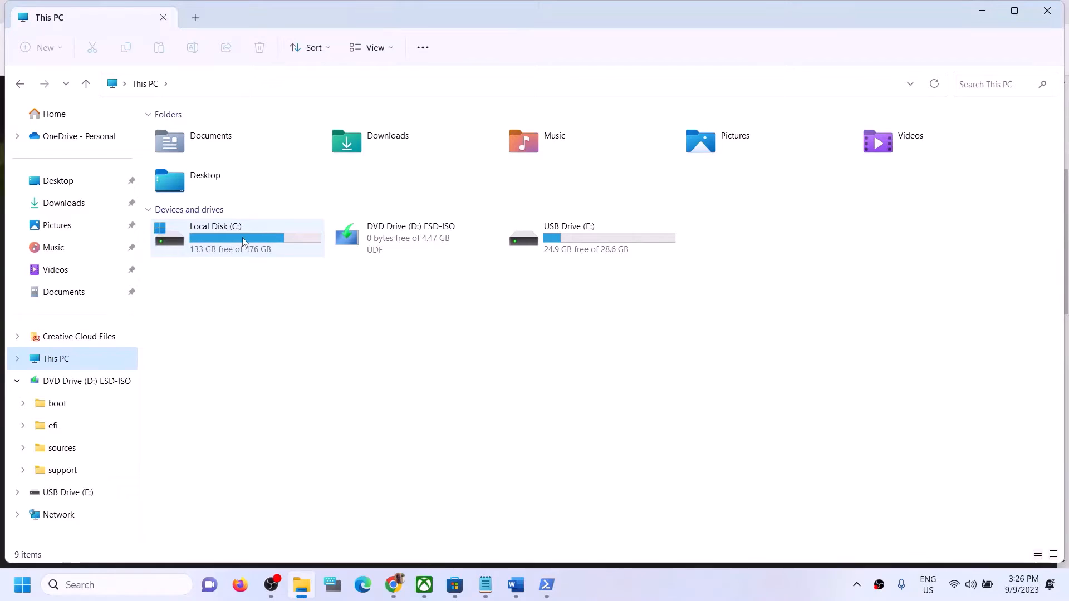
double_click(242, 237)
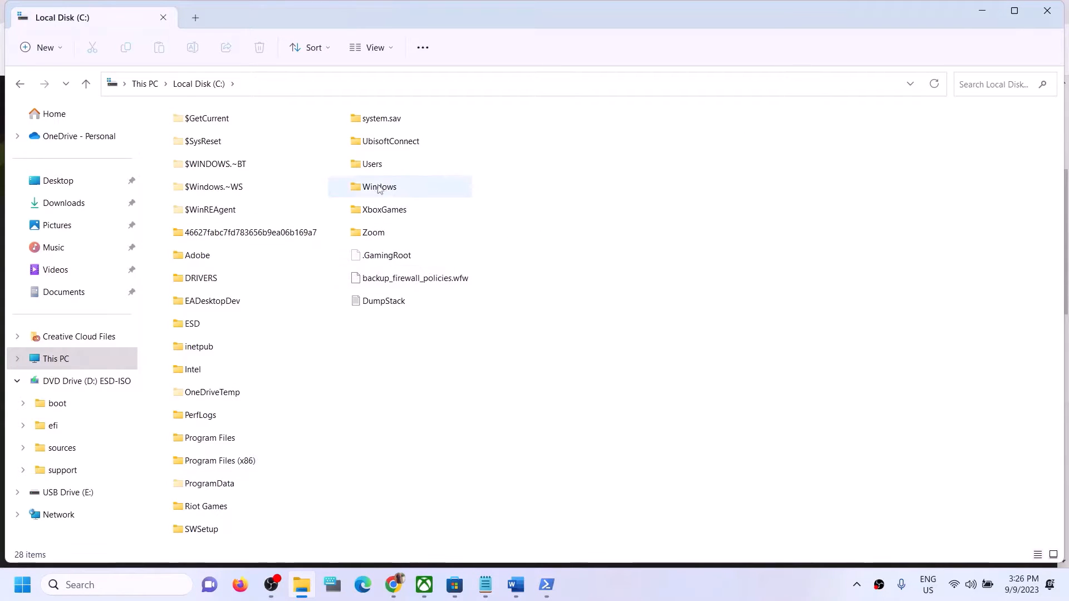
click(389, 171)
double_click(388, 170)
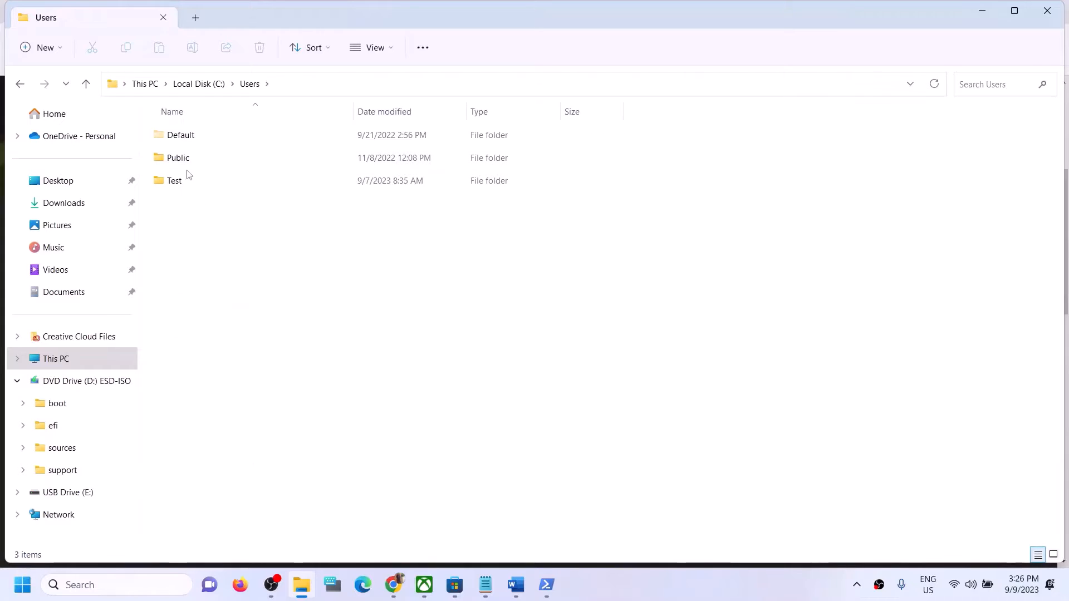
click(215, 187)
double_click(215, 187)
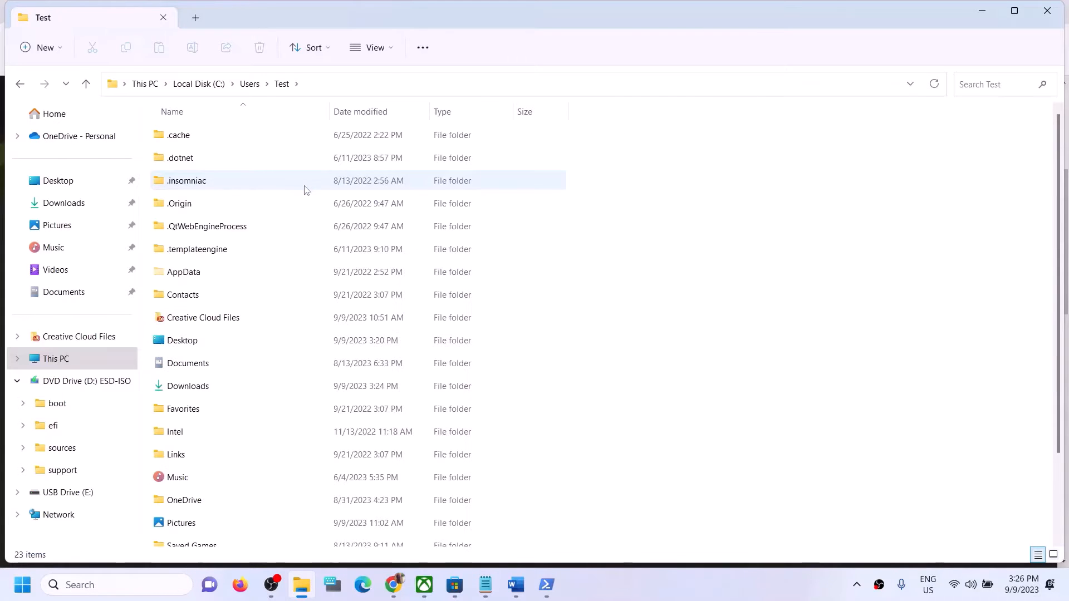
click(199, 274)
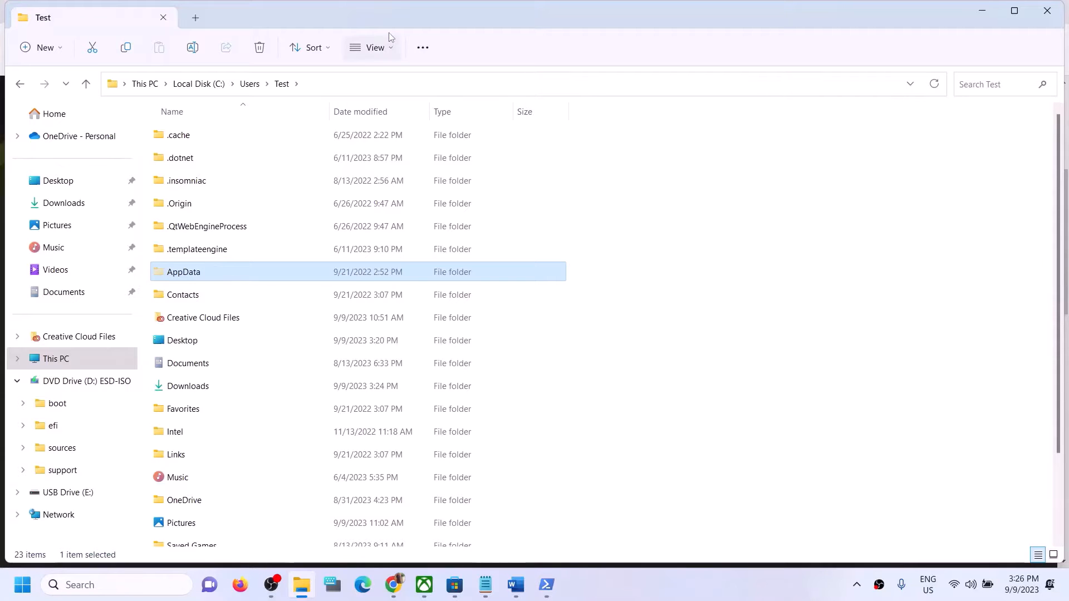
click(390, 49)
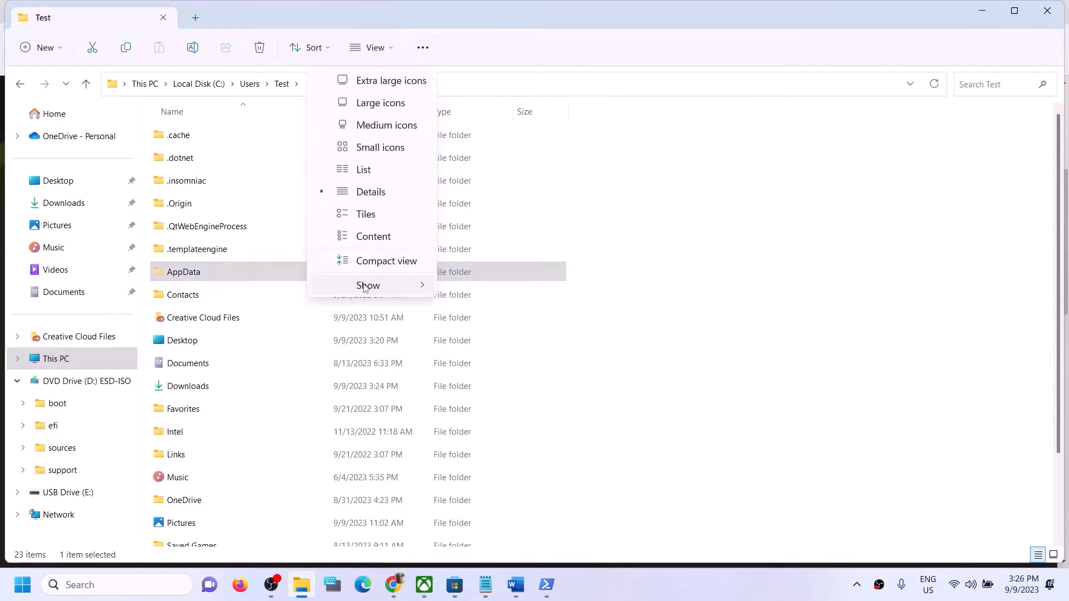
mouse_move(366, 288)
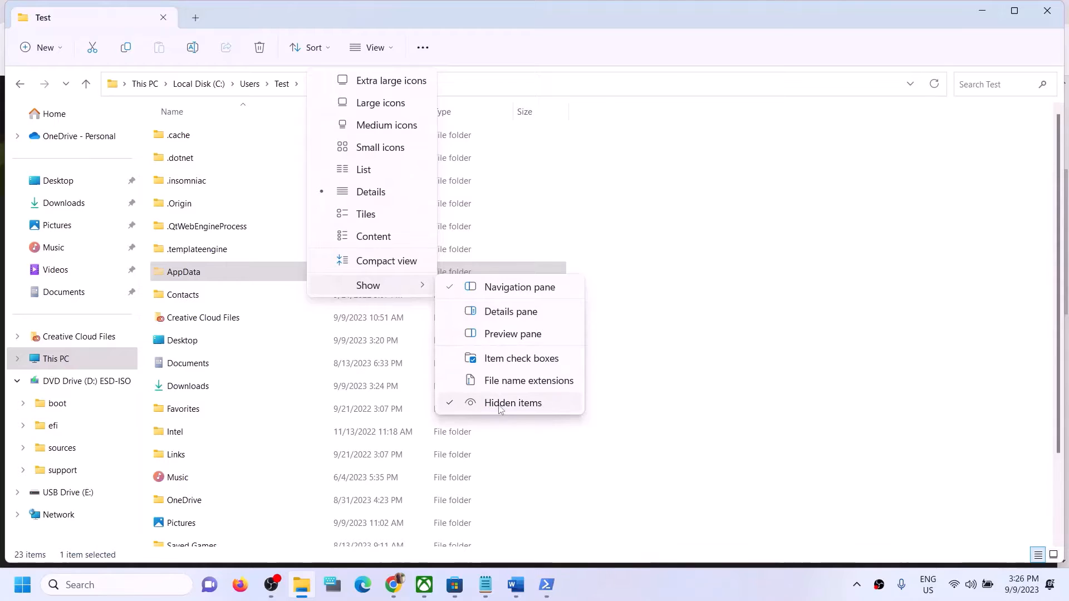
click(181, 267)
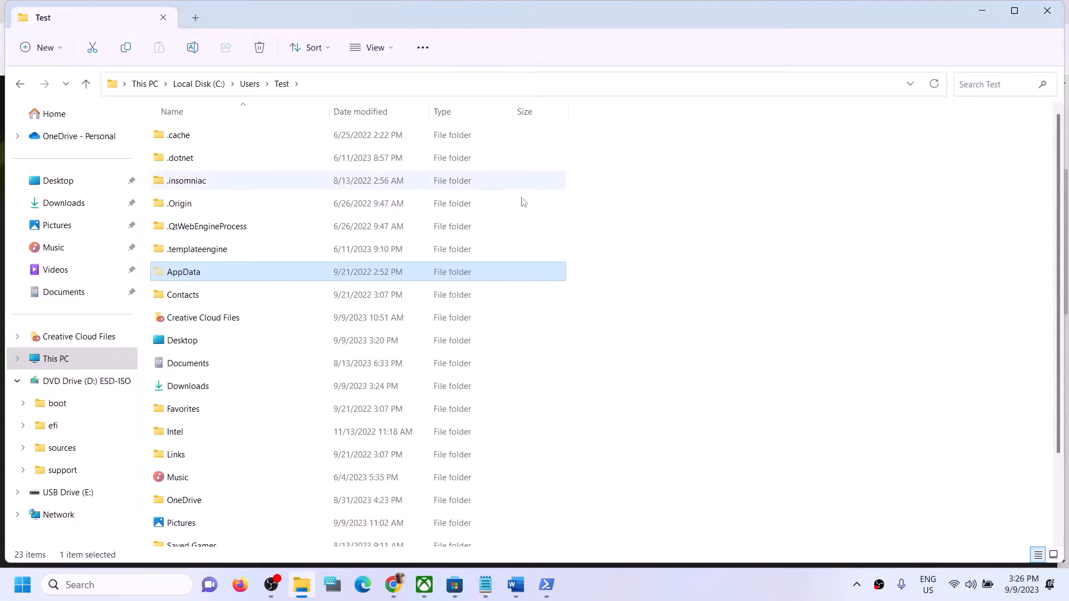
Step: Open AppData\Local\Packages\Microsoft.WindowsStore_8wekyb3d8bbwe
double_click(209, 278)
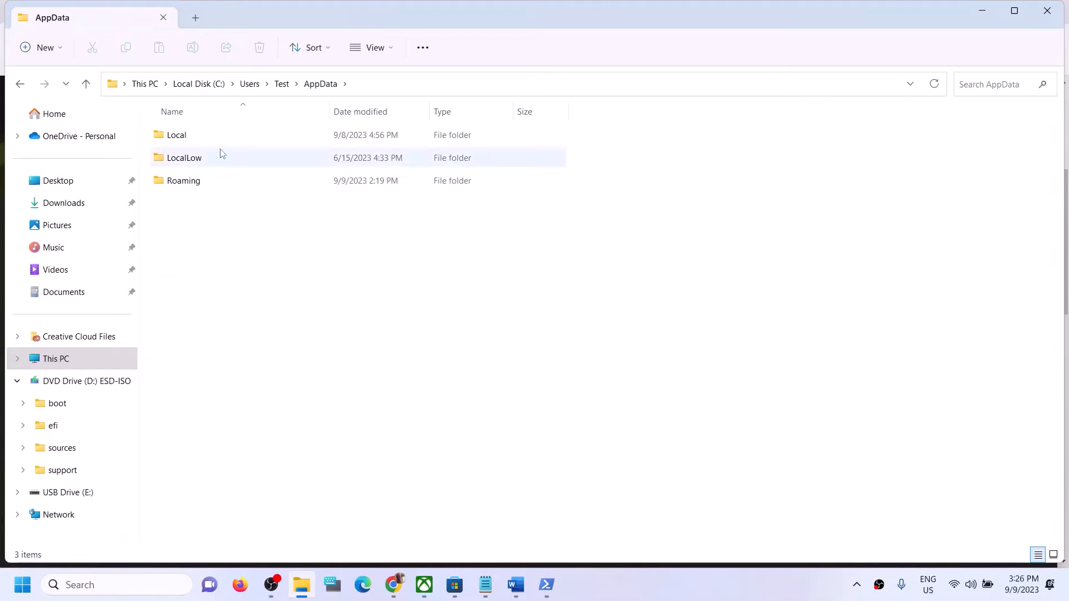
double_click(202, 143)
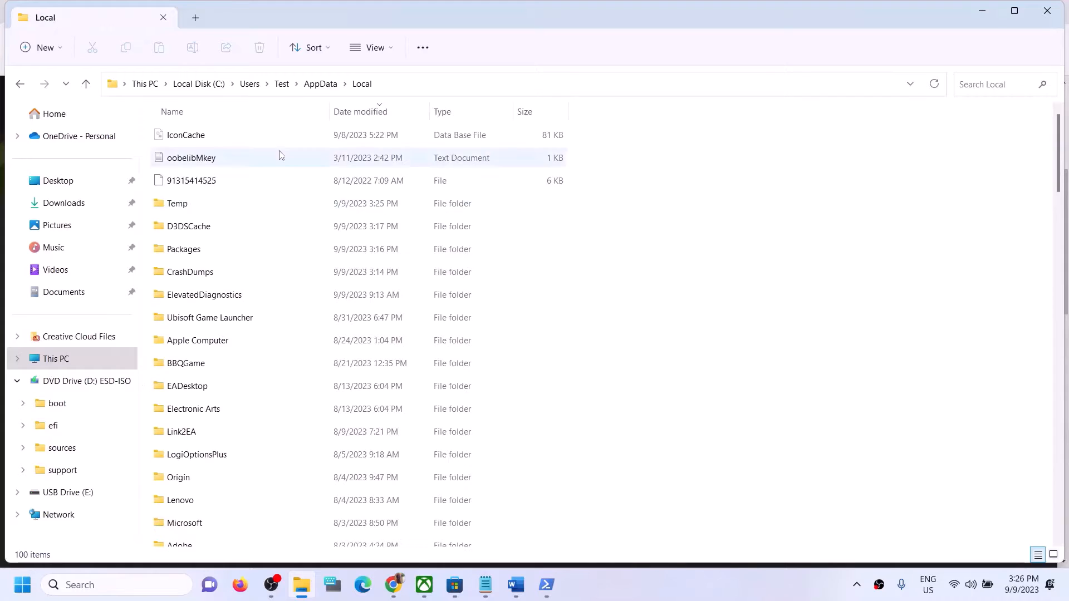
click(256, 256)
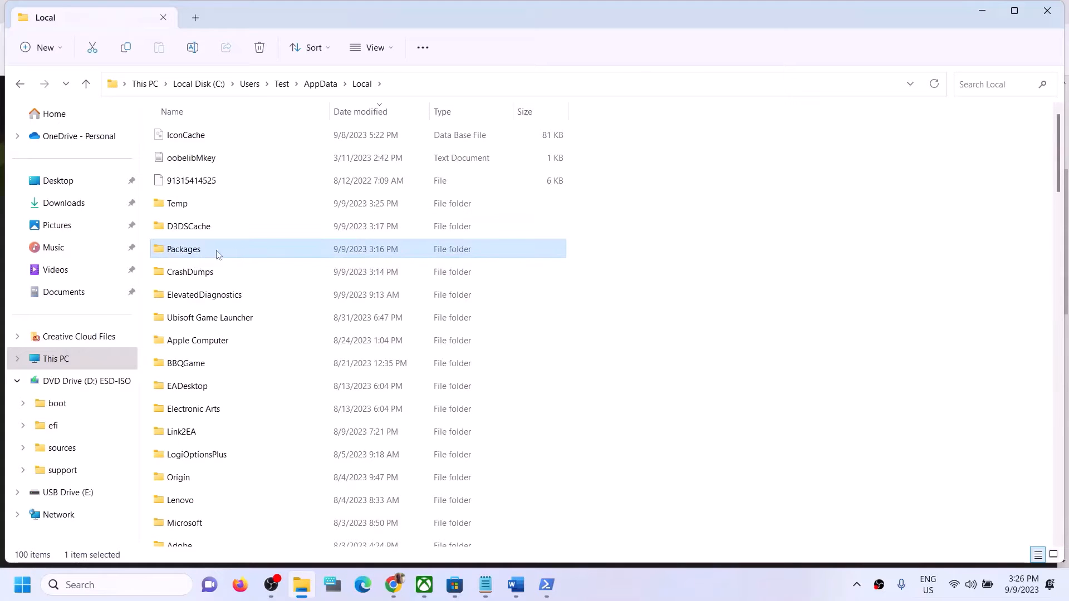
double_click(195, 255)
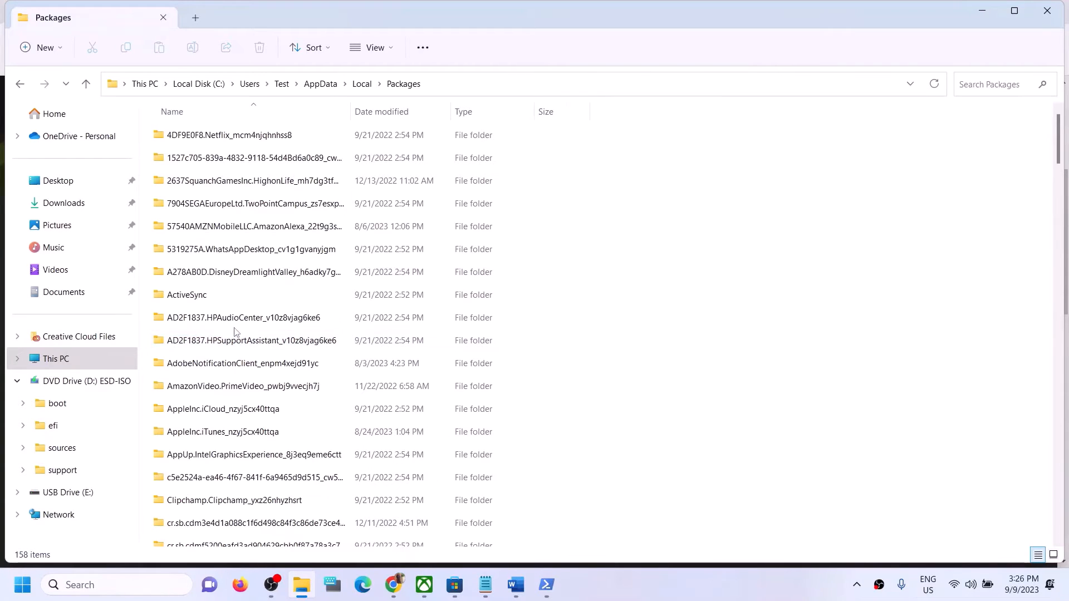
scroll(256, 424, down, 8)
scroll(255, 425, down, 18)
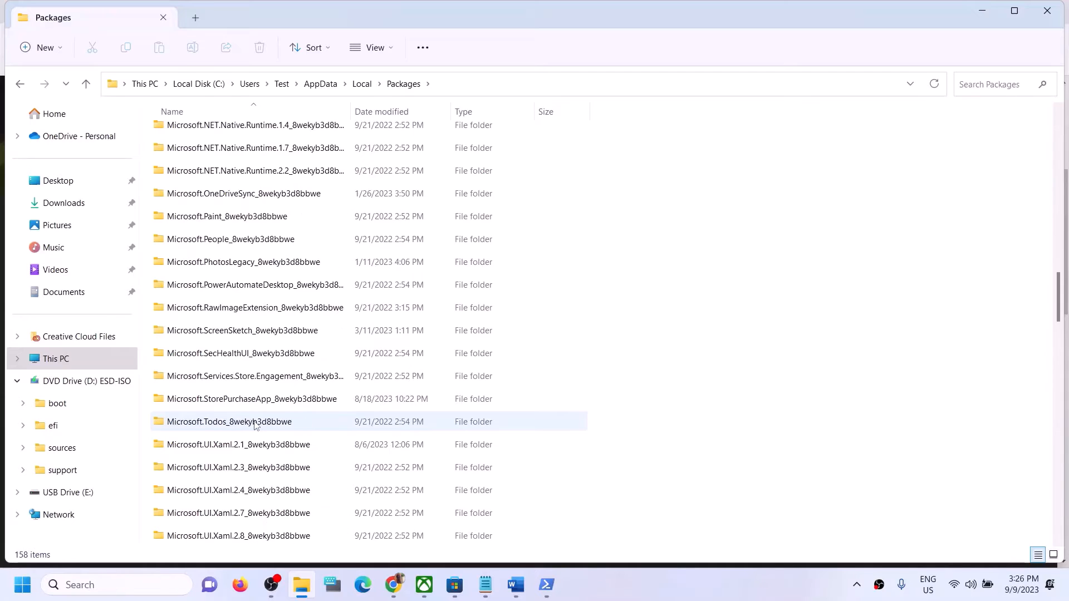
scroll(255, 424, down, 10)
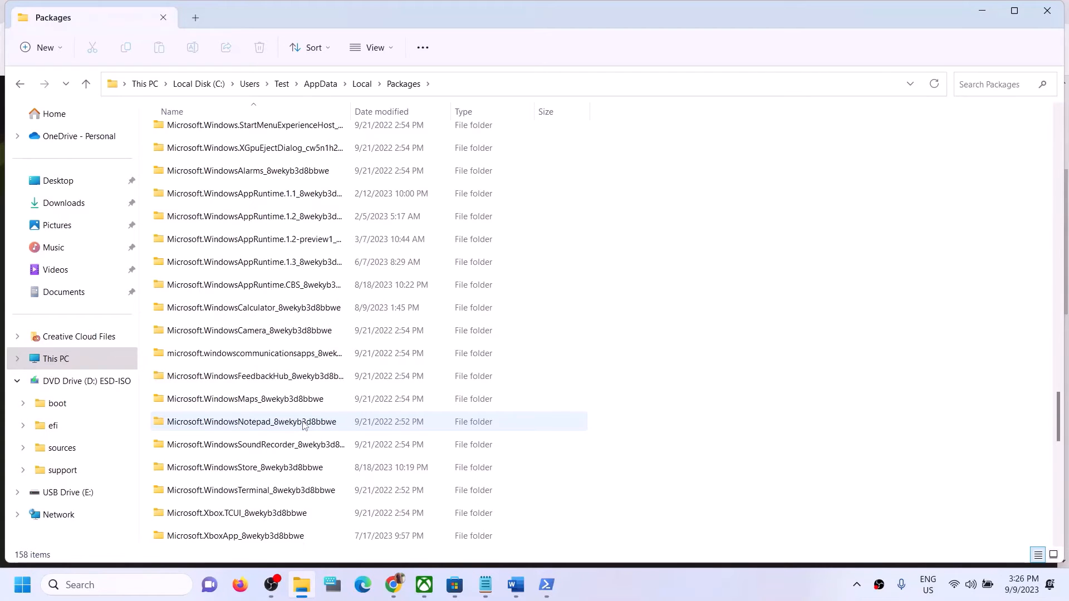
scroll(310, 352, up, 1)
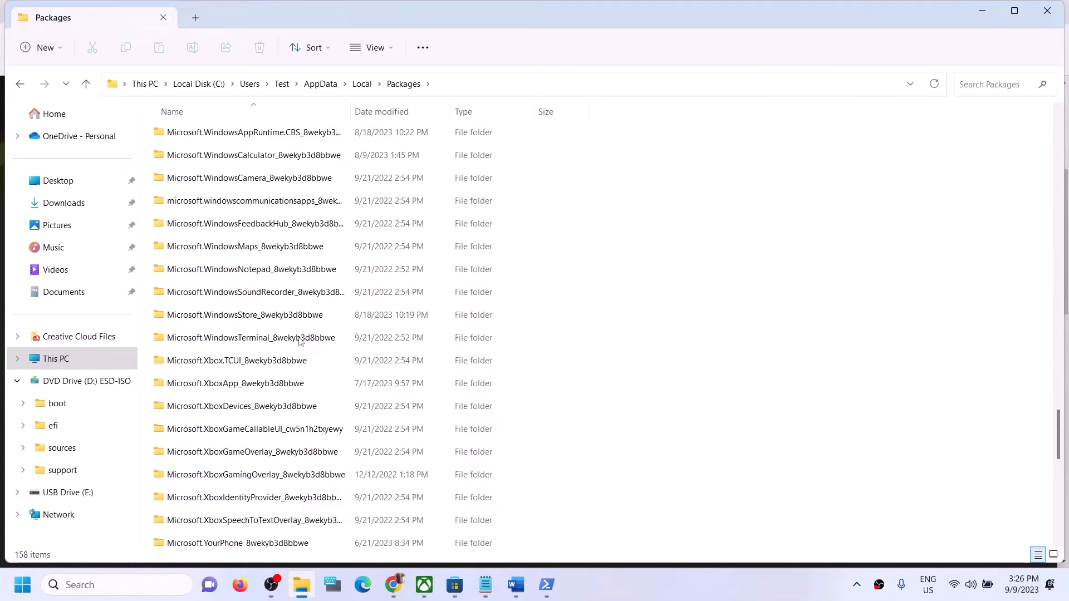
click(257, 319)
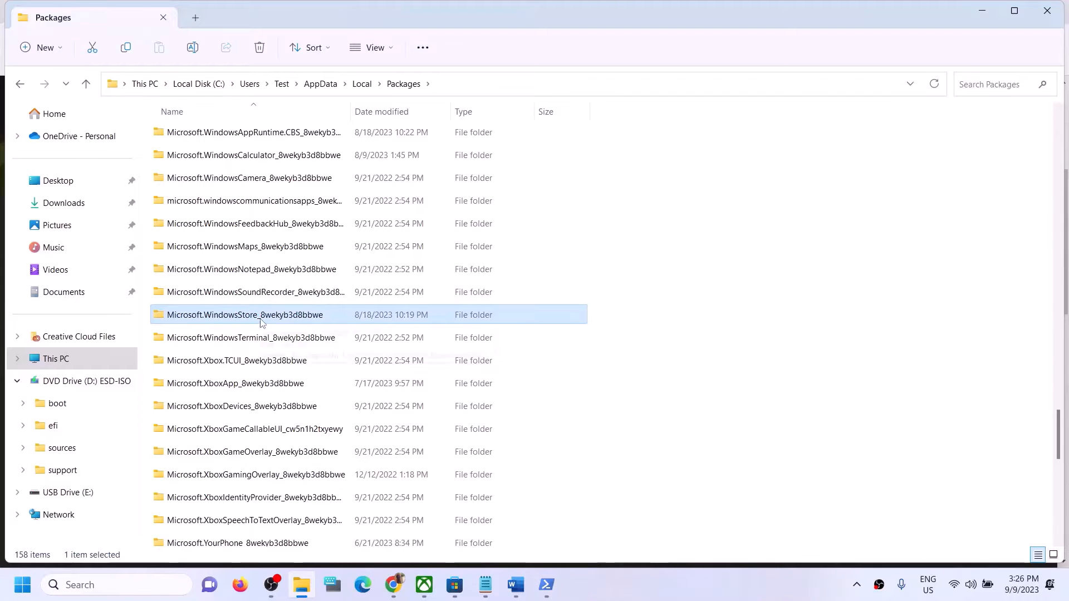
mouse_move(243, 318)
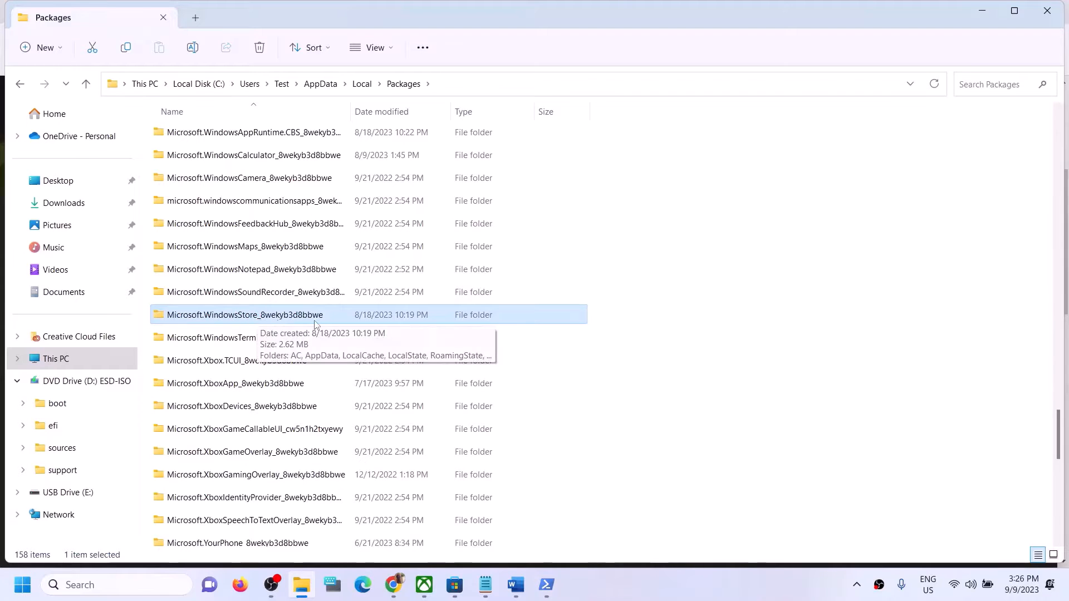
double_click(215, 318)
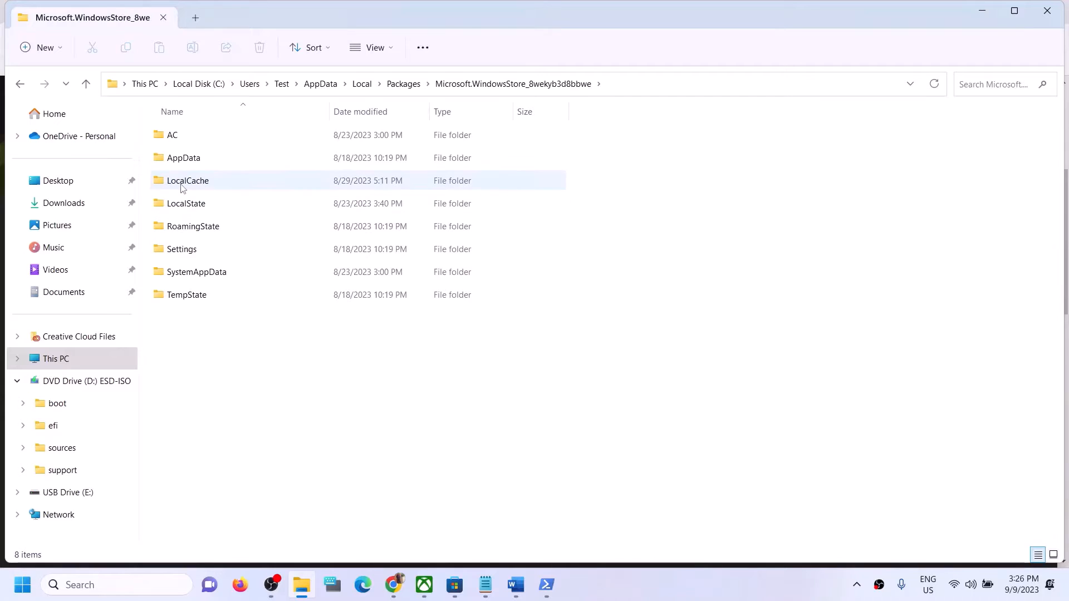
Step: Delete the LocalCache folder and close File Explorer
click(206, 182)
right_click(210, 181)
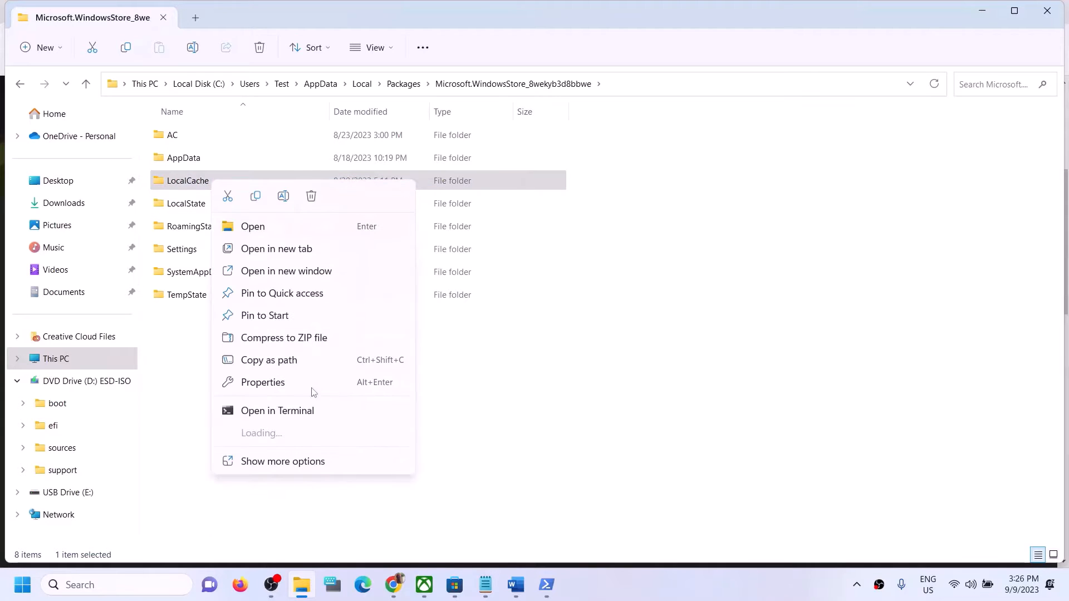
click(312, 196)
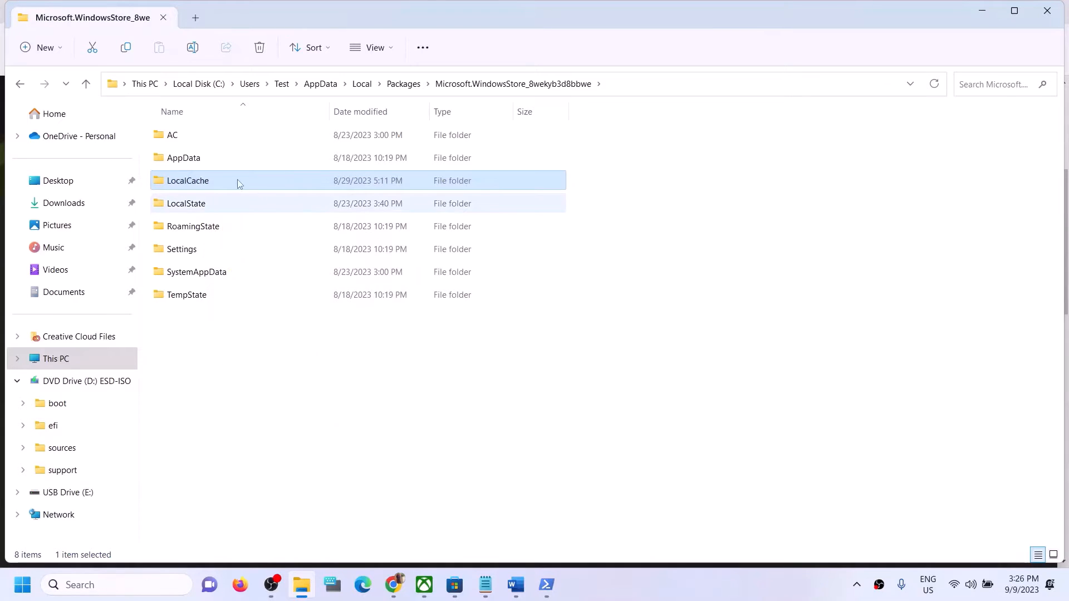
click(1046, 10)
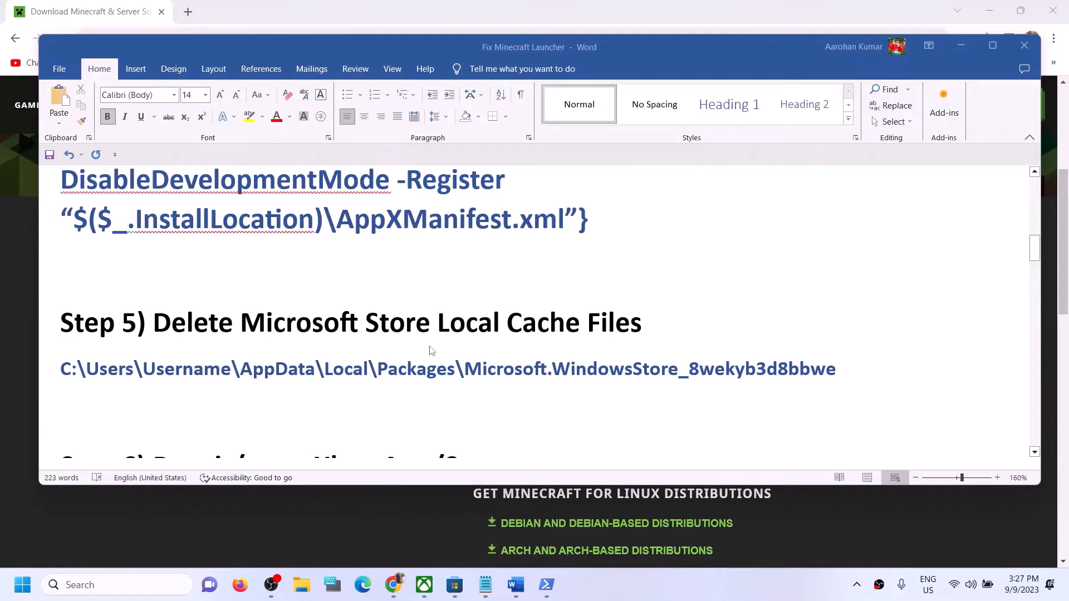
Step: Select the Step 6 'Repair/reset Xbox App/Store' heading in Word
scroll(429, 349, down, 2)
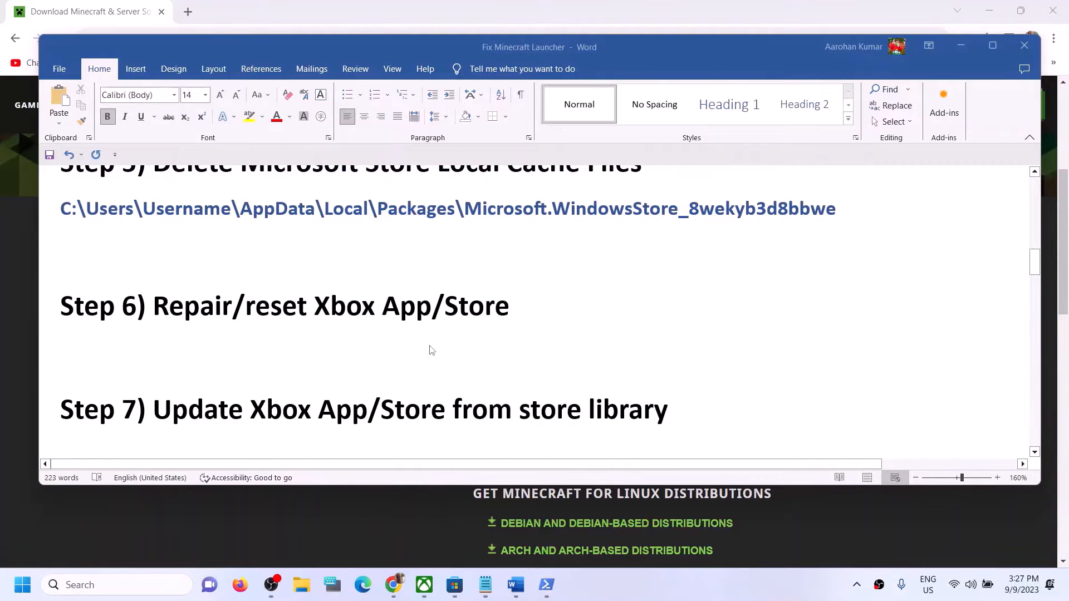
scroll(429, 350, up, 1)
drag(167, 359, 568, 361)
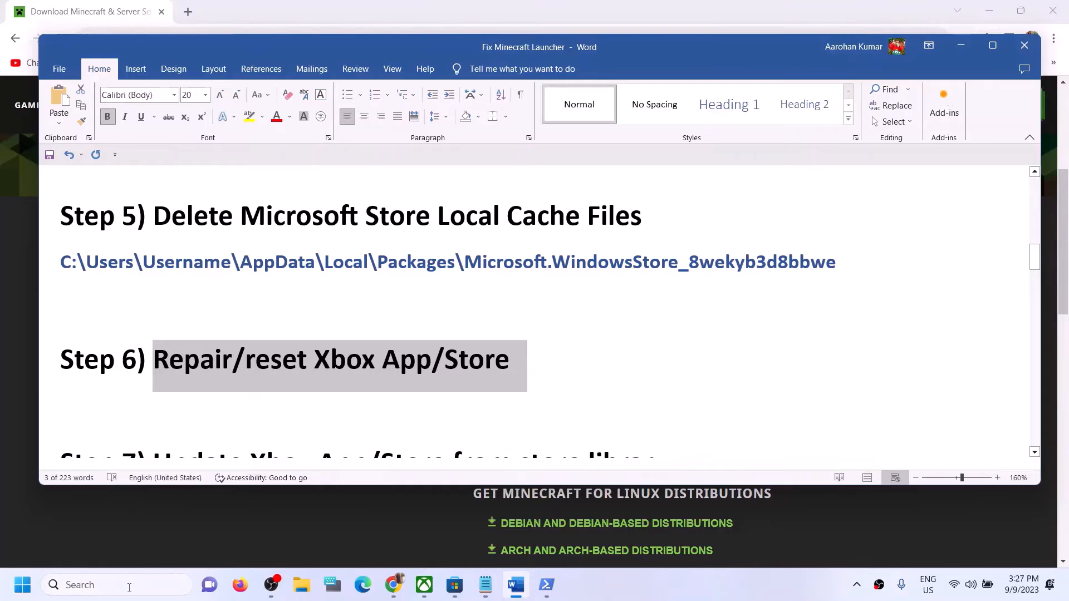
Step: Search 'store' and open Microsoft Store's App settings
click(129, 591)
text(store)
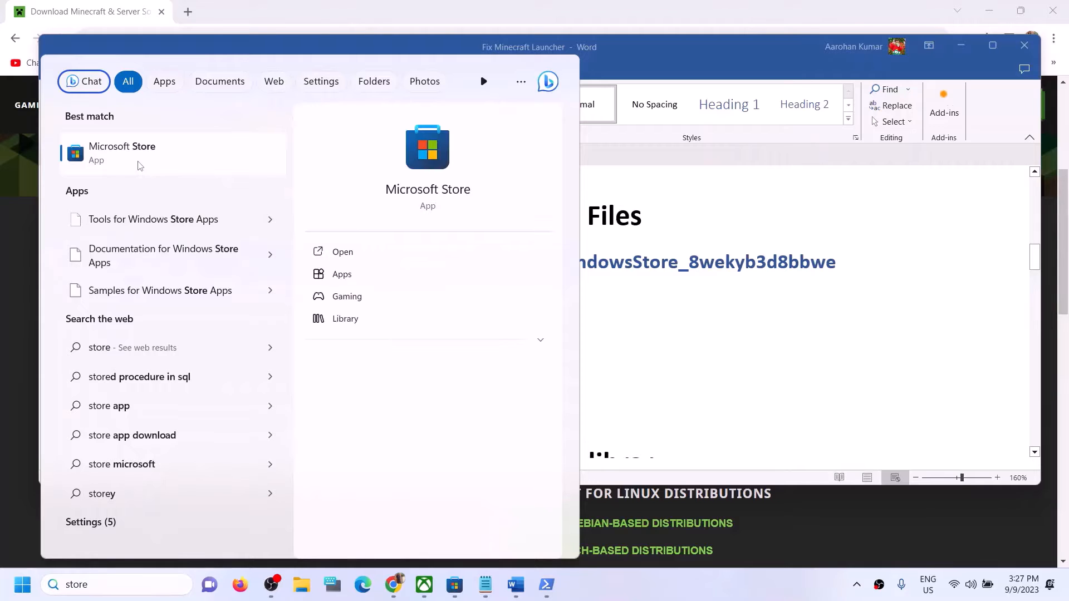
right_click(139, 164)
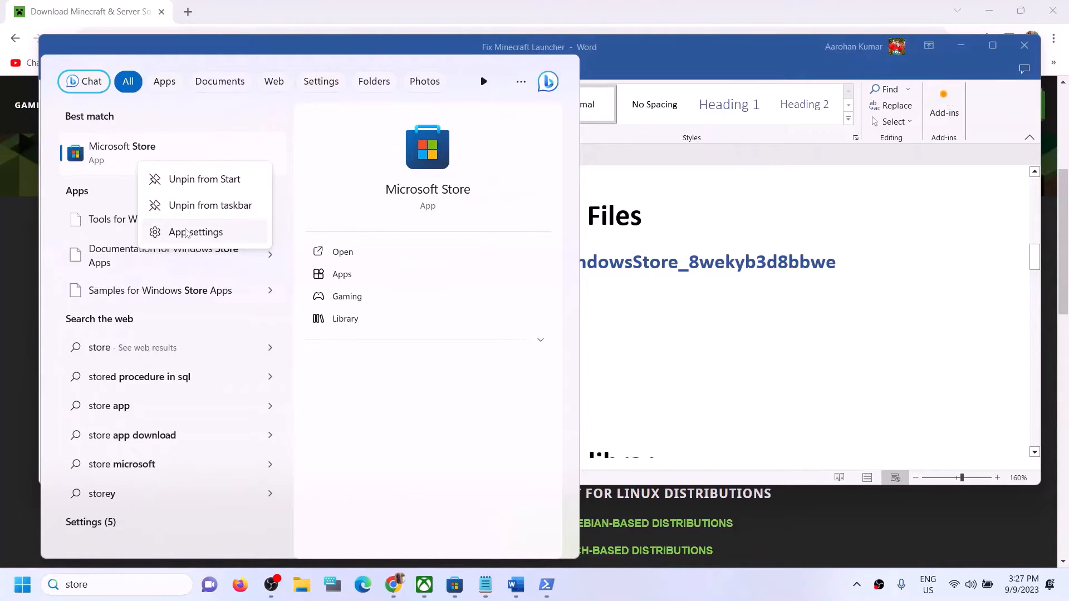
click(732, 211)
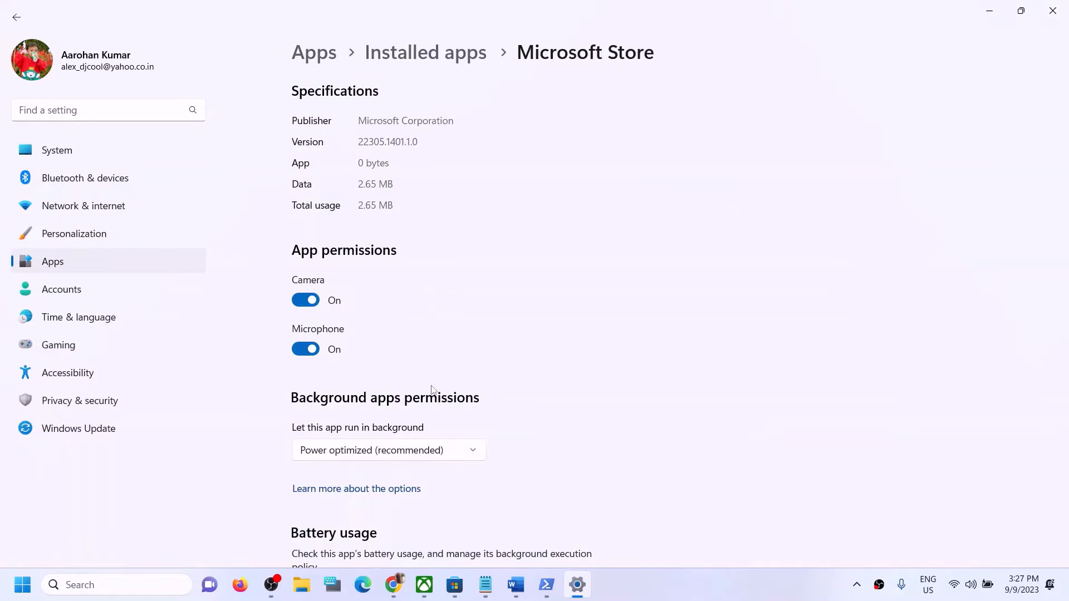
Step: Run Repair on Microsoft Store in Advanced options, then confirm a Reset that deletes its data
scroll(489, 389, down, 10)
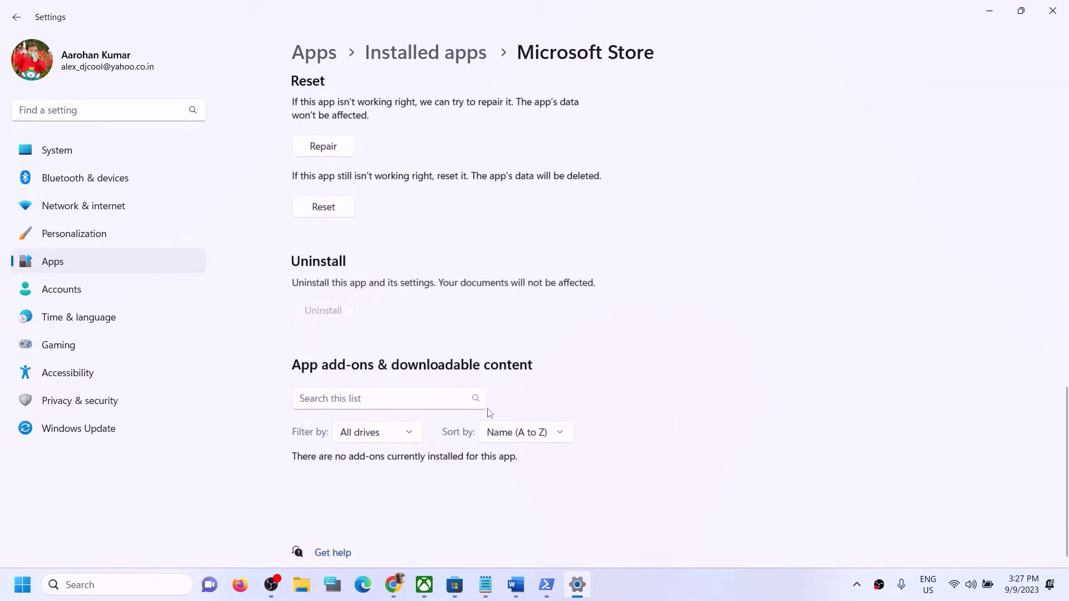
scroll(489, 412, up, 3)
click(339, 294)
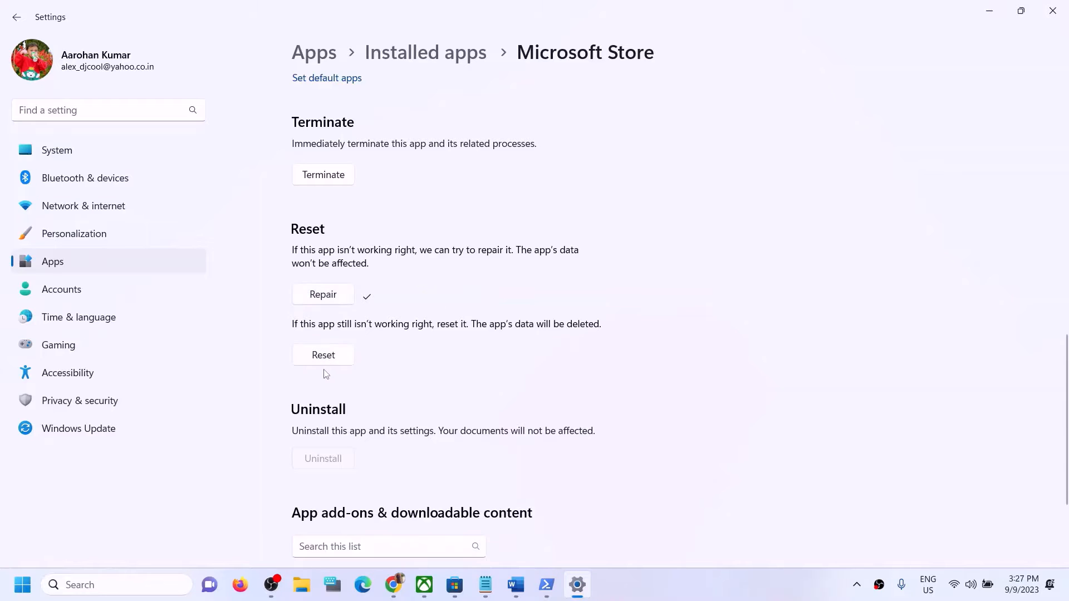
click(331, 359)
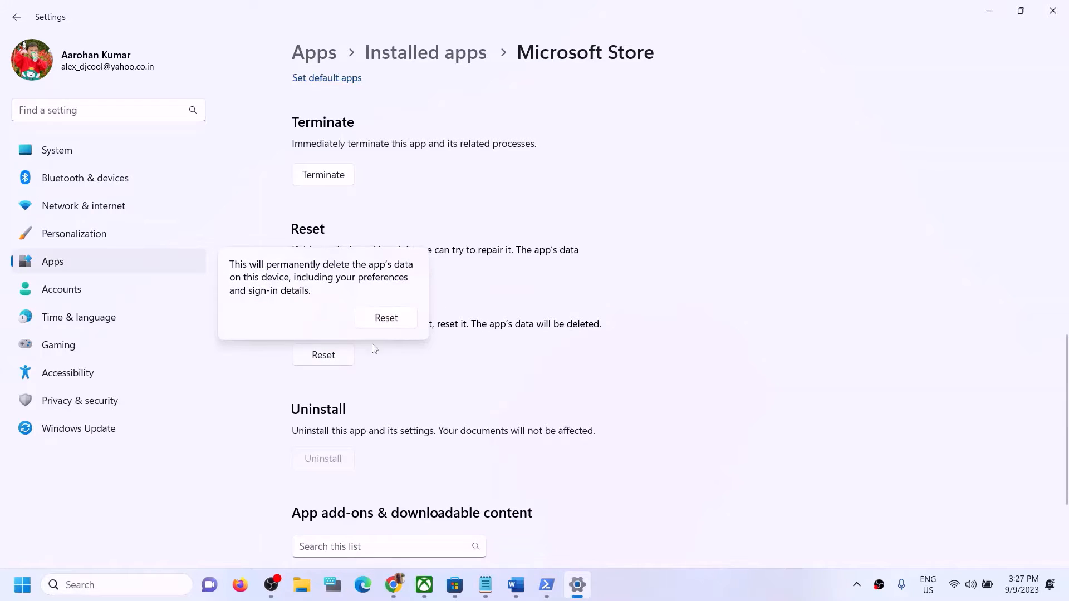
click(386, 317)
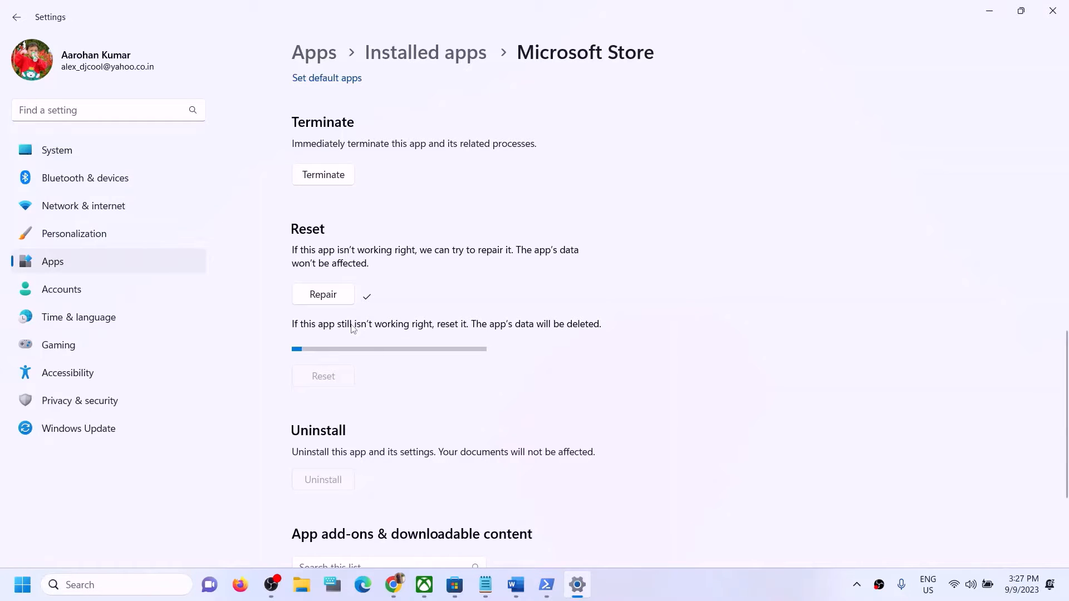
click(152, 588)
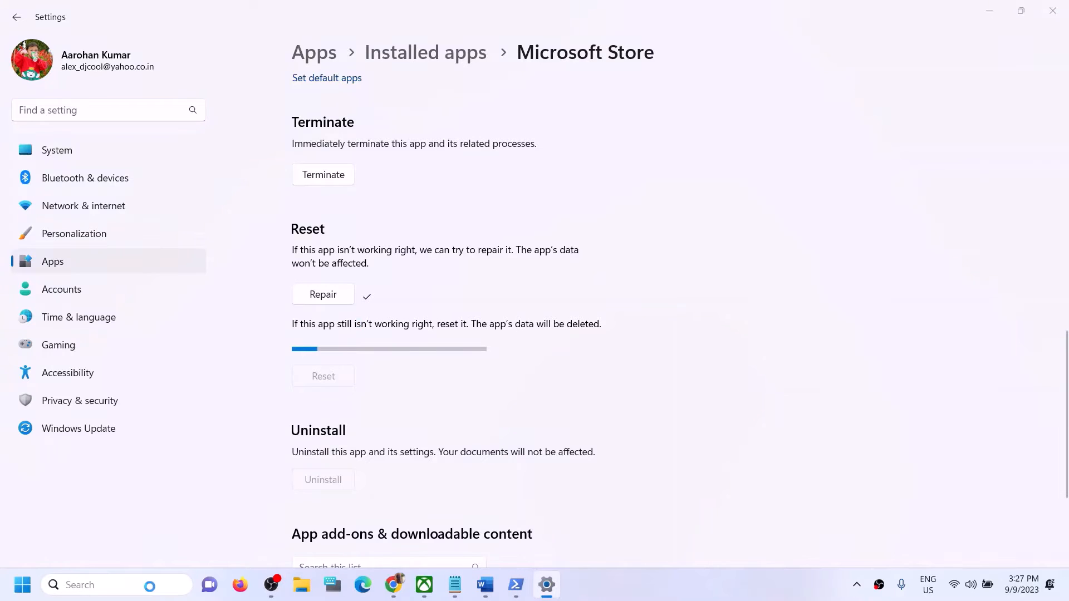
Step: Search 'xbox' and open the Xbox app's App settings page
text(xbox)
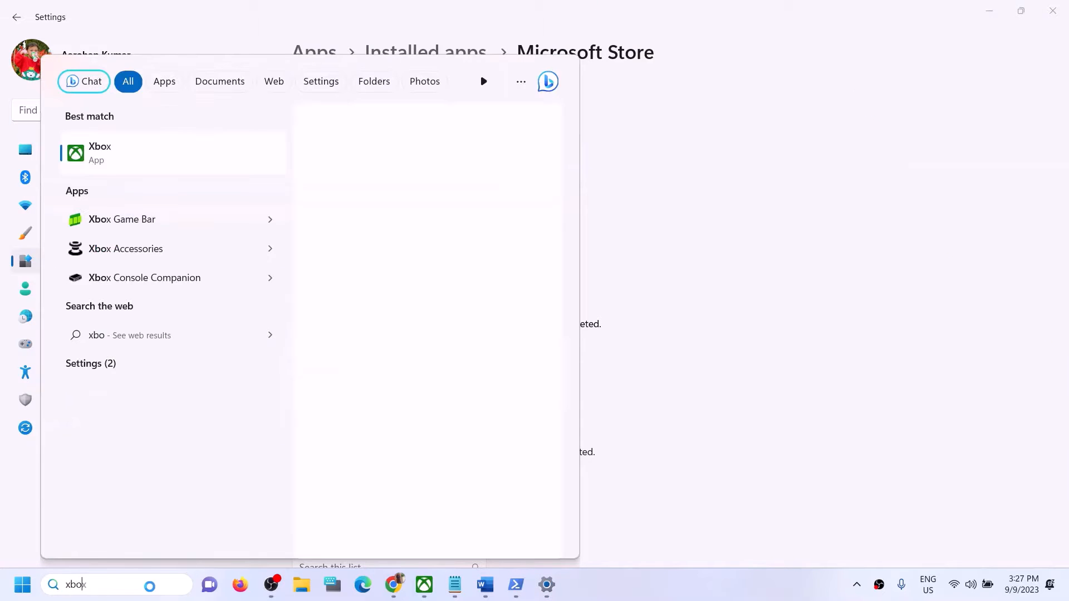
right_click(129, 165)
key(Escape)
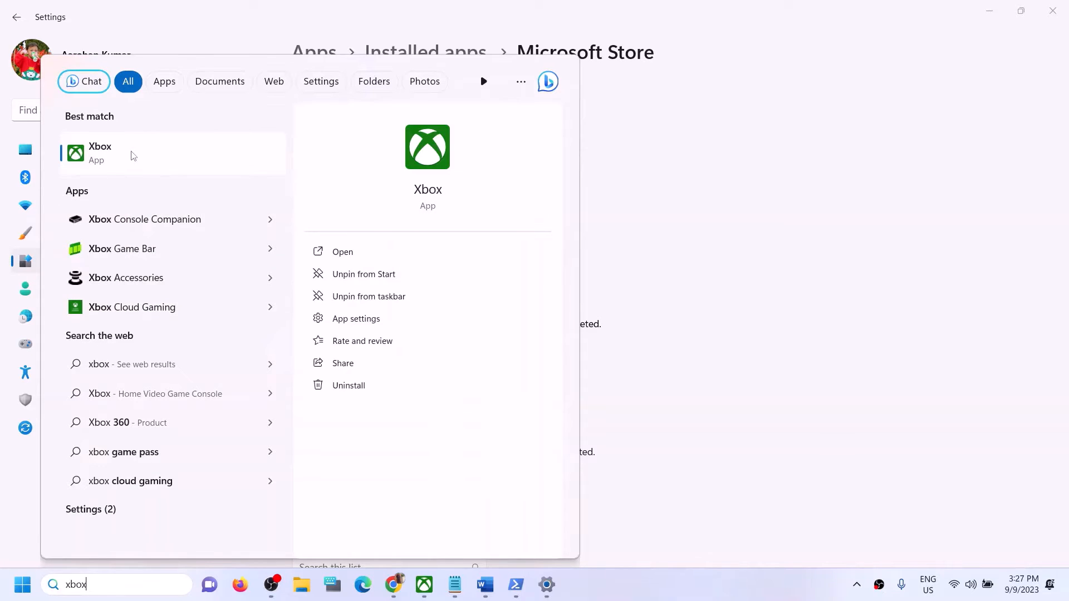
right_click(131, 152)
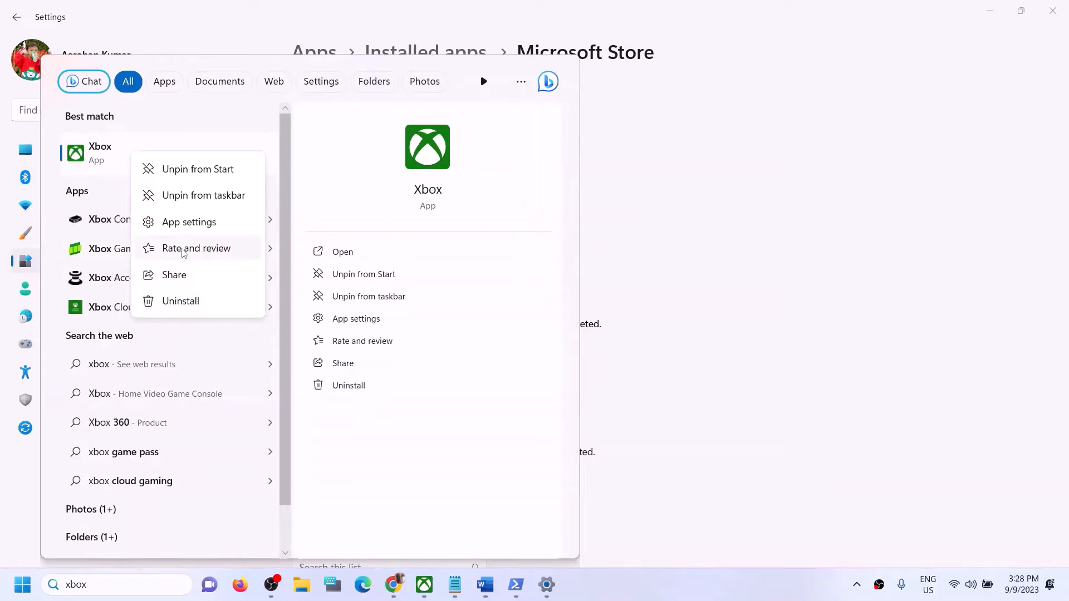
click(183, 222)
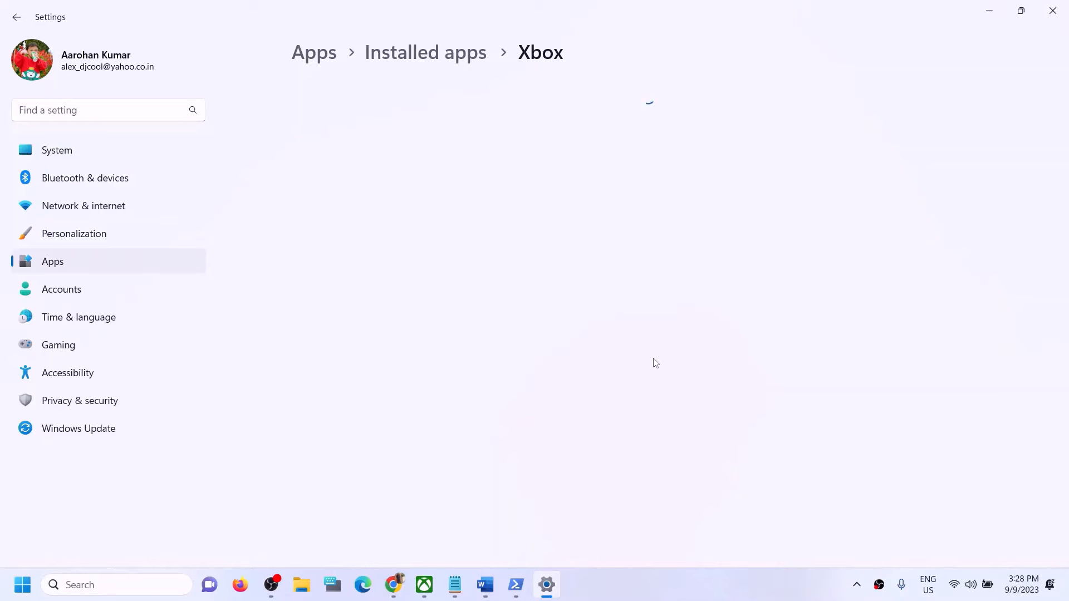
Step: Repair the Xbox app, then confirm resetting it to wipe its data
scroll(473, 383, down, 12)
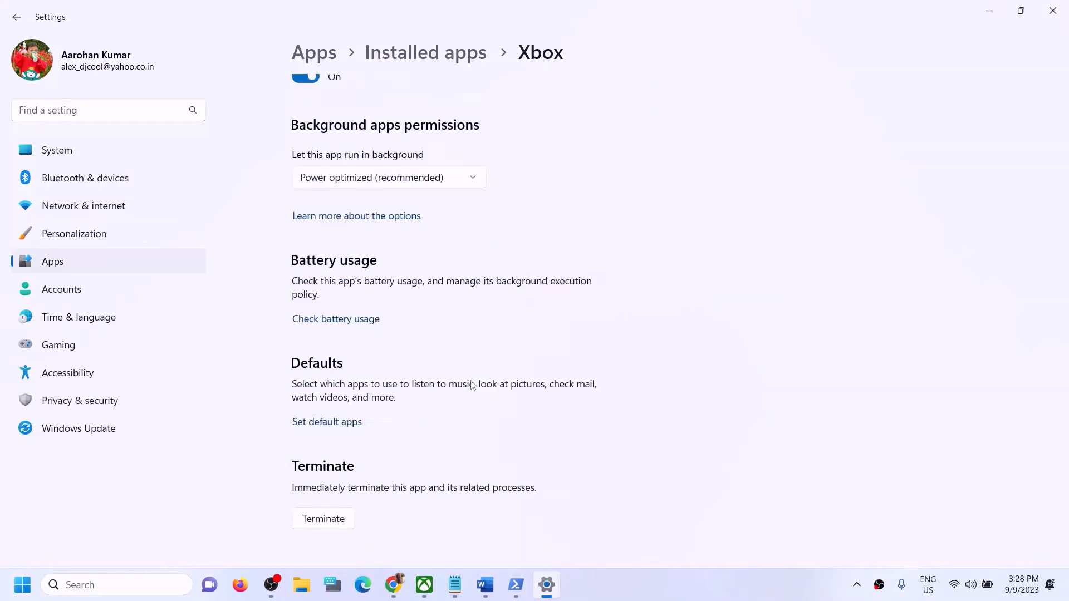
click(327, 171)
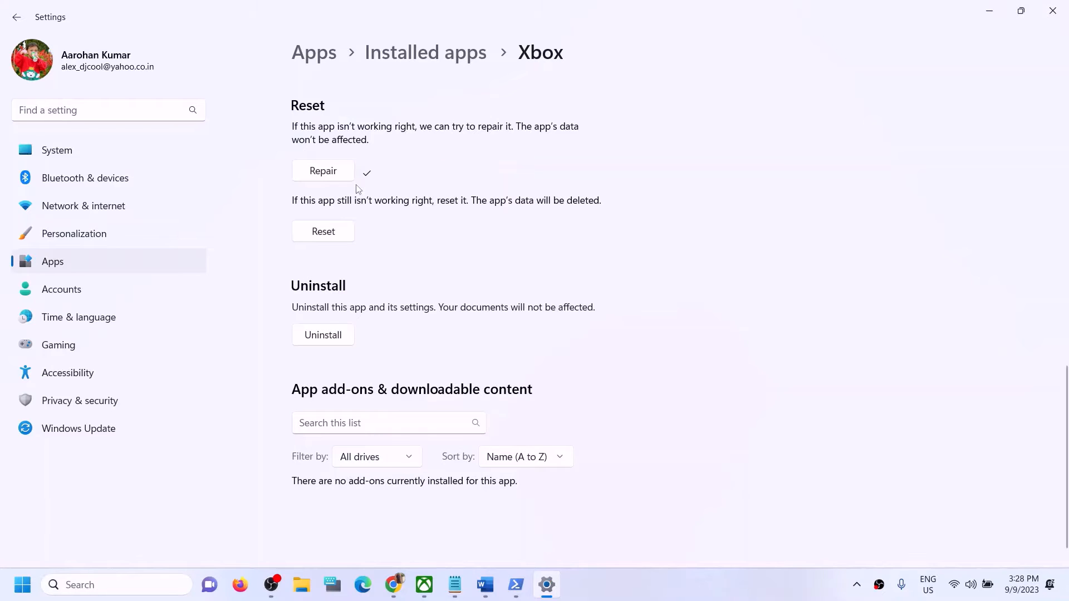
click(315, 243)
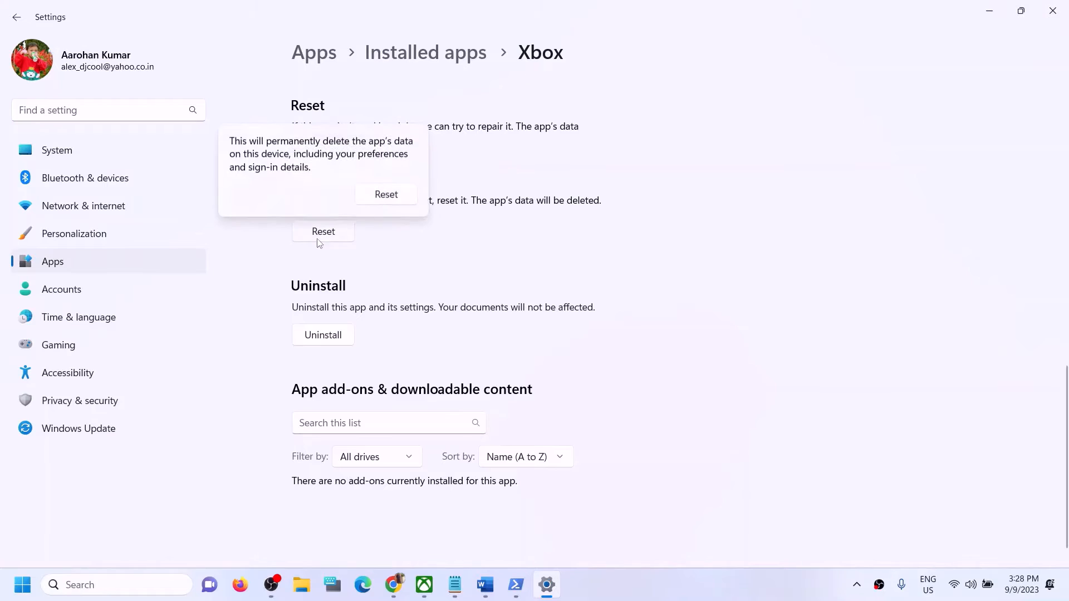
click(383, 195)
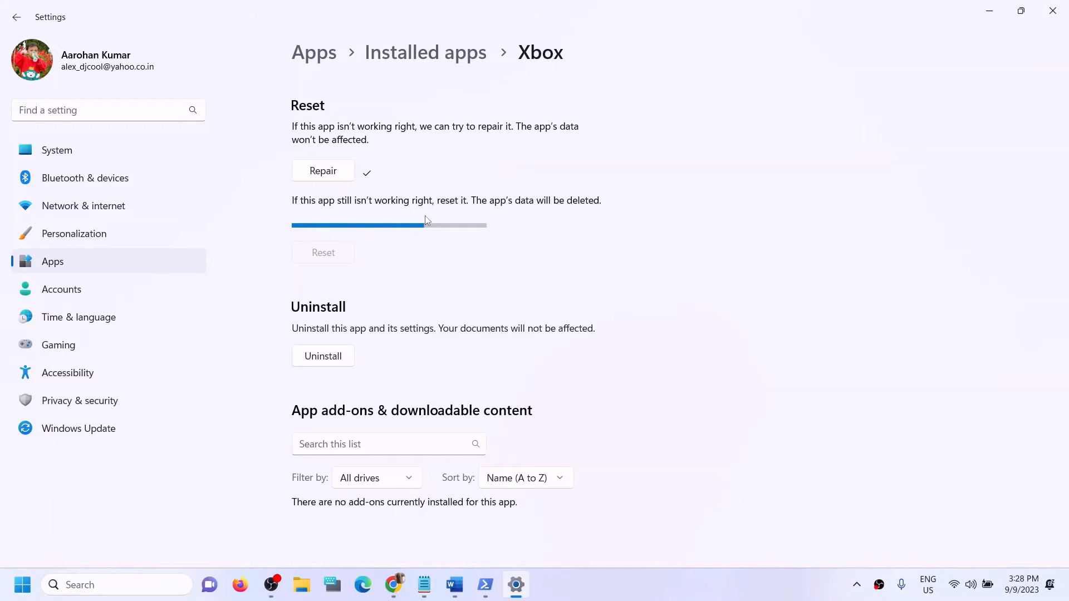
click(454, 584)
Step: Select the Step 7 text about the Store library in Word
scroll(420, 420, up, 2)
scroll(421, 420, down, 2)
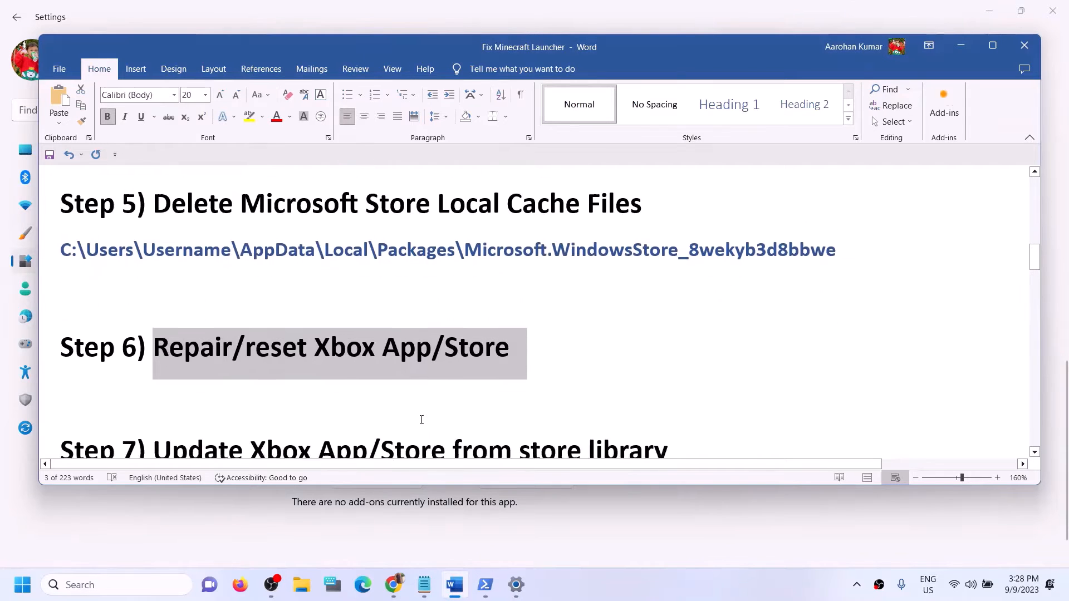
scroll(421, 419, down, 2)
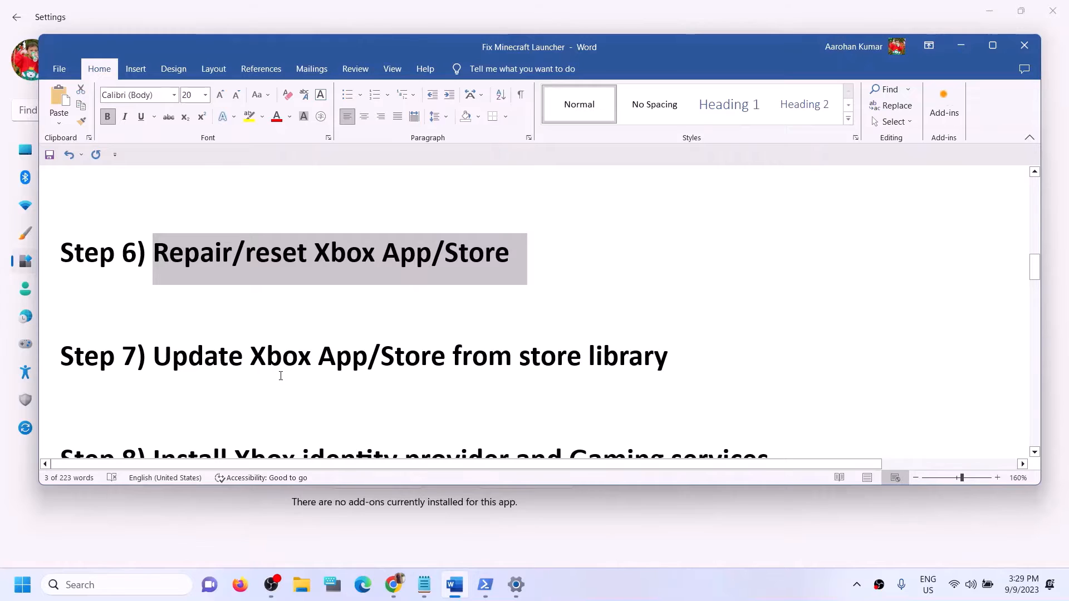
drag(252, 356, 754, 349)
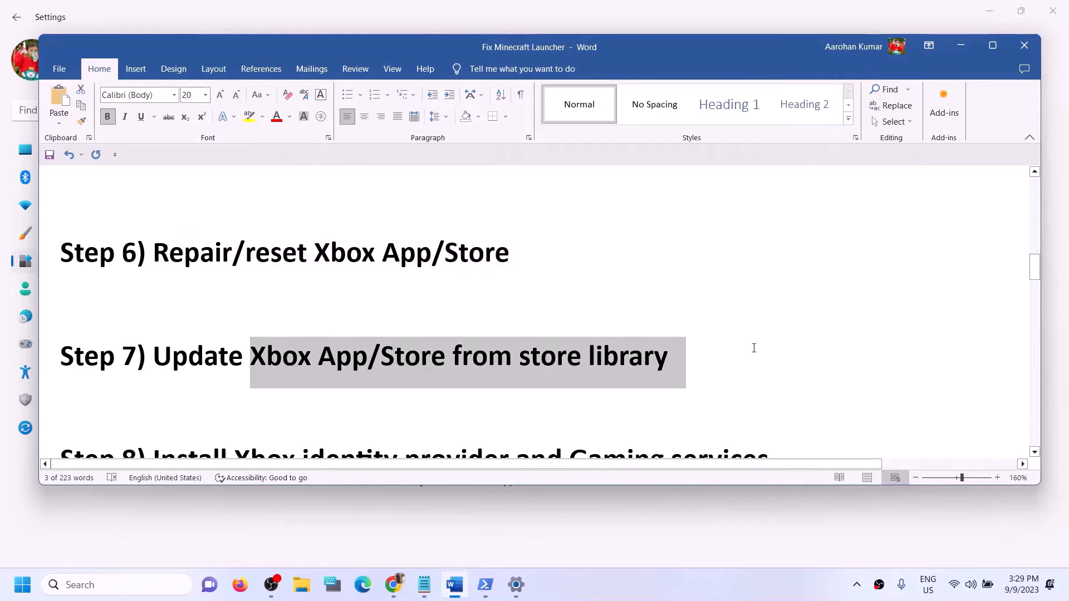
Step: Launch Microsoft Store maximized, check its Library for pending updates, then close it
click(61, 583)
text(st)
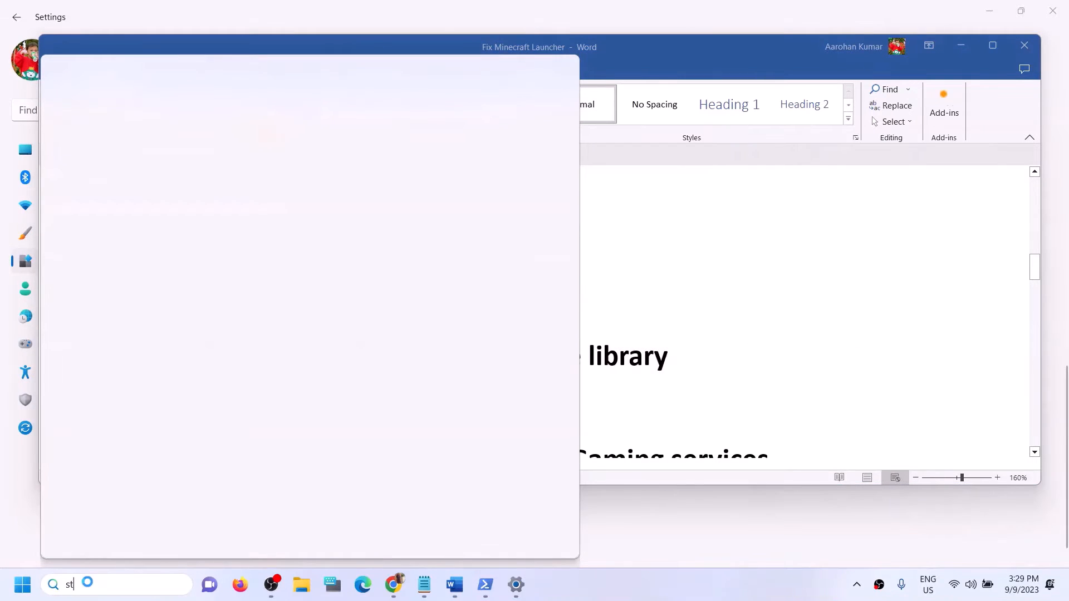
text(ore)
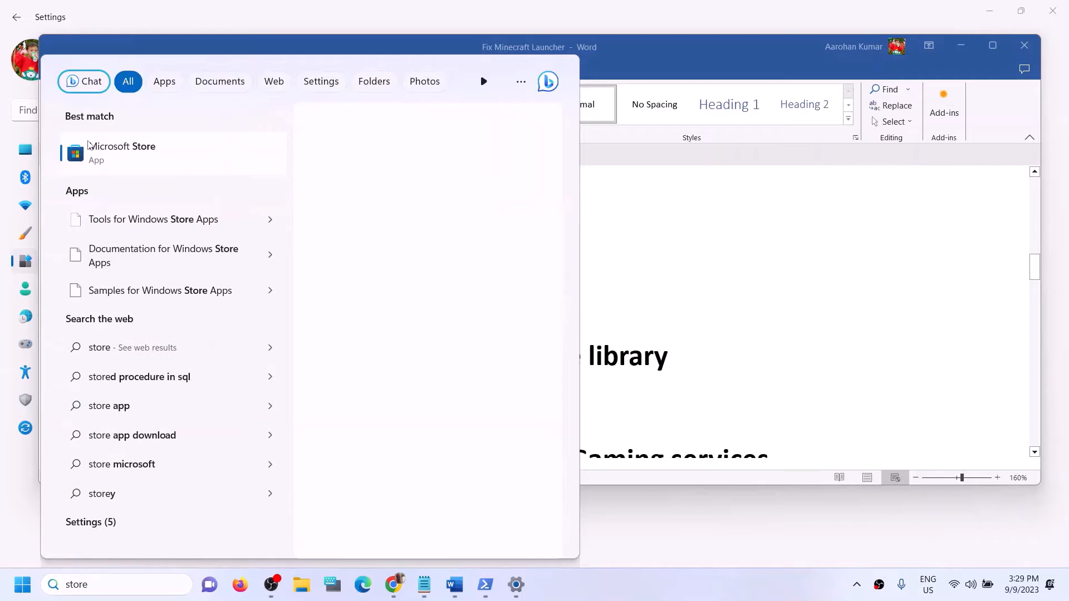
click(122, 160)
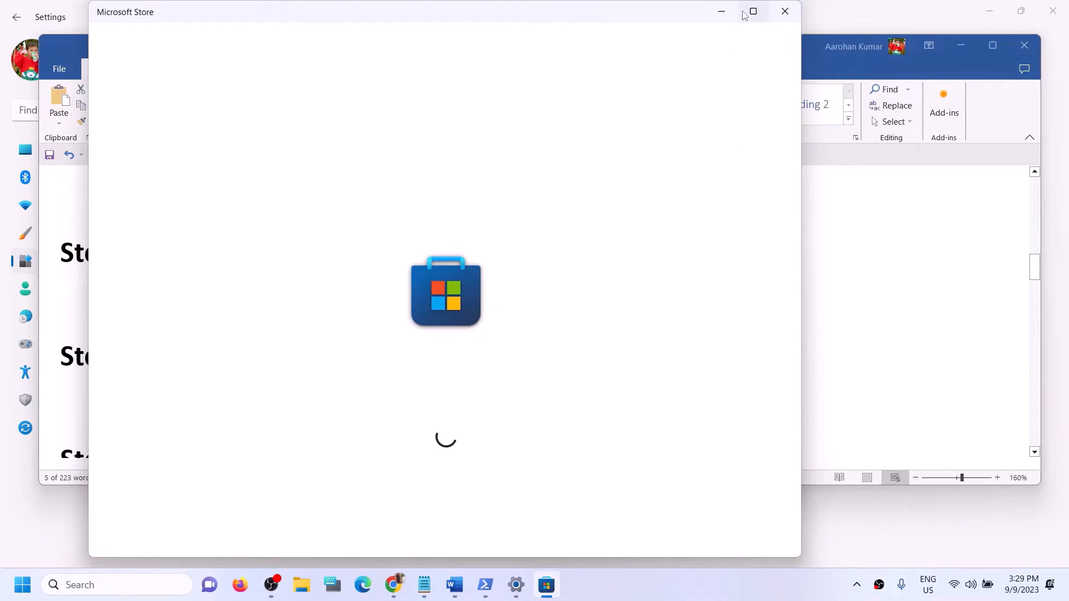
click(745, 14)
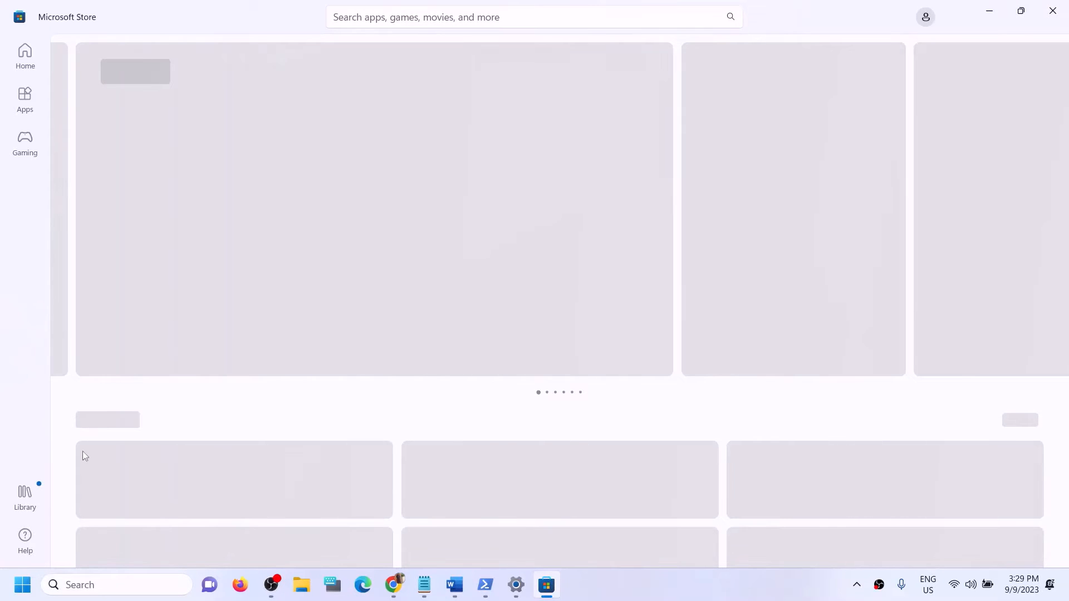
click(22, 503)
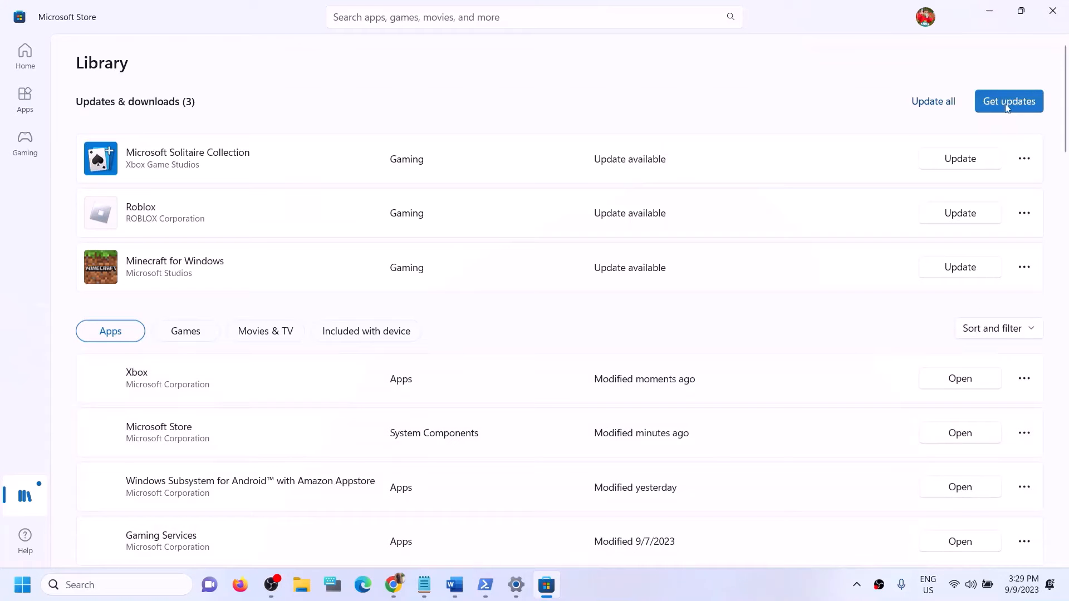
click(1052, 17)
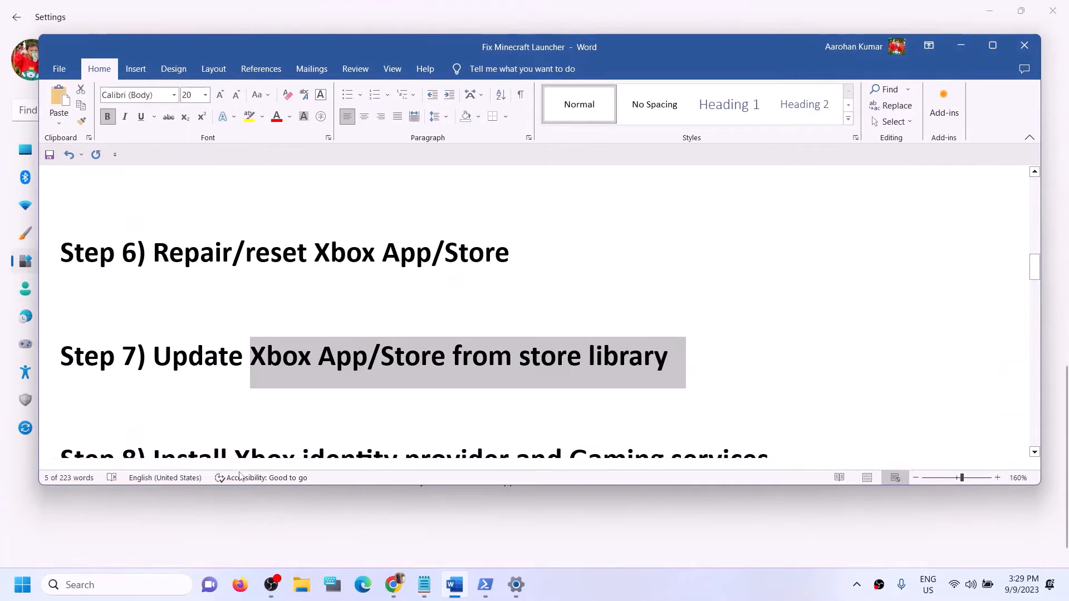
Step: Dismiss the Start menu and power options and return to the Word document
key(super)
click(405, 537)
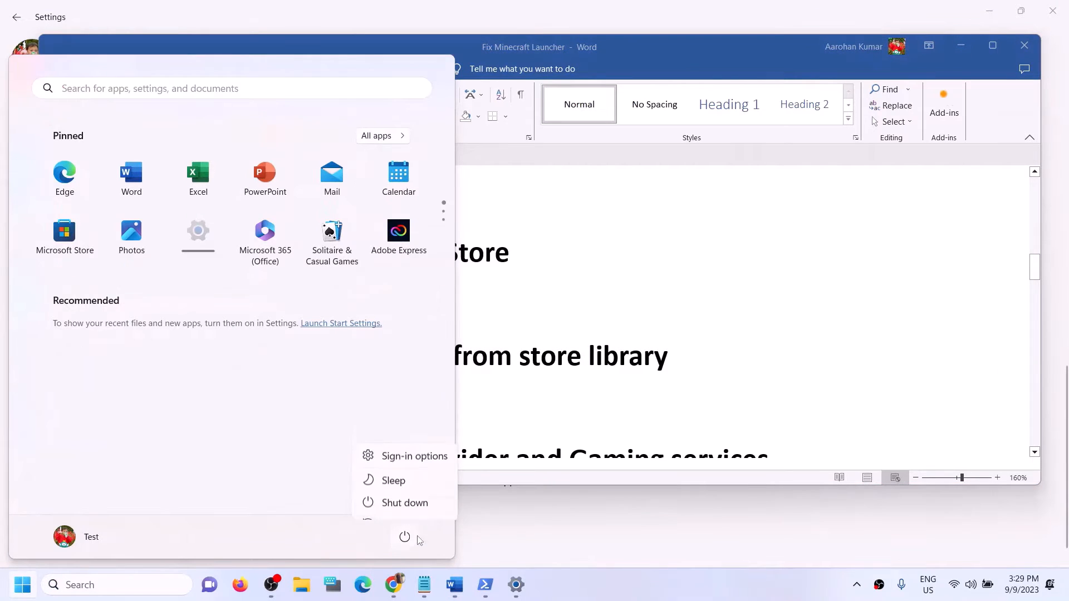
click(683, 378)
click(718, 353)
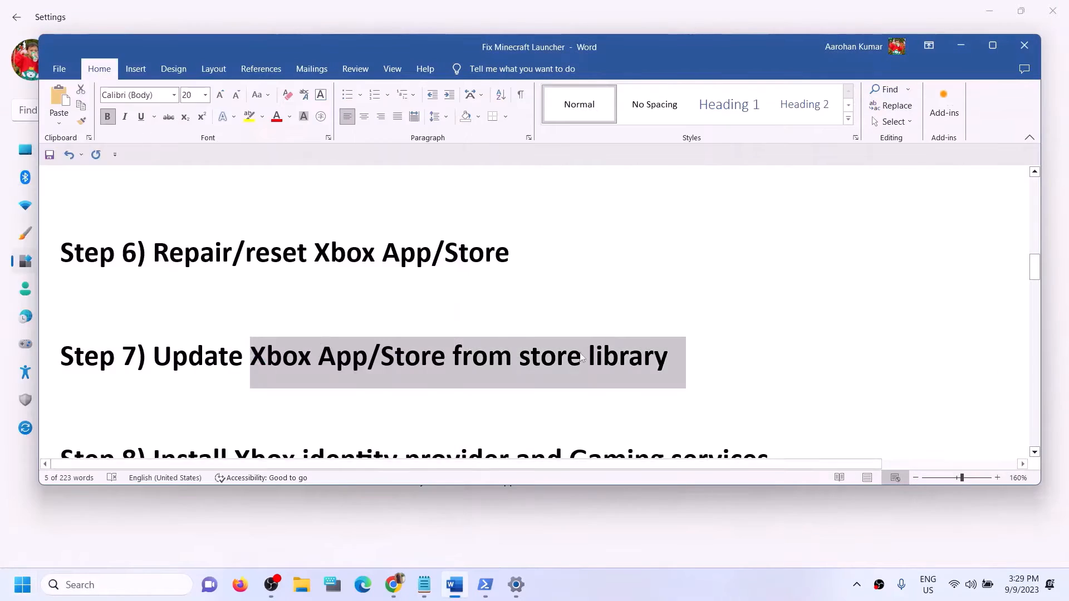
click(538, 356)
Step: Select Step 8's Xbox identity provider link and switch to Chrome
scroll(430, 371, down, 1)
scroll(430, 370, down, 4)
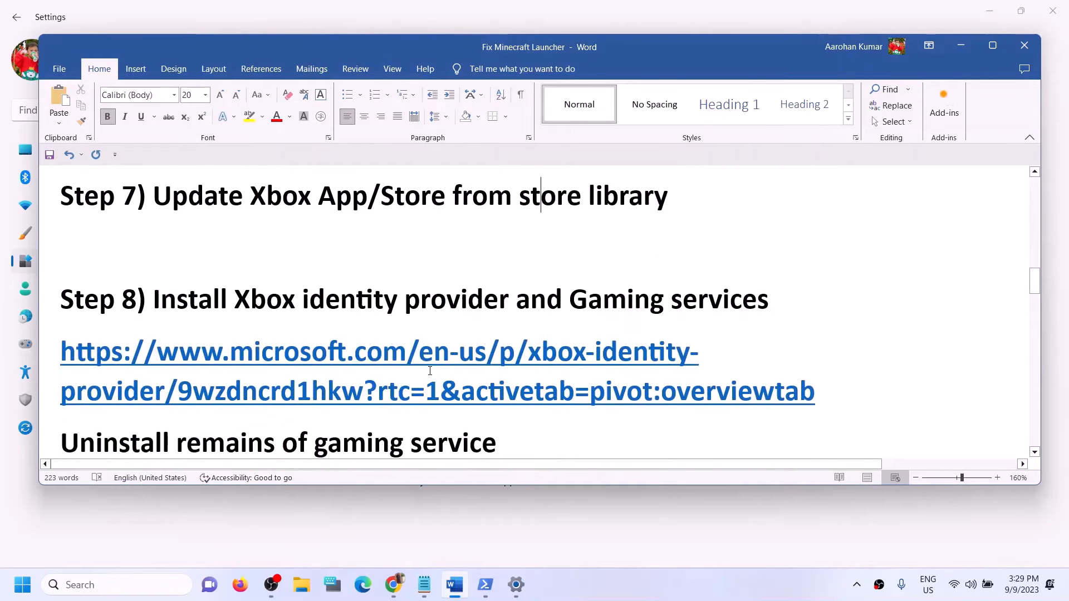
drag(404, 245, 305, 245)
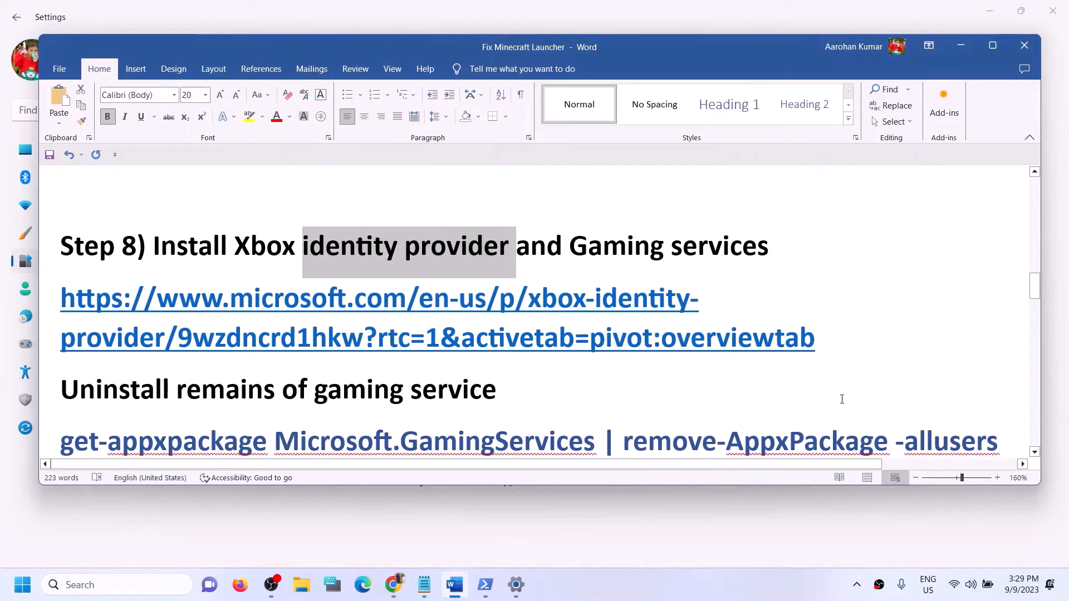
triple_click(203, 327)
key(ctrl+c)
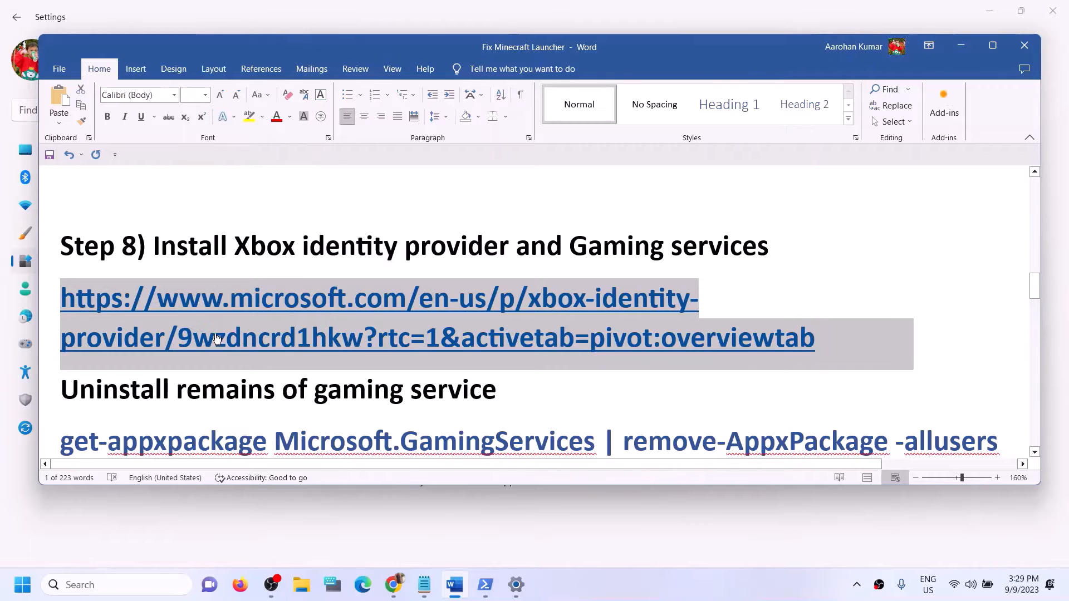
click(391, 591)
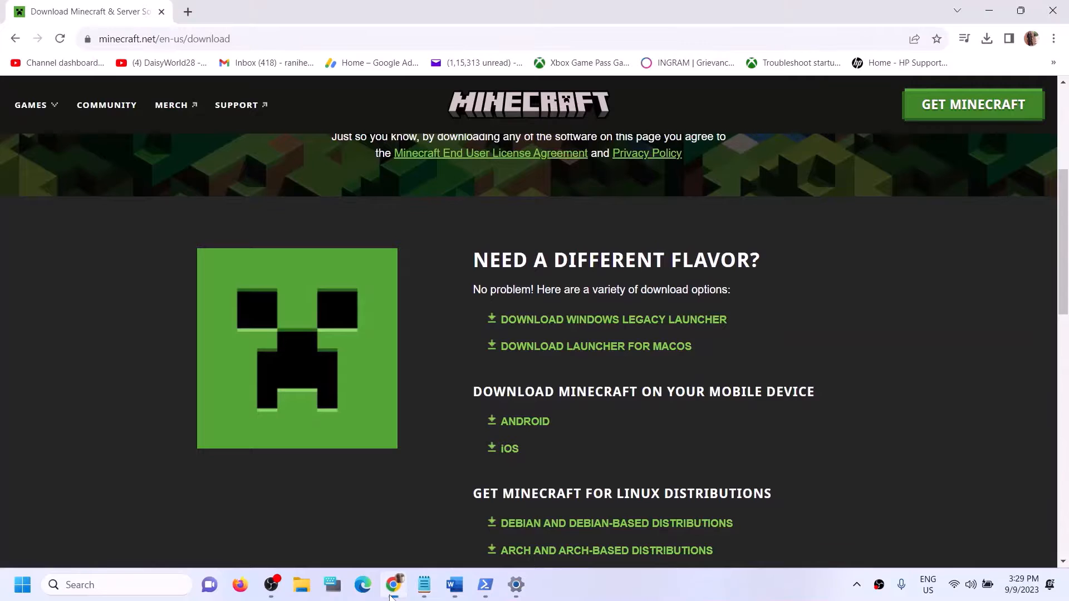
Step: Load the Xbox Identity Provider link in a new Chrome tab and open it in Microsoft Store
click(182, 12)
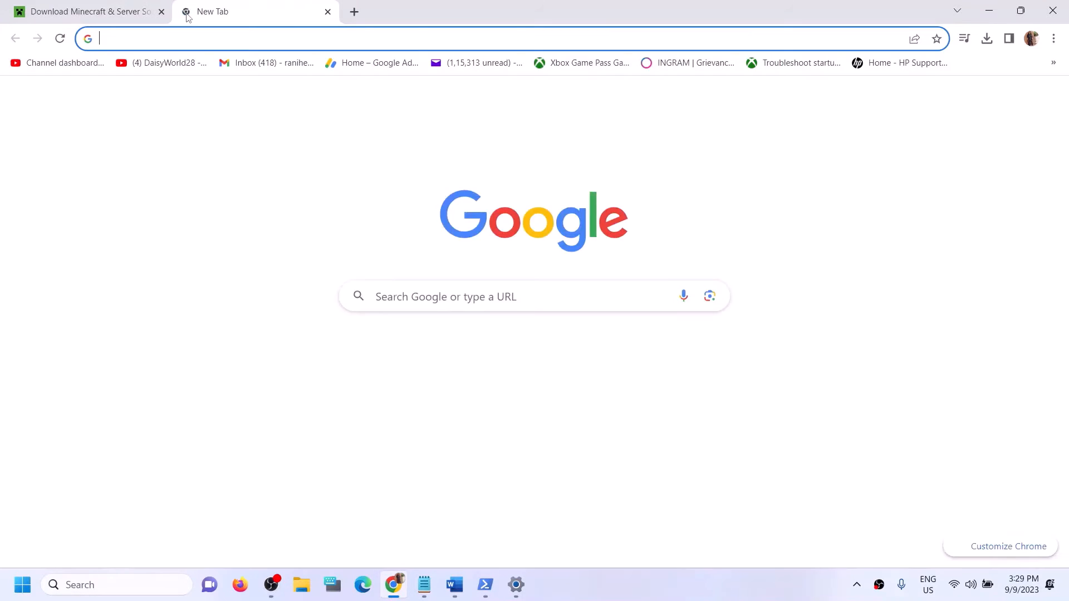
key(ctrl+v)
key(Return)
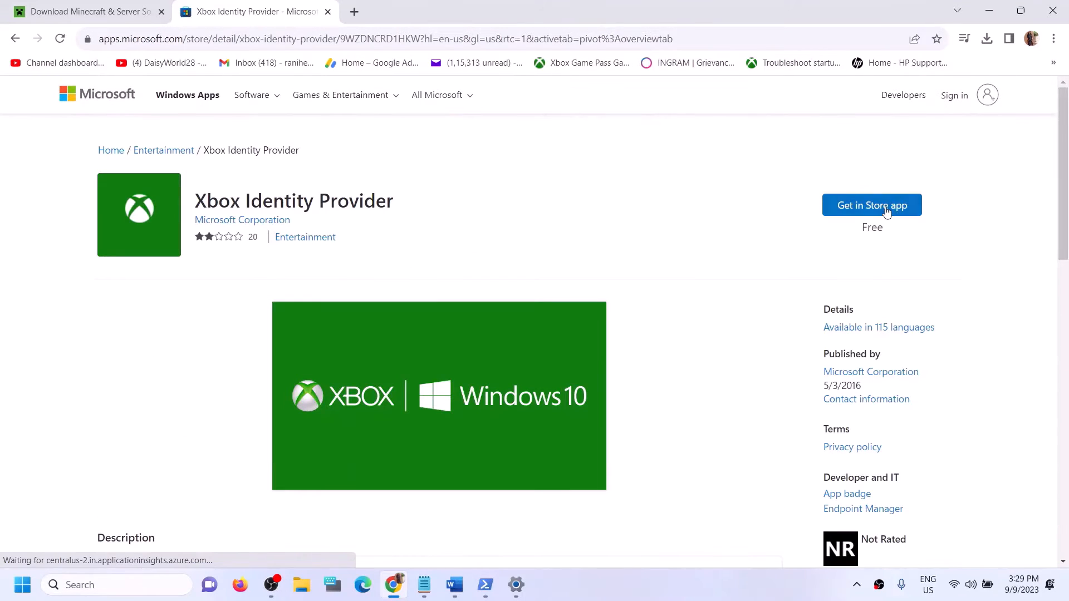
click(886, 212)
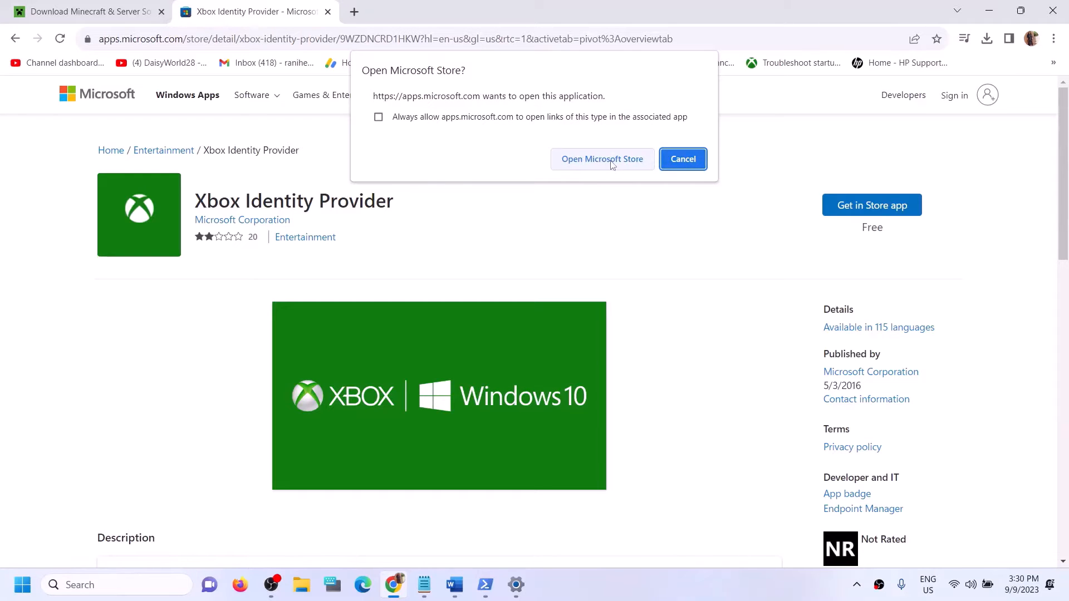
click(605, 165)
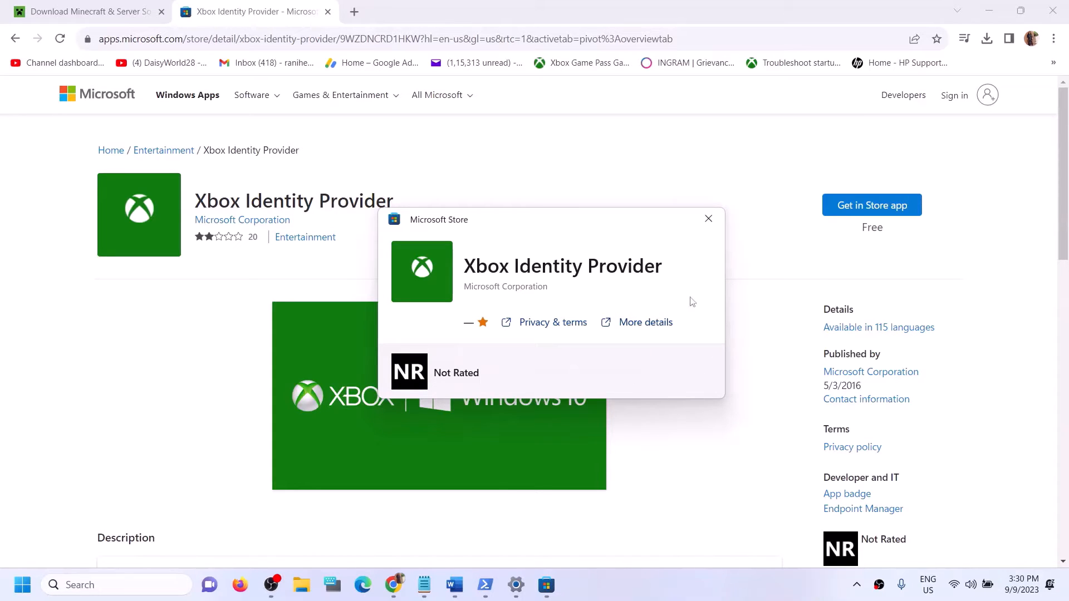
click(715, 223)
click(455, 585)
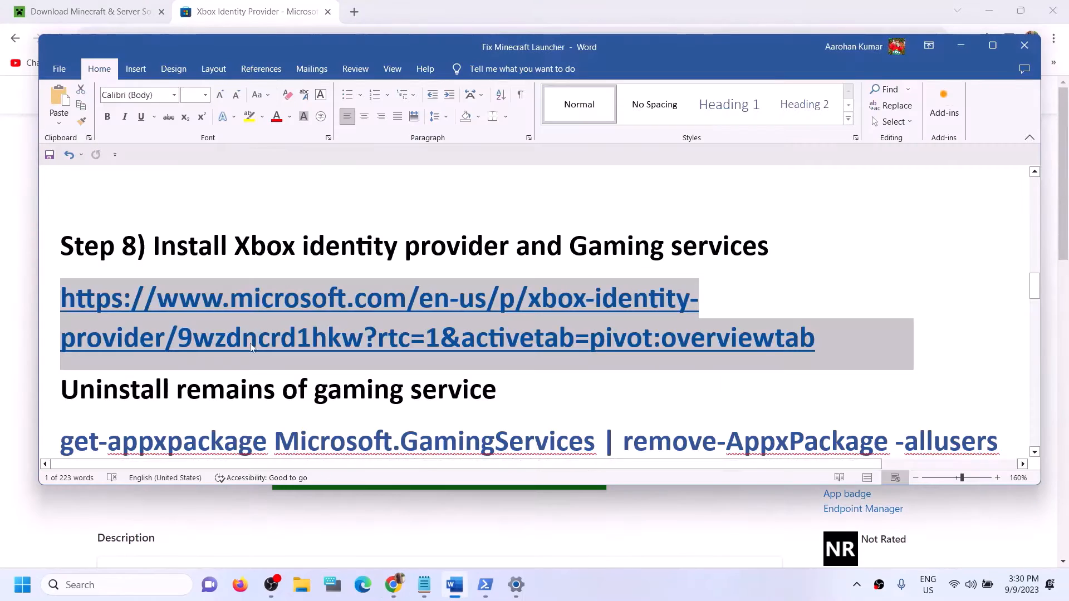
Step: Copy the get-appxpackage Gaming Services uninstall command from the Word notes
scroll(356, 361, down, 1)
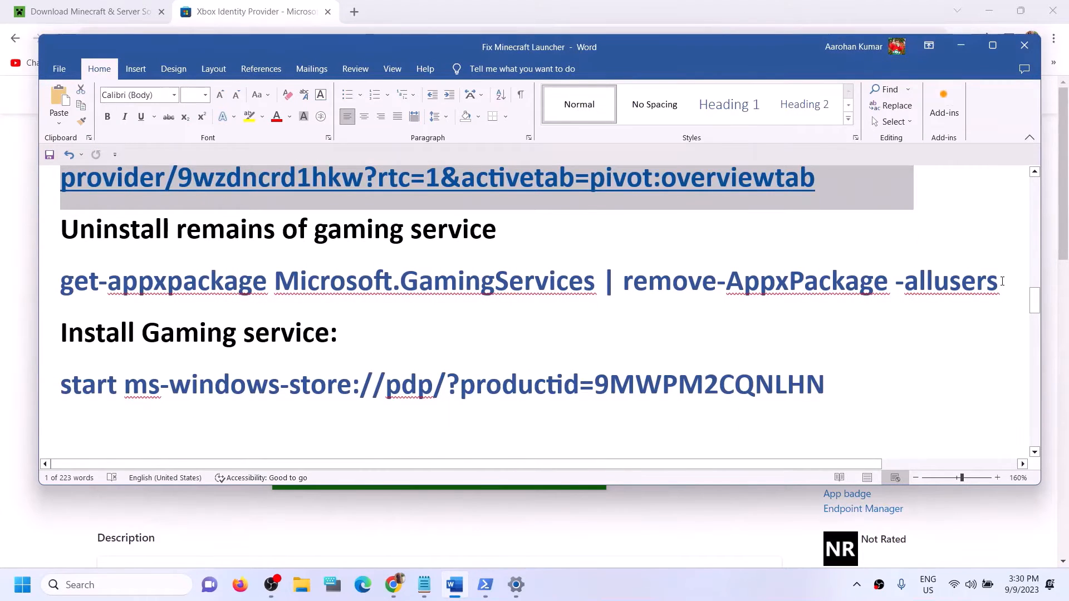
drag(911, 295, 79, 280)
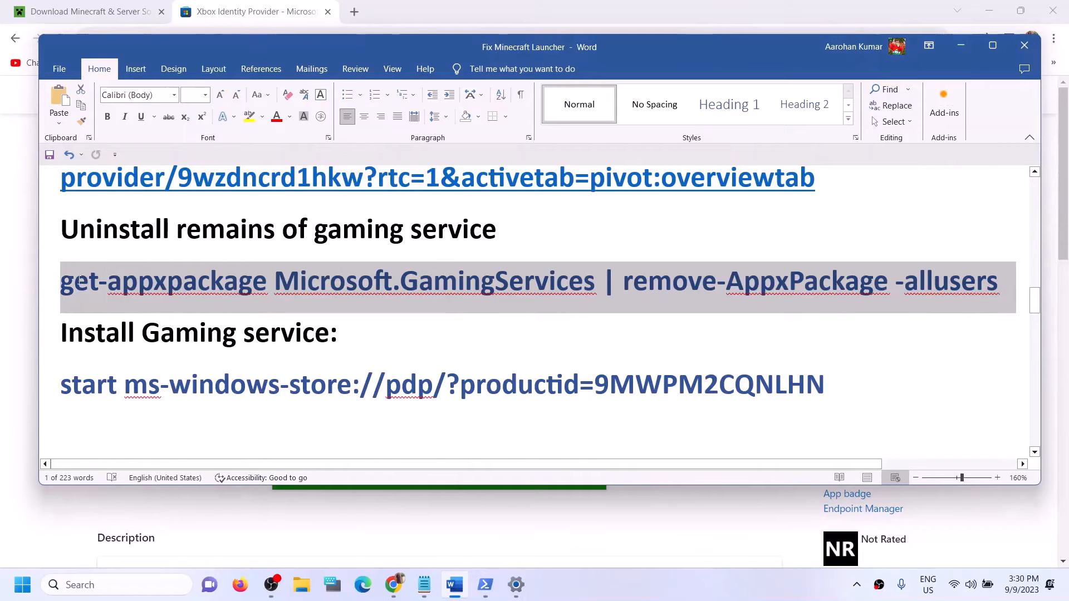
right_click(112, 291)
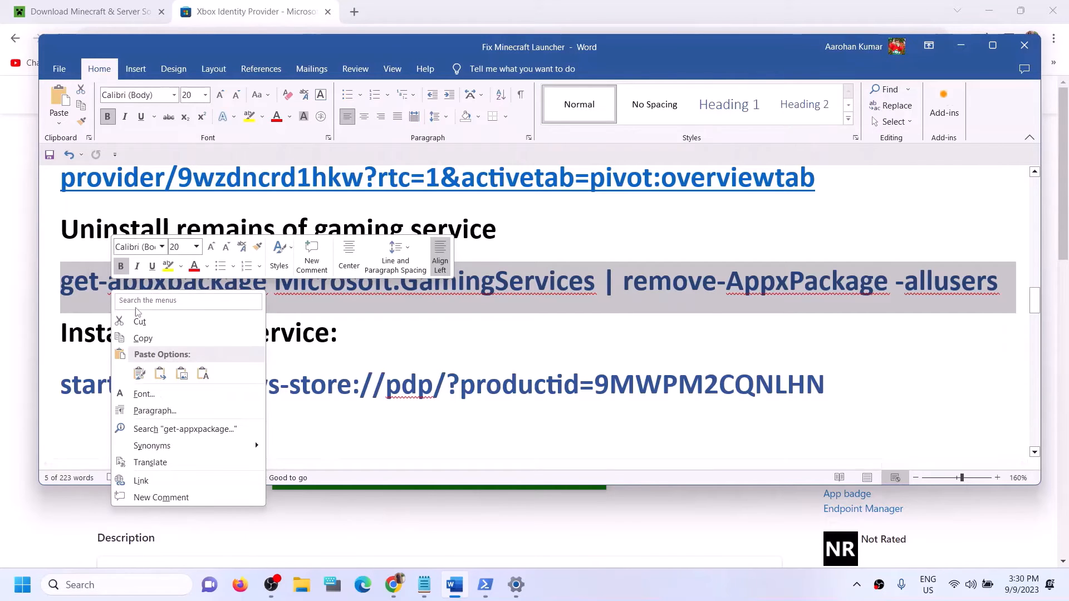
click(150, 338)
Step: Launch Windows PowerShell as administrator and approve the UAC prompt
click(103, 585)
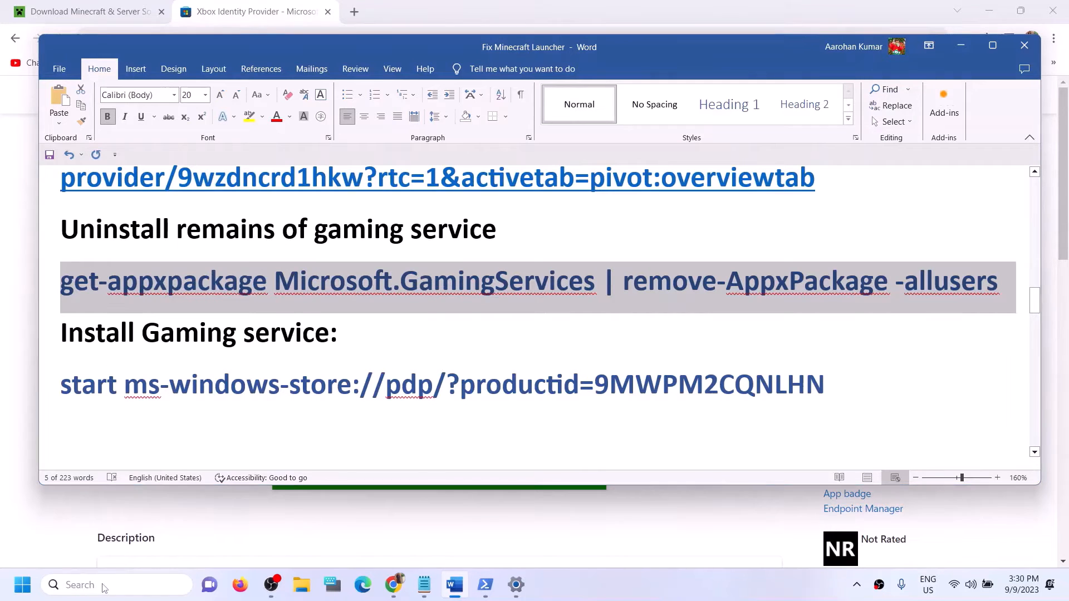
text(powers)
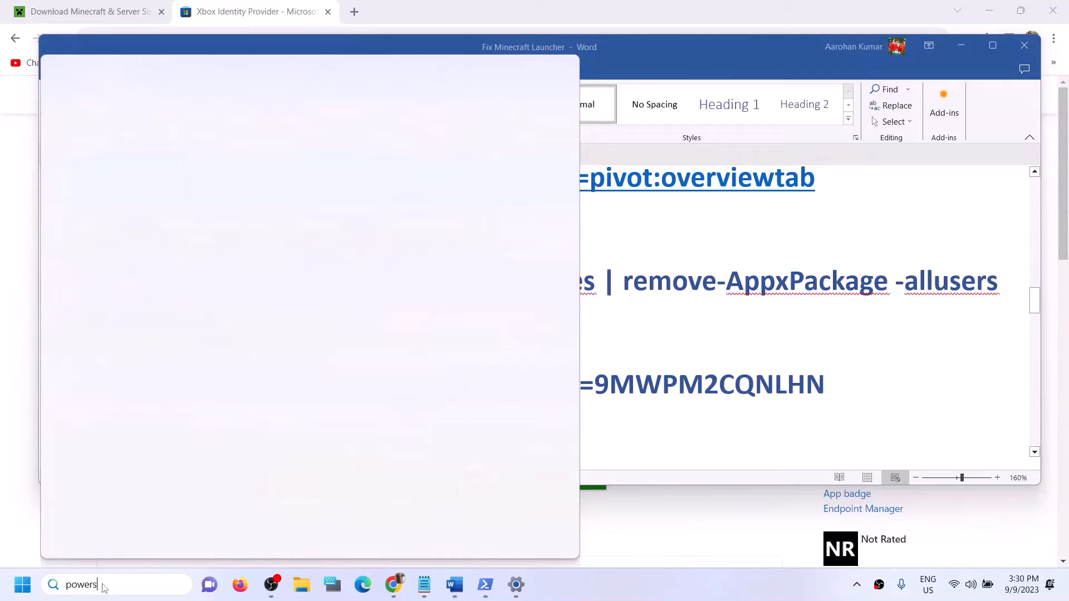
text(hell)
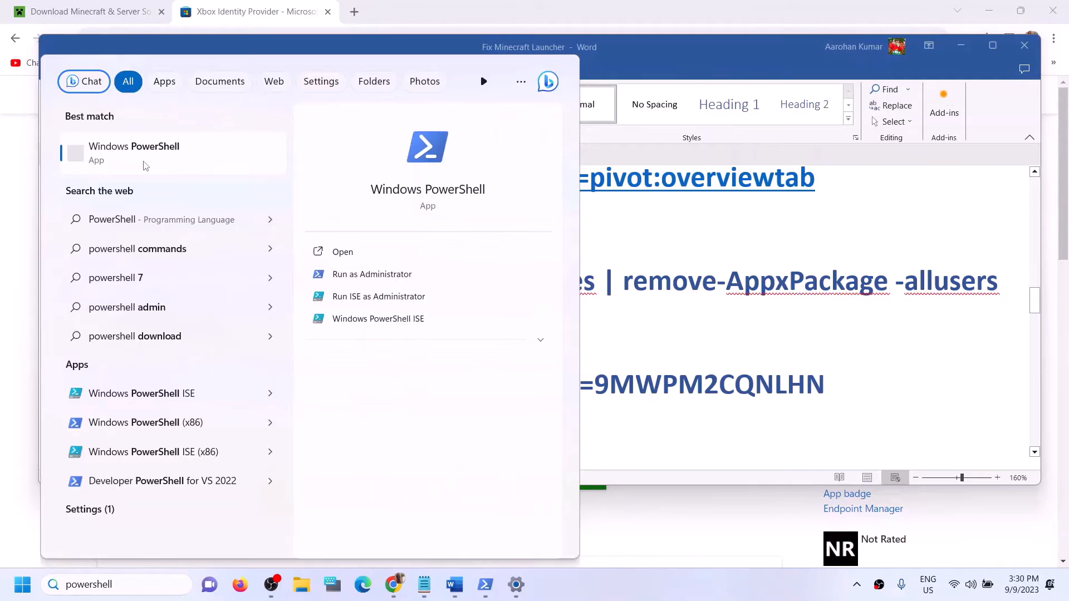
right_click(144, 166)
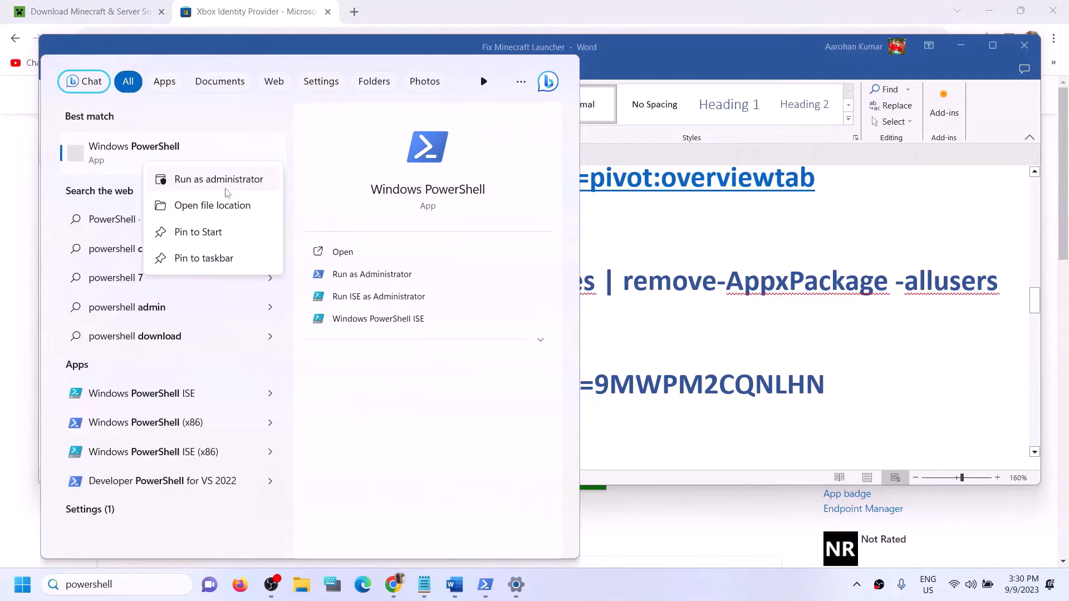
key(Escape)
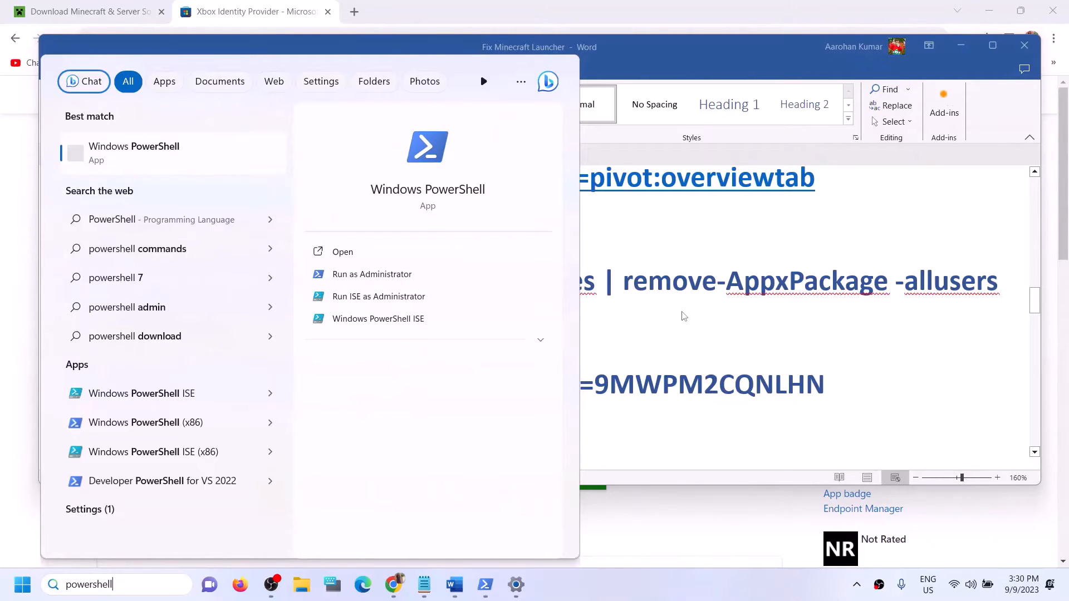
key(ctrl+shift+Return)
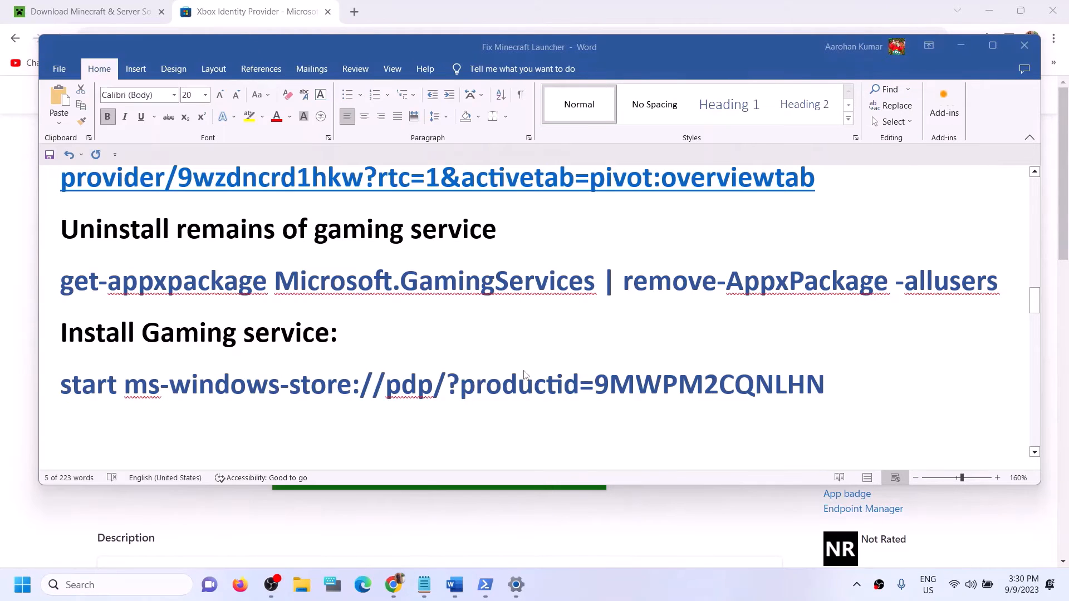
click(499, 409)
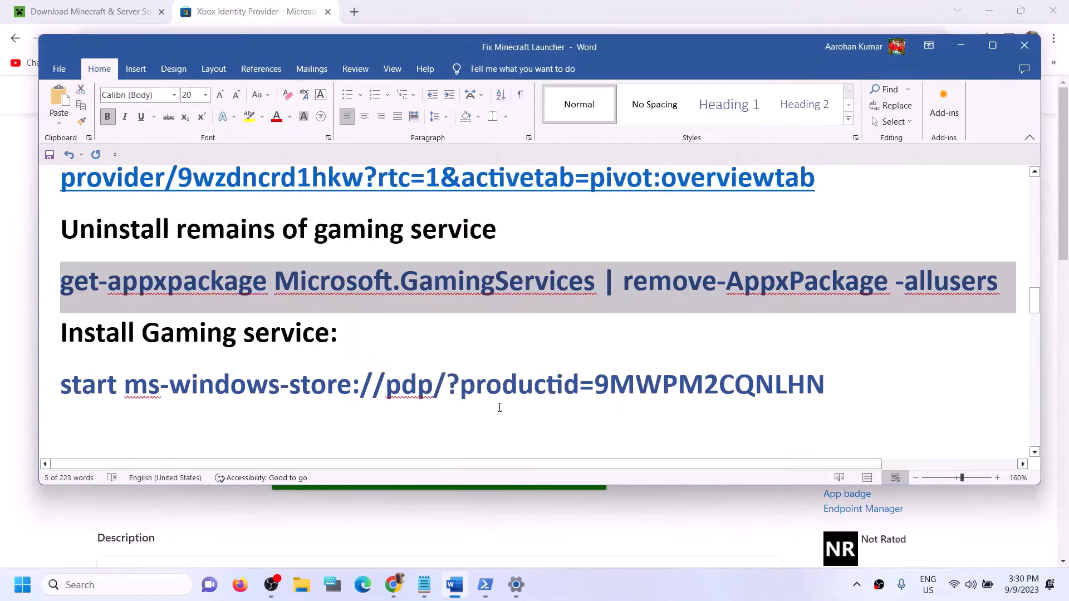
Step: Paste and run the Gaming Services uninstall command in admin PowerShell
drag(314, 50, 418, 125)
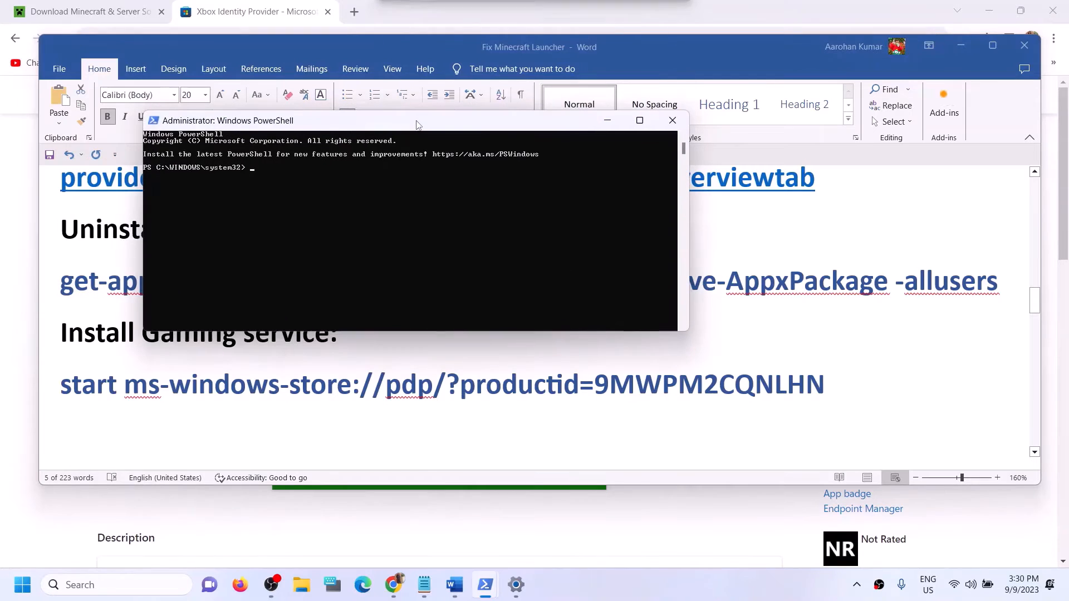
key(ctrl+v)
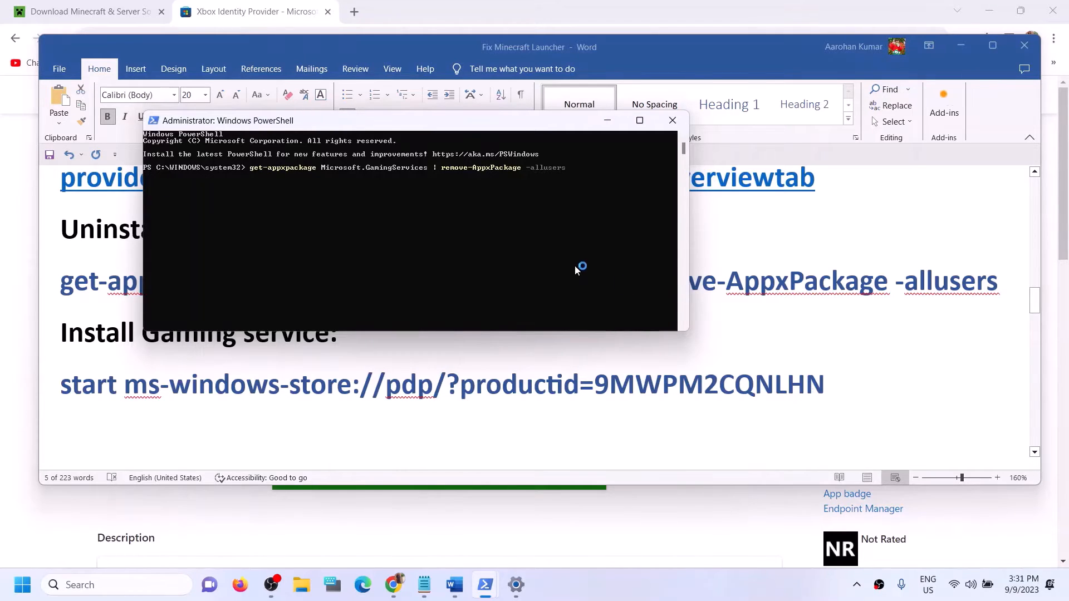
click(835, 384)
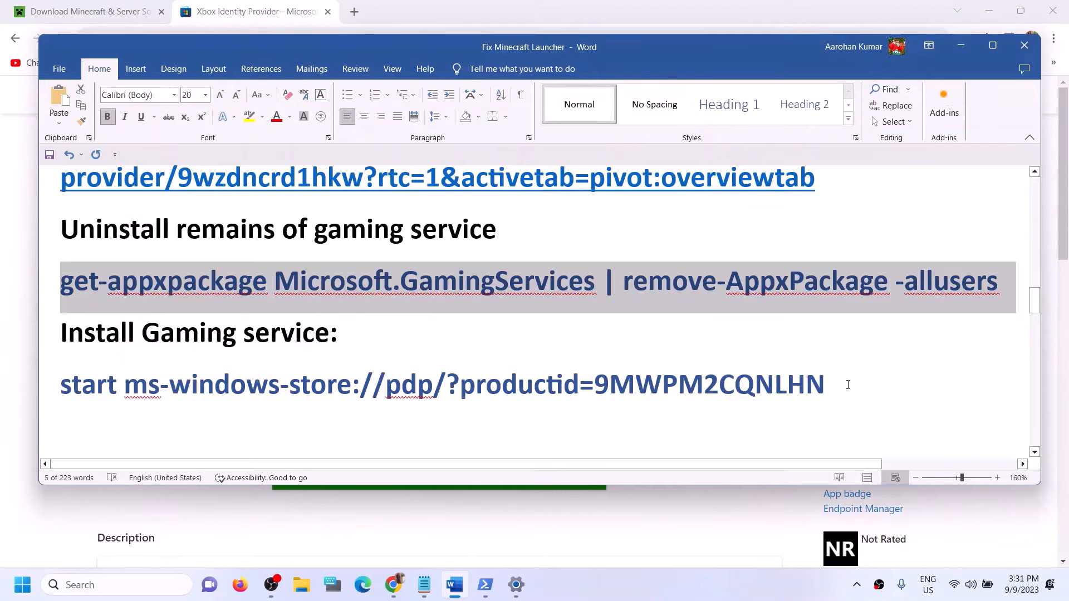
Step: Copy the 'start ms-windows-store' line from Word and run it in admin PowerShell
drag(839, 384, 61, 385)
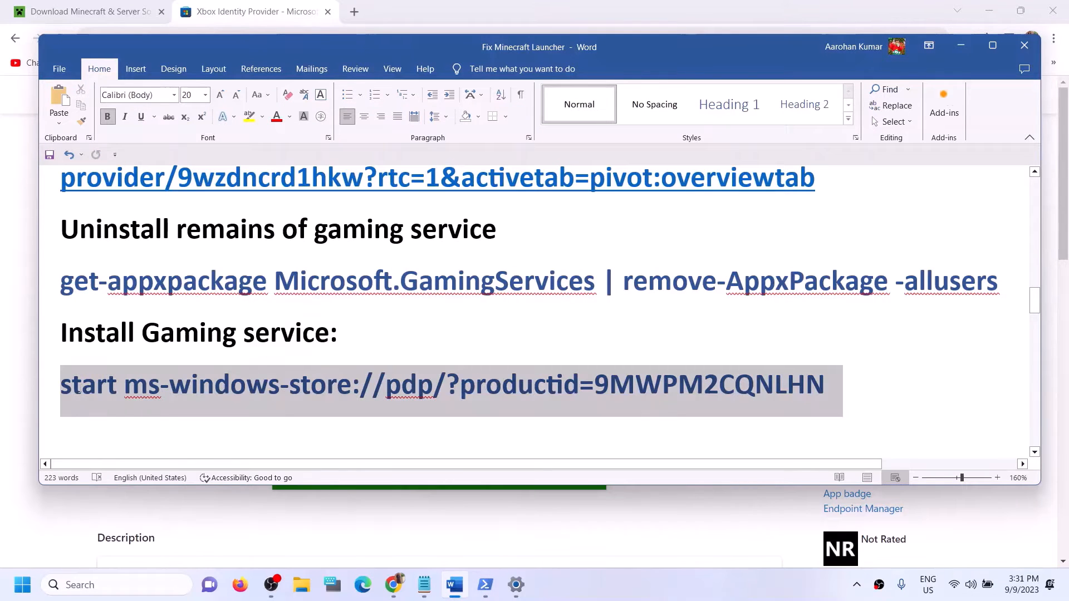
right_click(112, 400)
click(140, 230)
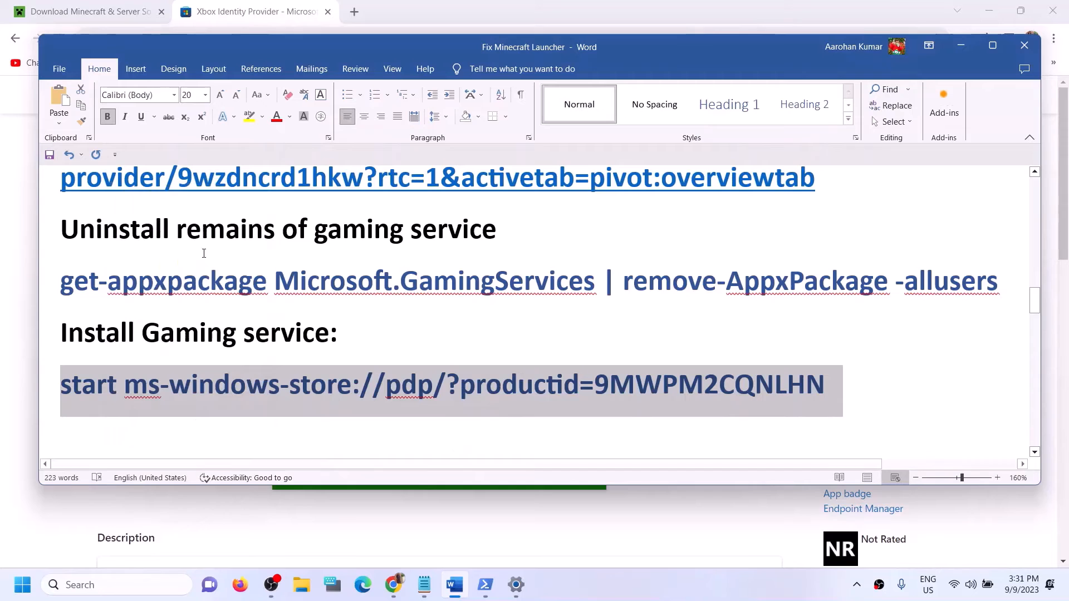
click(485, 584)
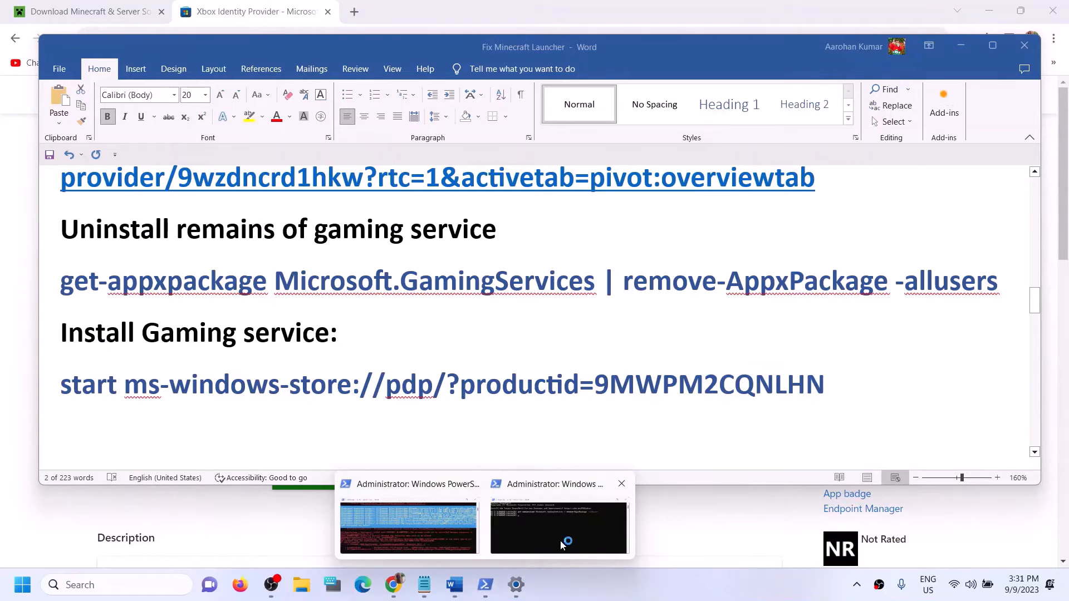
click(405, 515)
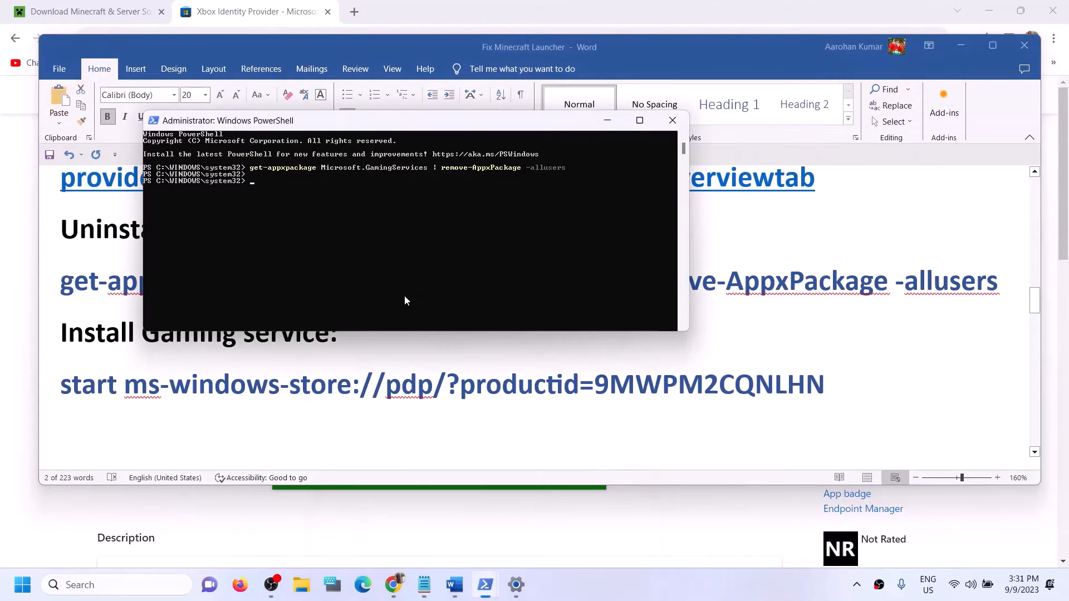
right_click(282, 188)
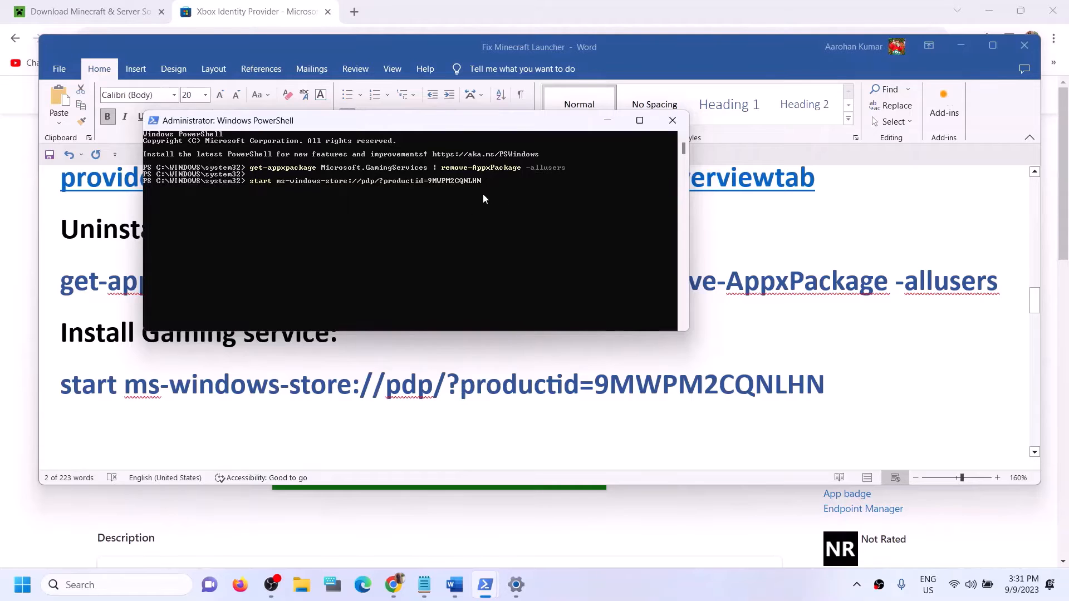
key(Return)
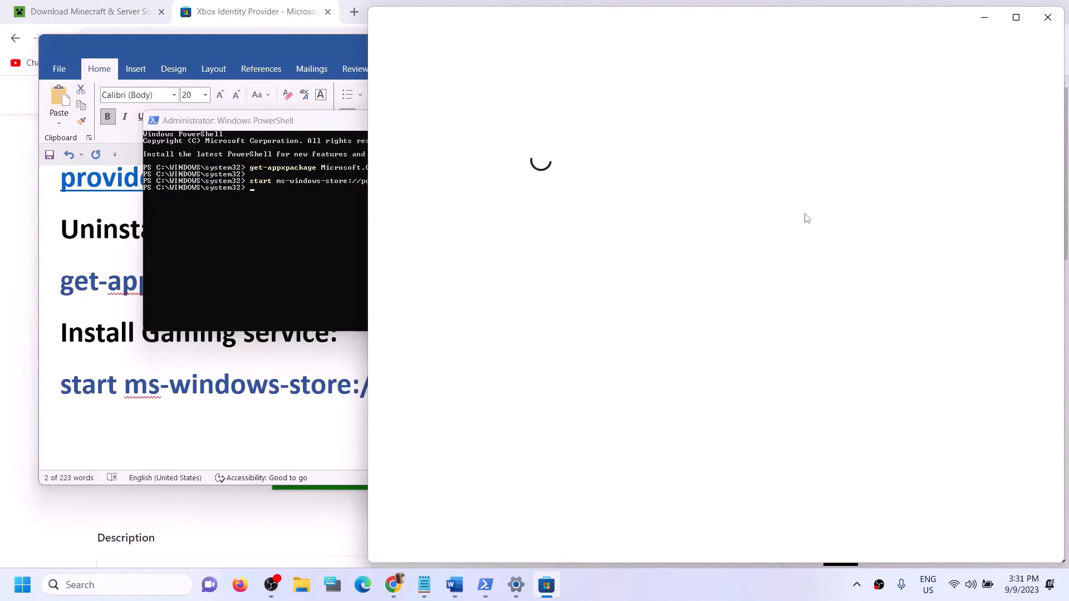
Step: Install Gaming Services from the maximized Store window, approve the permission prompt, then return to Word
click(1018, 20)
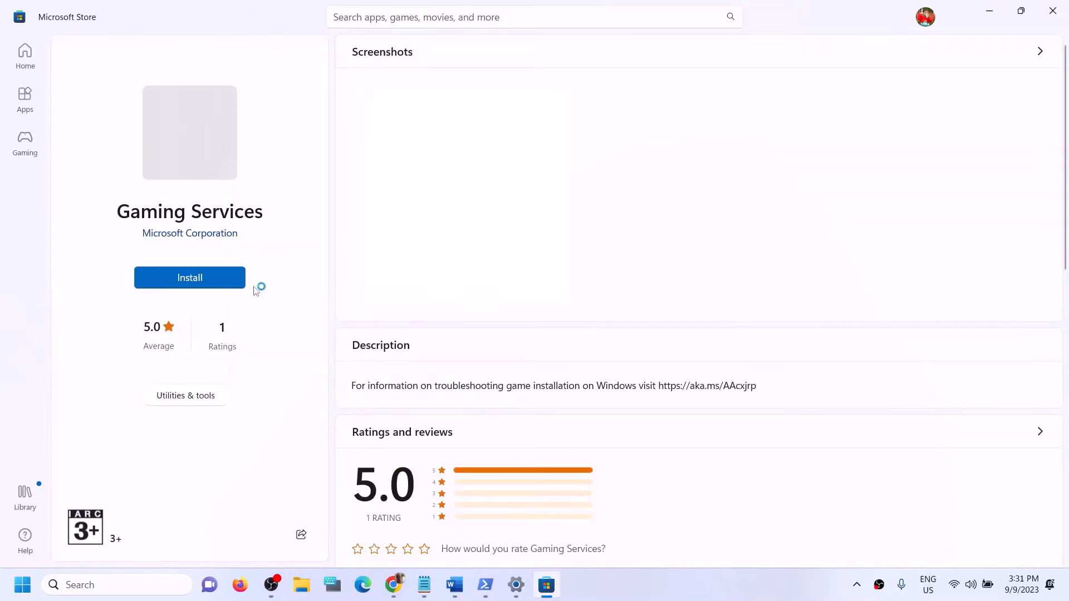
click(210, 287)
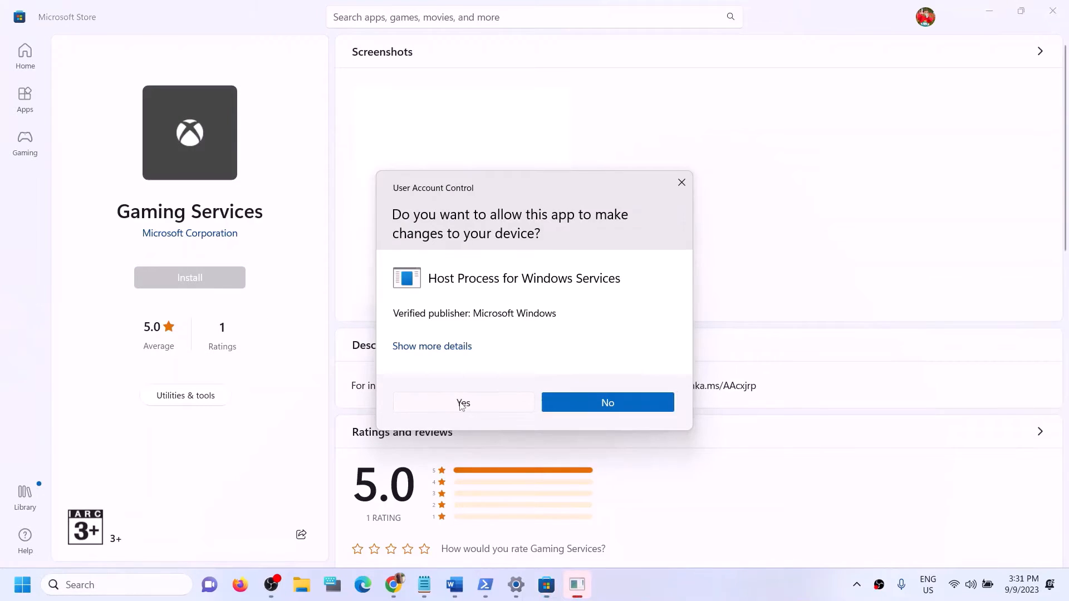
click(462, 404)
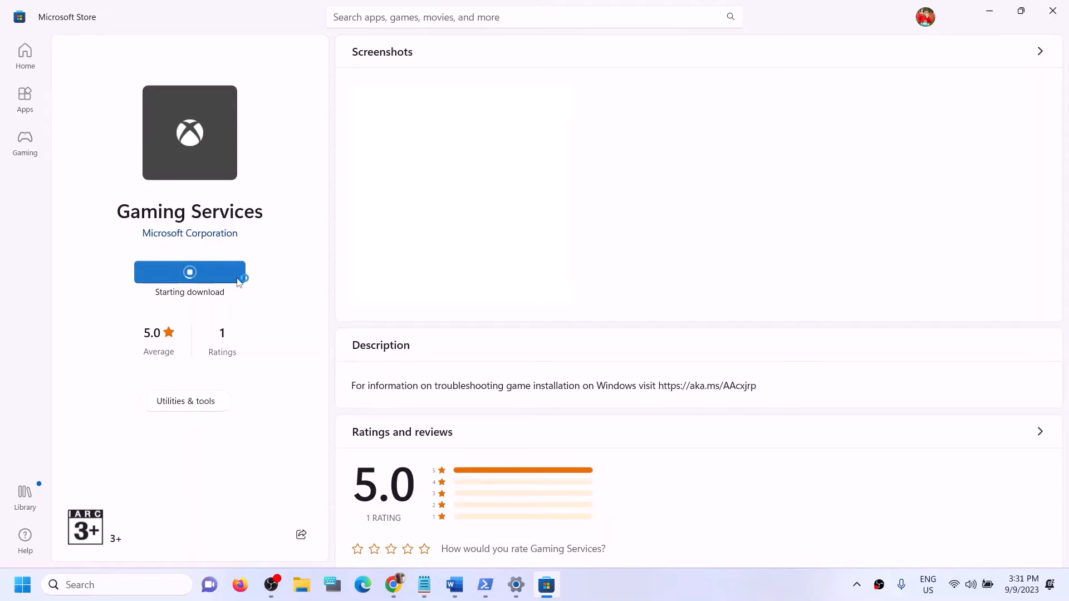
click(462, 585)
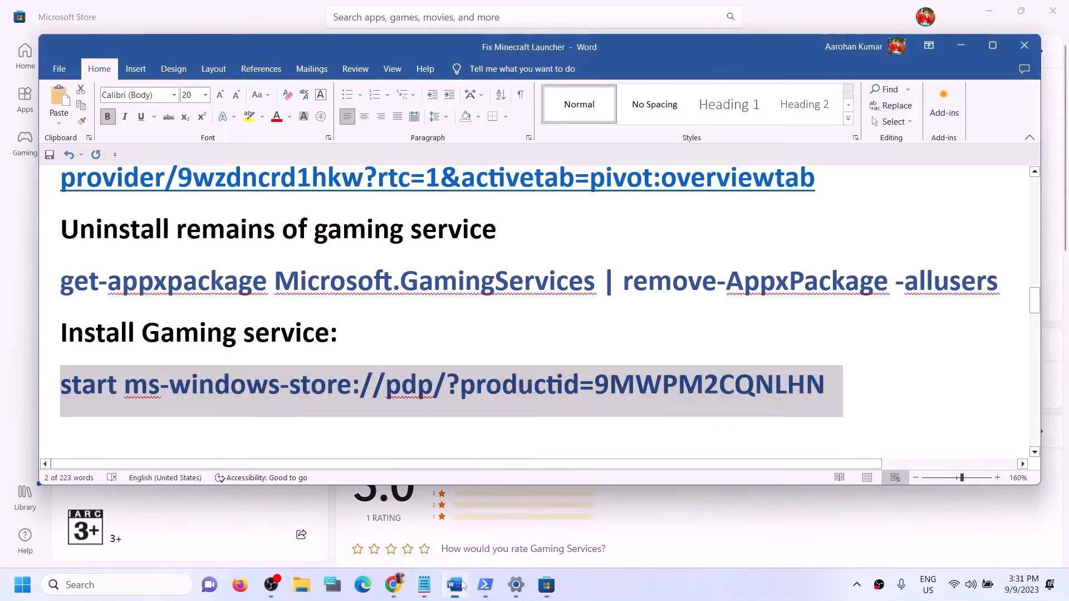
Step: Scroll the Word notes to Step 9's list of services, then minimize Word
scroll(385, 379, down, 4)
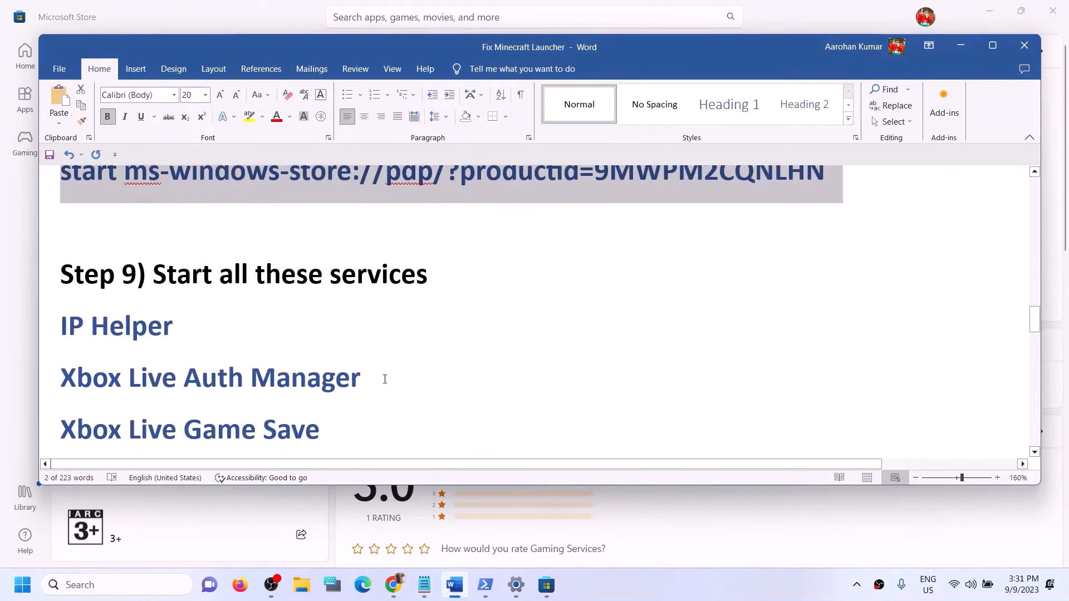
scroll(384, 379, down, 2)
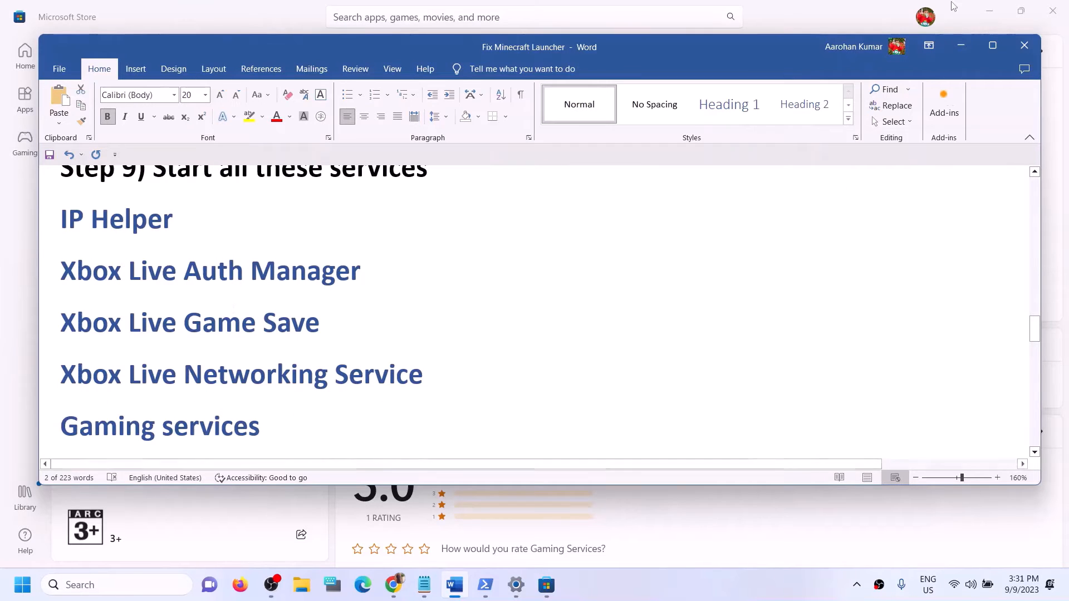
click(961, 46)
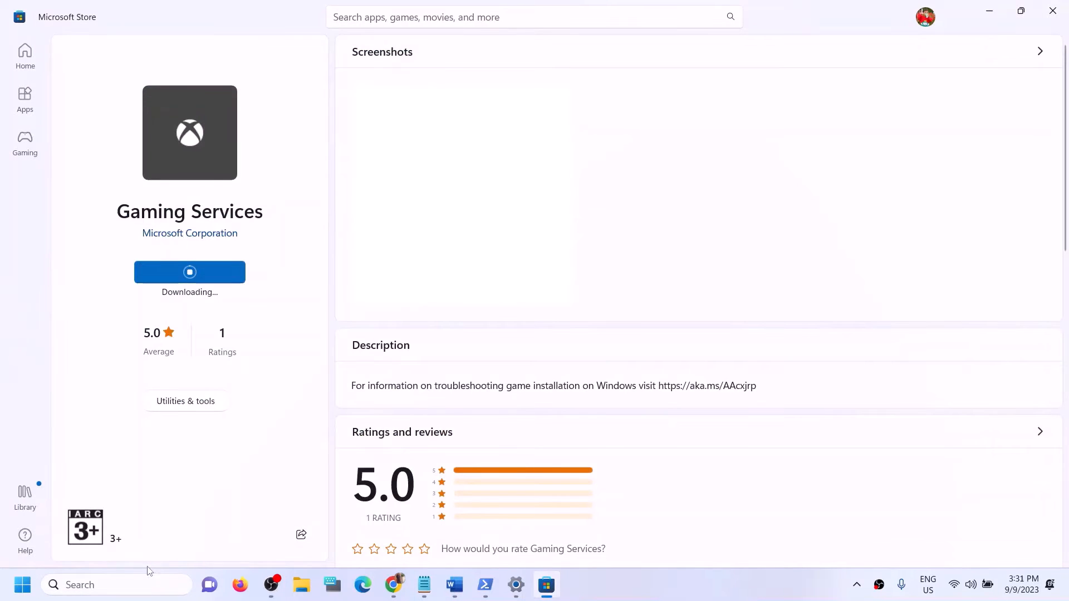
Step: Search for 'ser' and open the Services console
click(137, 581)
text(er)
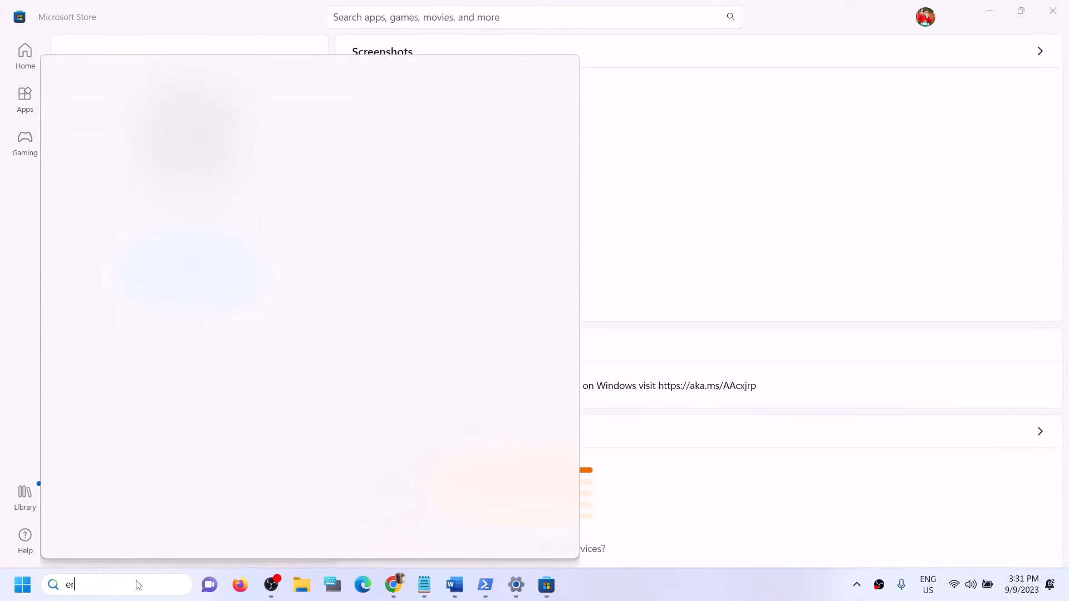
key(Left)
key(Left)
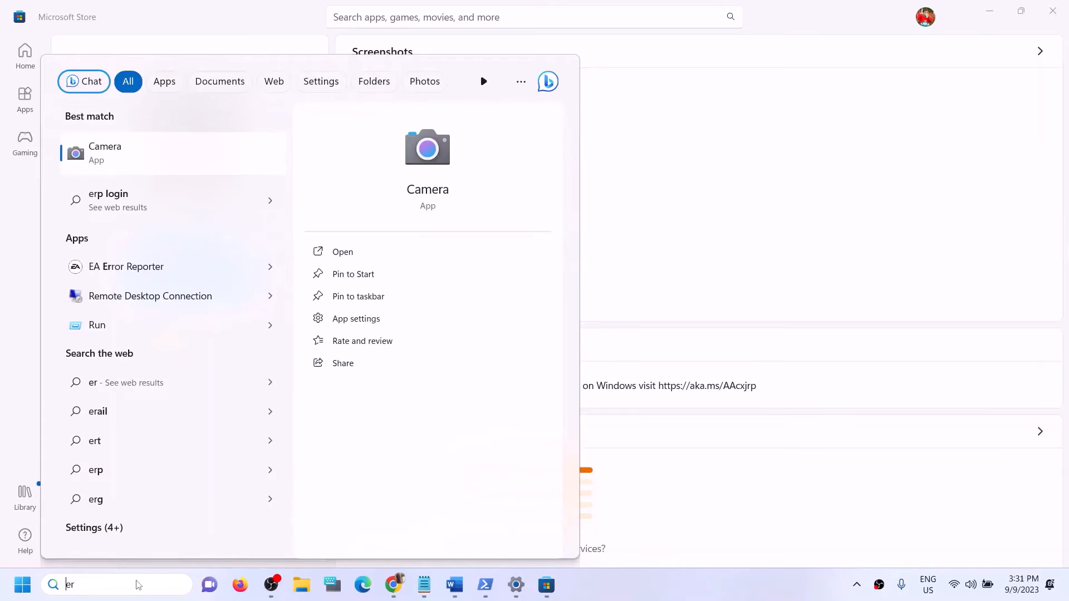
text(s)
key(Right)
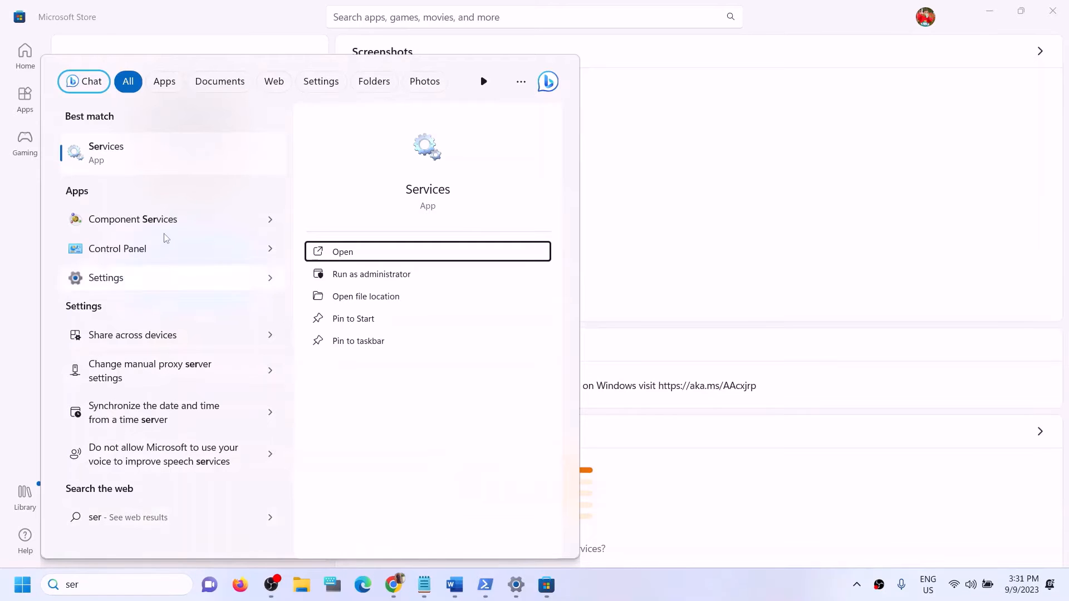
click(173, 160)
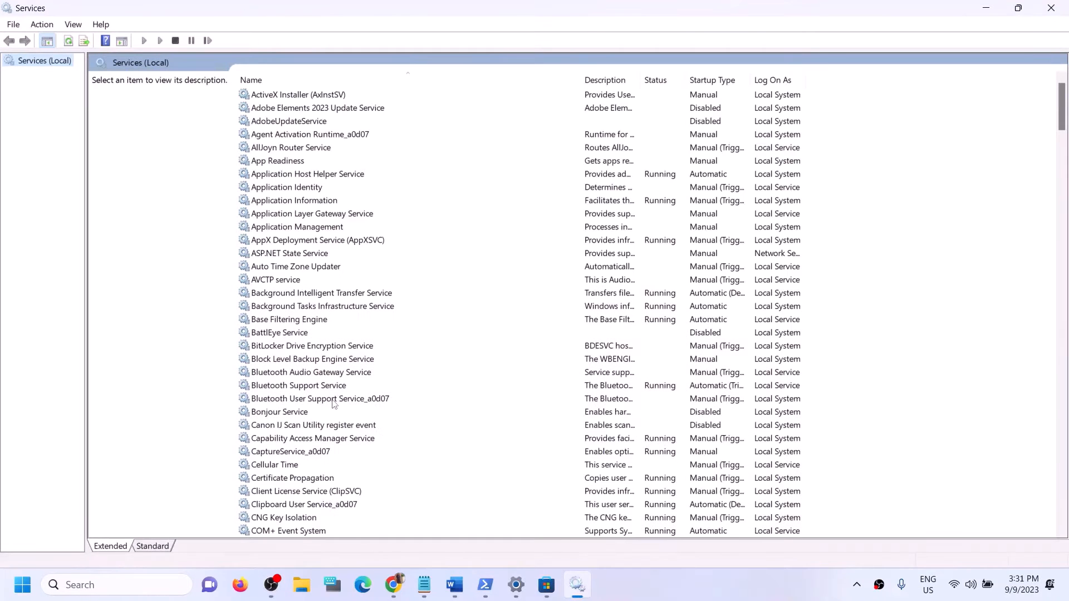
Step: Keep IP Helper on Automatic startup and running, applying and closing its properties
click(311, 401)
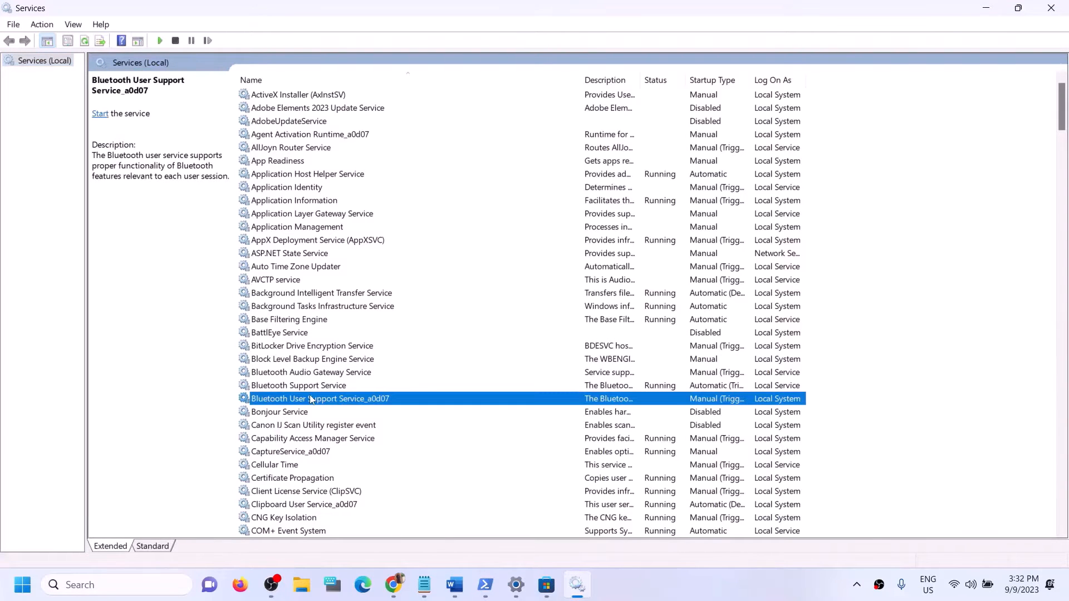
key(i)
click(277, 307)
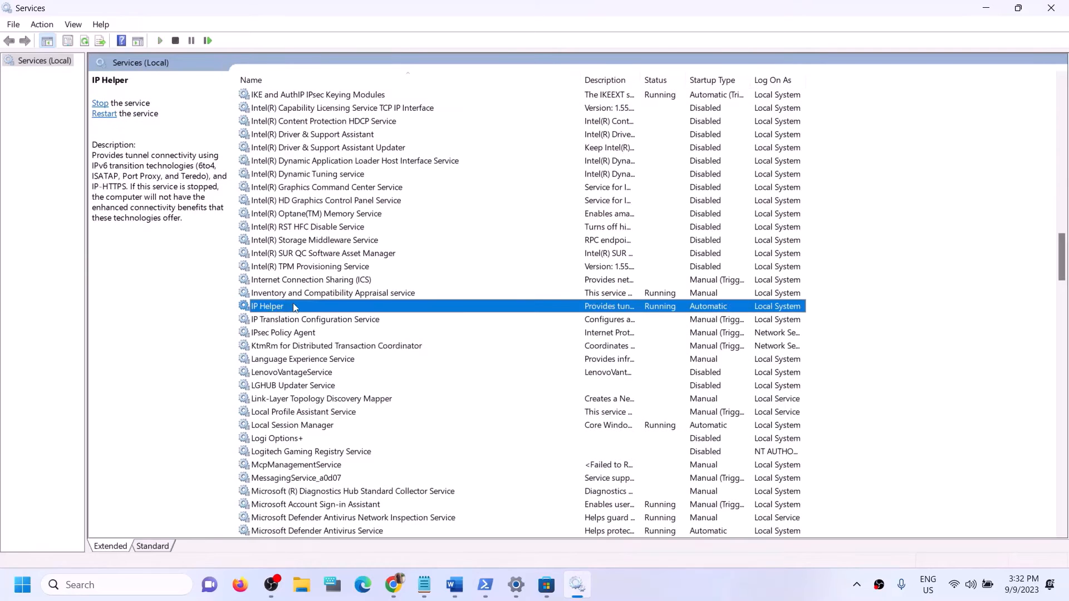
double_click(294, 308)
click(508, 275)
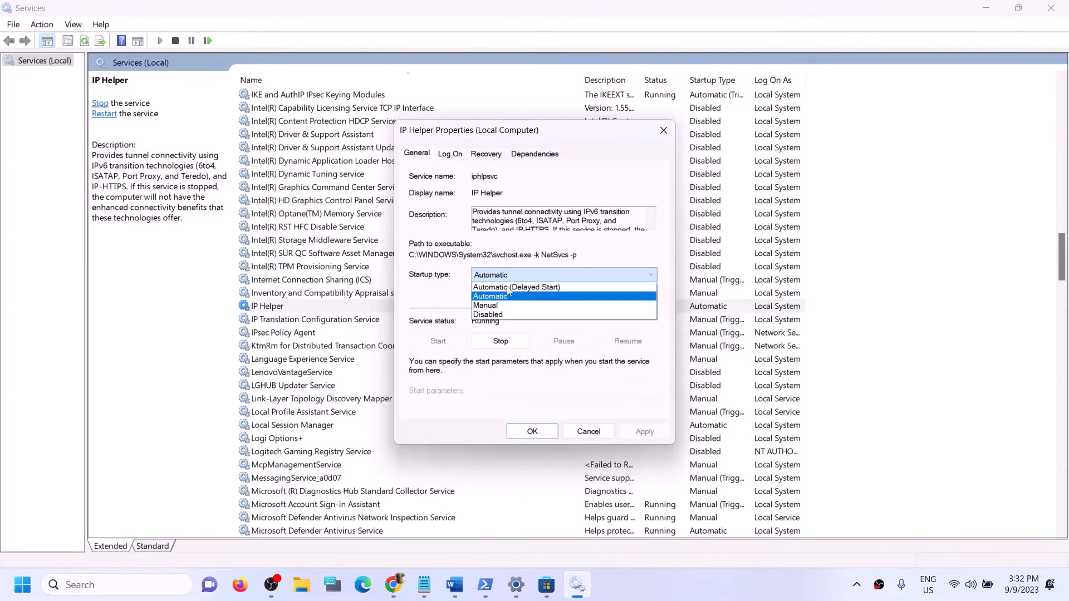
click(503, 296)
click(638, 436)
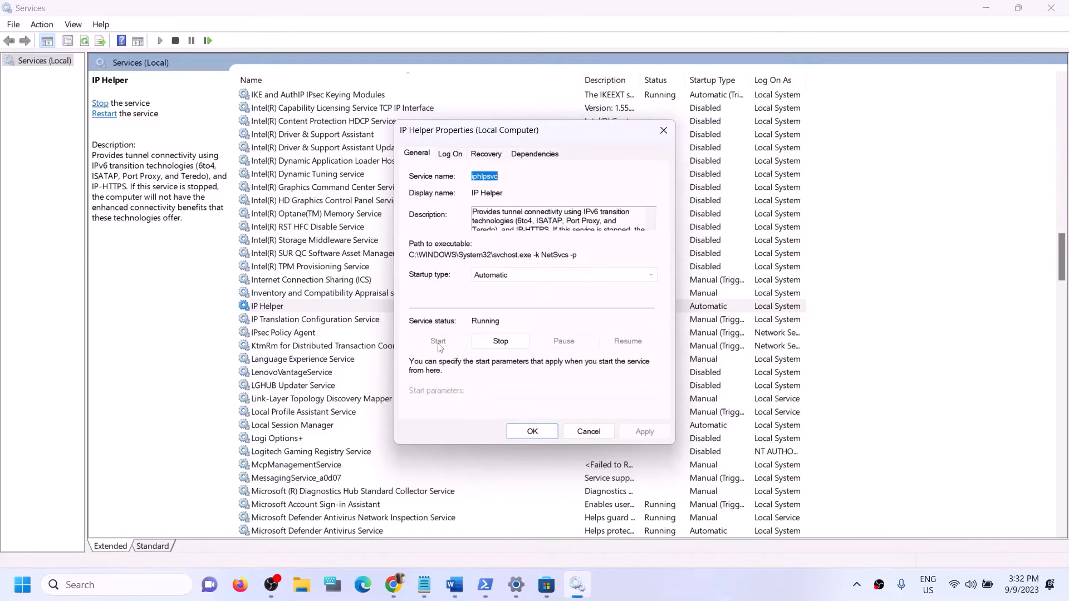
click(526, 433)
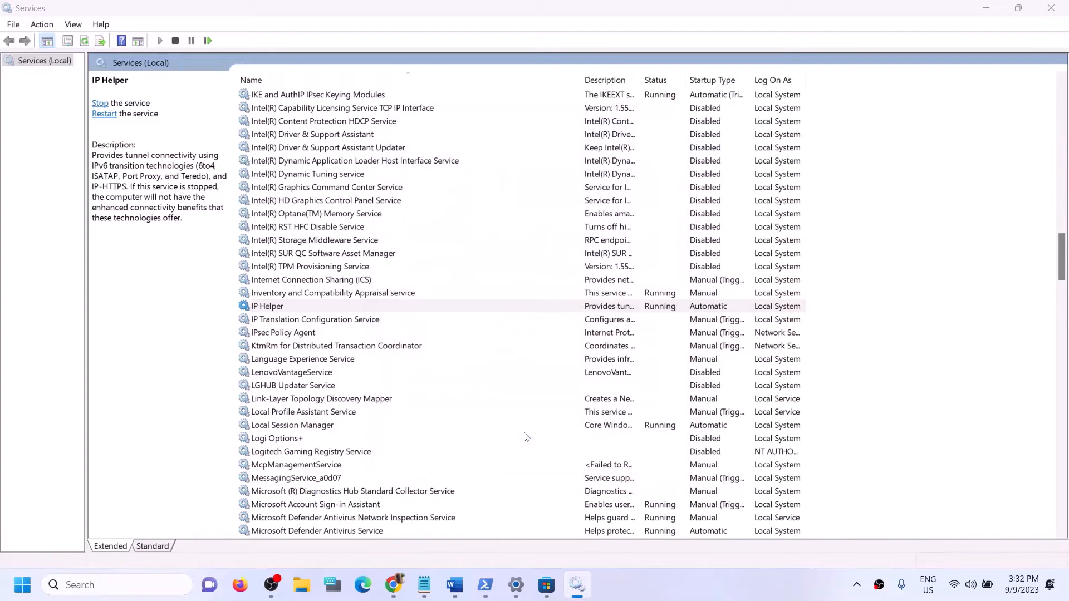
click(332, 427)
Step: Set Xbox Accessory Management Service and Xbox Live Auth Manager to Automatic startup
key(x)
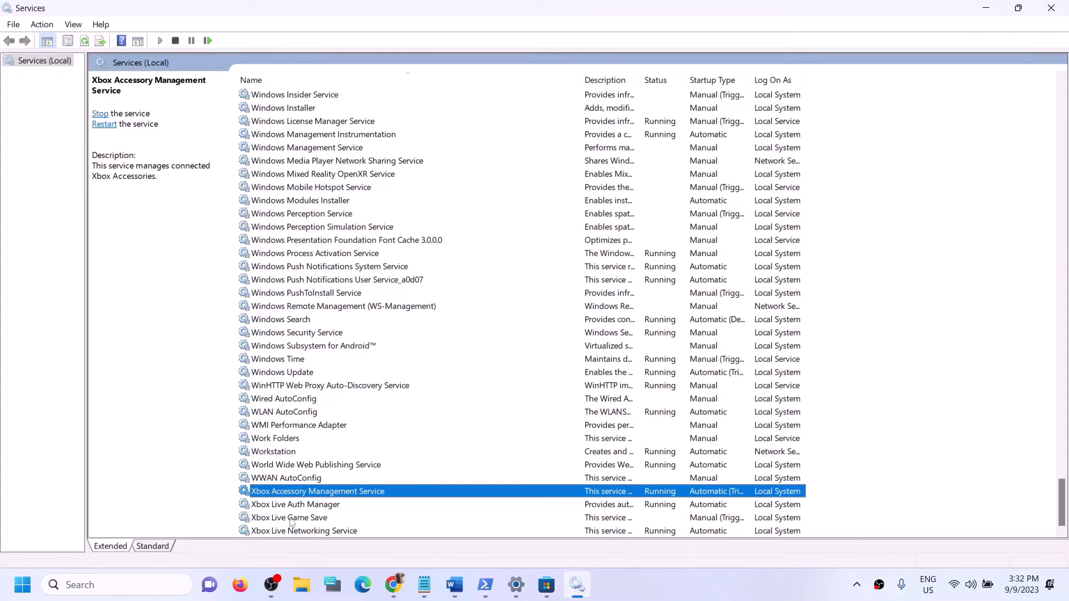
double_click(354, 493)
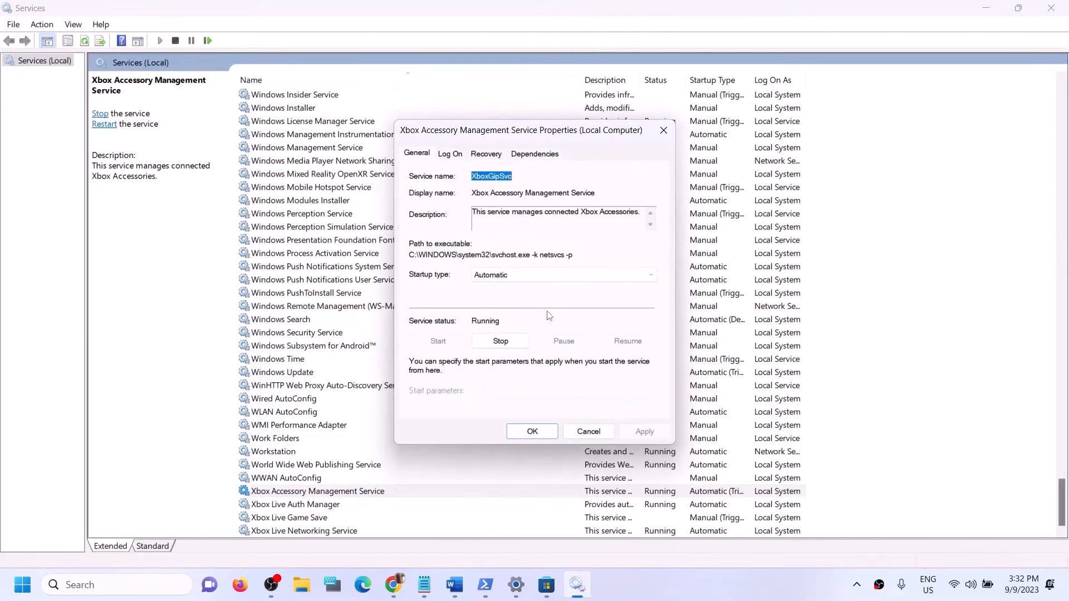
click(528, 275)
click(517, 296)
click(642, 437)
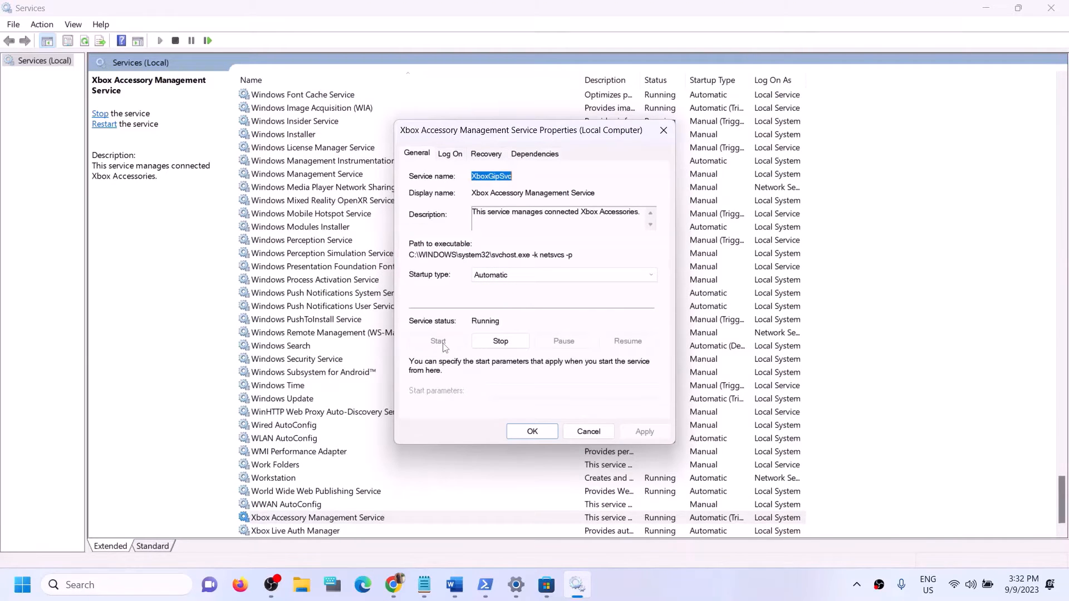
click(531, 432)
scroll(344, 503, down, 1)
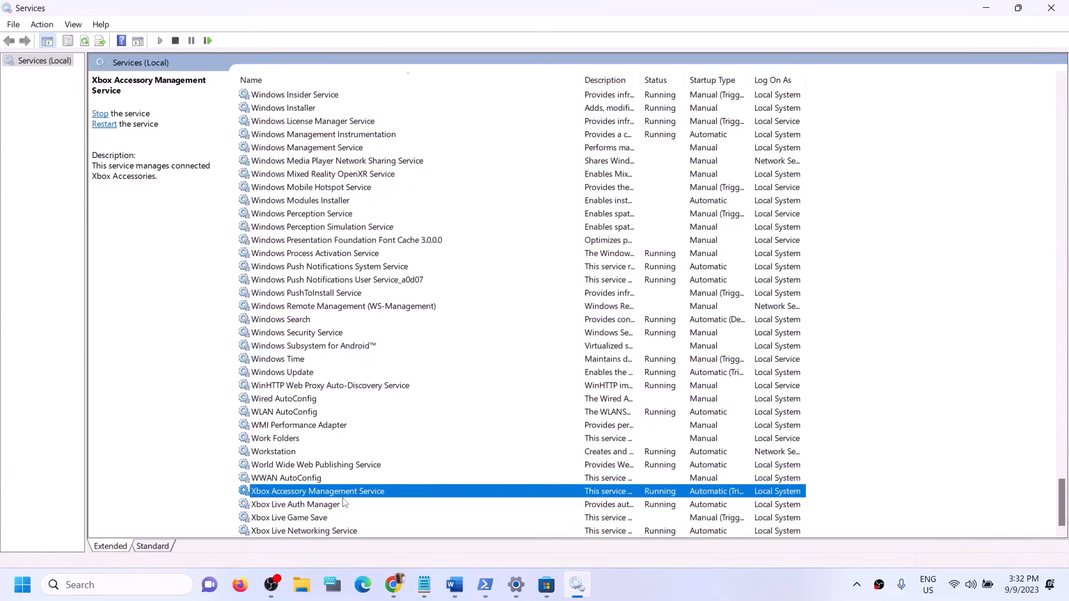
double_click(325, 507)
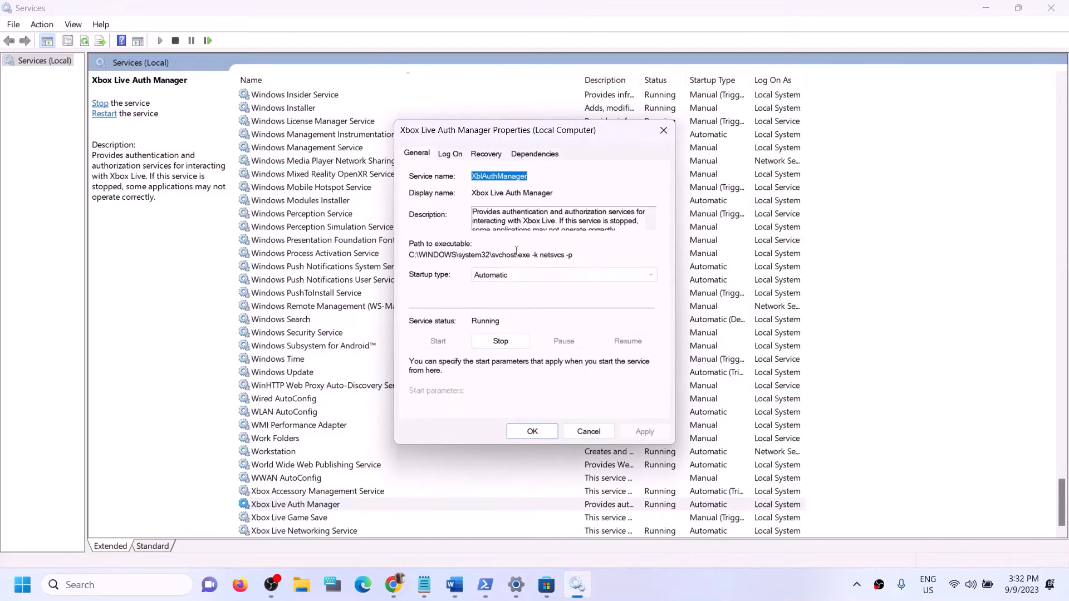
click(509, 275)
click(501, 297)
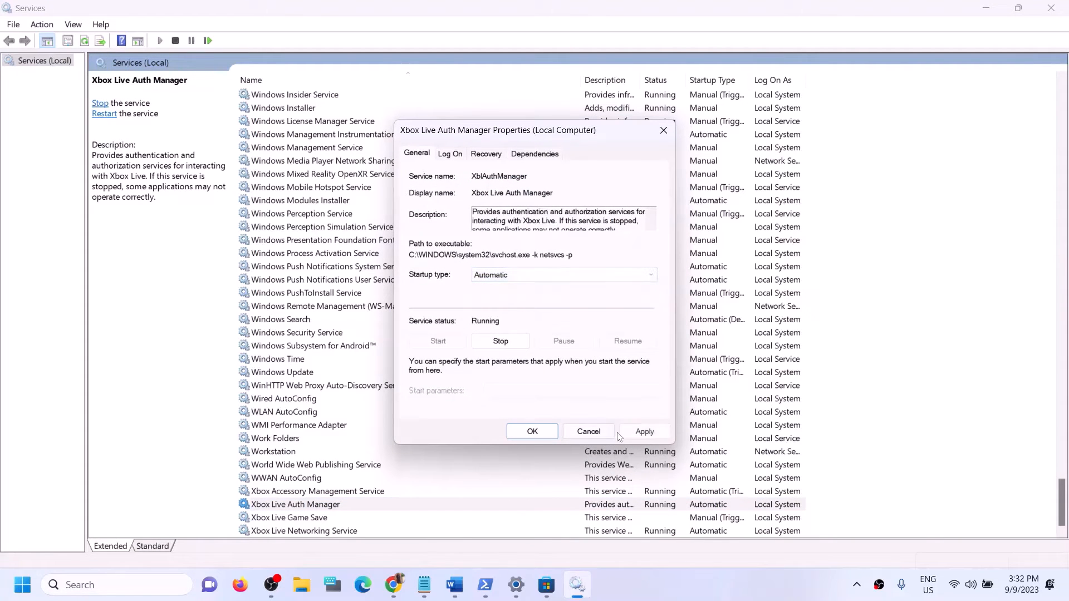
click(644, 432)
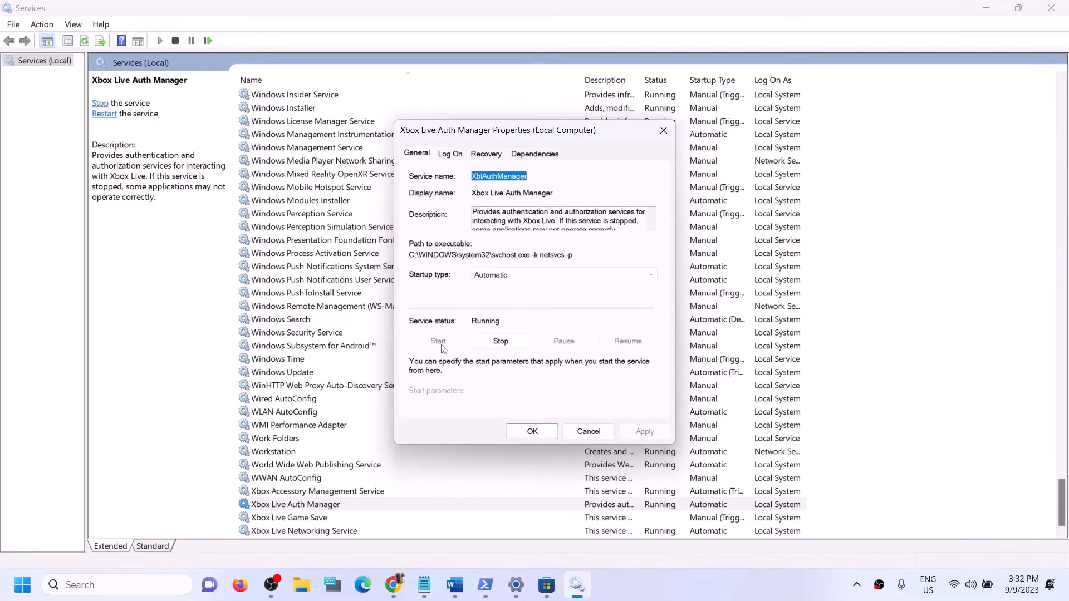
click(525, 432)
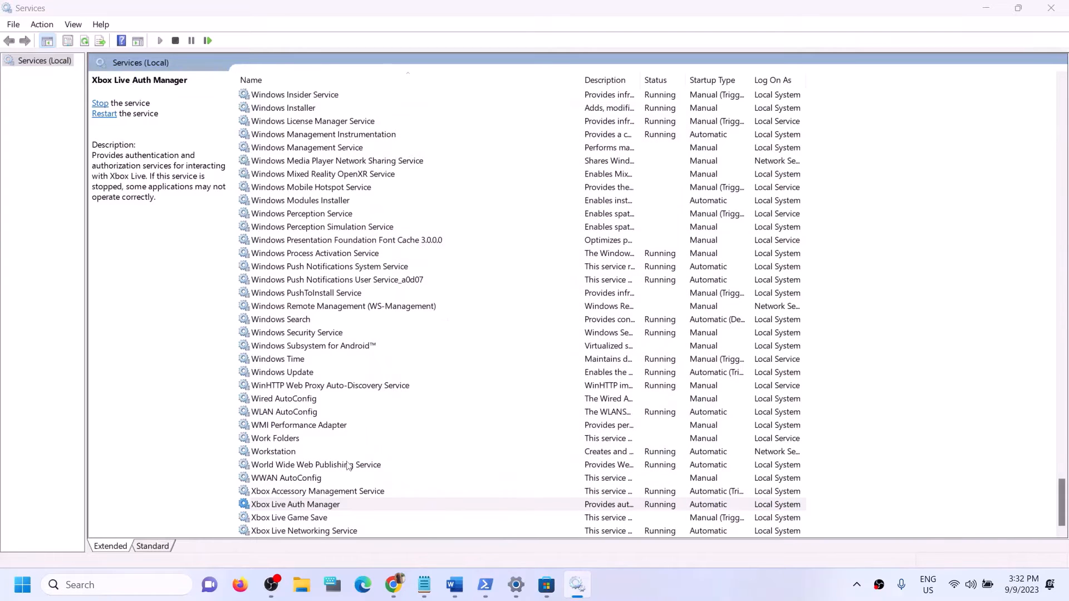
Step: Switch Xbox Live Game Save from Manual to Automatic and start the service
double_click(301, 519)
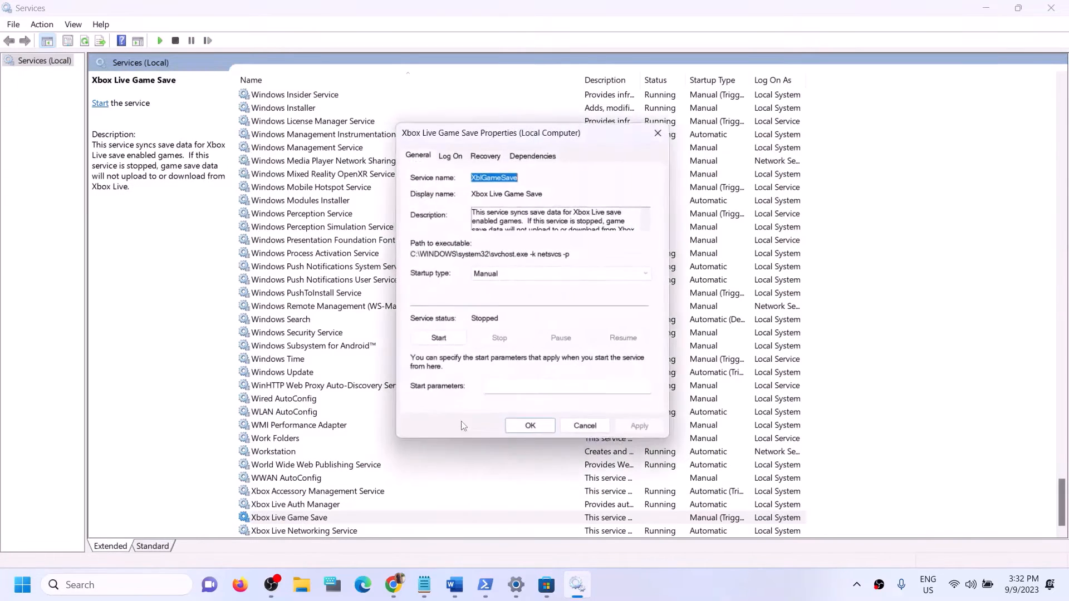
click(517, 275)
click(518, 296)
click(644, 432)
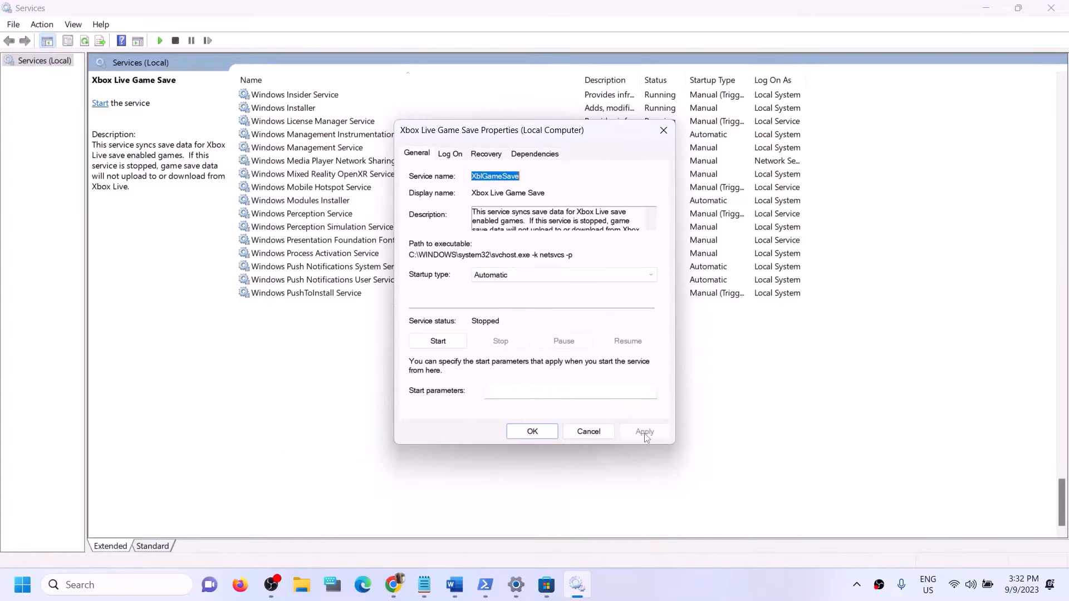
click(431, 342)
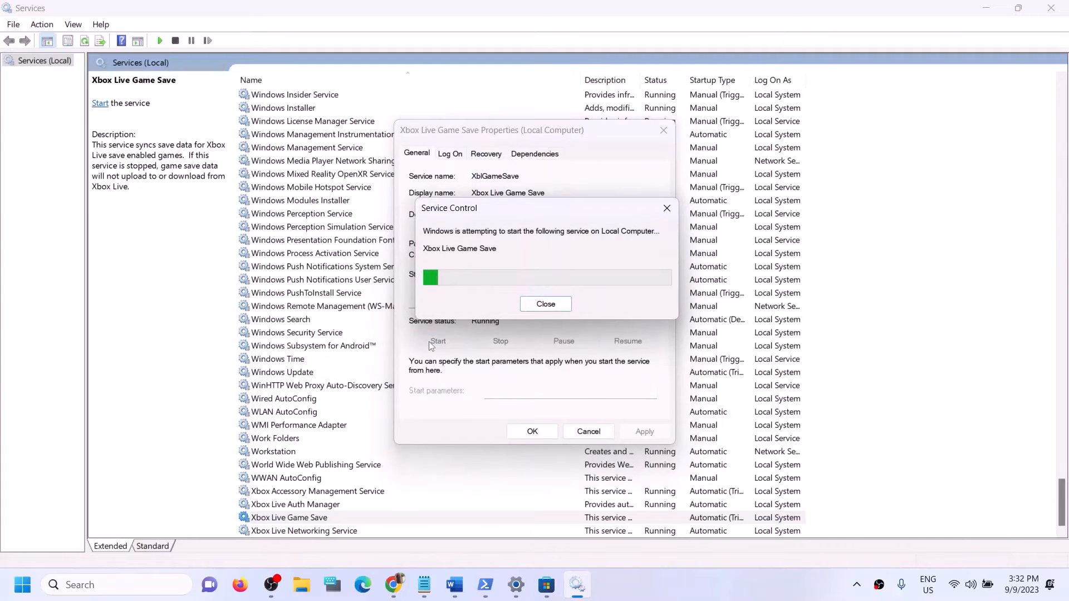
click(533, 431)
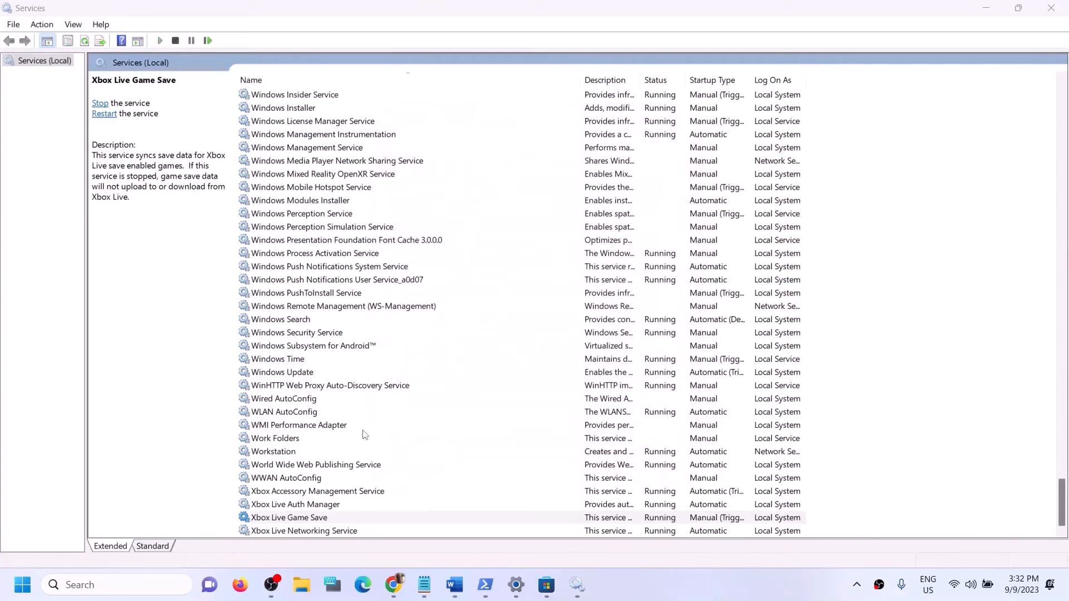
Step: Keep Xbox Live Networking Service and Windows Update on Automatic startup
double_click(311, 531)
click(521, 275)
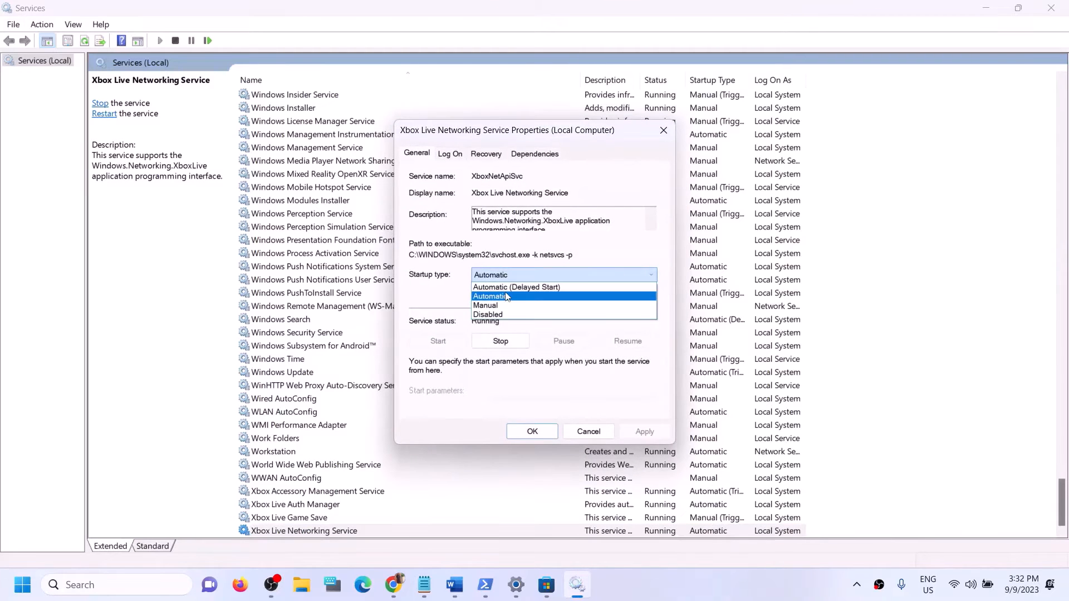
click(507, 296)
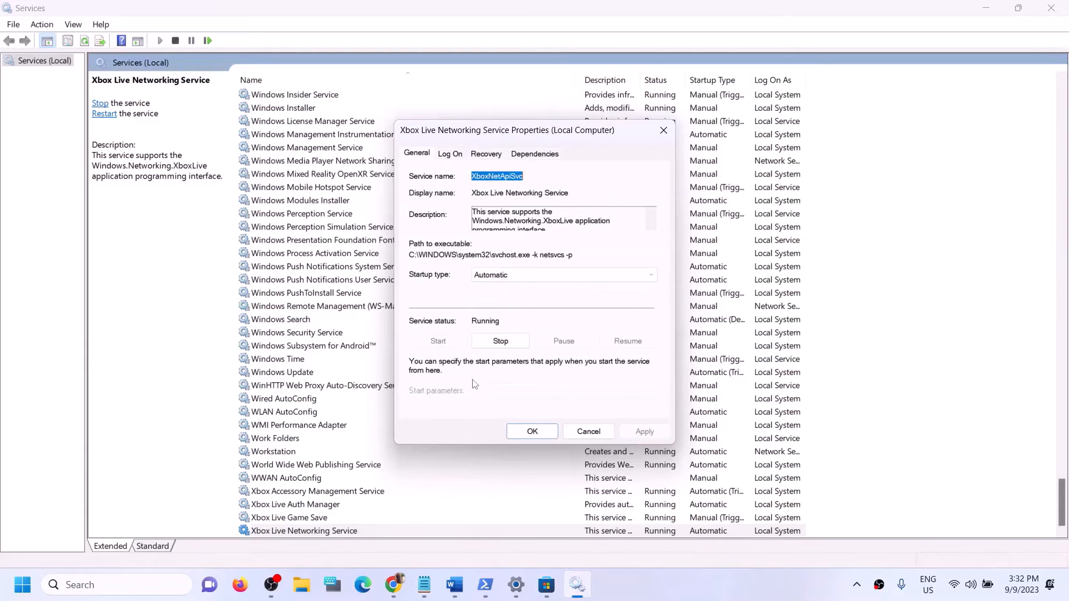
click(529, 438)
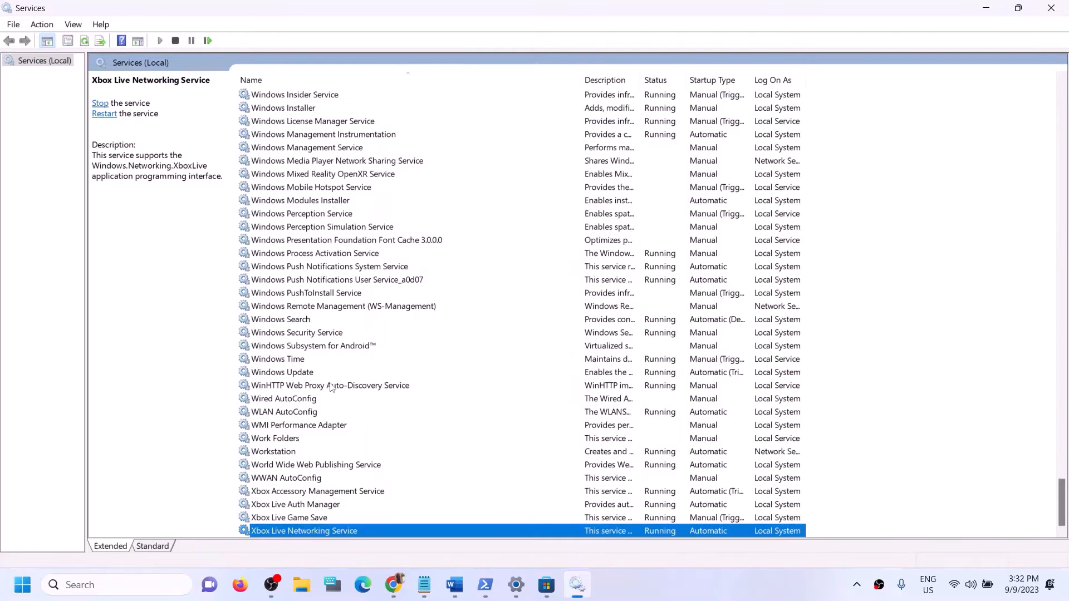
click(288, 374)
double_click(342, 376)
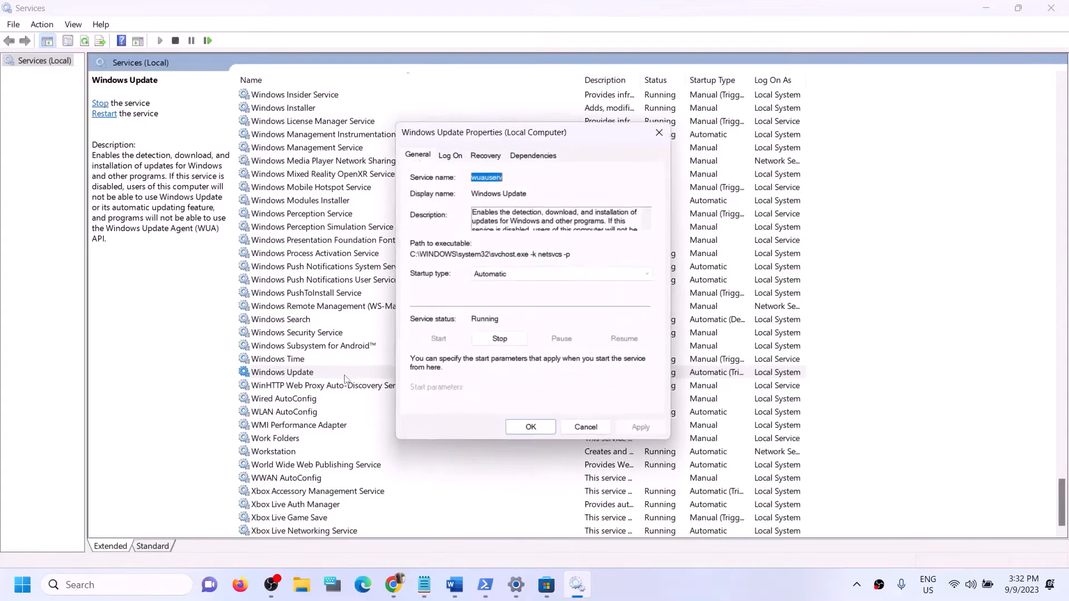
click(515, 275)
click(508, 296)
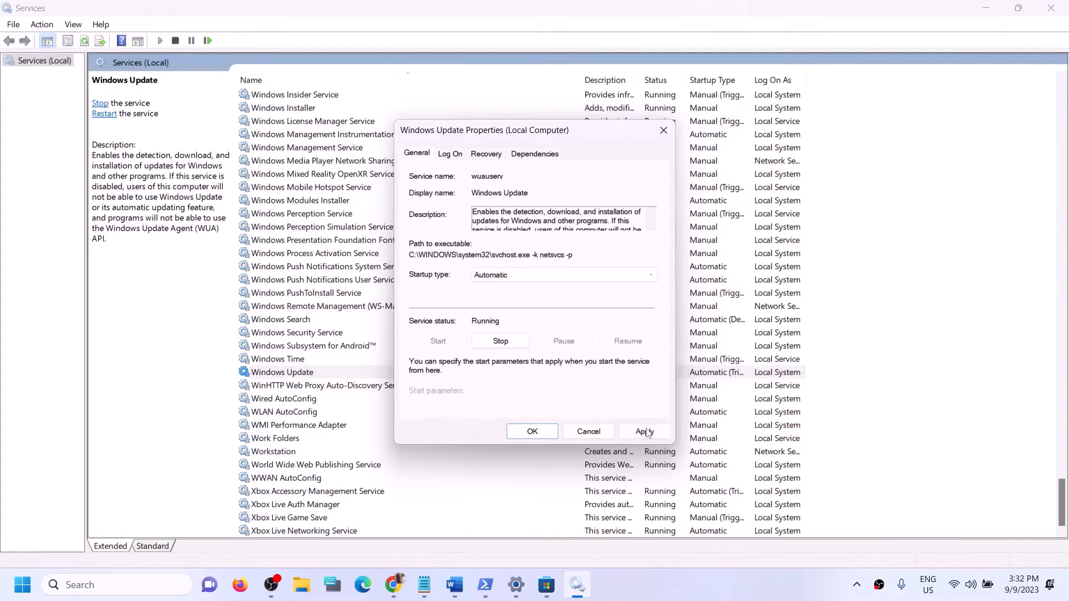
click(645, 431)
click(531, 437)
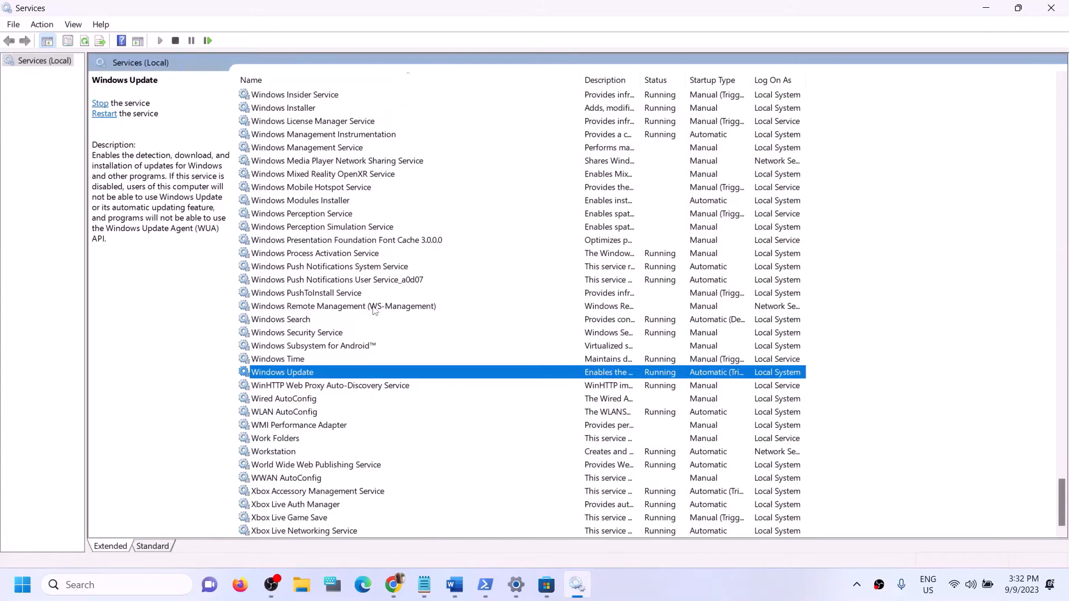
click(318, 295)
Step: Stop both Gaming Services entries in the services list
key(g)
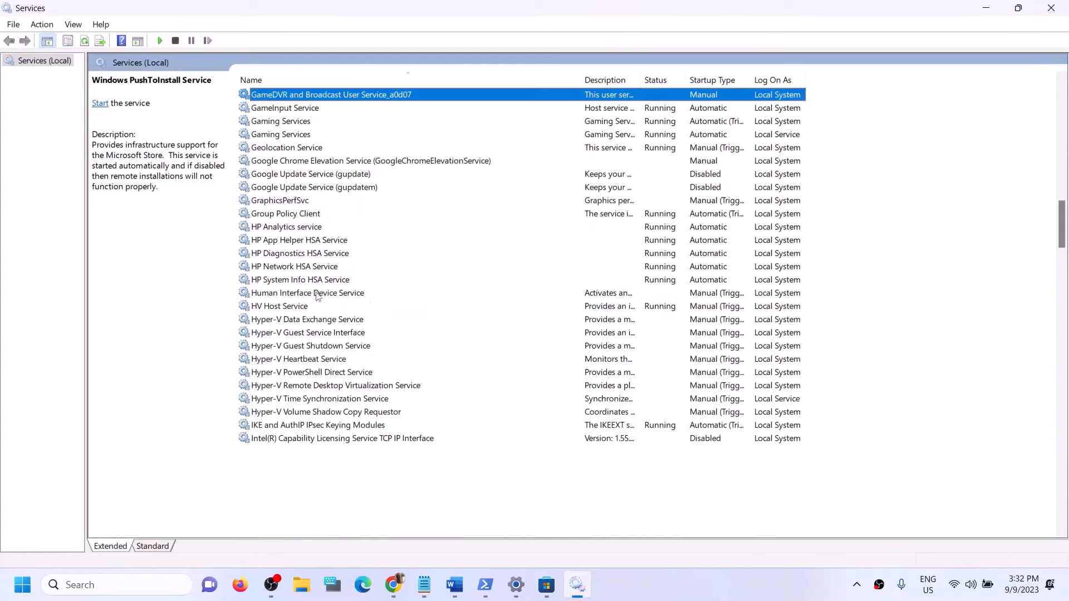
scroll(574, 390, up, 2)
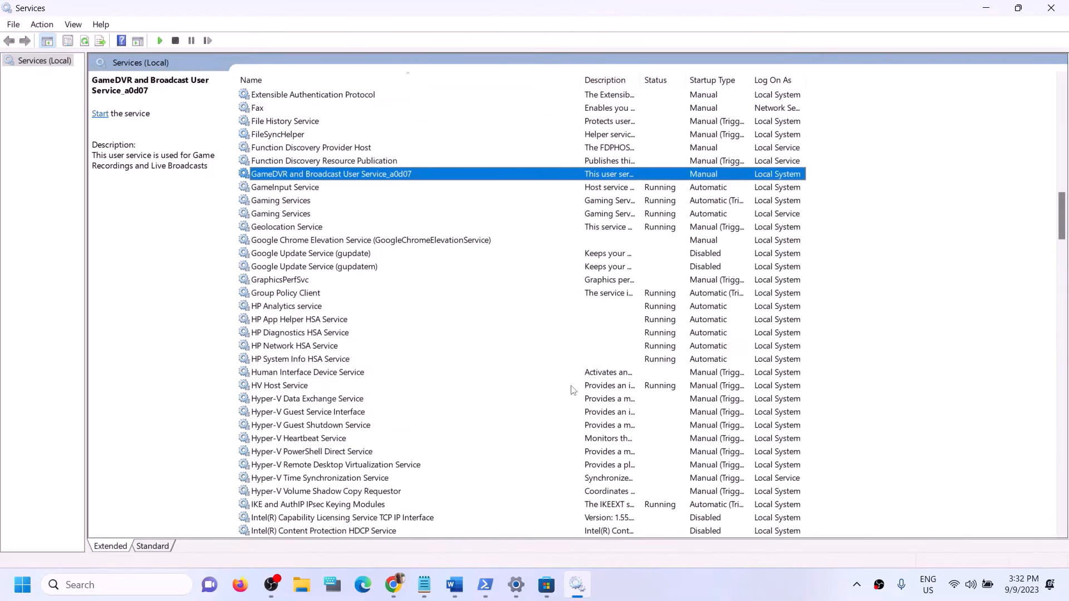
click(633, 200)
click(621, 215)
click(613, 203)
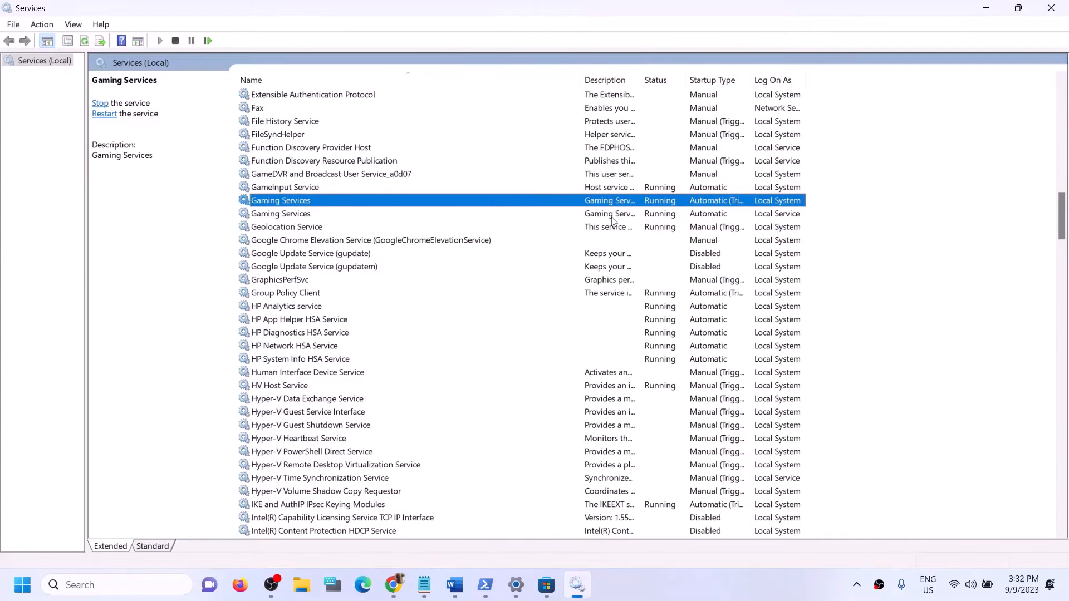
click(612, 221)
click(610, 206)
right_click(611, 205)
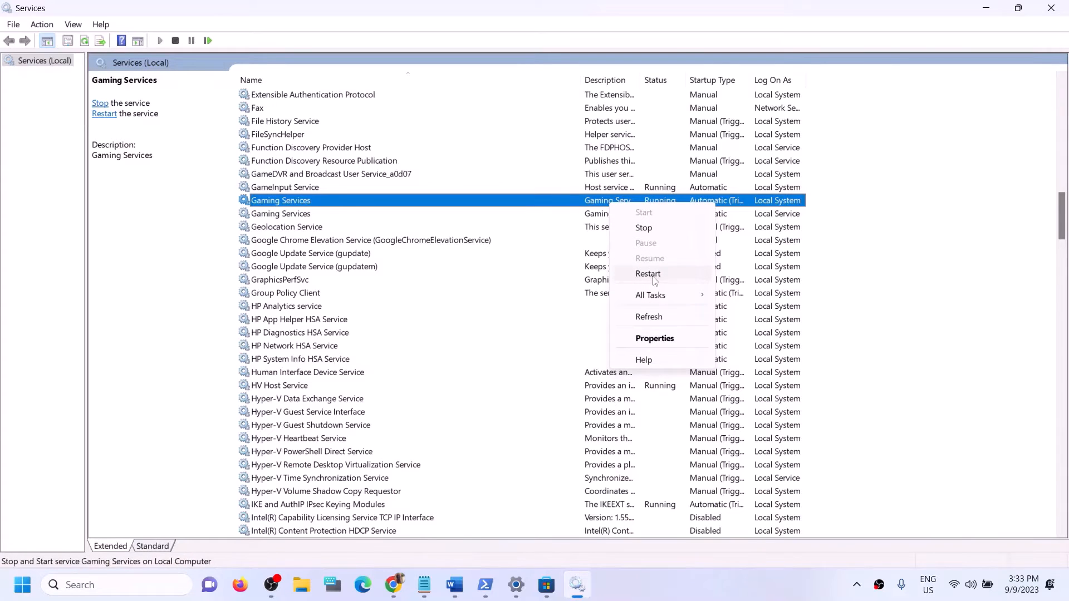
click(607, 215)
click(618, 203)
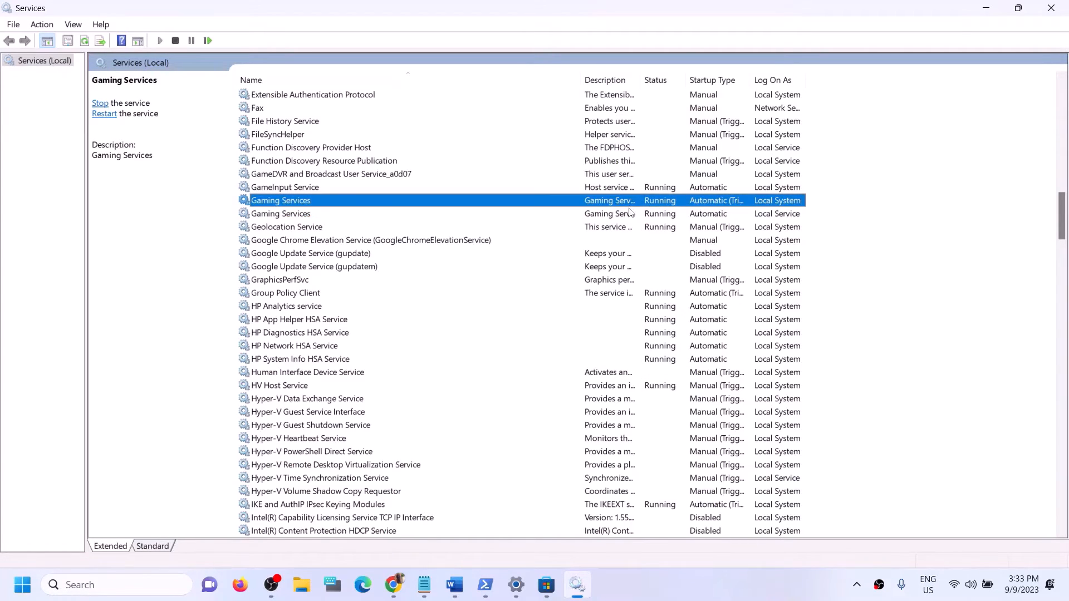
click(620, 215)
click(629, 204)
click(626, 216)
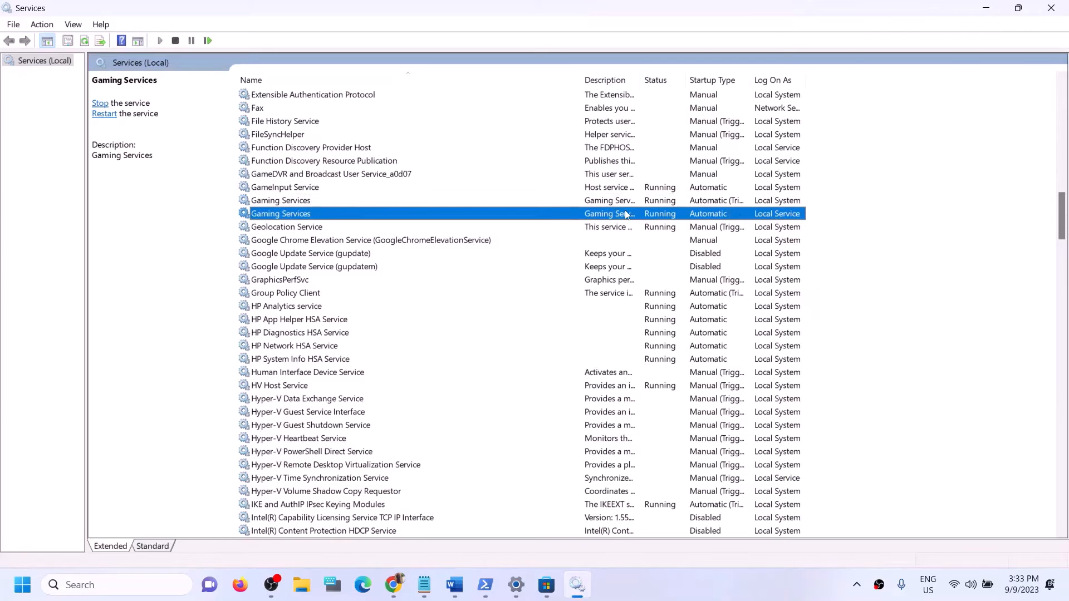
click(619, 203)
right_click(618, 202)
click(652, 224)
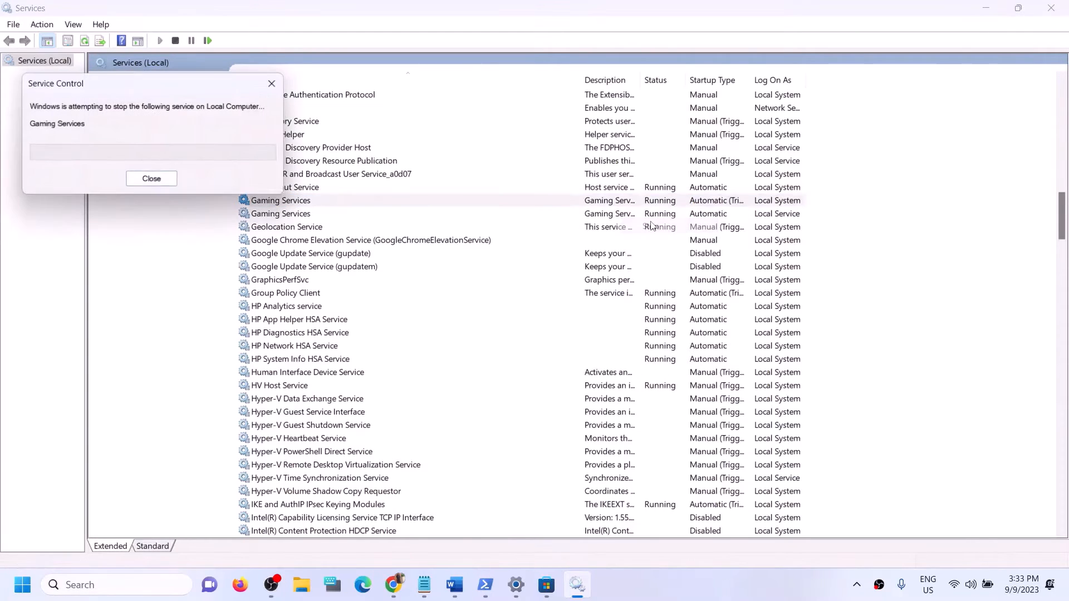
click(618, 215)
right_click(616, 216)
click(649, 244)
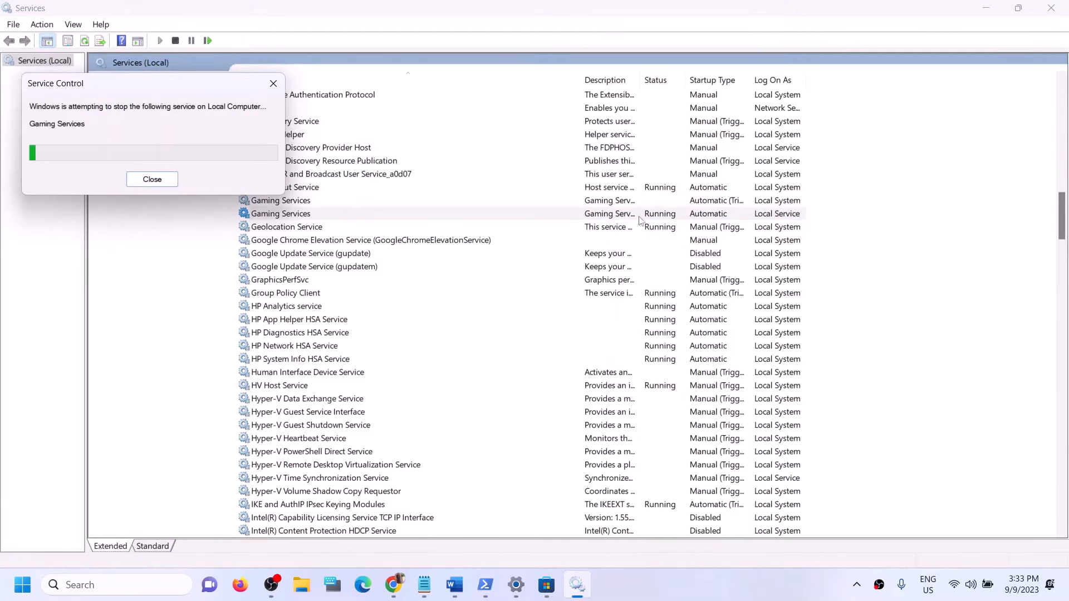
Step: Start both Gaming Services entries again so they show Running
click(612, 202)
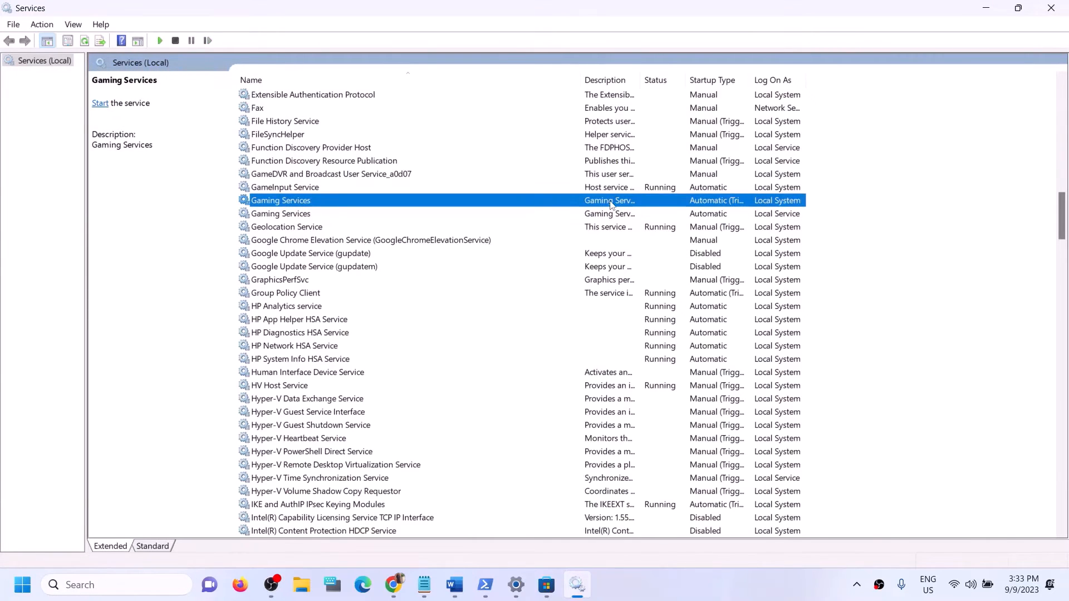
right_click(611, 204)
click(644, 210)
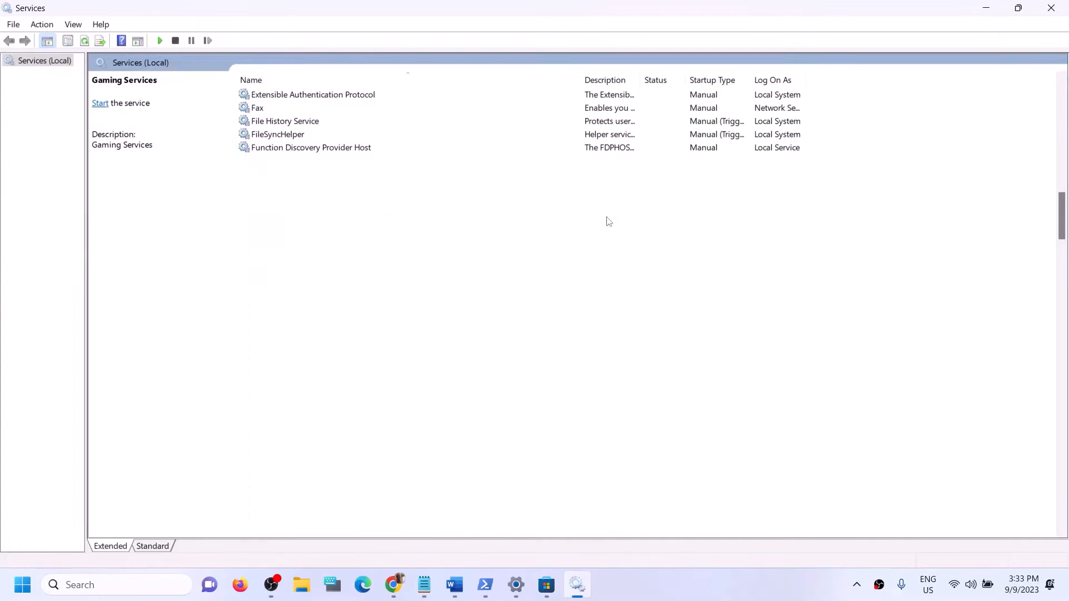
click(606, 217)
right_click(606, 216)
click(640, 228)
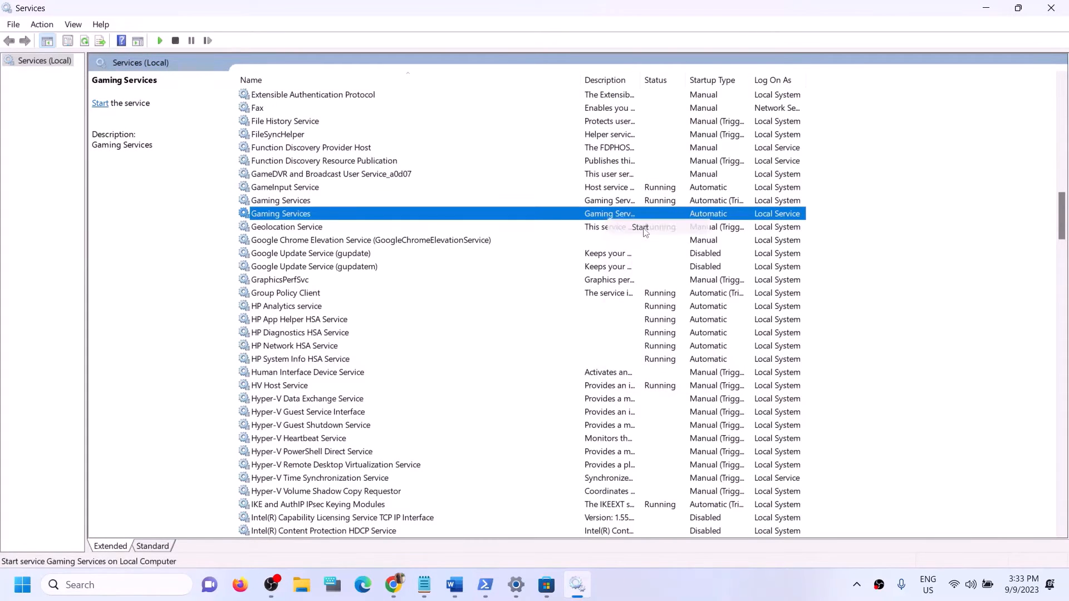
Step: Jump to the M services and select Microsoft Store Install Service
click(329, 334)
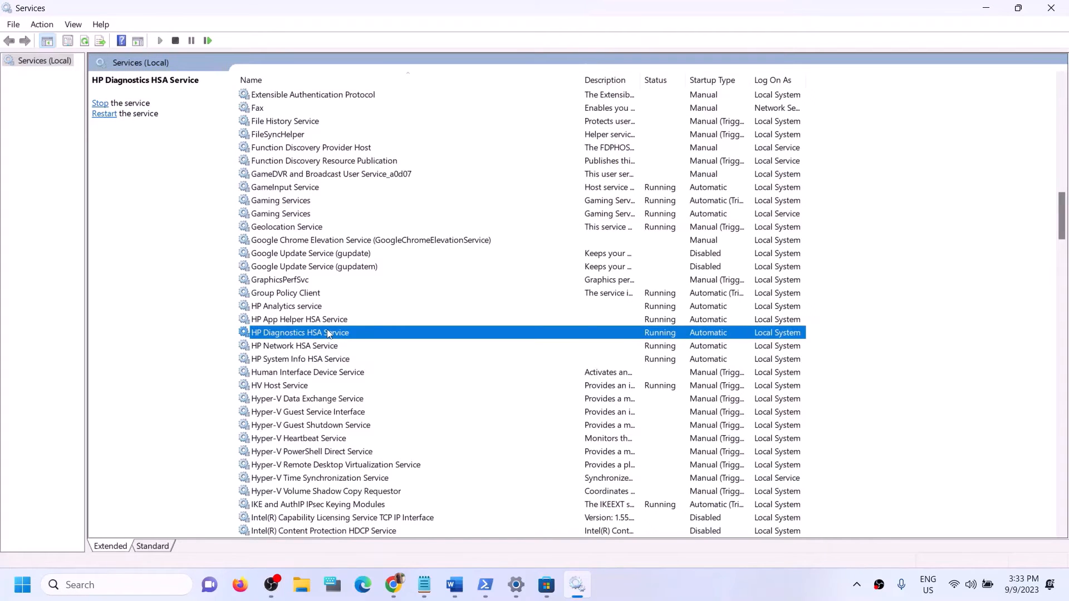
key(m)
click(318, 294)
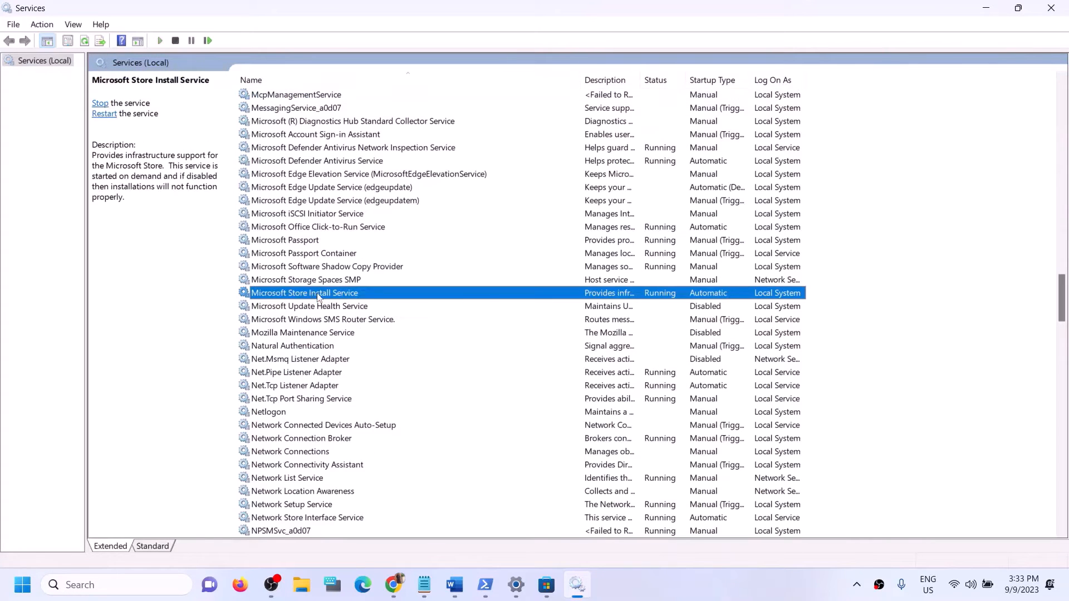
Step: Keep Microsoft Store Install Service on Automatic startup, close Services, and bring Word forward
double_click(488, 297)
click(544, 275)
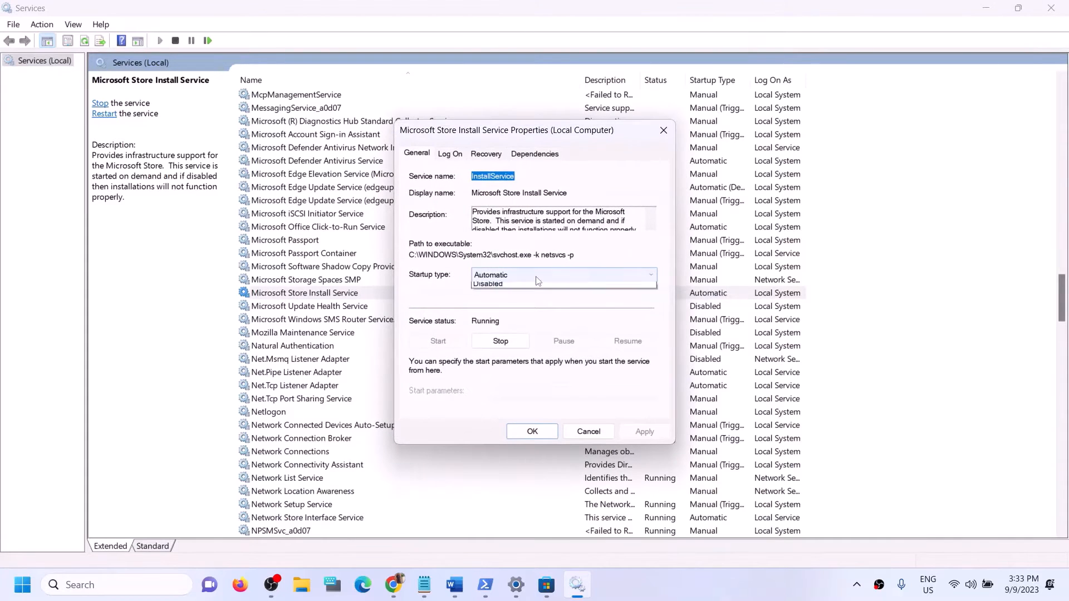
click(497, 295)
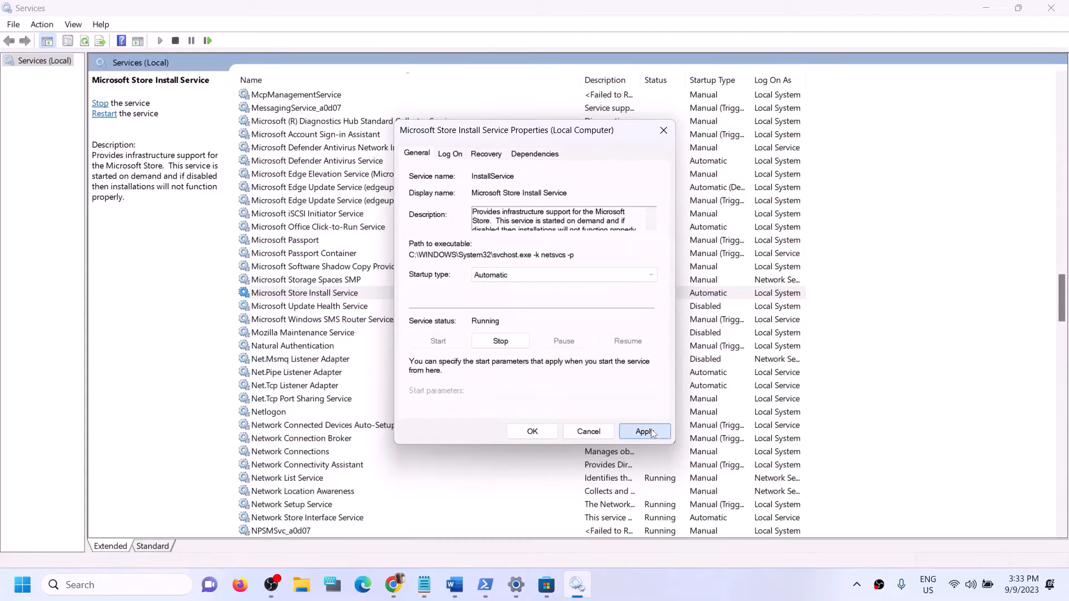
click(644, 431)
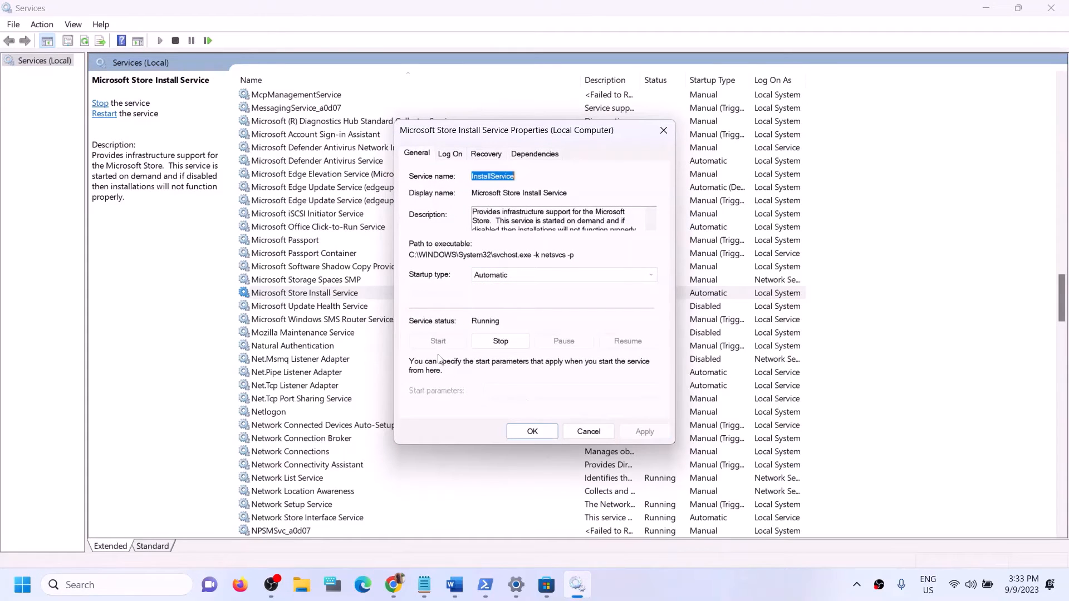
click(532, 432)
click(1051, 8)
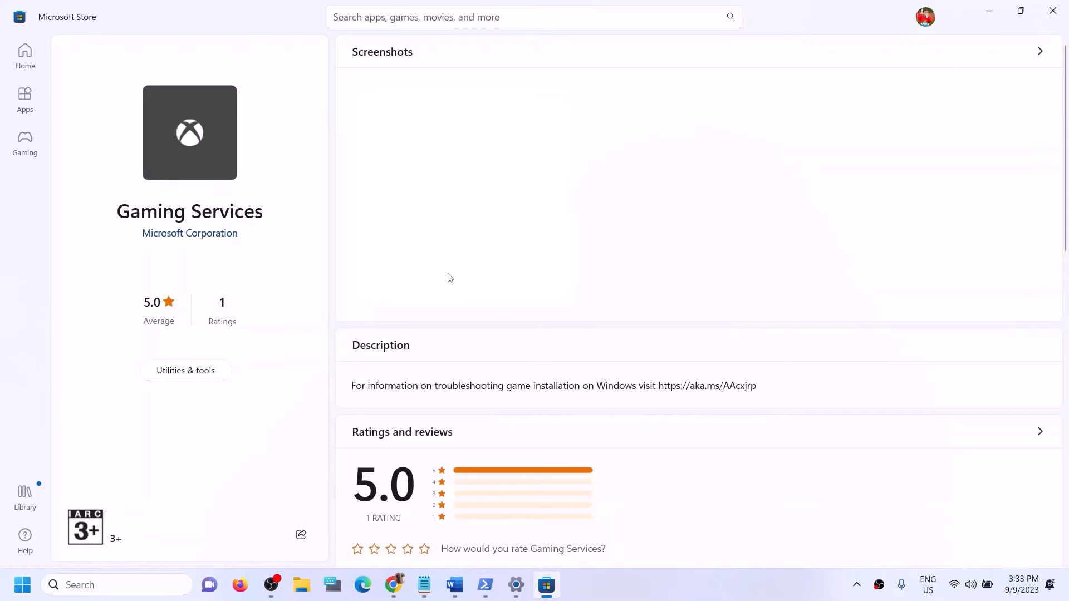
click(455, 585)
Step: Mark 'Update Windows' in Step 10 and start a Windows Update check in Settings
scroll(367, 351, down, 5)
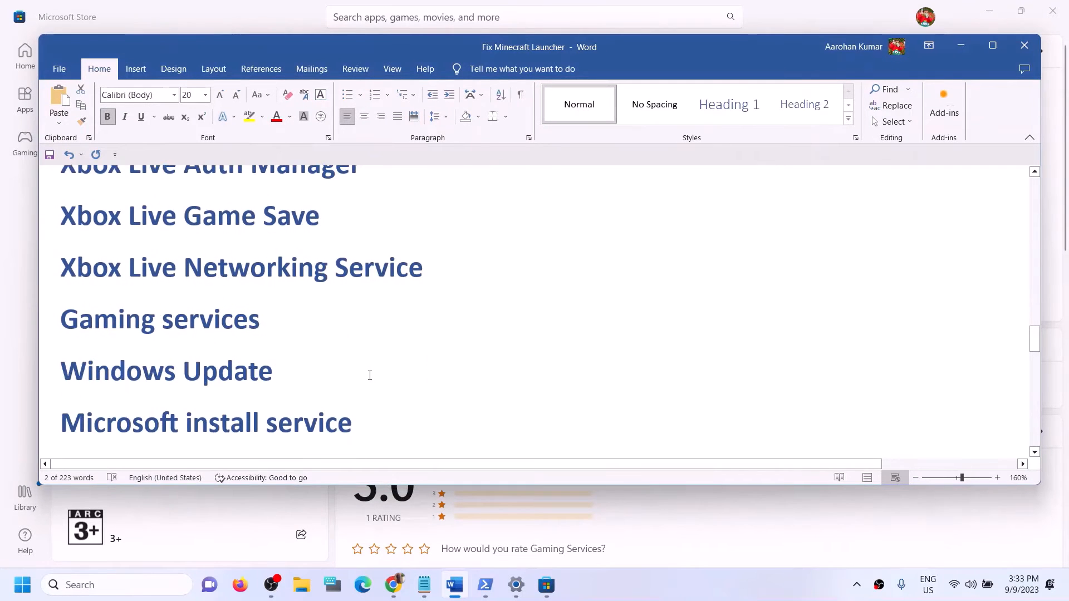
drag(188, 369, 429, 366)
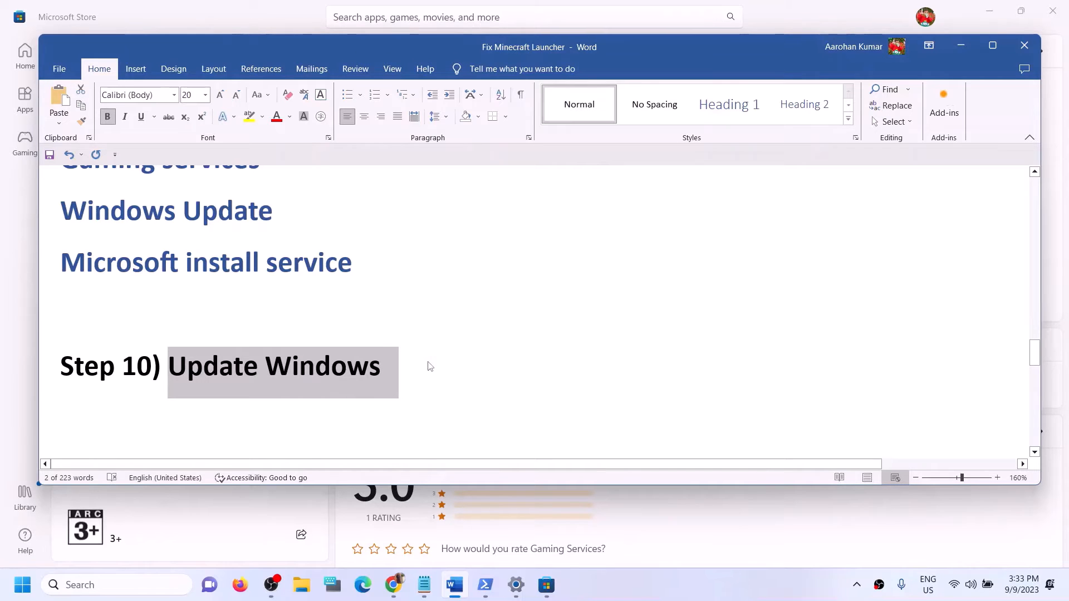
key(alt+Tab)
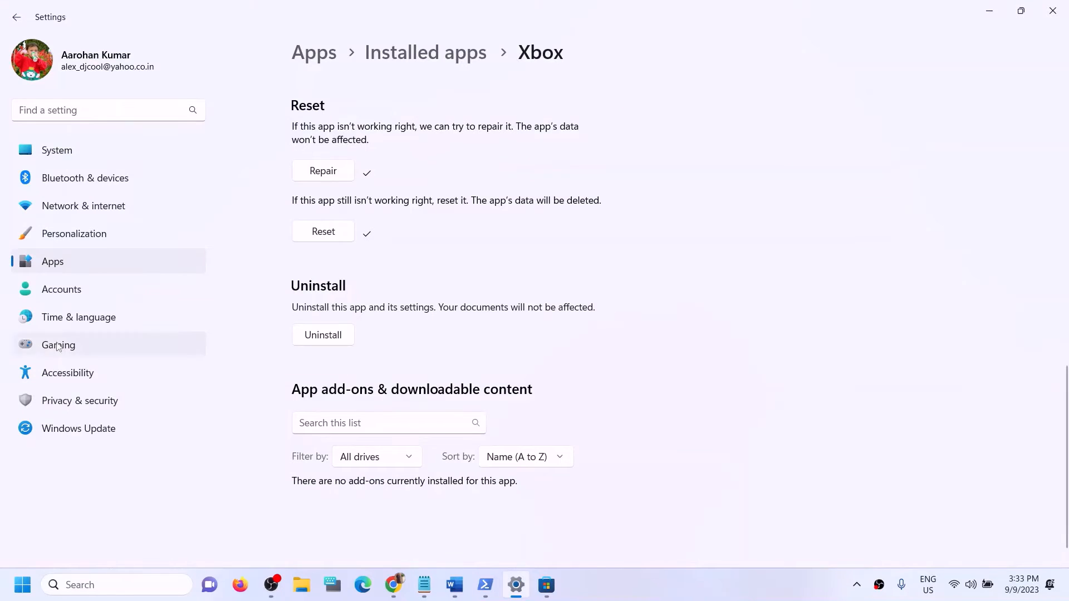
click(58, 431)
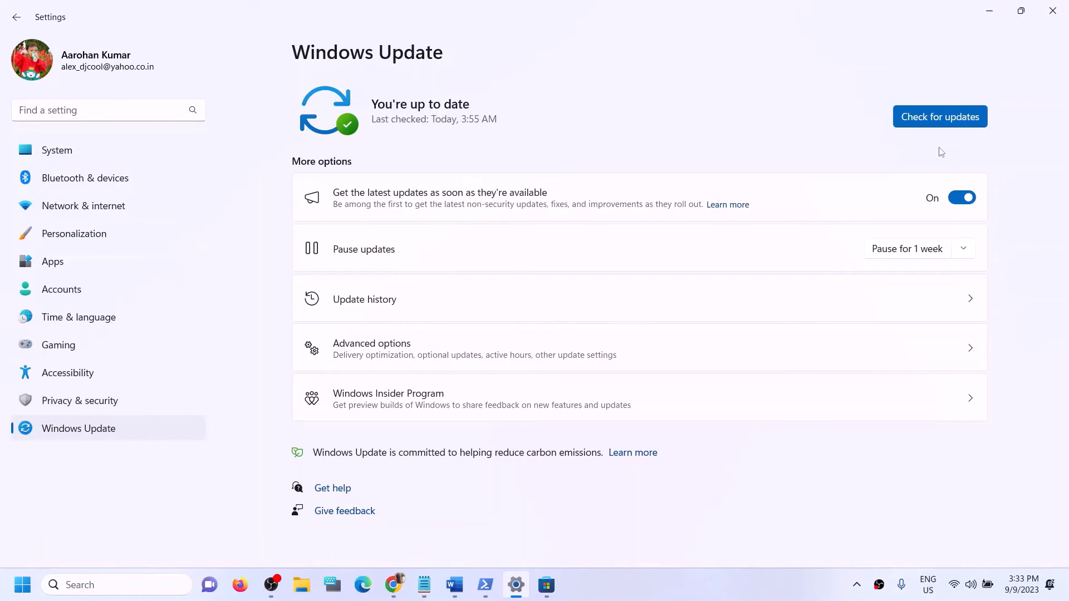
click(938, 117)
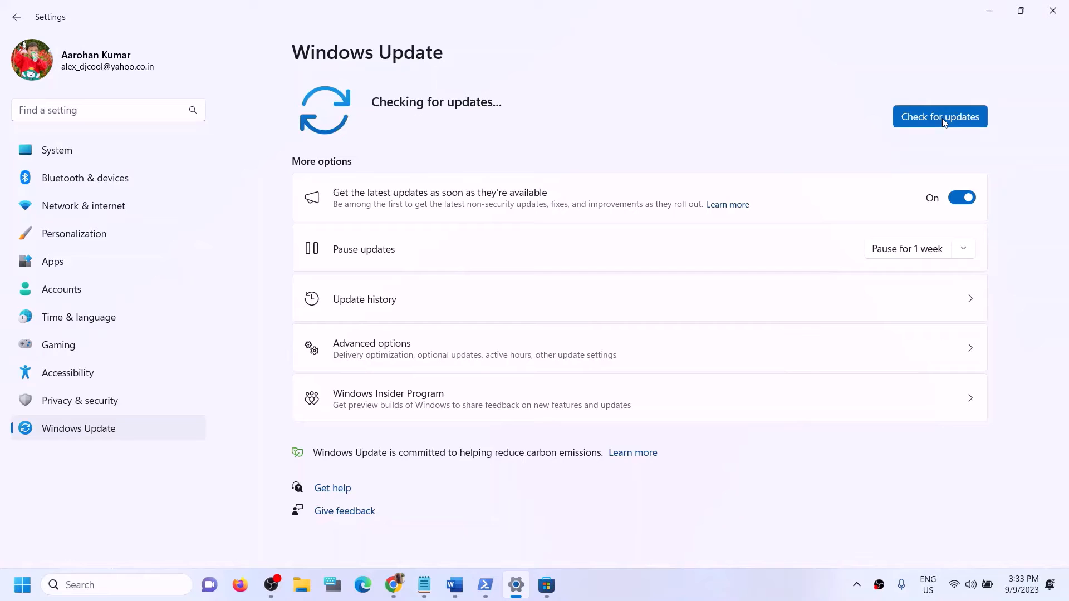
Step: Open and dismiss the Start menu power options, then return to the Word guide
click(33, 591)
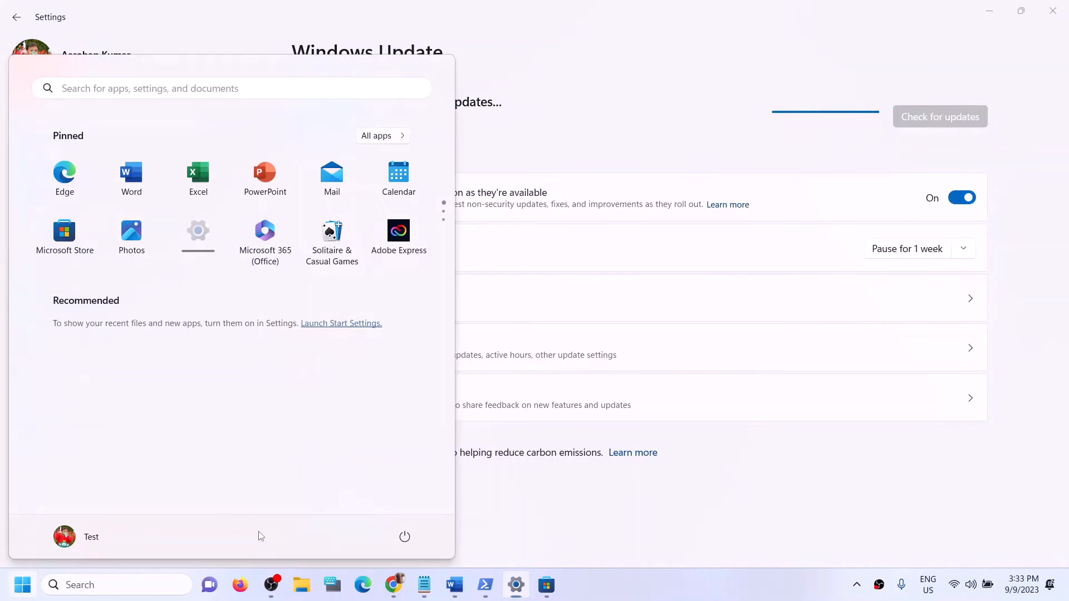
click(415, 544)
click(687, 66)
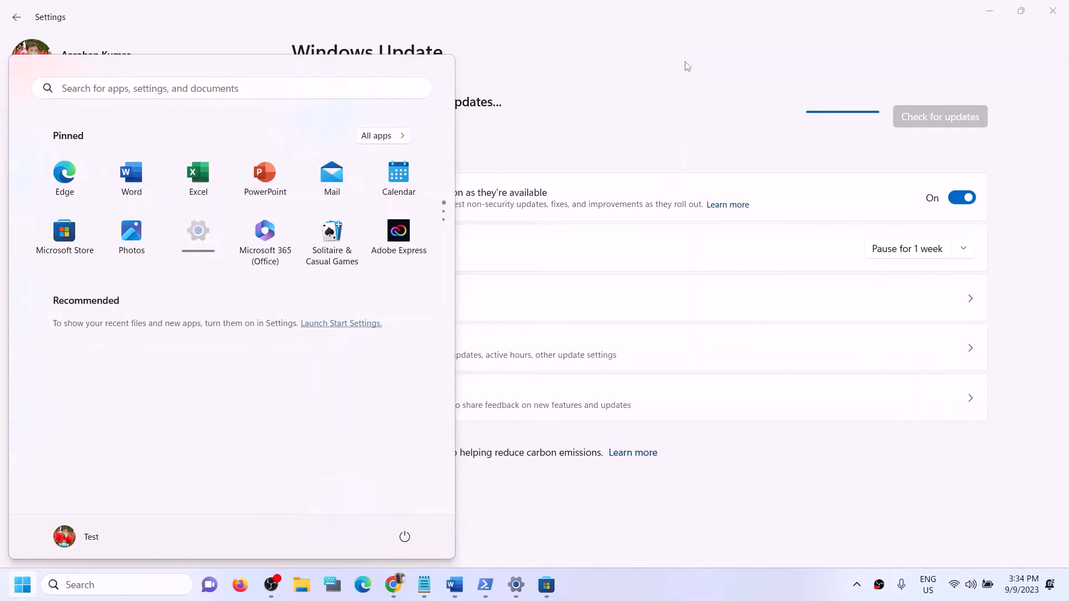
click(686, 66)
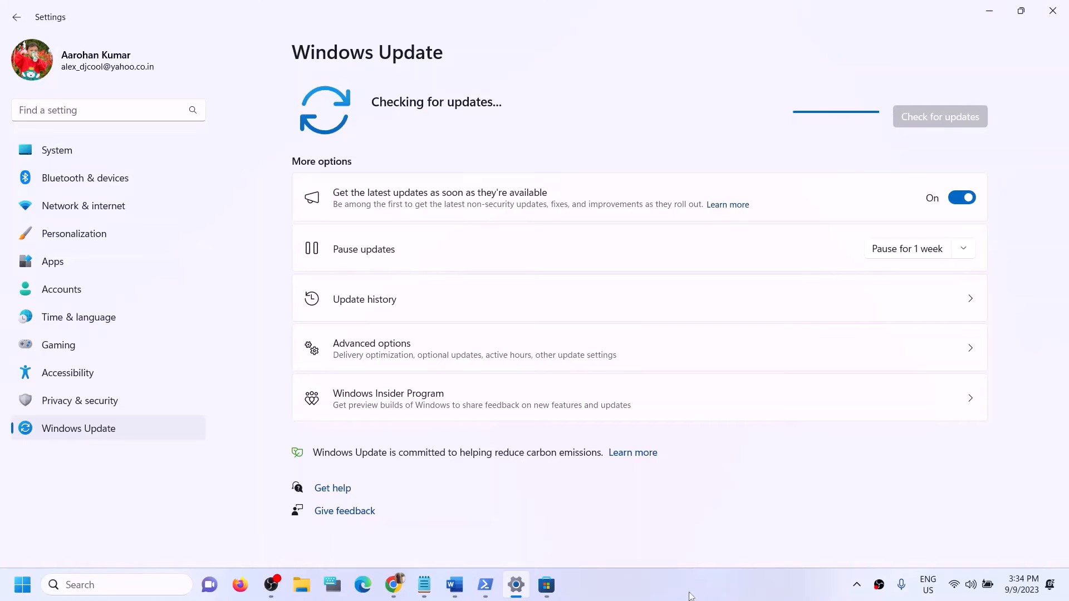
click(454, 585)
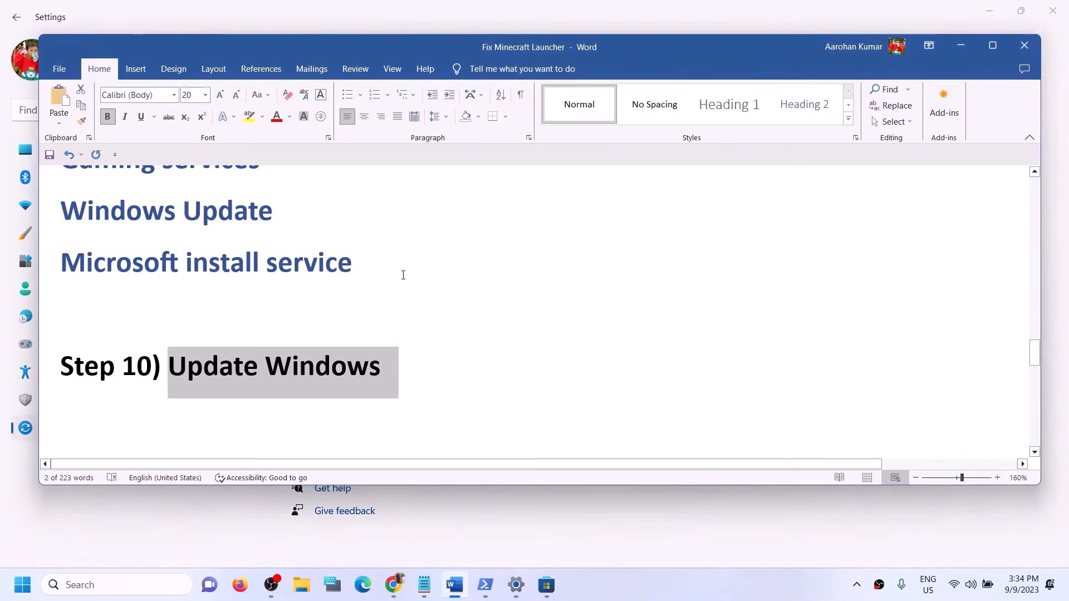
Step: Copy WSRESET from Step 11 and run it from Windows search
scroll(403, 275, down, 2)
double_click(308, 368)
key(ctrl+c)
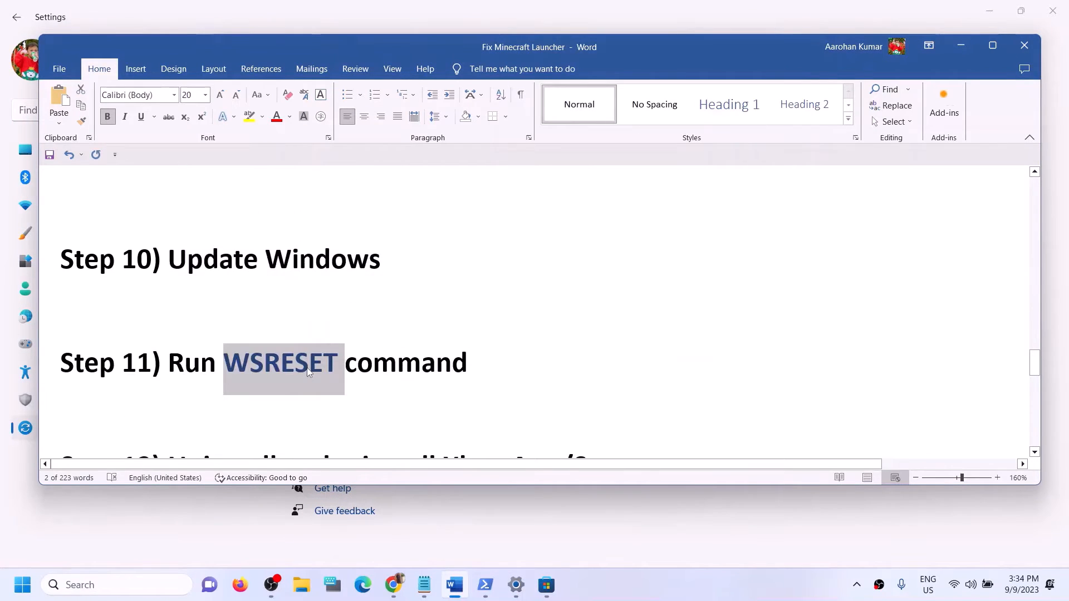
click(149, 592)
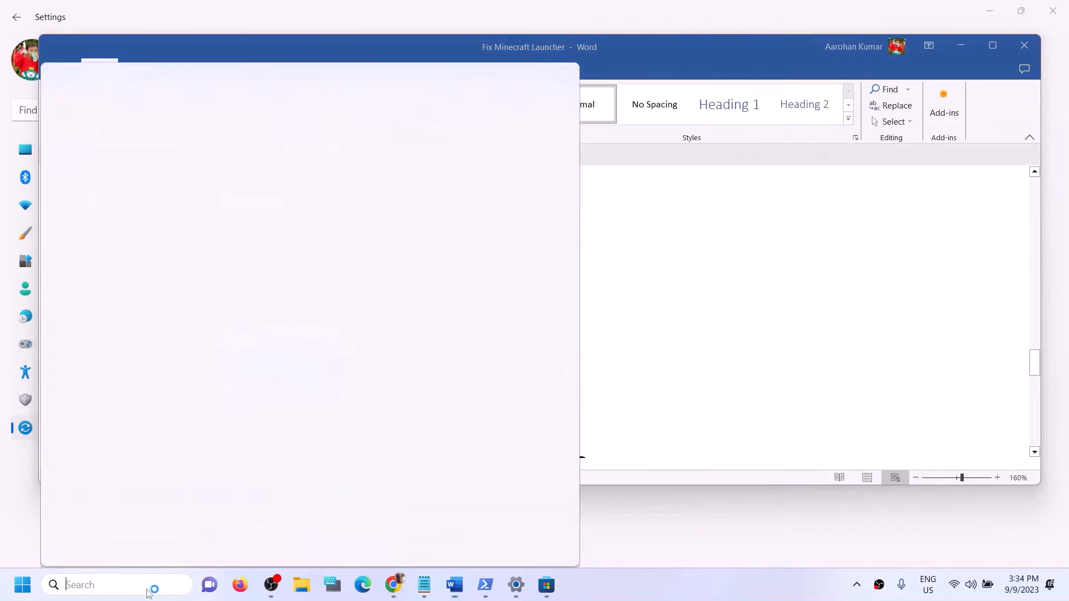
key(ctrl+v)
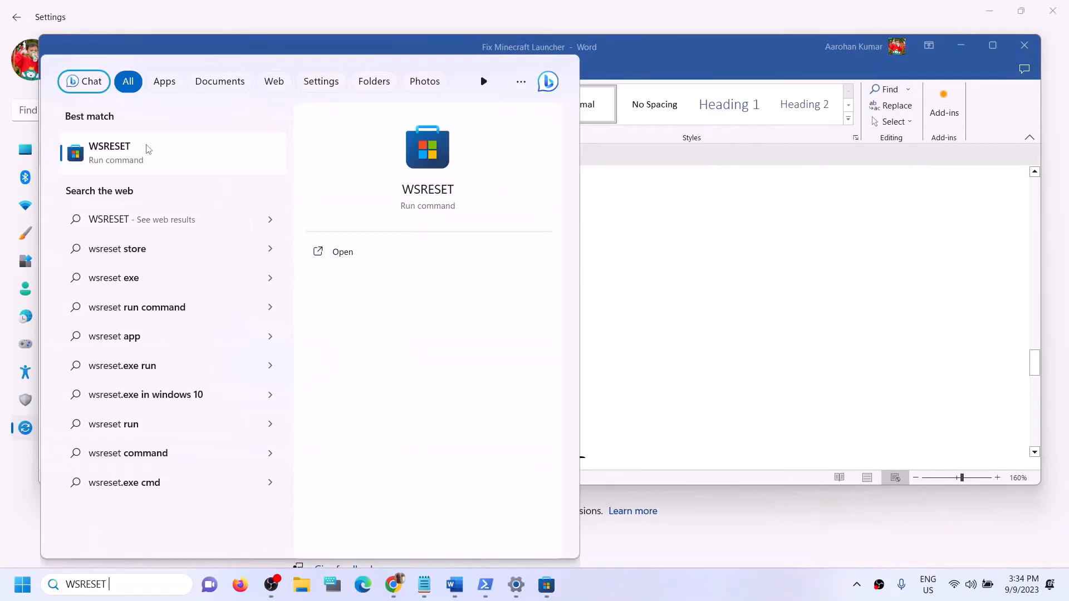
click(127, 156)
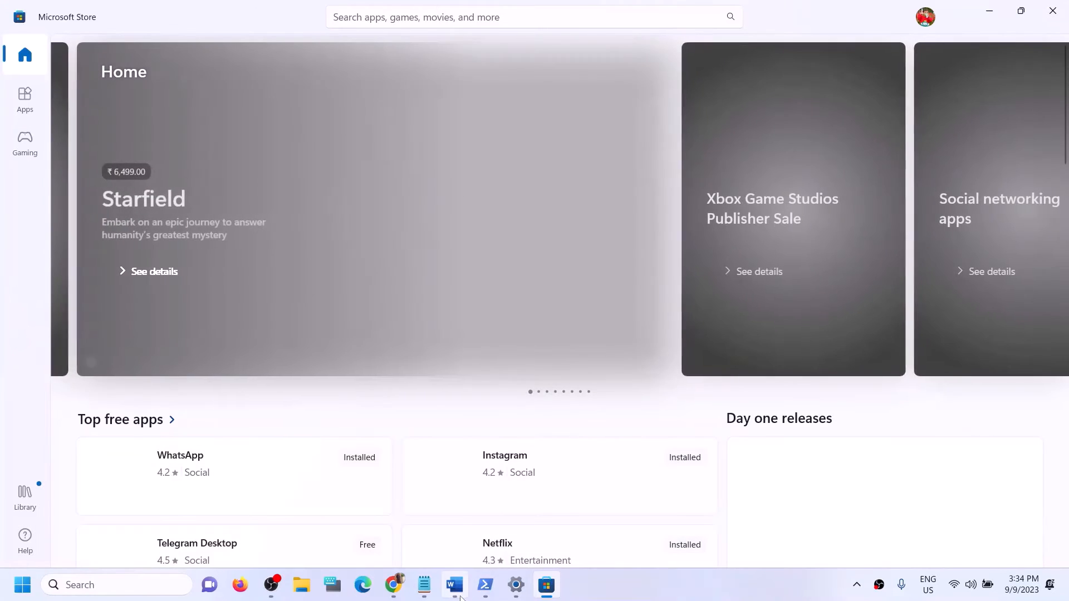
Step: Return to Word and mark 'Xbox App/Store' in the Step 12 heading
click(459, 595)
scroll(277, 353, down, 3)
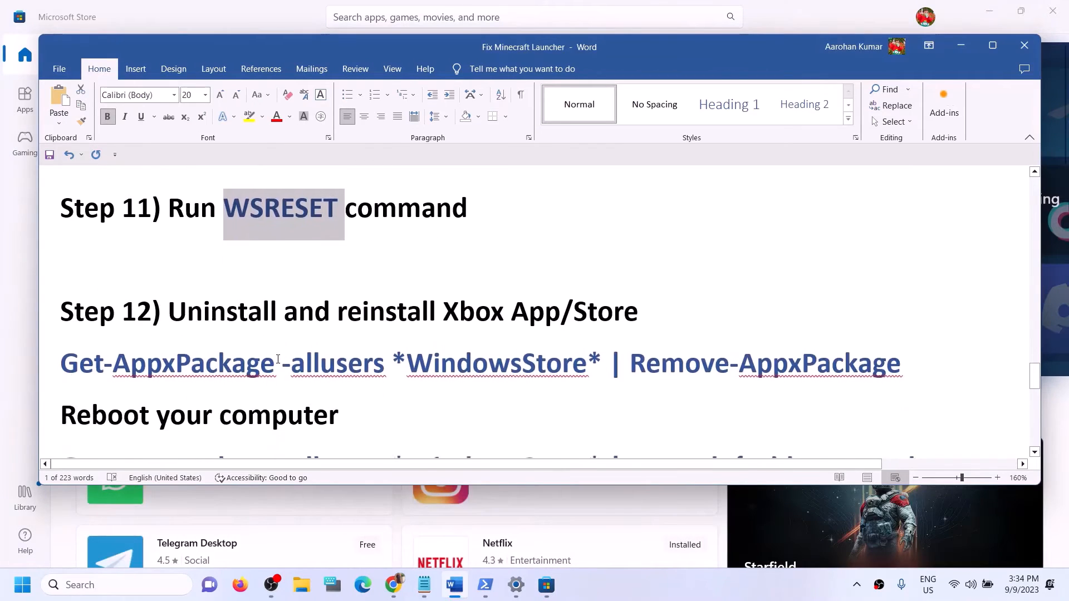
scroll(277, 359, up, 1)
scroll(277, 359, down, 3)
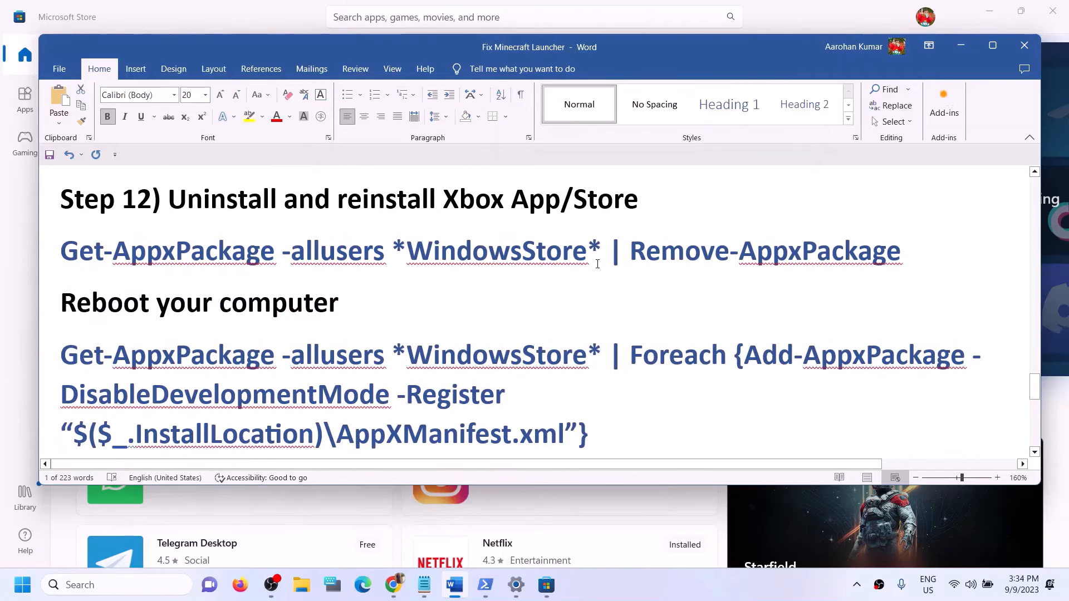
drag(445, 199, 675, 196)
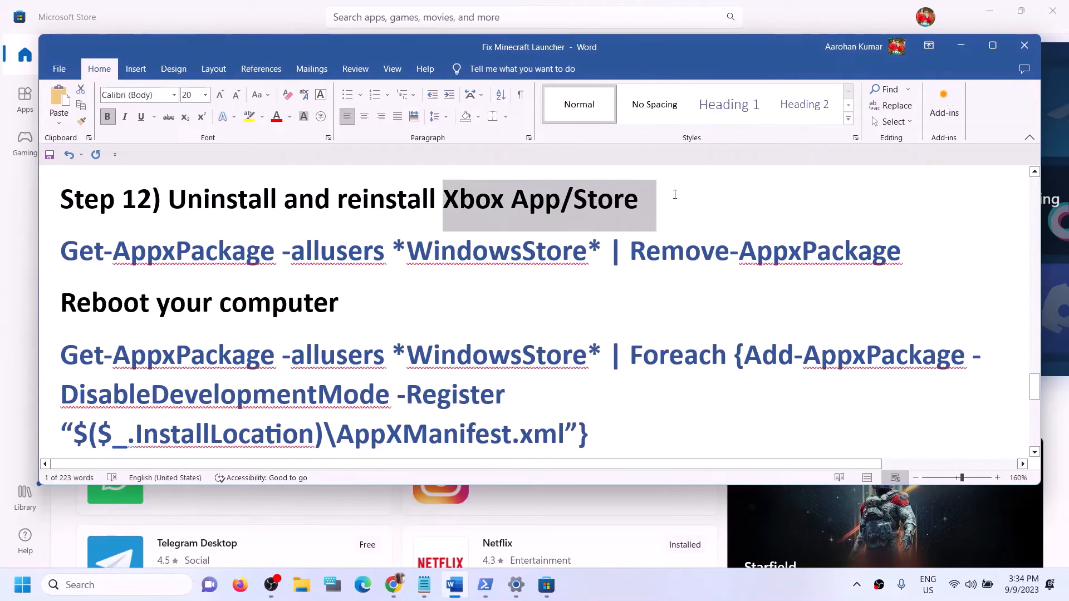
click(99, 586)
text(xb)
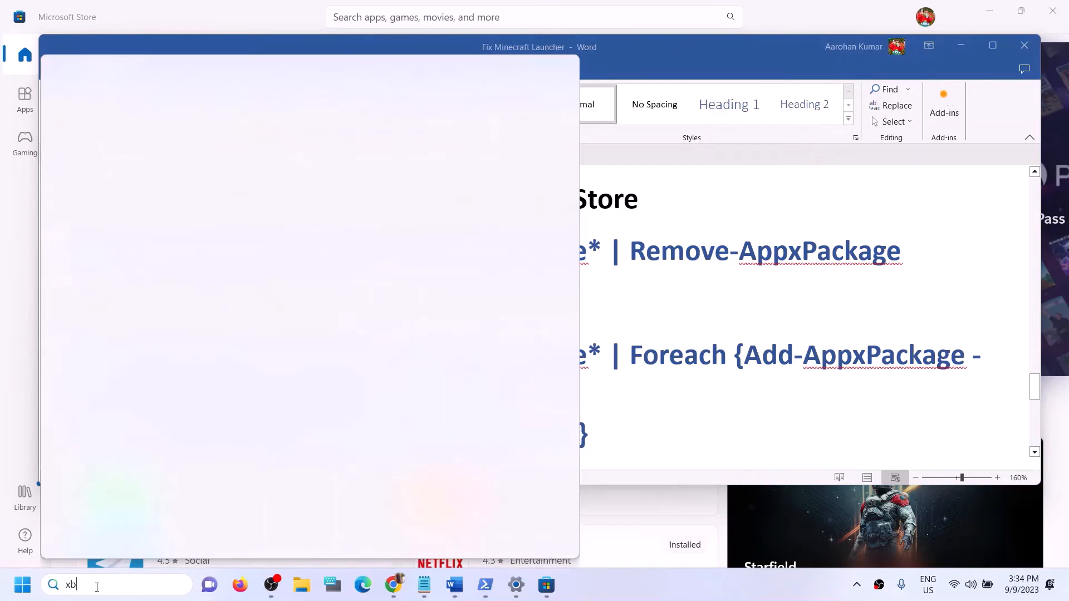
text(ox)
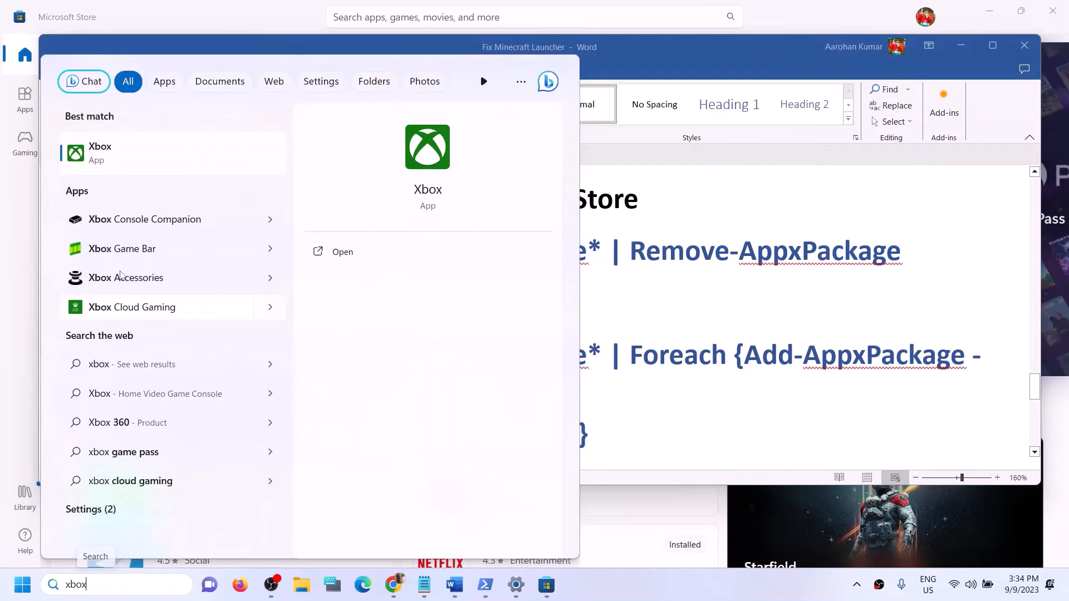
right_click(115, 159)
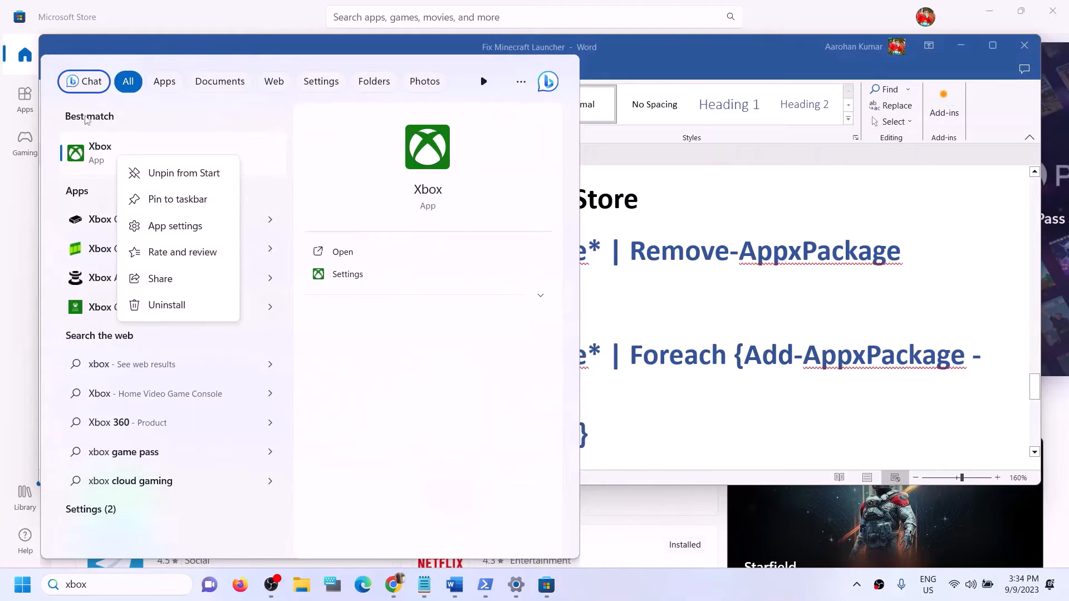
click(173, 306)
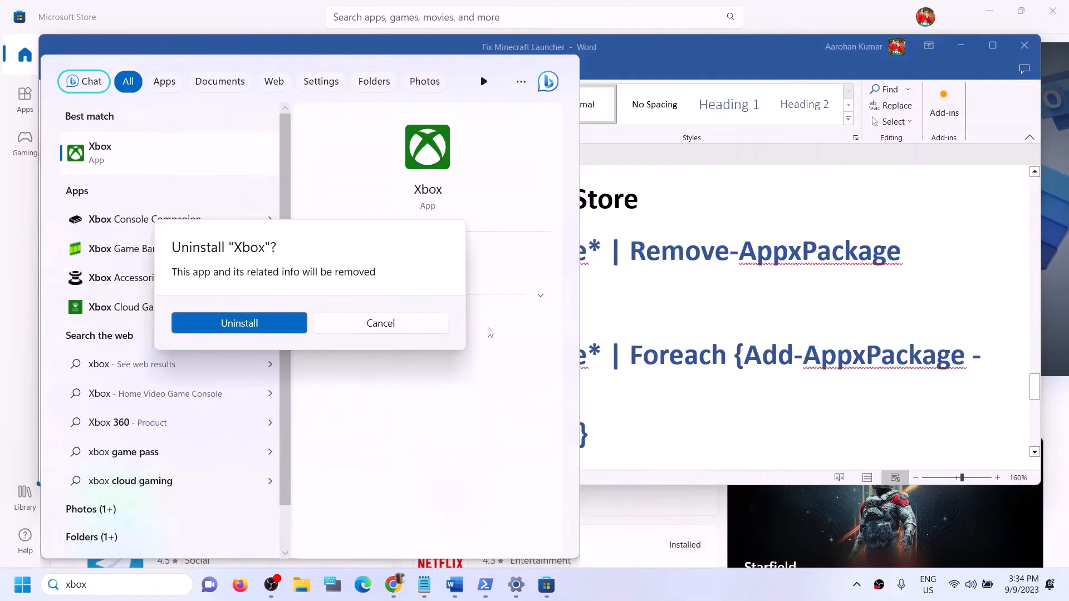
click(443, 329)
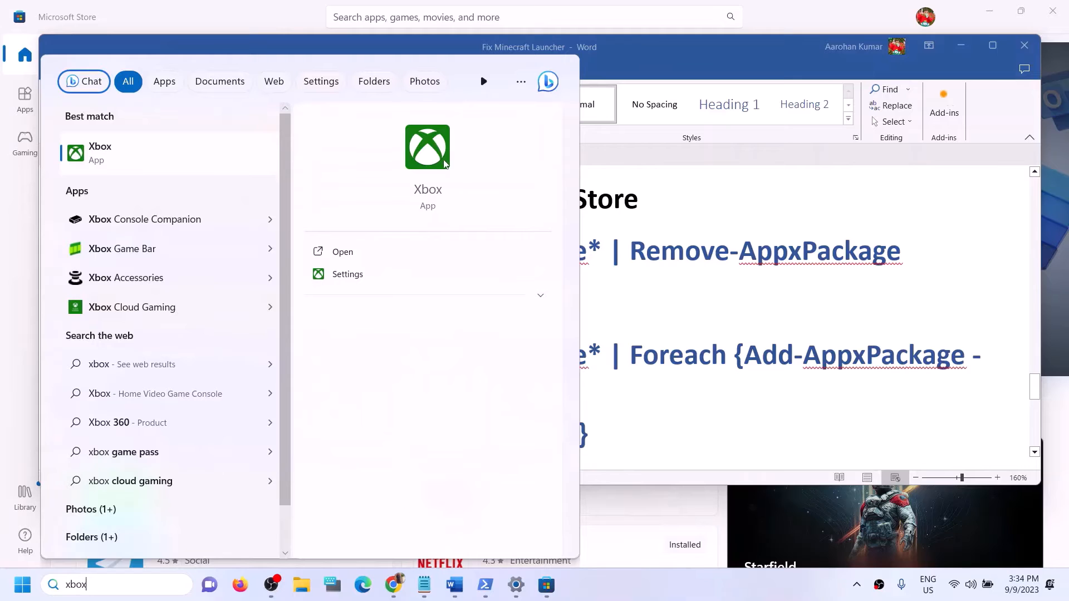
click(691, 302)
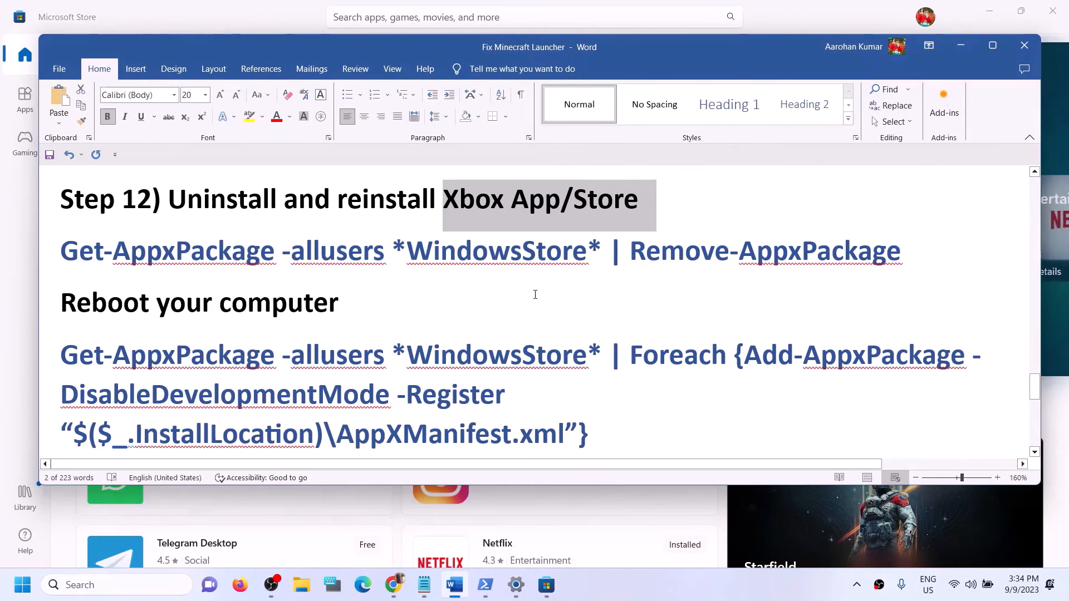
click(565, 206)
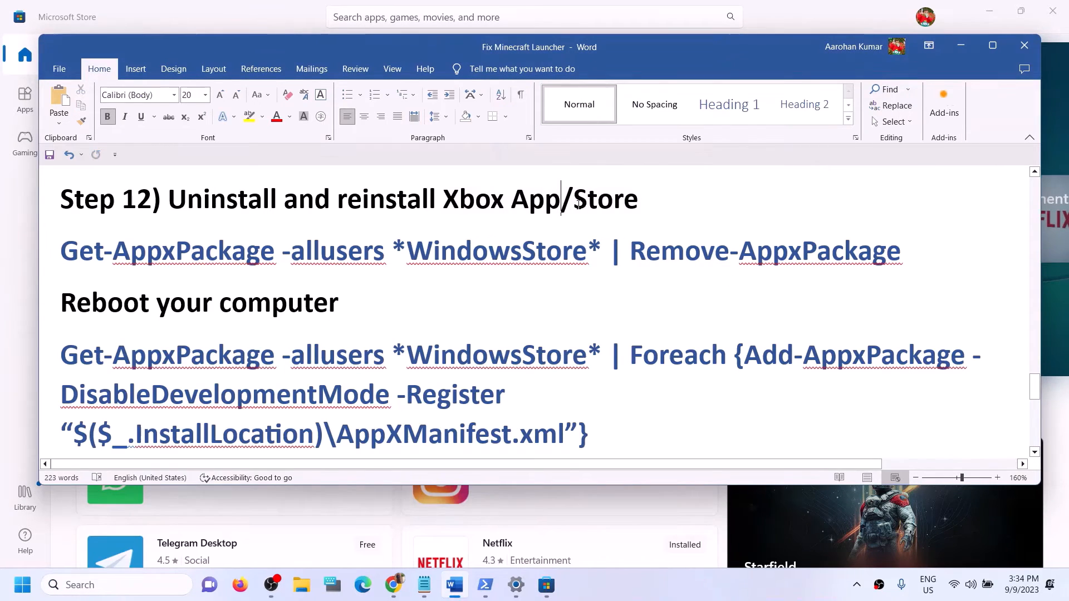
Step: Copy the Remove-AppxPackage command line from Step 12 in Word
double_click(639, 200)
drag(913, 258, 115, 260)
right_click(115, 261)
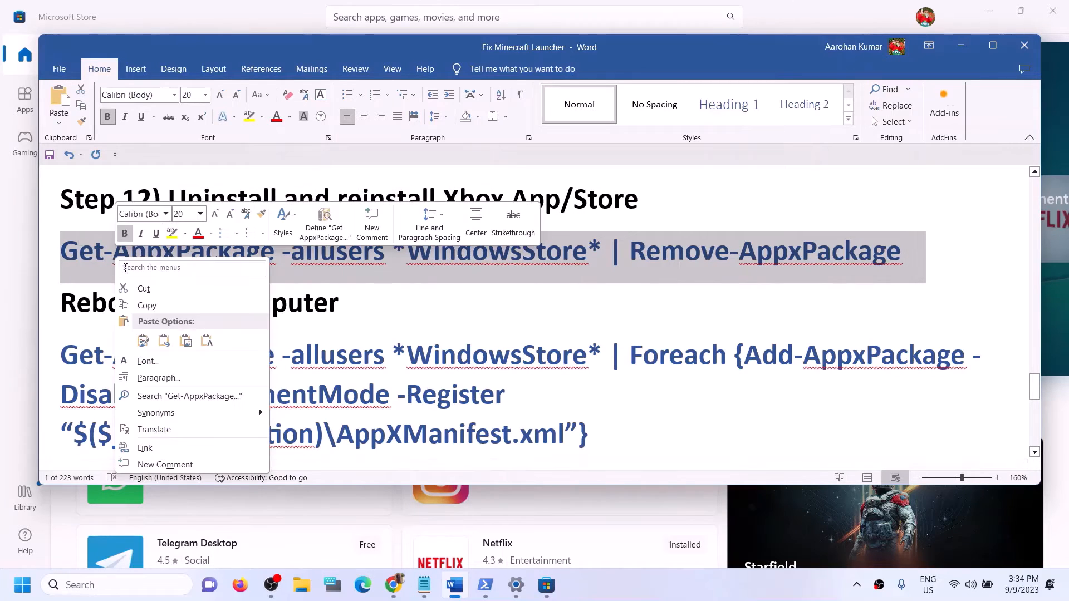
click(170, 299)
Step: Search for 'powershell' and run Windows PowerShell as administrator, approving the prompt
click(132, 584)
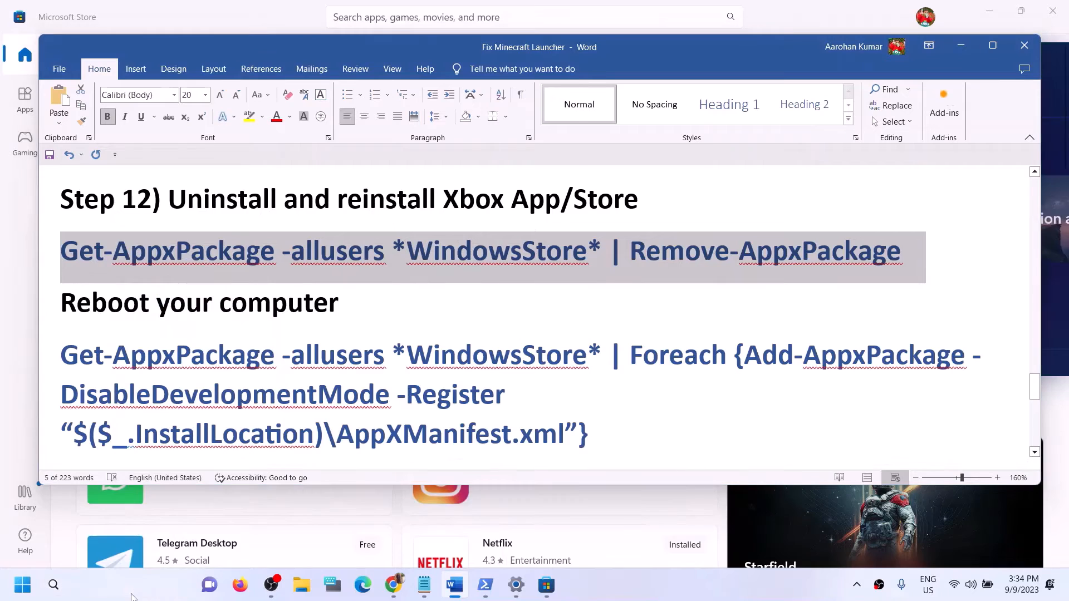
text(power)
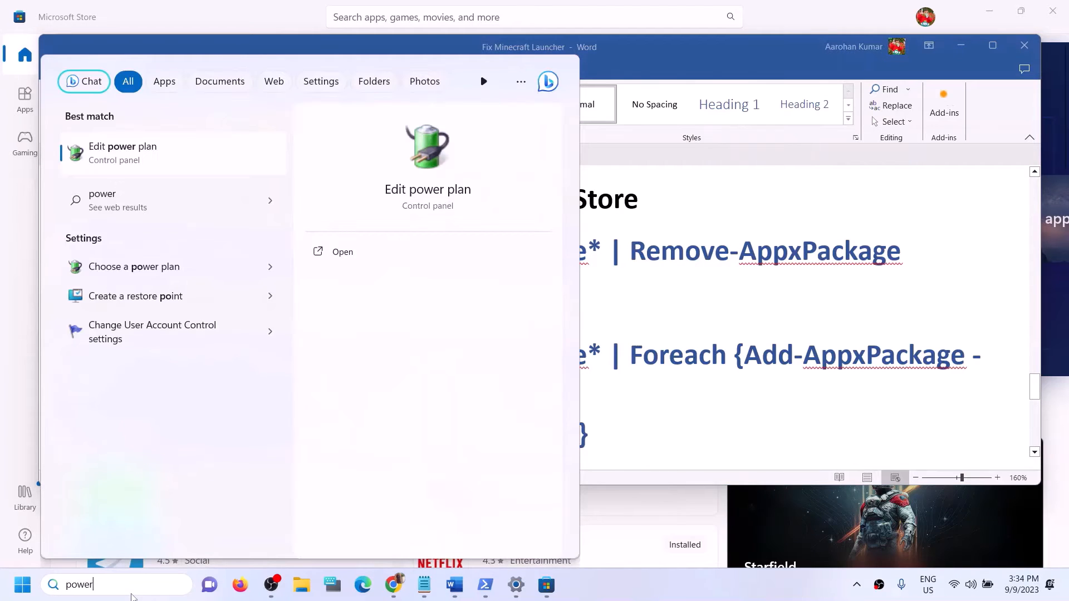
text(shell)
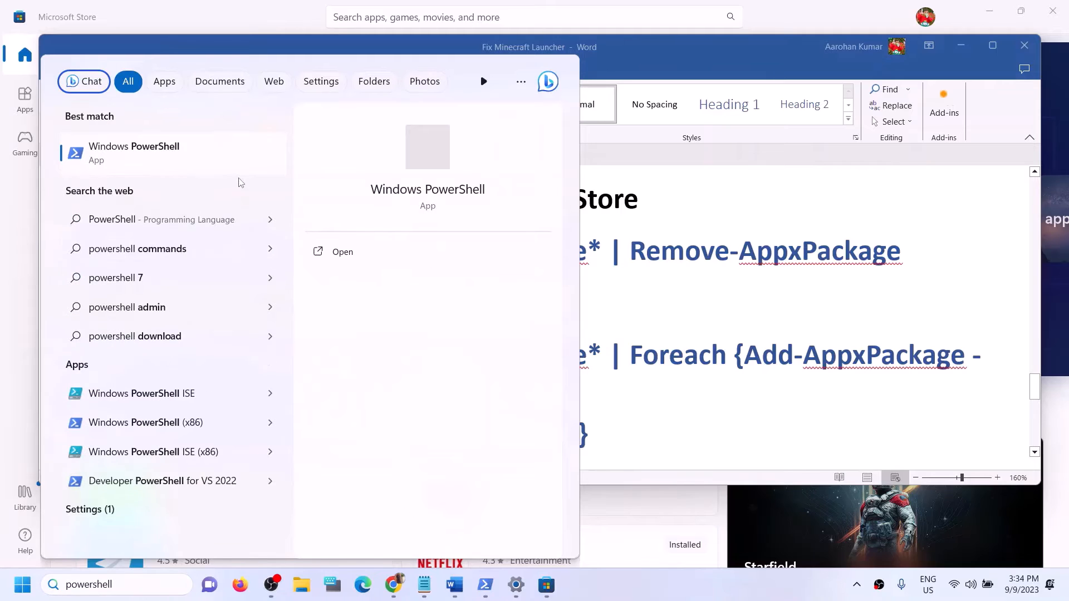
right_click(196, 159)
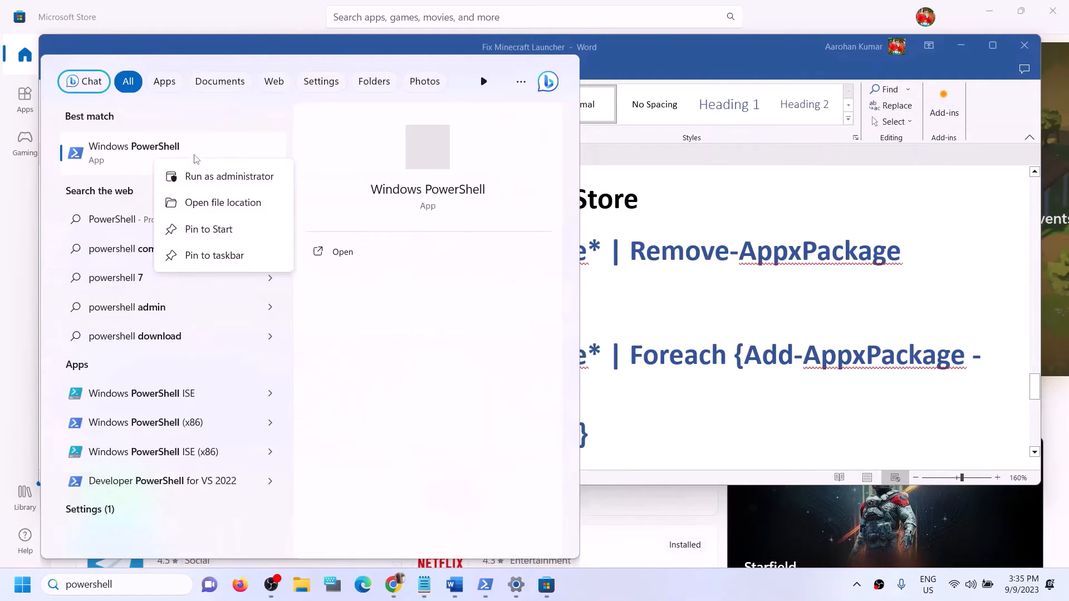
click(215, 189)
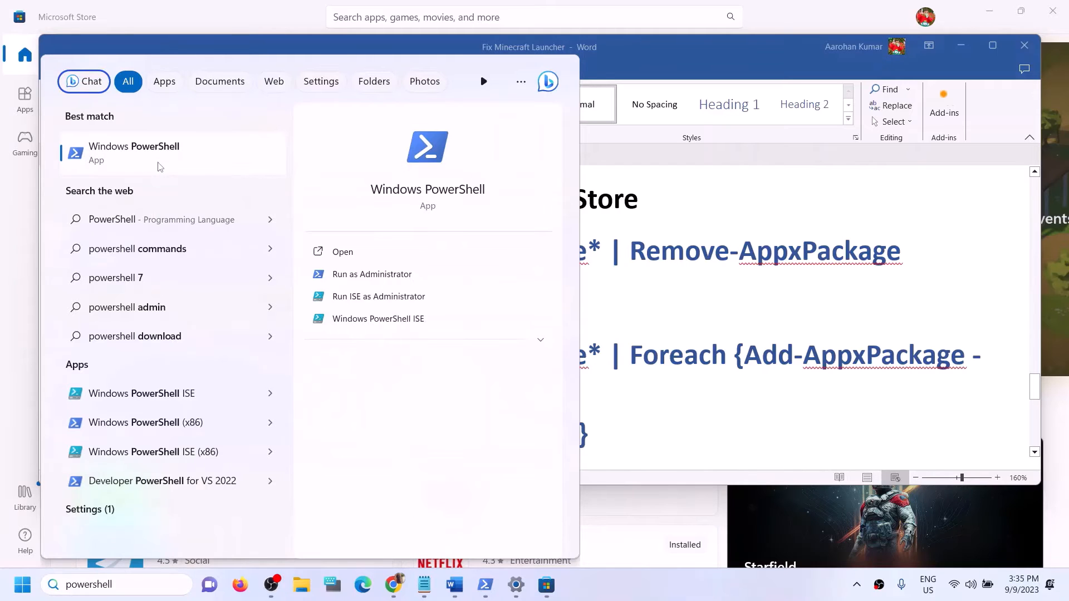
right_click(158, 163)
click(195, 181)
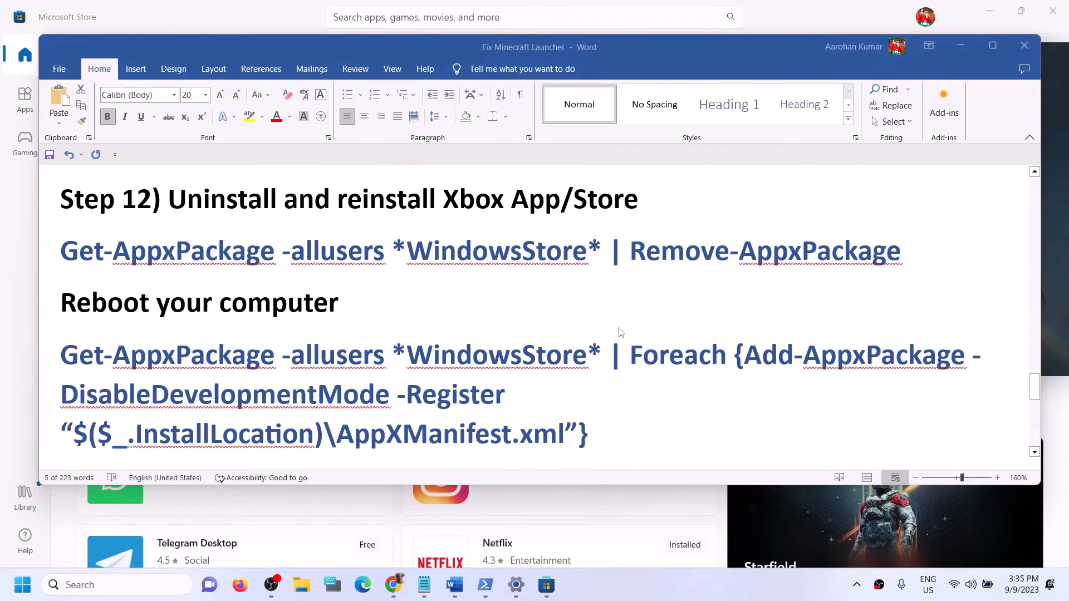
click(463, 402)
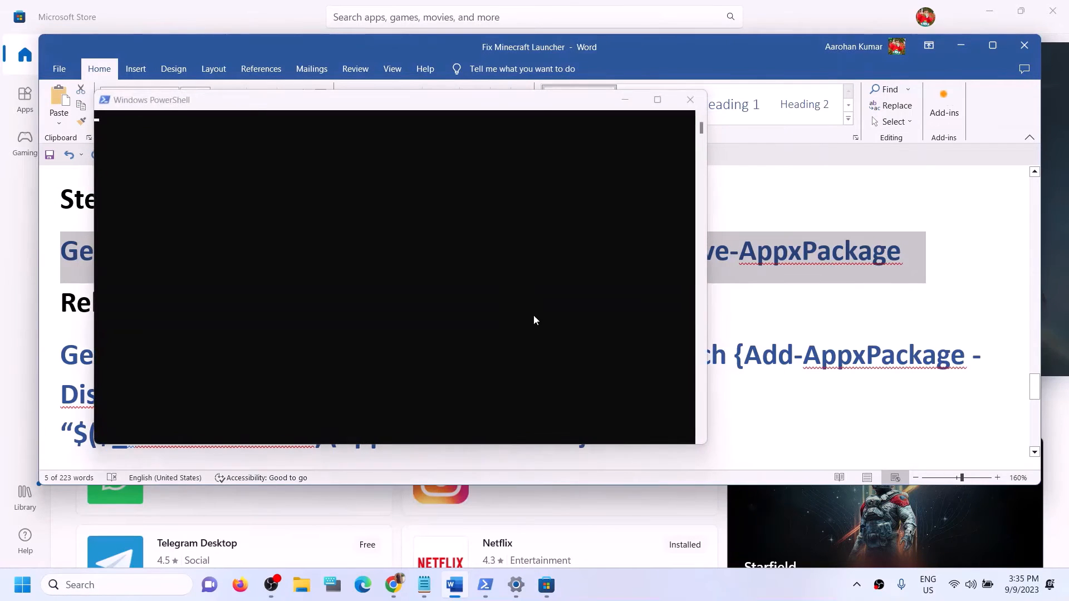
Step: Re-copy the full Remove-AppxPackage command line from the Word notes
key(ctrl+v)
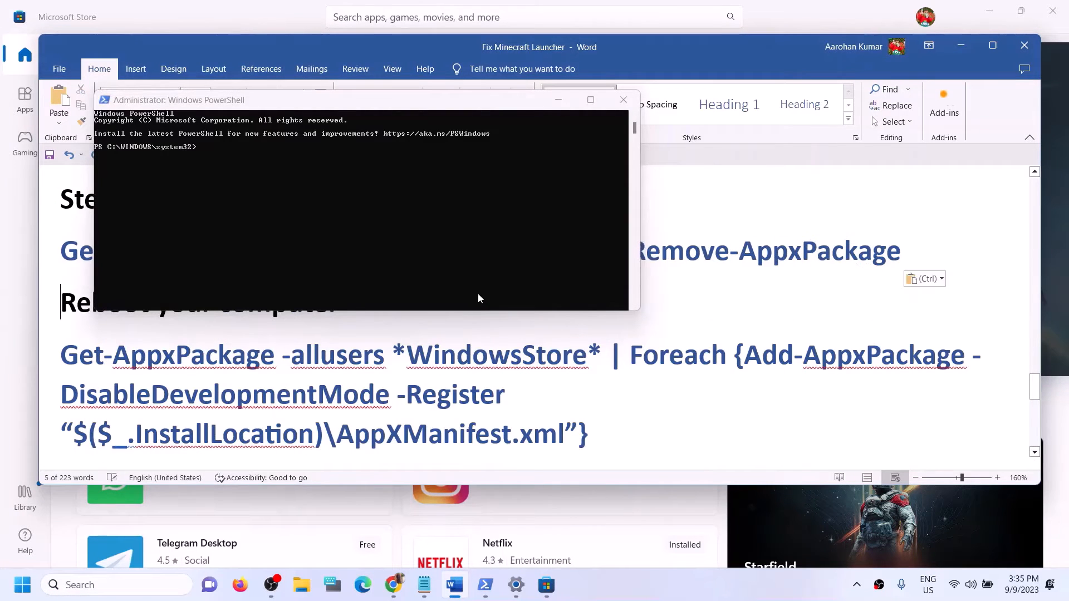
click(362, 320)
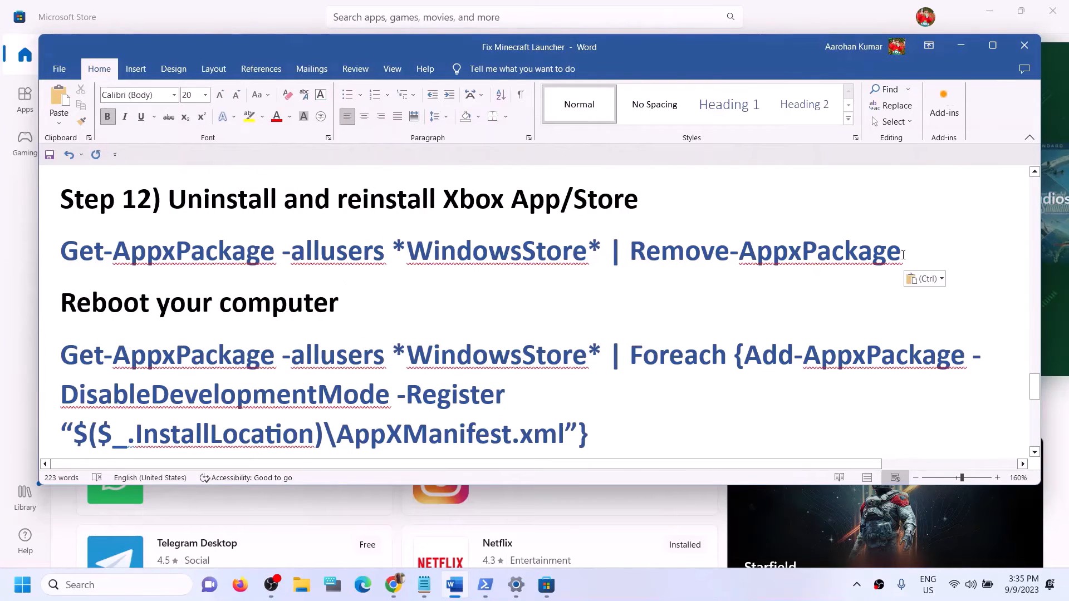
drag(913, 250, 79, 236)
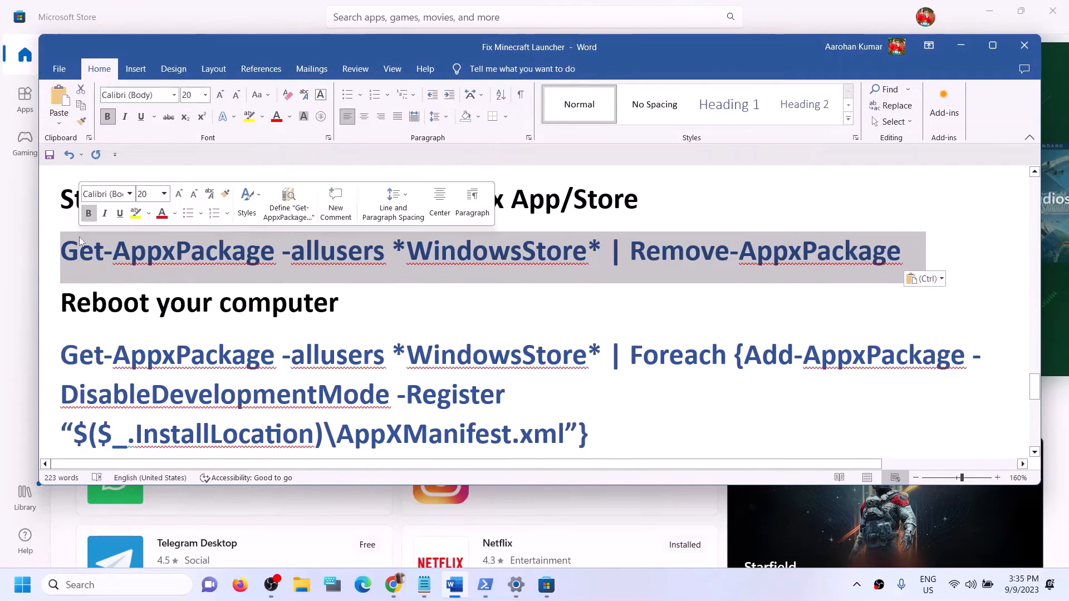
right_click(80, 238)
click(111, 285)
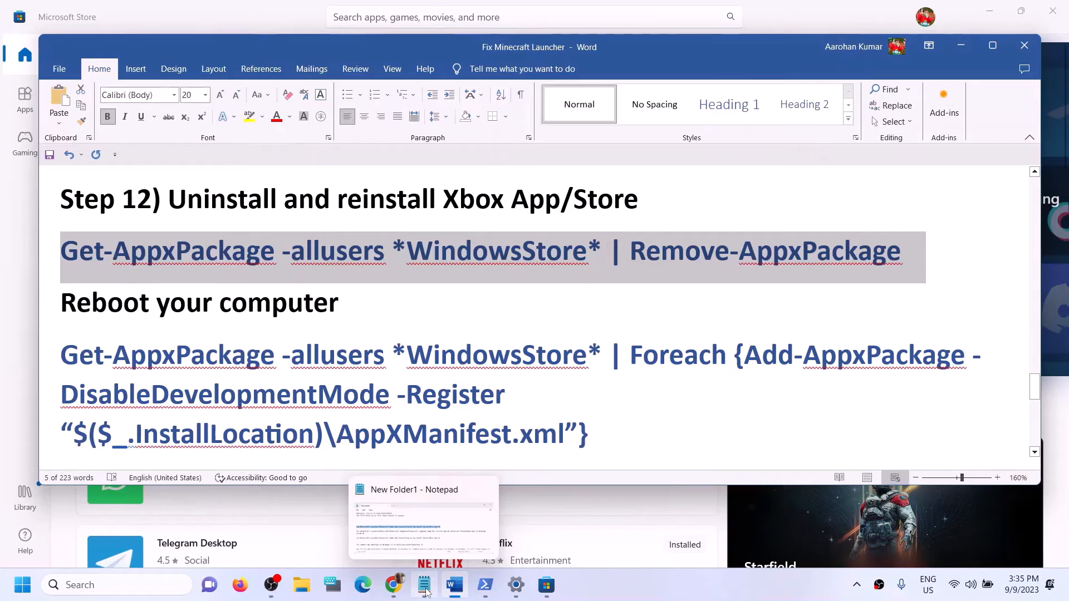
Step: Paste and run the Remove-AppxPackage command in the administrator PowerShell window
click(486, 585)
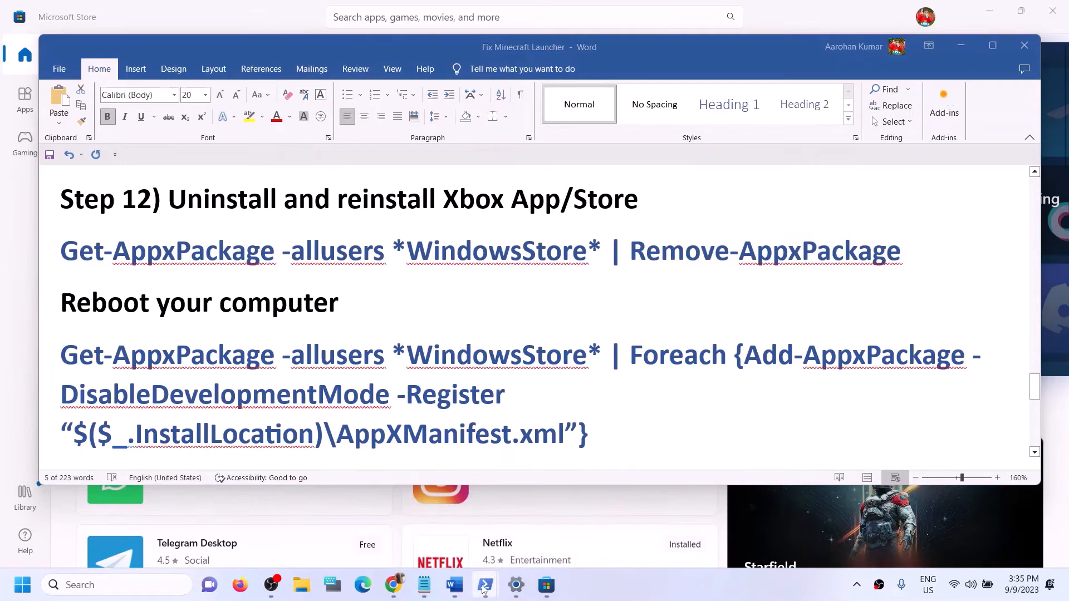
click(484, 587)
click(545, 558)
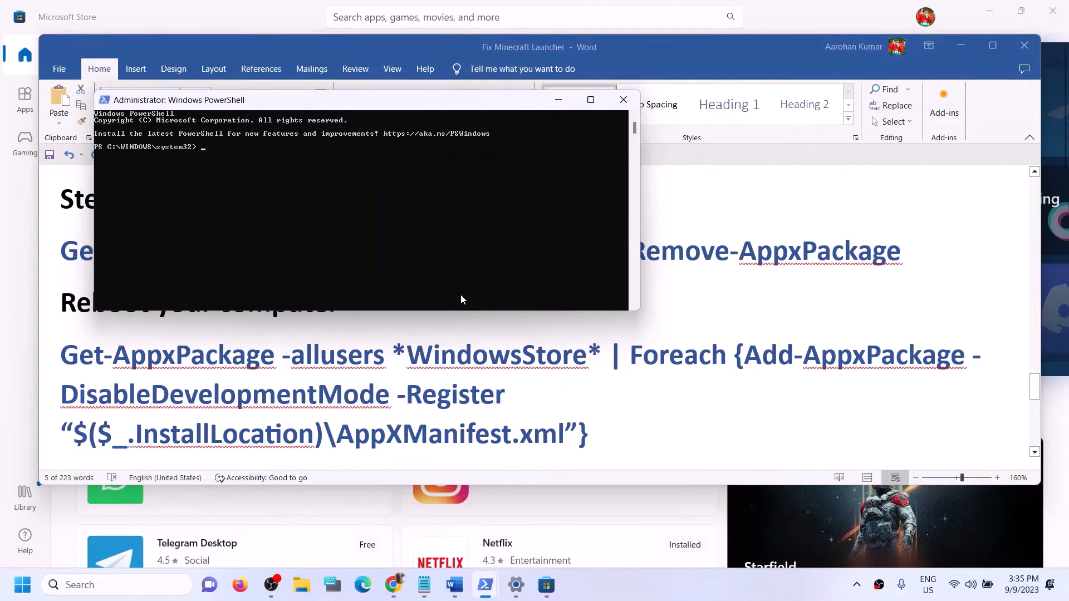
right_click(460, 299)
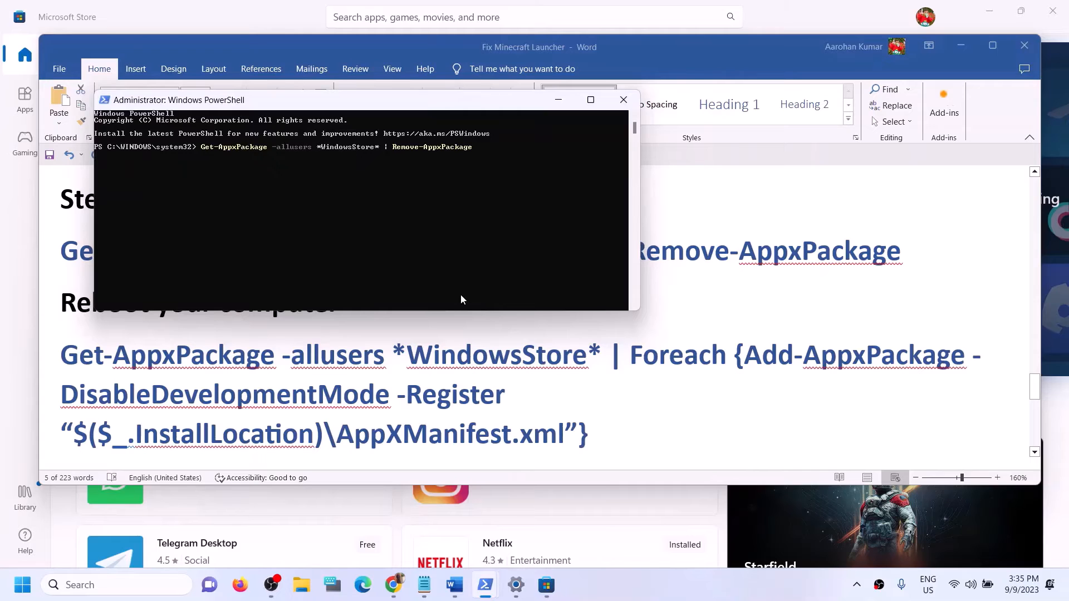
key(Return)
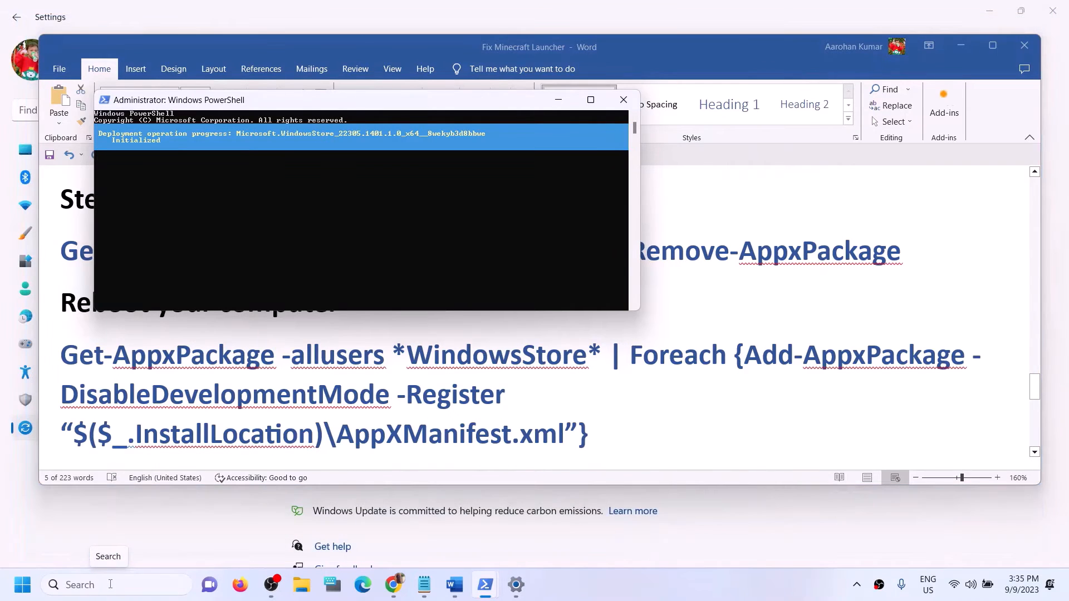
Step: Search for 'store', then return to the Word document
click(108, 583)
text(sto)
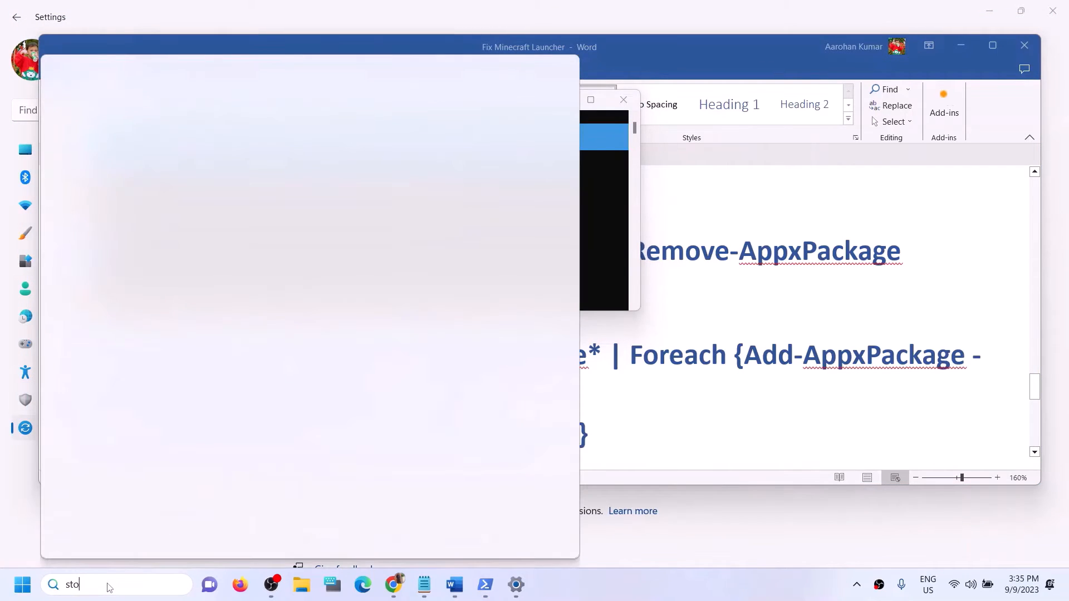
text(re)
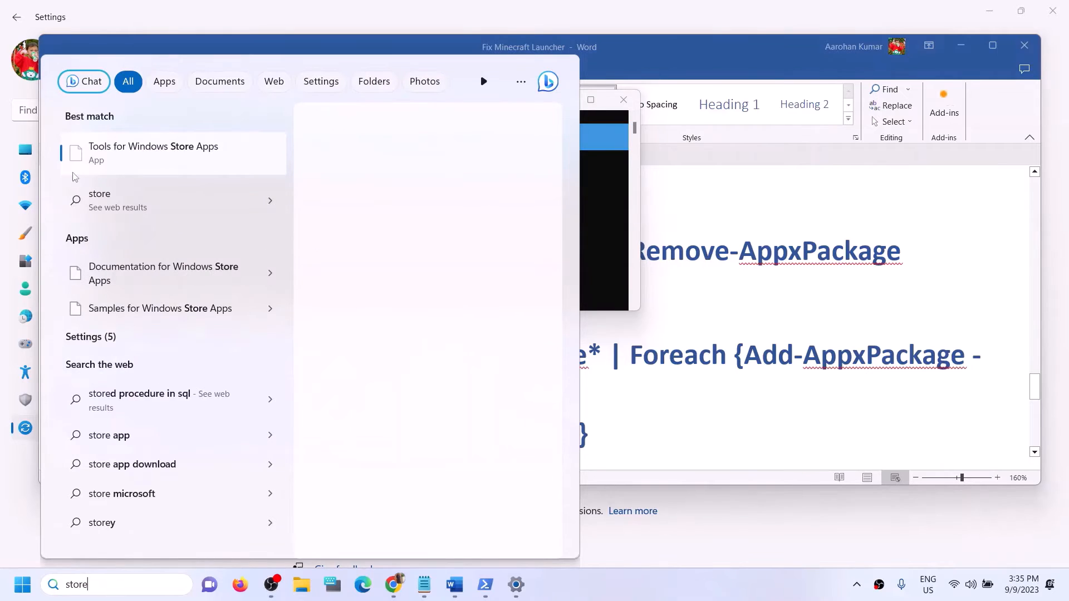
click(736, 350)
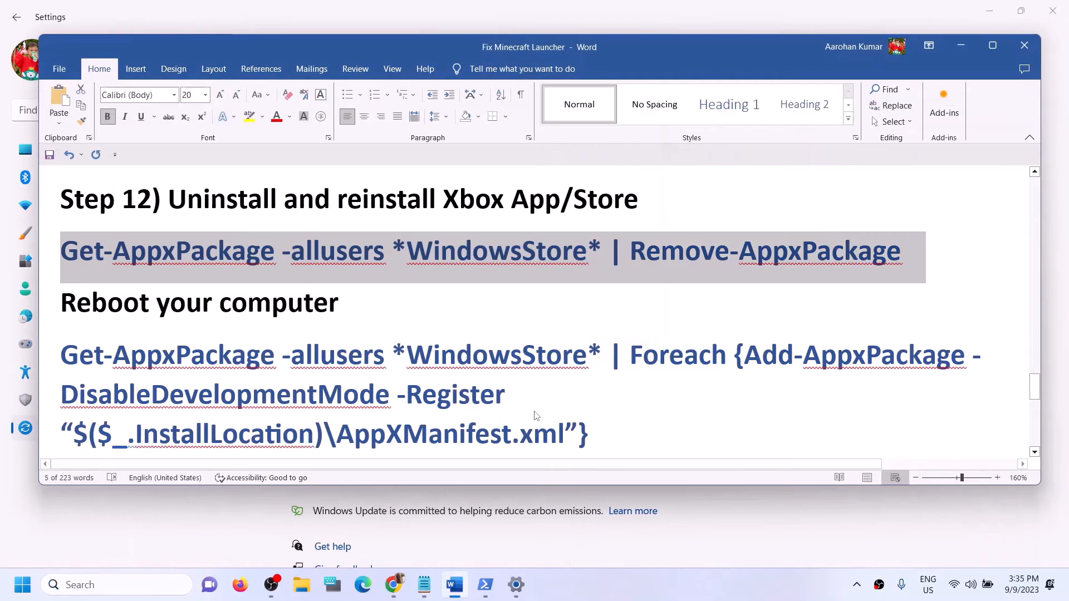
Step: Copy the Foreach Add-AppxPackage re-registration command from the Word notes
click(667, 396)
drag(384, 254, 113, 253)
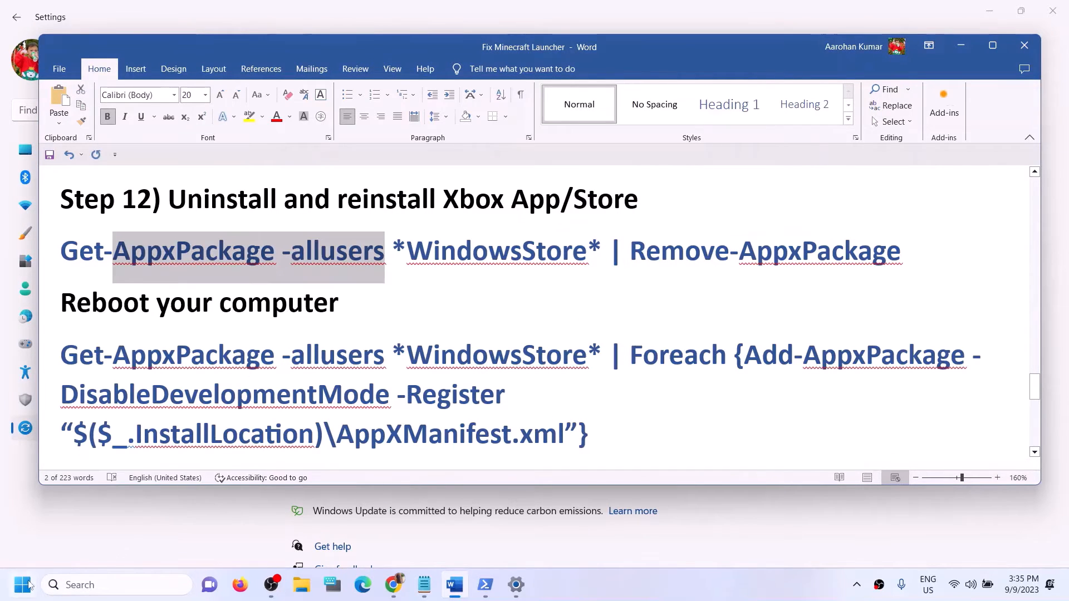
click(22, 584)
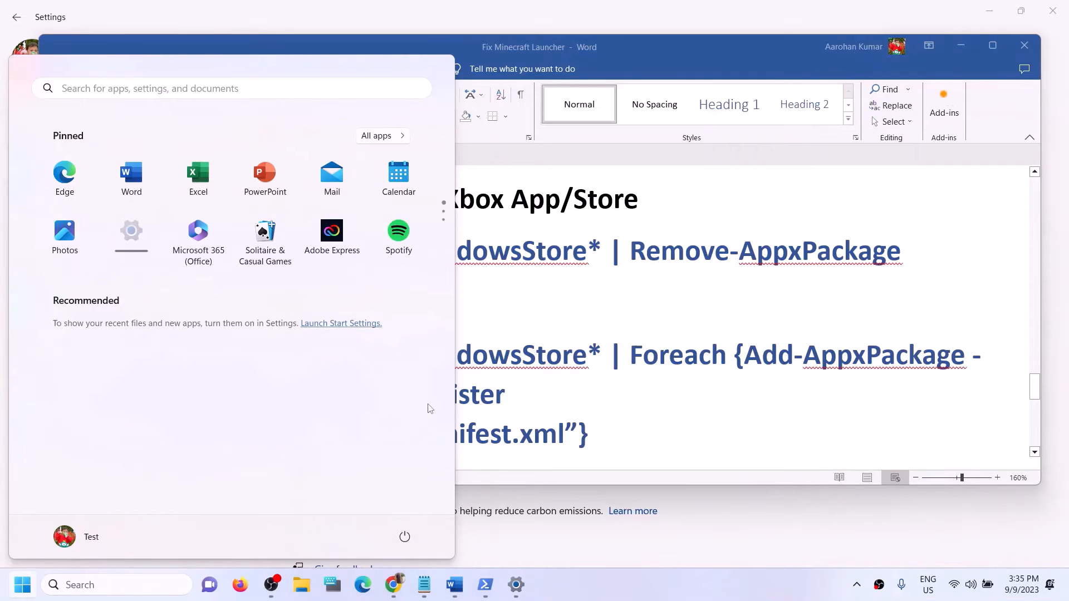
click(404, 537)
click(632, 322)
scroll(581, 431, down, 1)
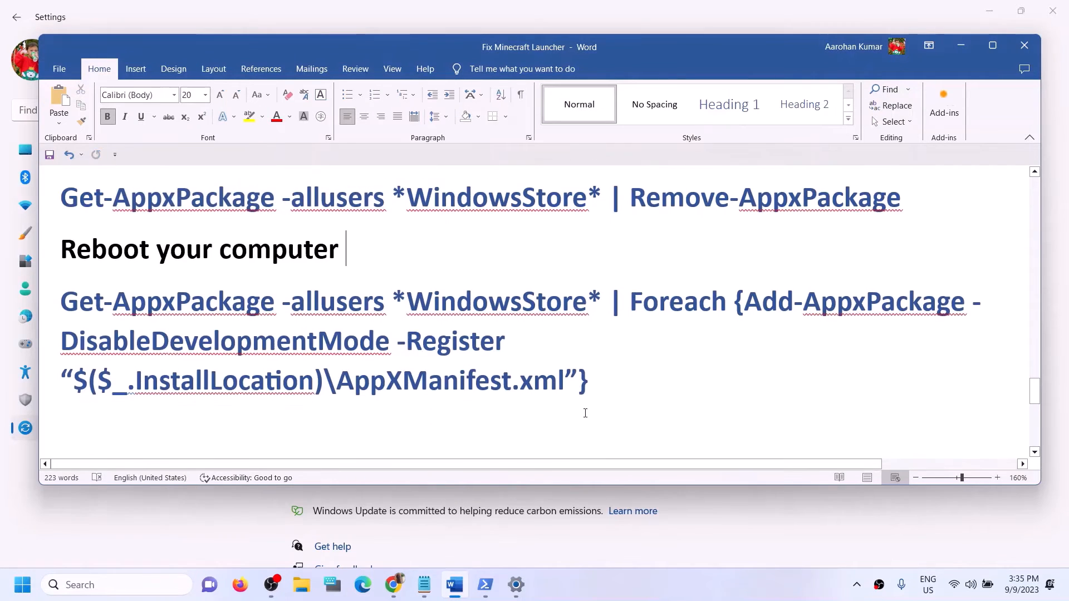
drag(581, 385, 60, 301)
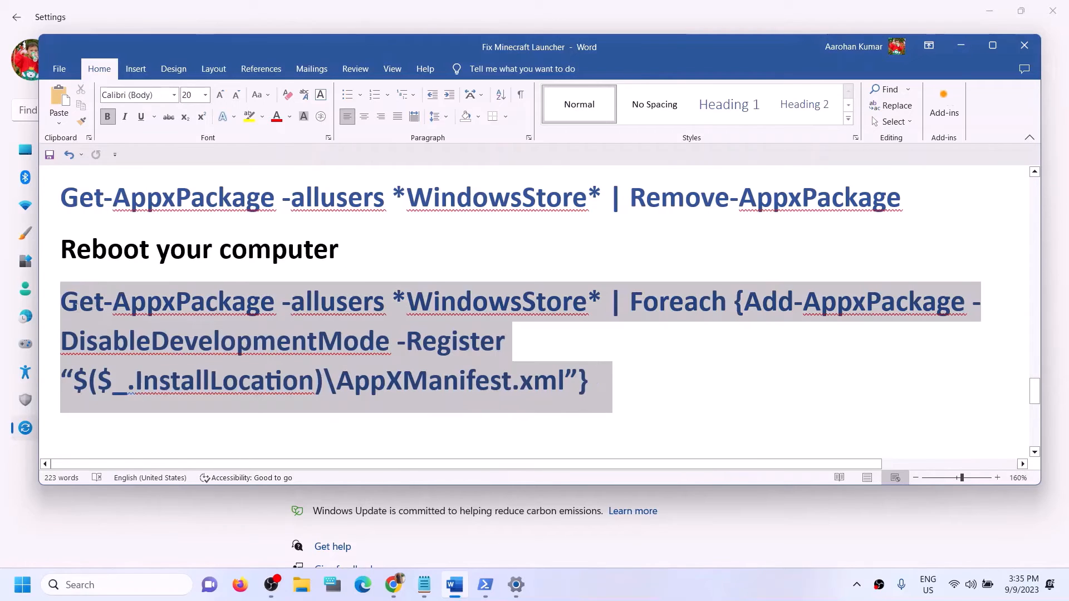
right_click(105, 324)
click(139, 372)
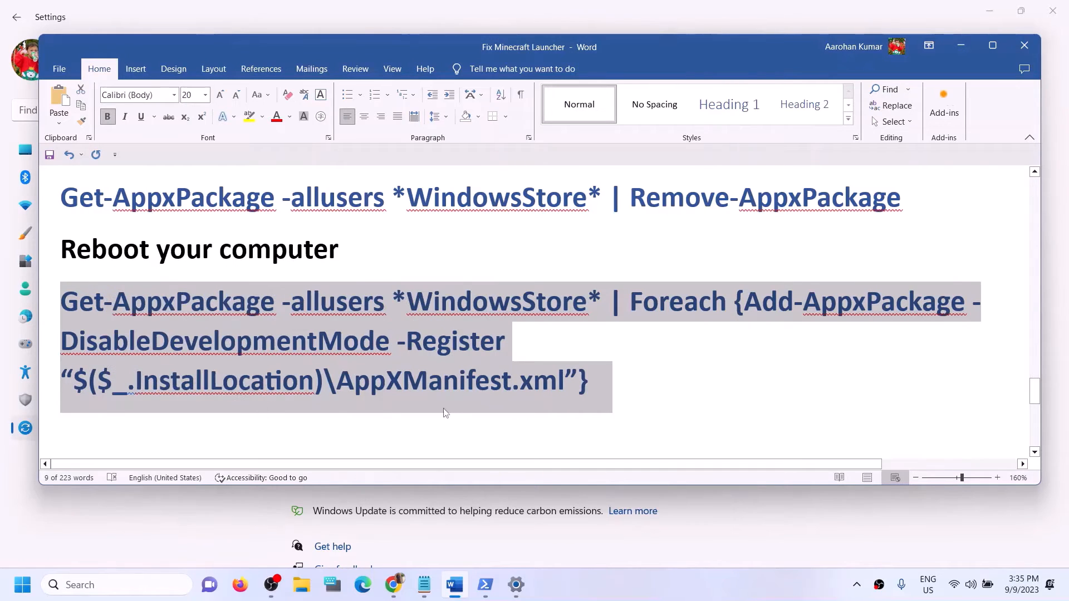
Step: Launch Windows PowerShell as administrator and approve the User Account Control prompt
click(158, 594)
text(po)
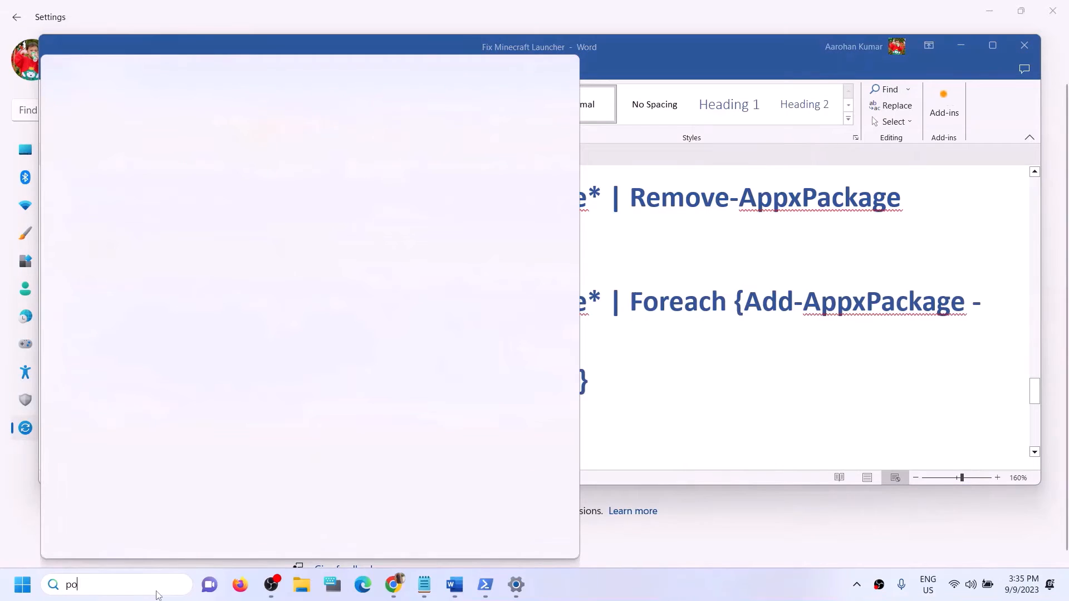
text(wershe)
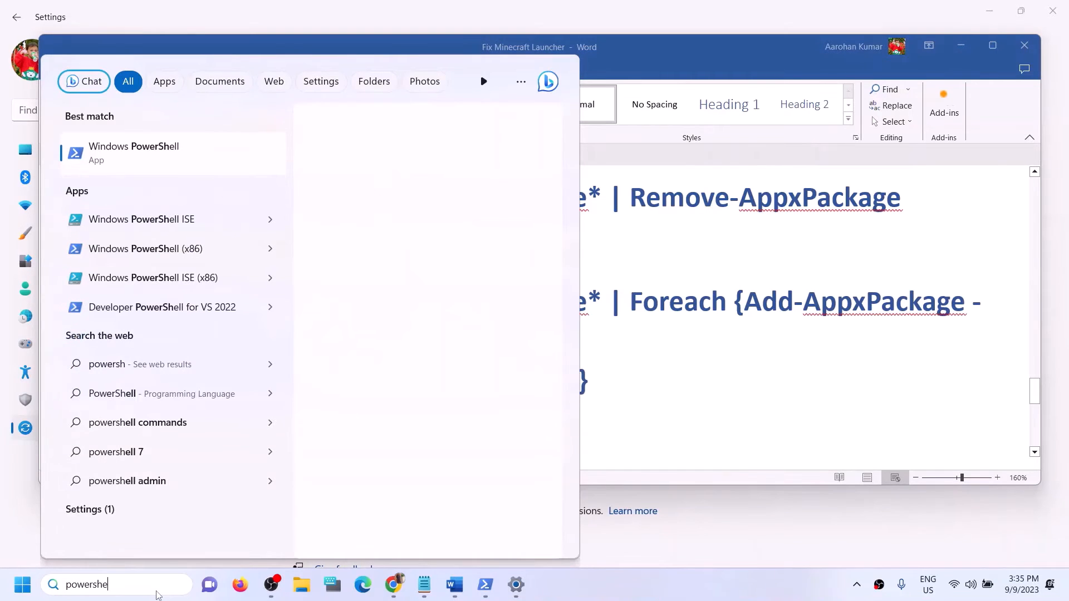
text(ll)
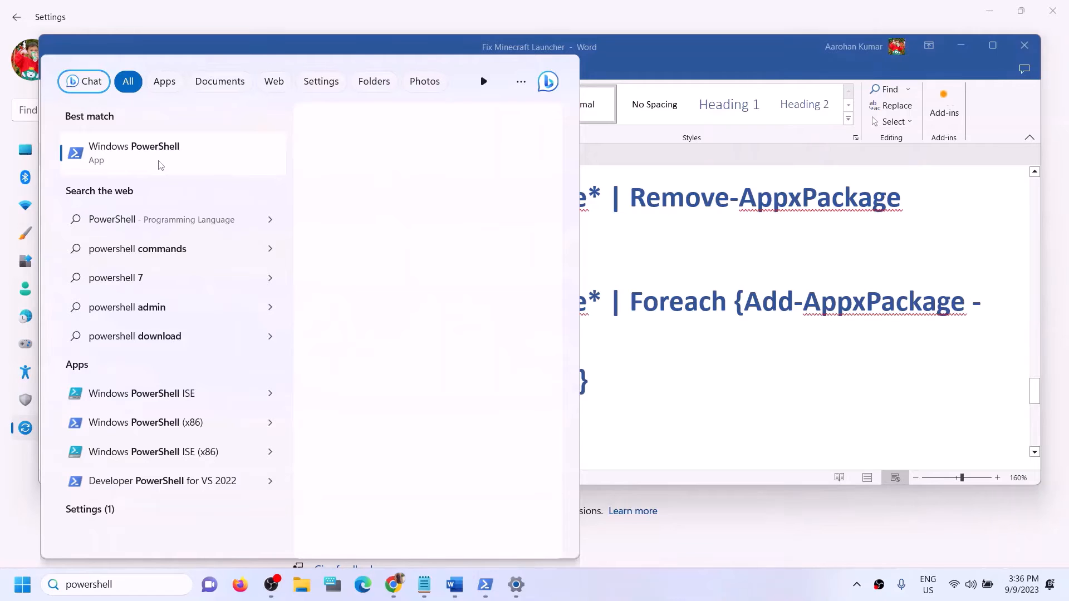
right_click(160, 165)
click(222, 178)
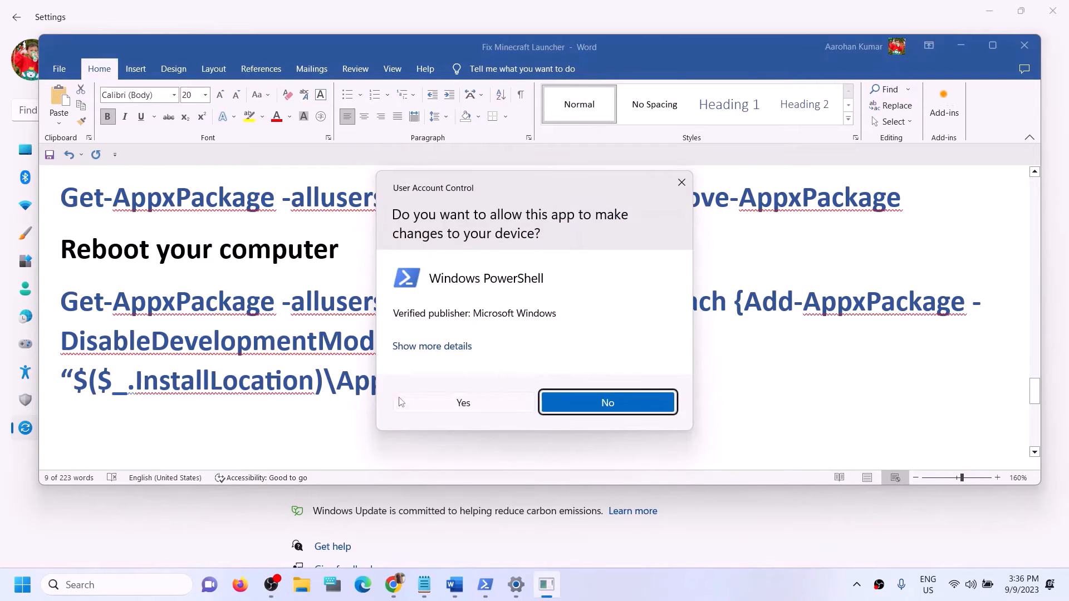
click(400, 402)
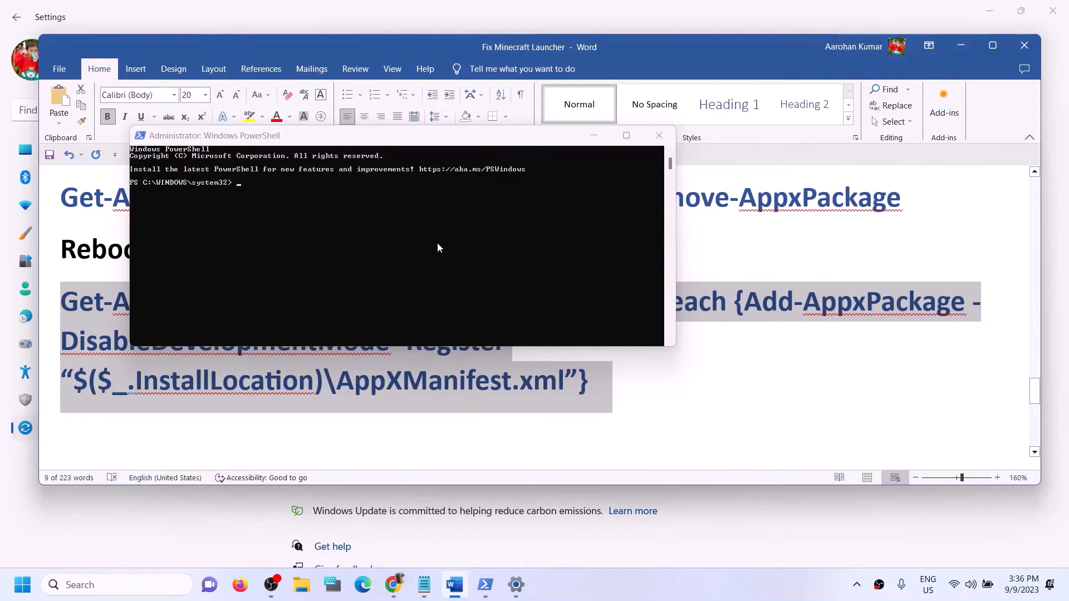
Step: Run the re-registration command in admin PowerShell, then search Windows for 'store'
key(ctrl+v)
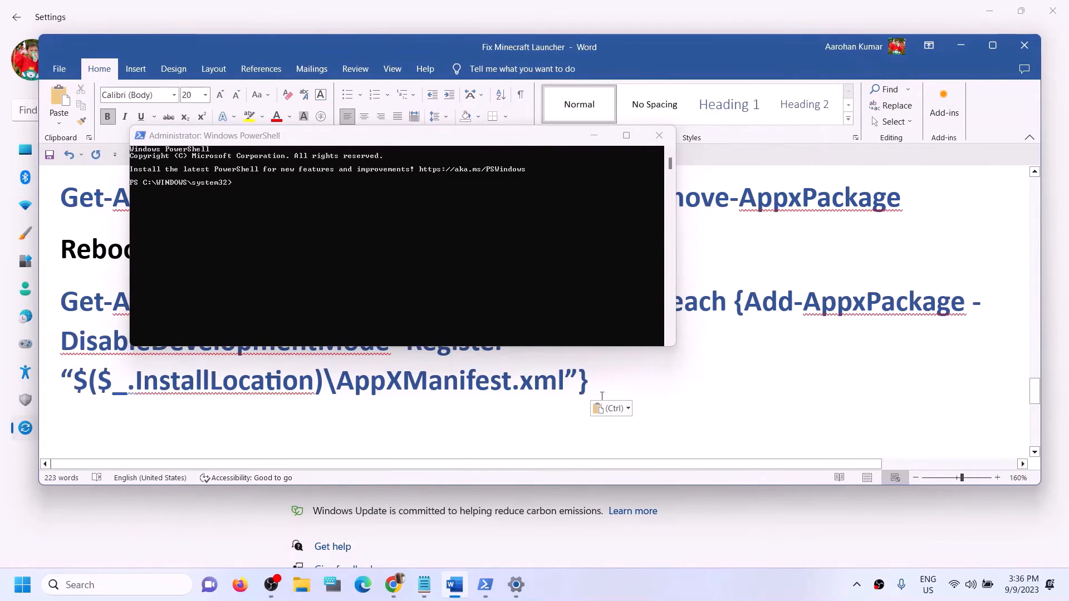
drag(537, 367, 77, 311)
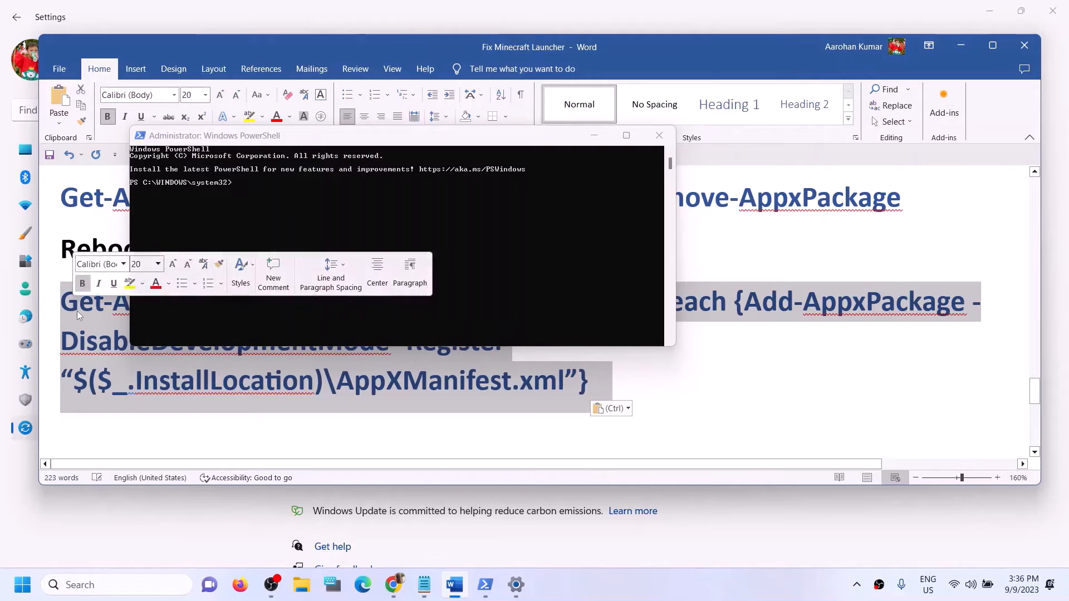
right_click(77, 311)
click(108, 359)
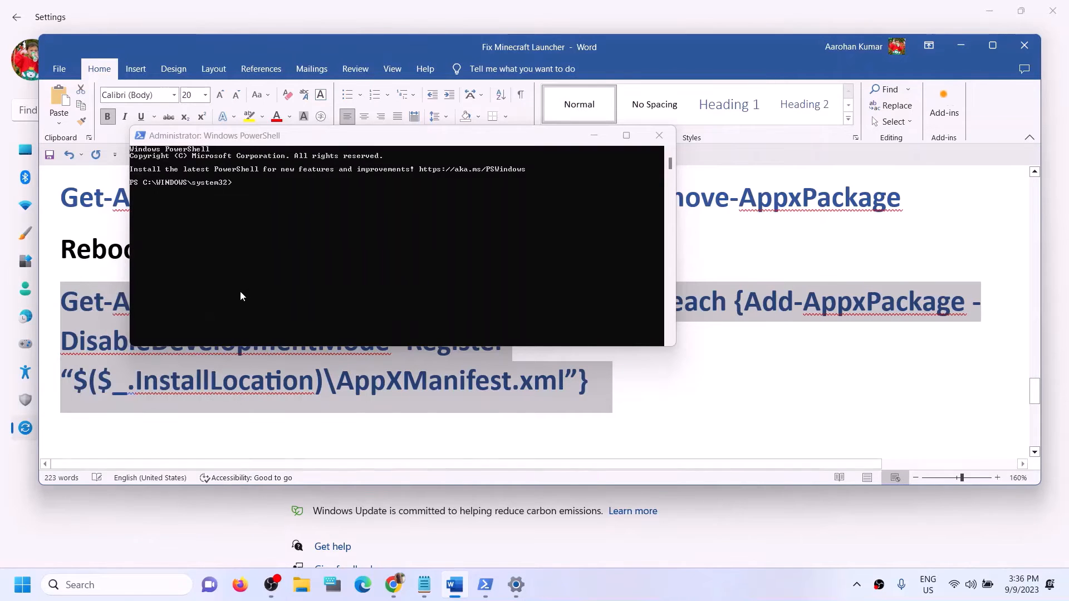
click(267, 252)
right_click(267, 252)
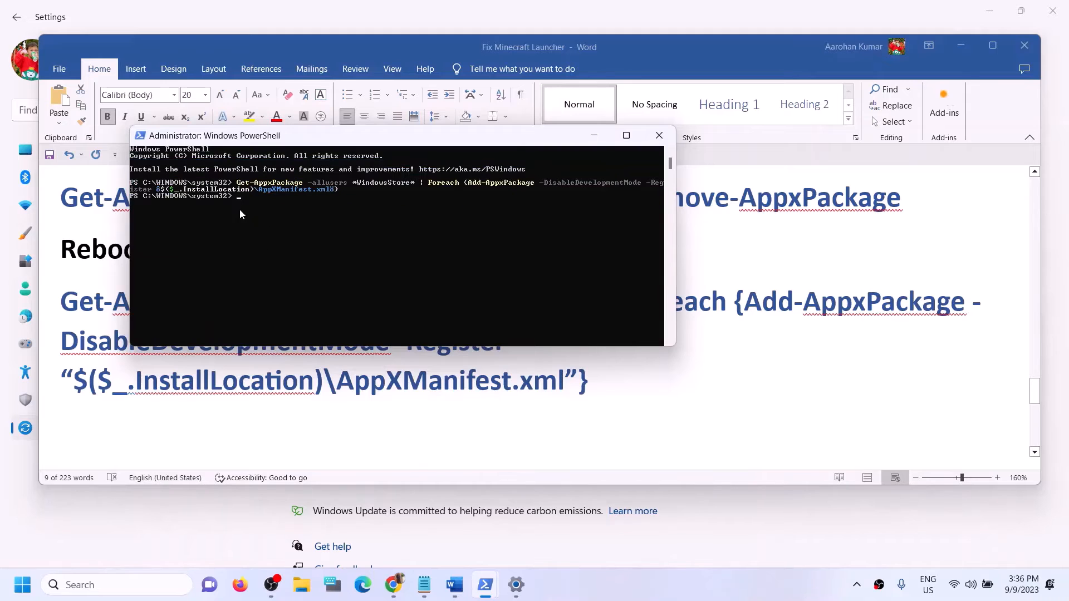
click(130, 579)
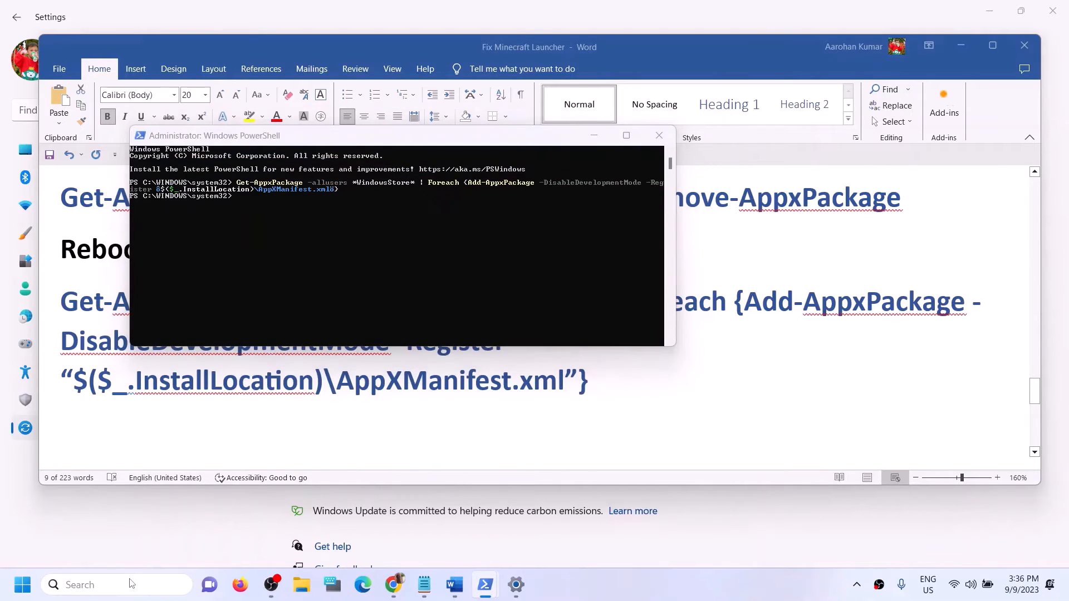
text(store)
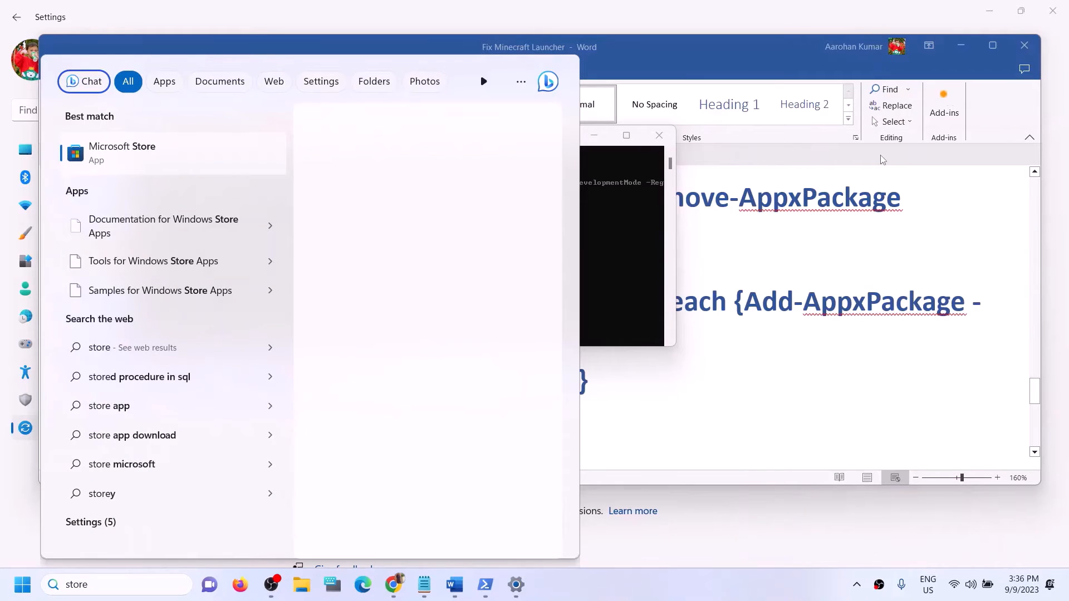
Step: Launch Microsoft Store and highlight the Step 13 drive instruction in the notes
click(241, 139)
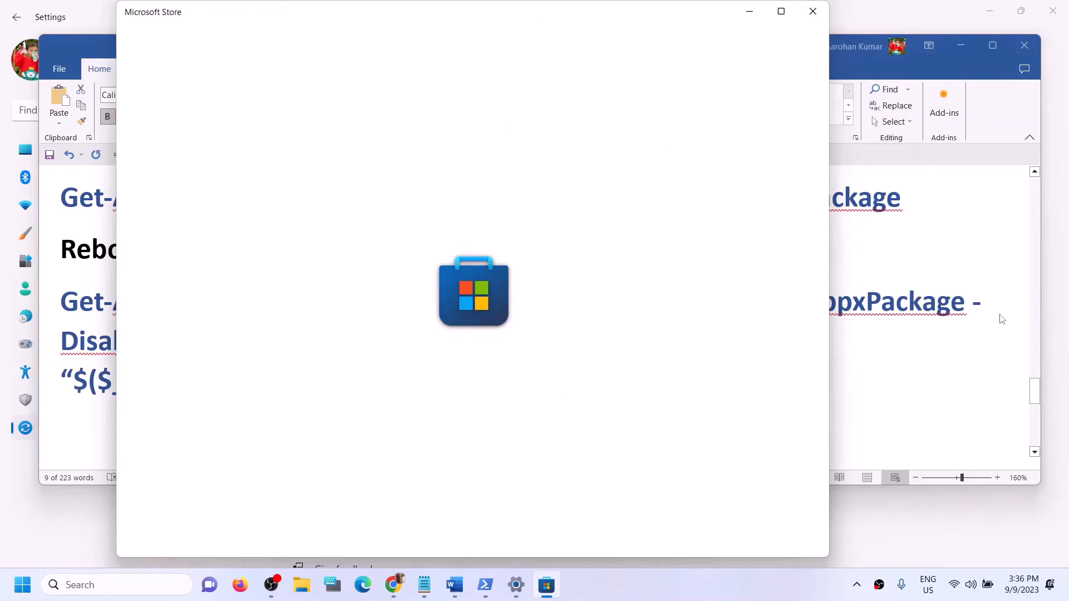
click(1001, 317)
click(577, 394)
scroll(344, 385, down, 3)
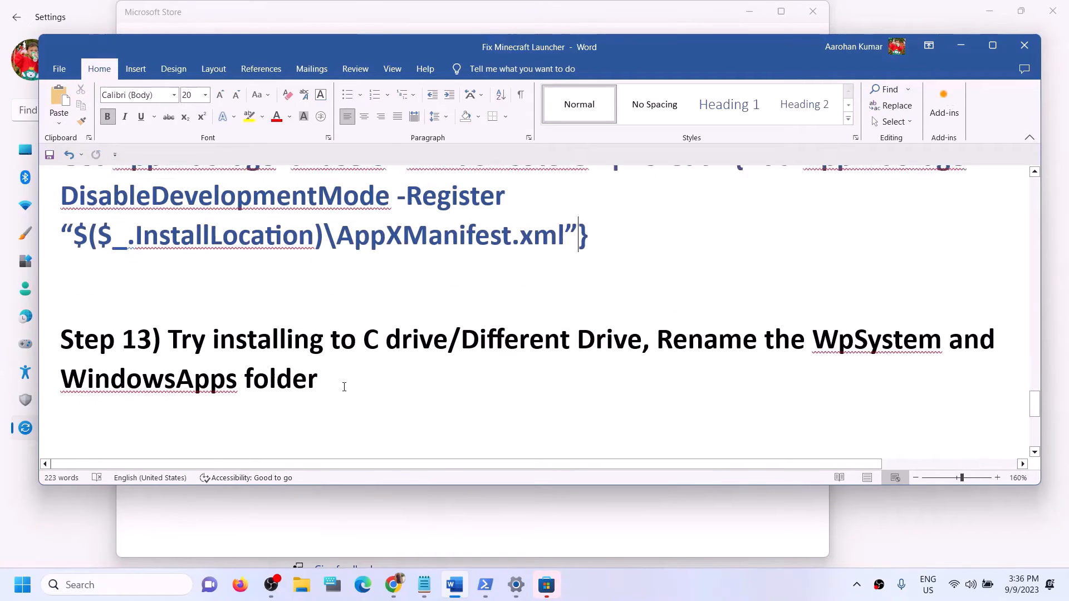
drag(209, 325, 618, 328)
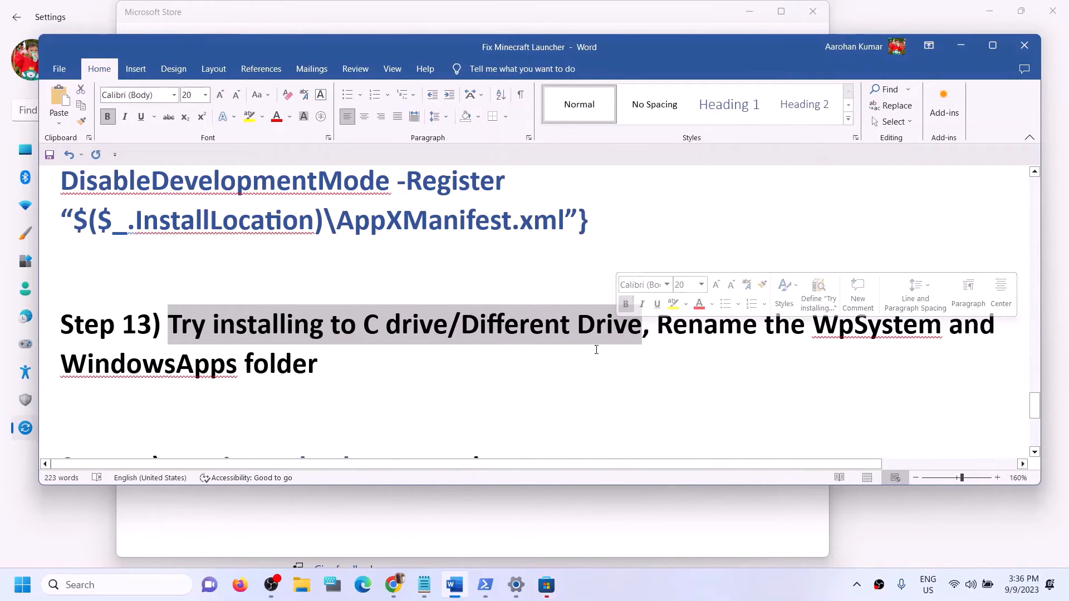
Step: Go to the System page in the Windows Settings window
click(256, 519)
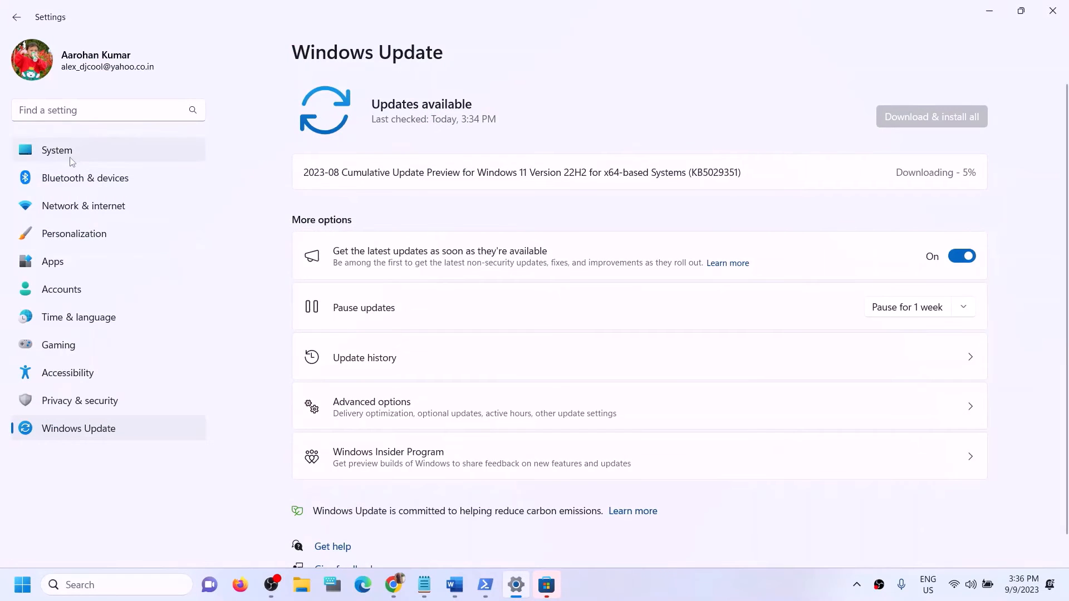
click(127, 162)
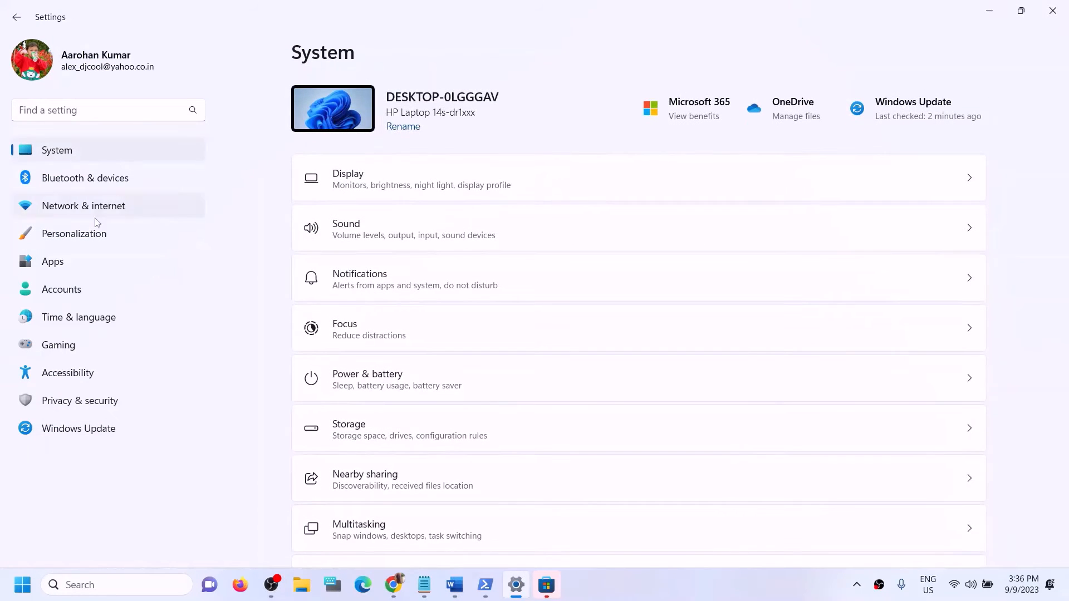
scroll(557, 431, down, 6)
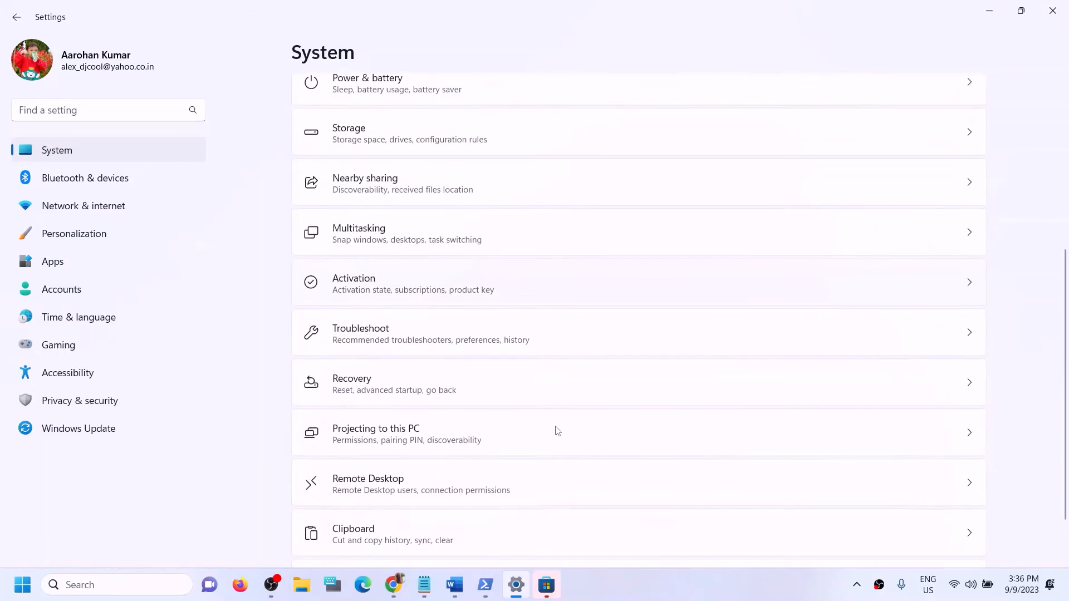
scroll(557, 431, up, 4)
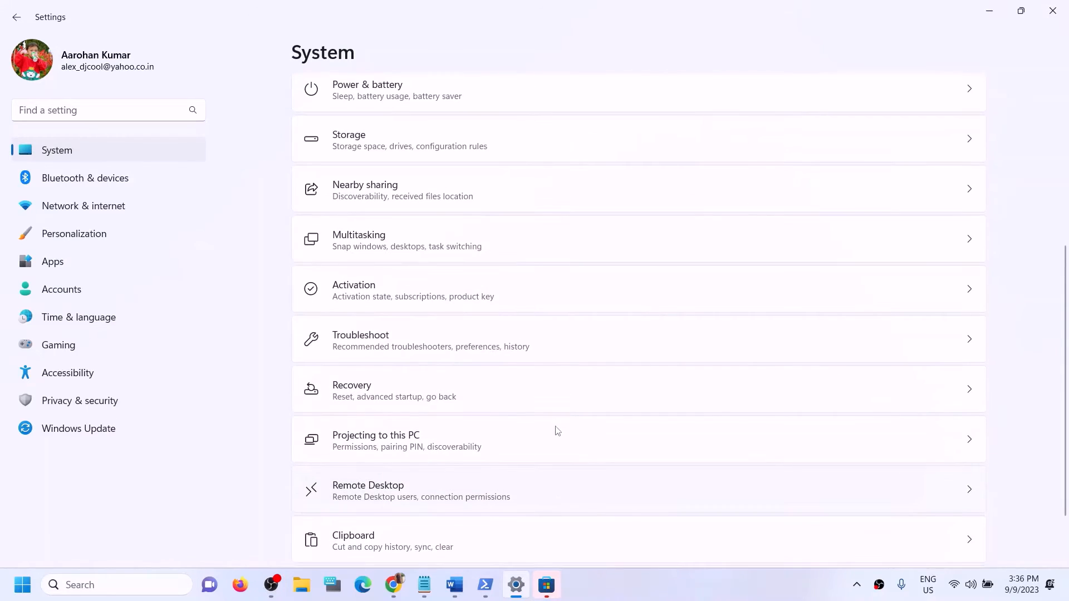
scroll(556, 431, up, 3)
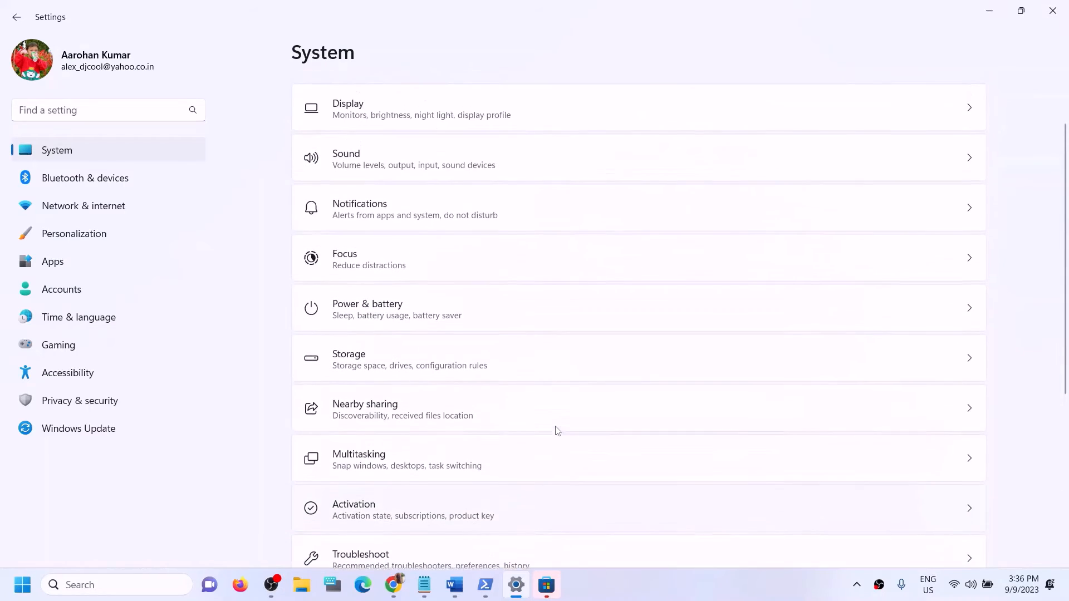
click(454, 586)
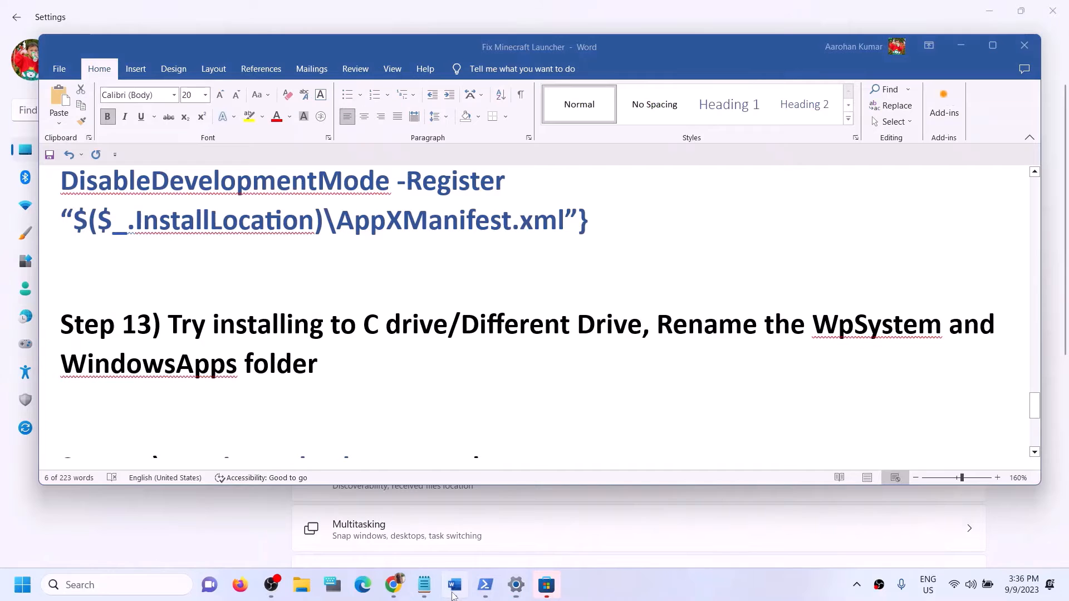
click(454, 585)
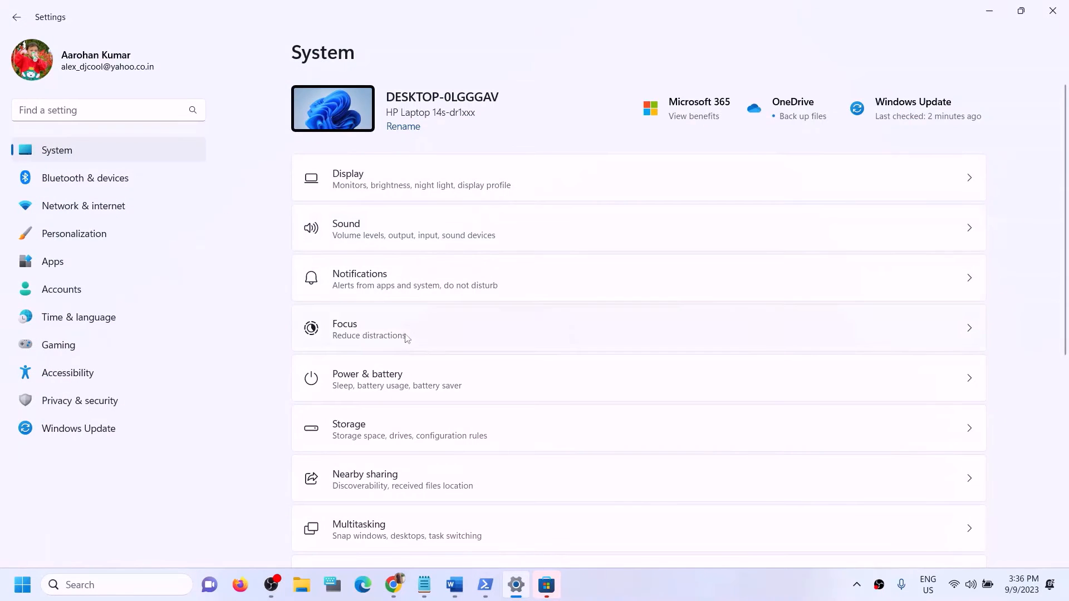
scroll(407, 338, down, 1)
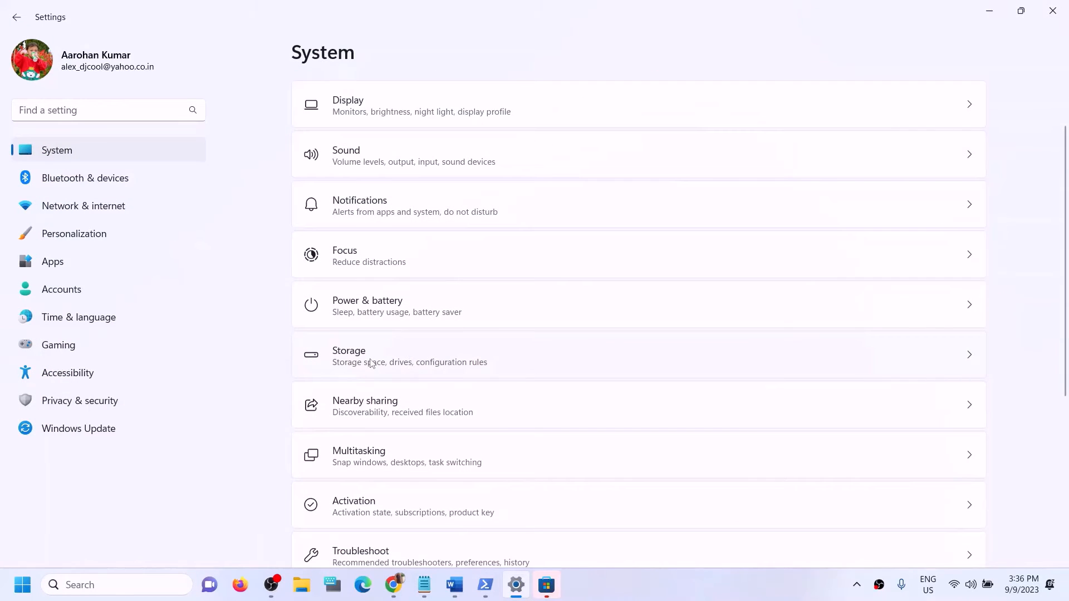
Step: Navigate through Storage and Advanced storage settings to 'Where new content is saved'
click(378, 366)
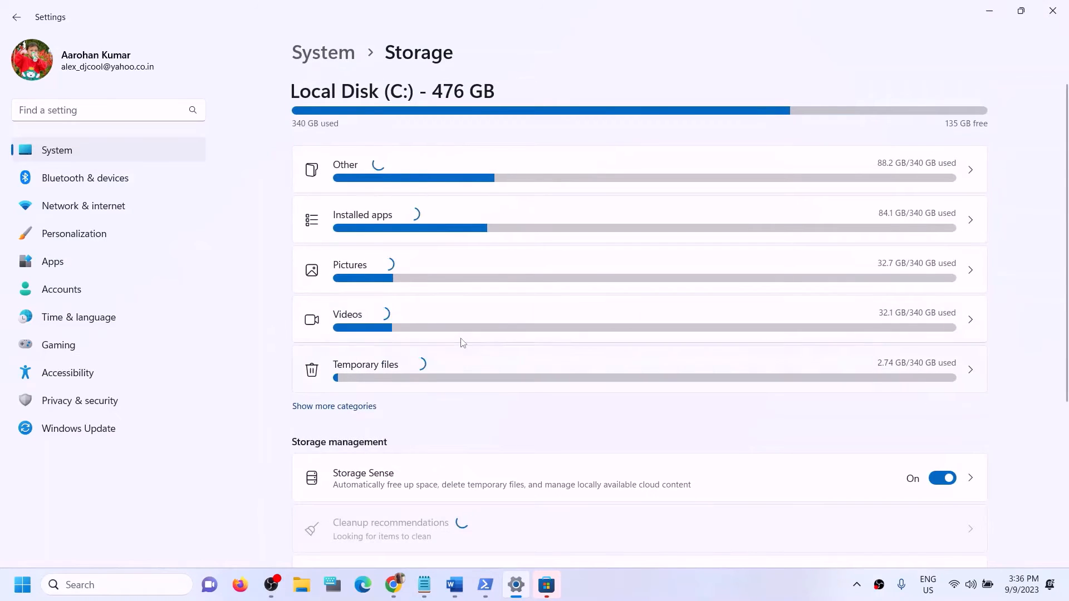
scroll(468, 343, down, 3)
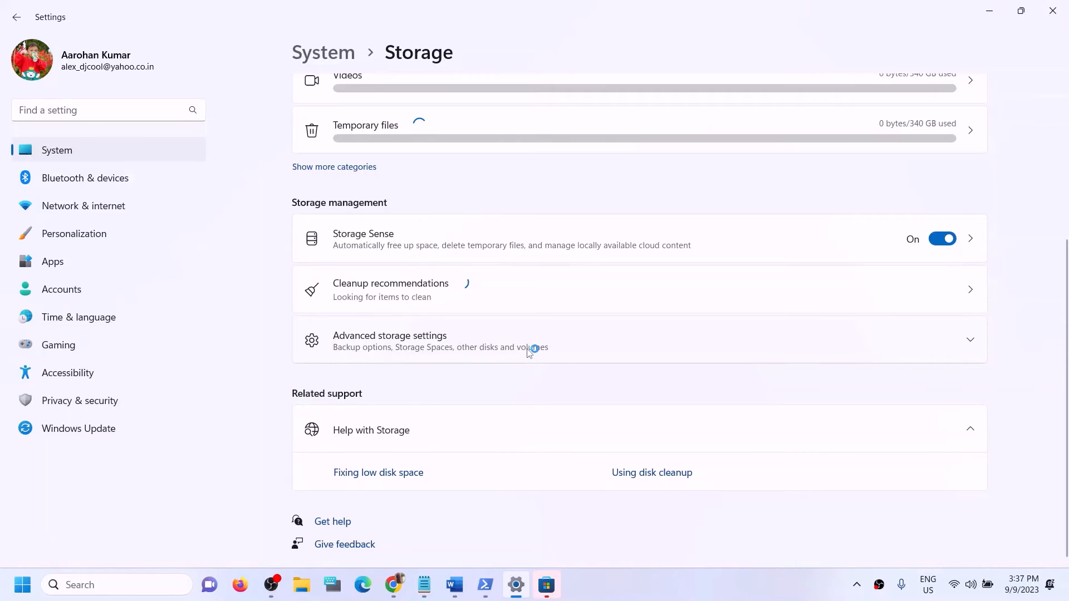
click(410, 339)
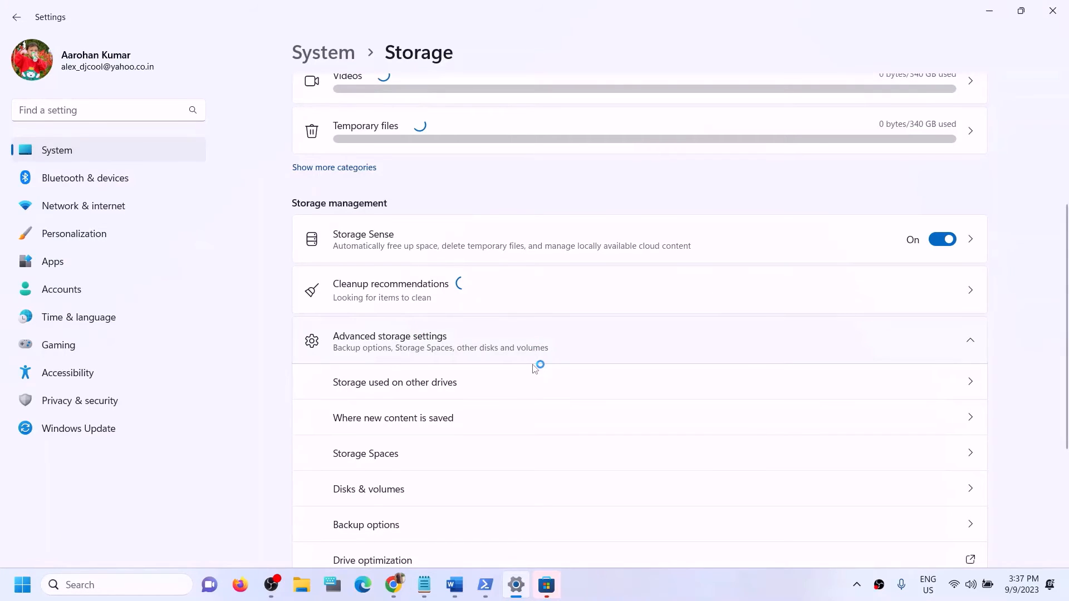
scroll(534, 368, down, 1)
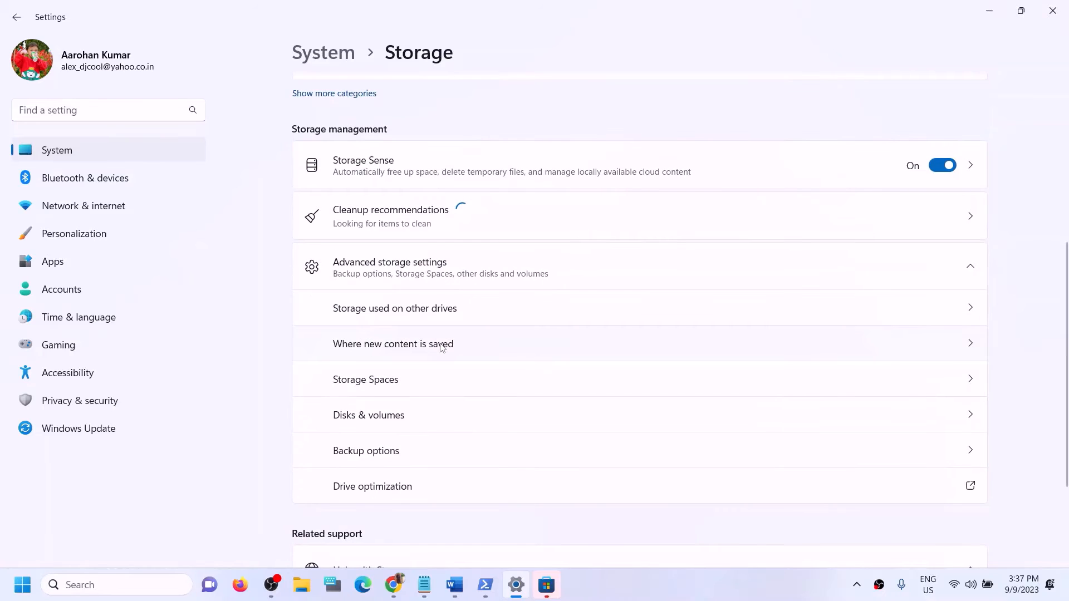
click(442, 345)
Step: Set new apps to USB Drive (E:) and apply, then pick Local Disk (C:)
click(393, 157)
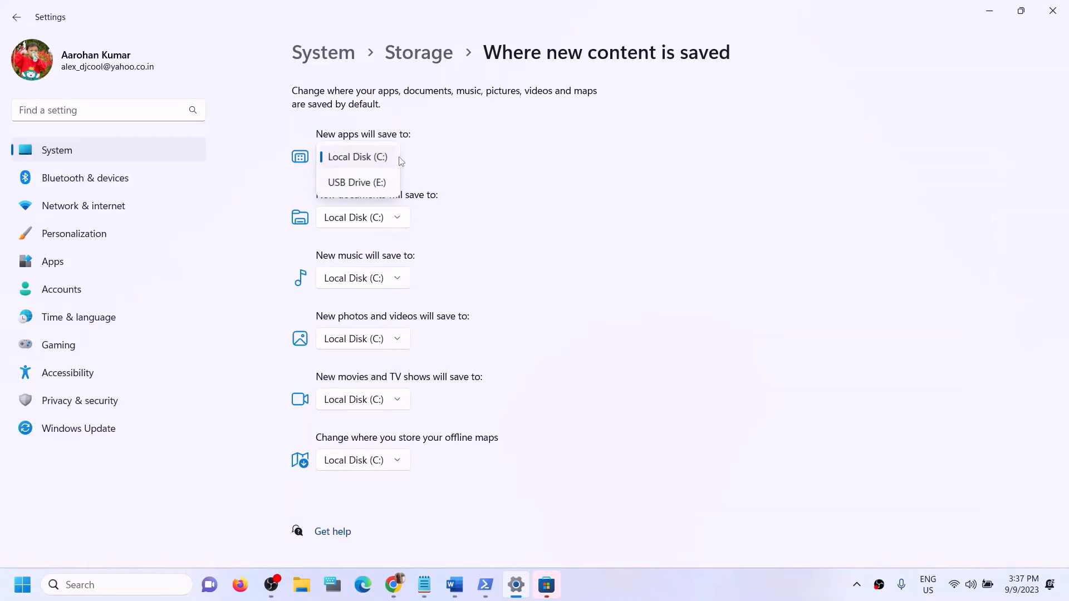
click(380, 183)
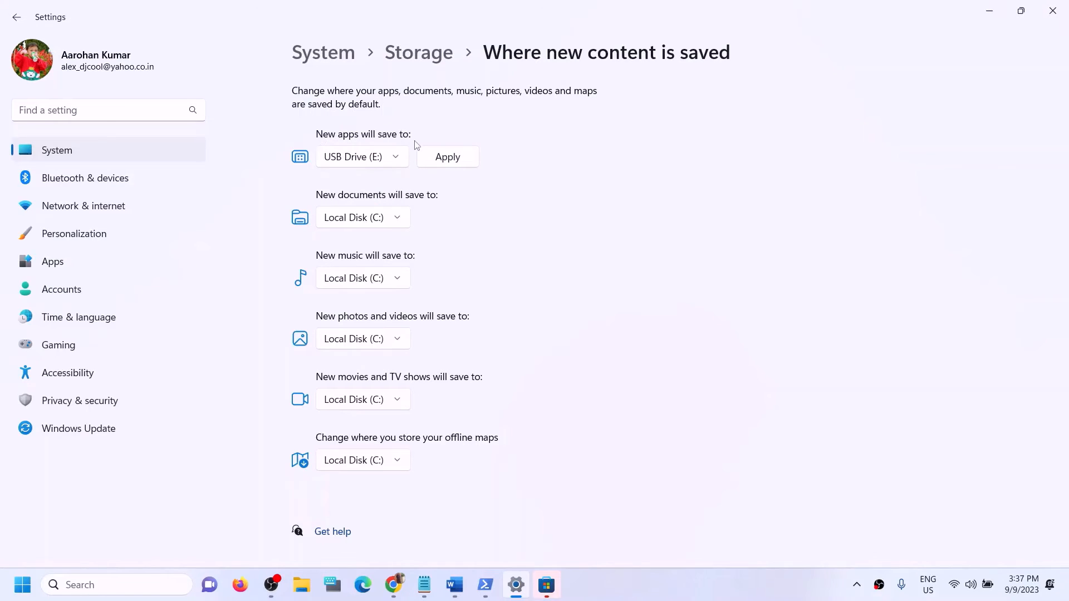
click(436, 160)
click(362, 158)
click(373, 136)
Step: Apply Local Disk (C:) for new apps and search Microsoft Store for 'minecraft l'
click(455, 162)
click(546, 585)
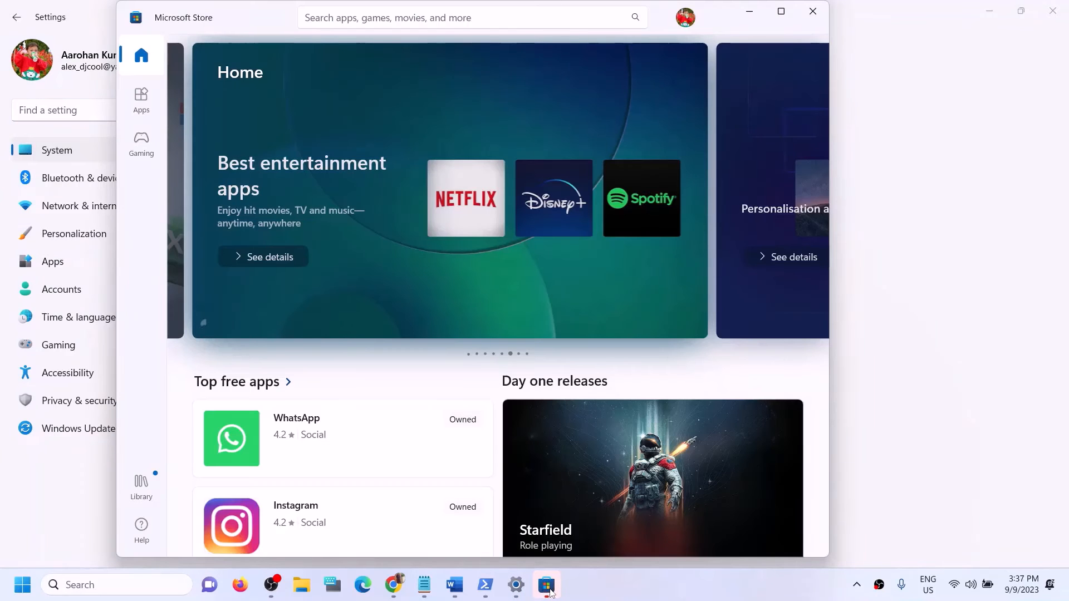
click(452, 22)
text(m)
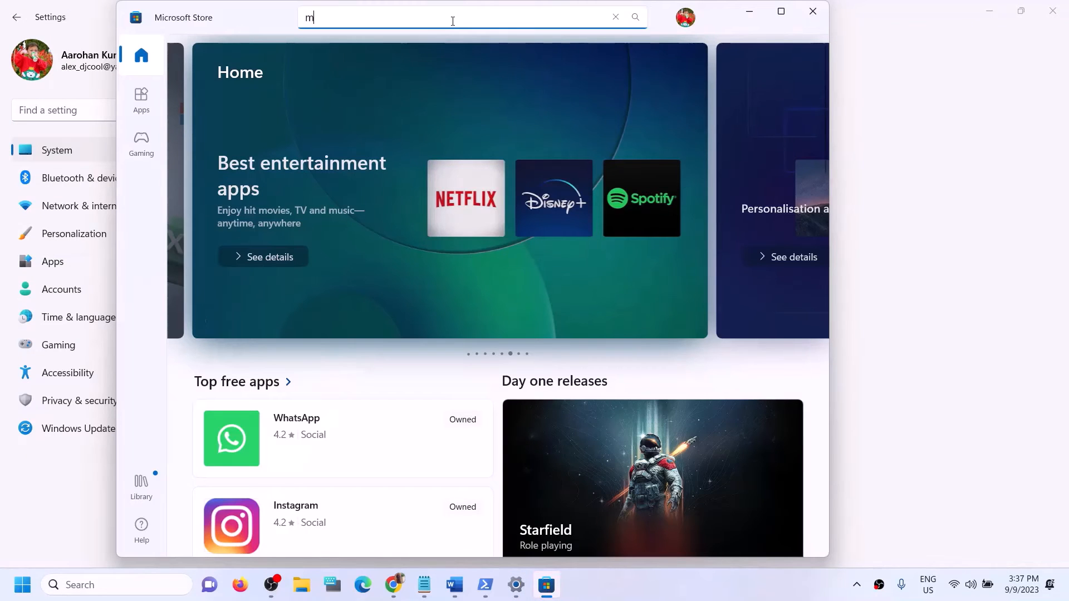
text(inecraft l)
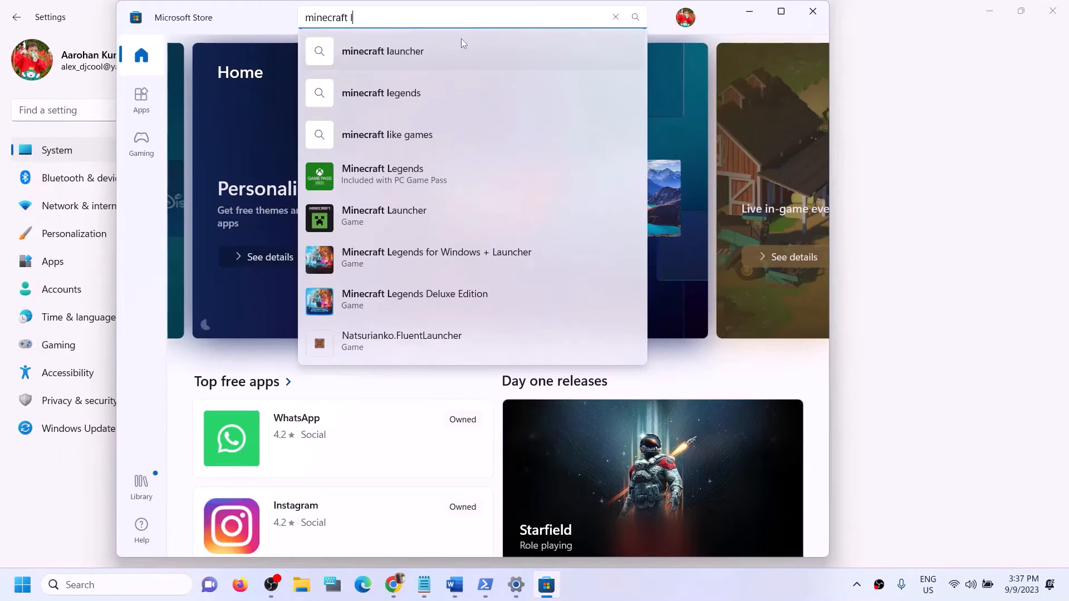
Step: Open the Minecraft Launcher page, then show the New apps drive list in Settings
click(398, 218)
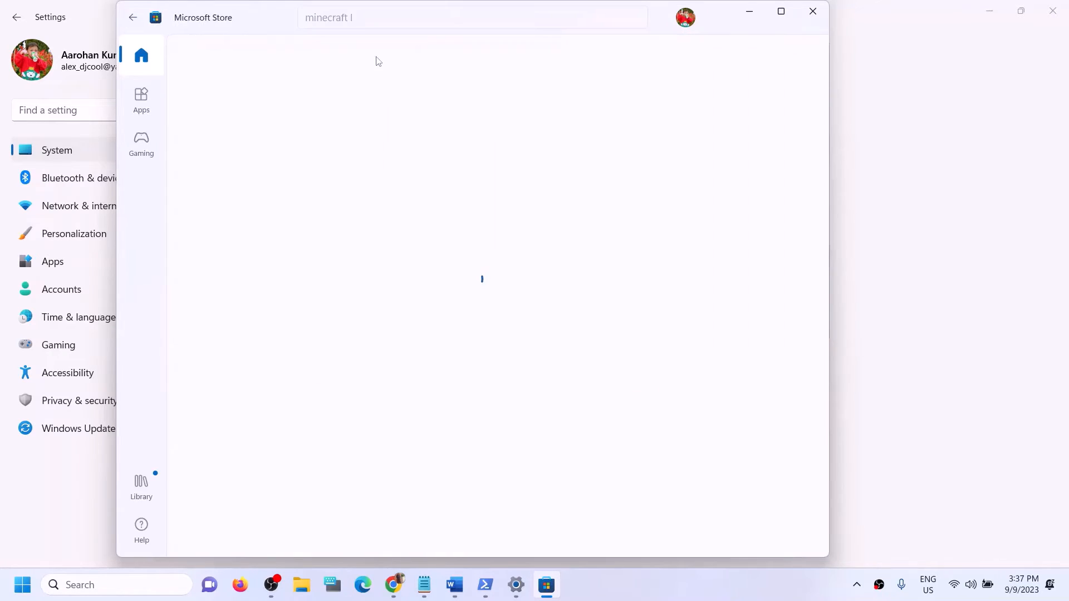
click(841, 283)
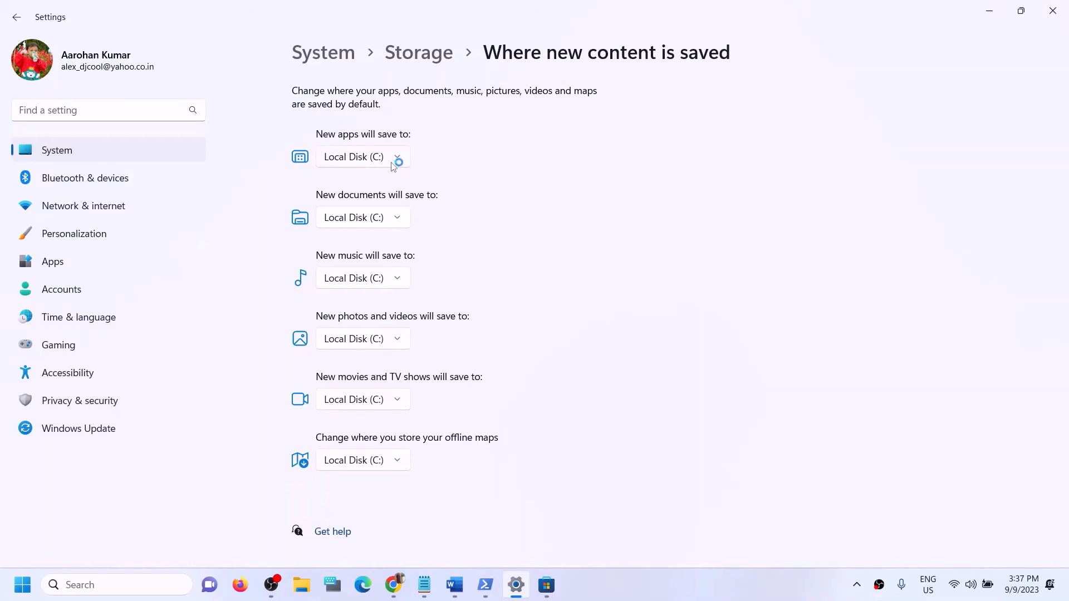
click(398, 159)
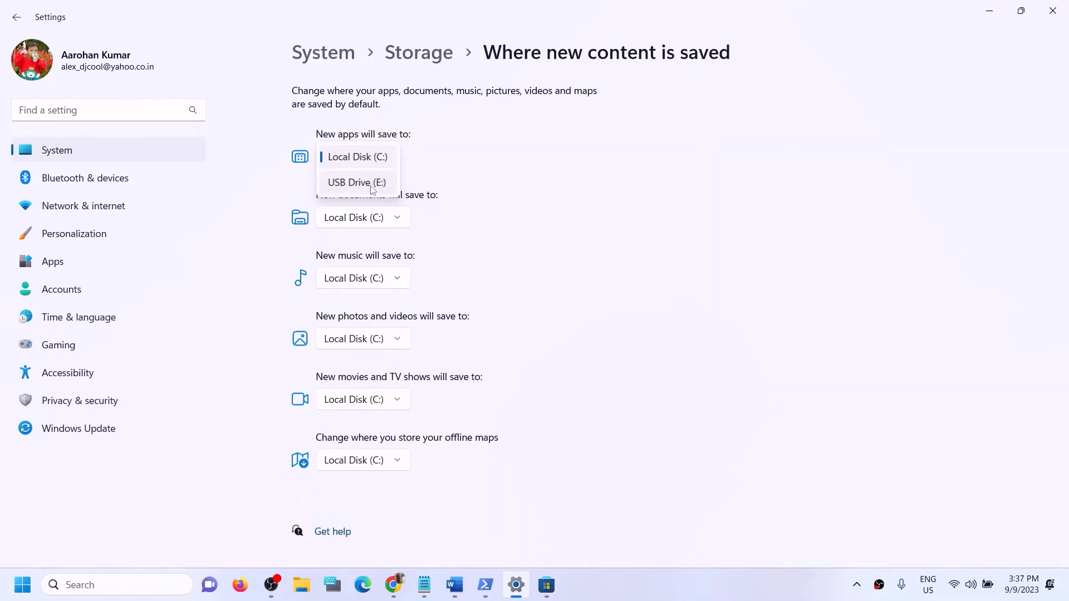
Step: Save new apps to USB Drive (E:) and bring the Minecraft Launcher Store page forward
click(372, 188)
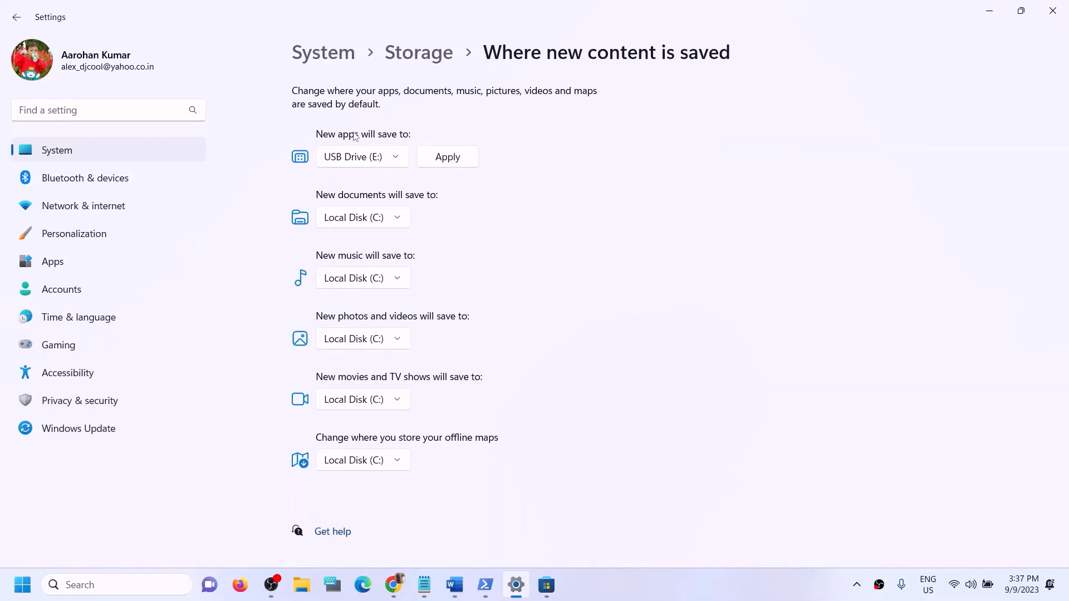
click(546, 584)
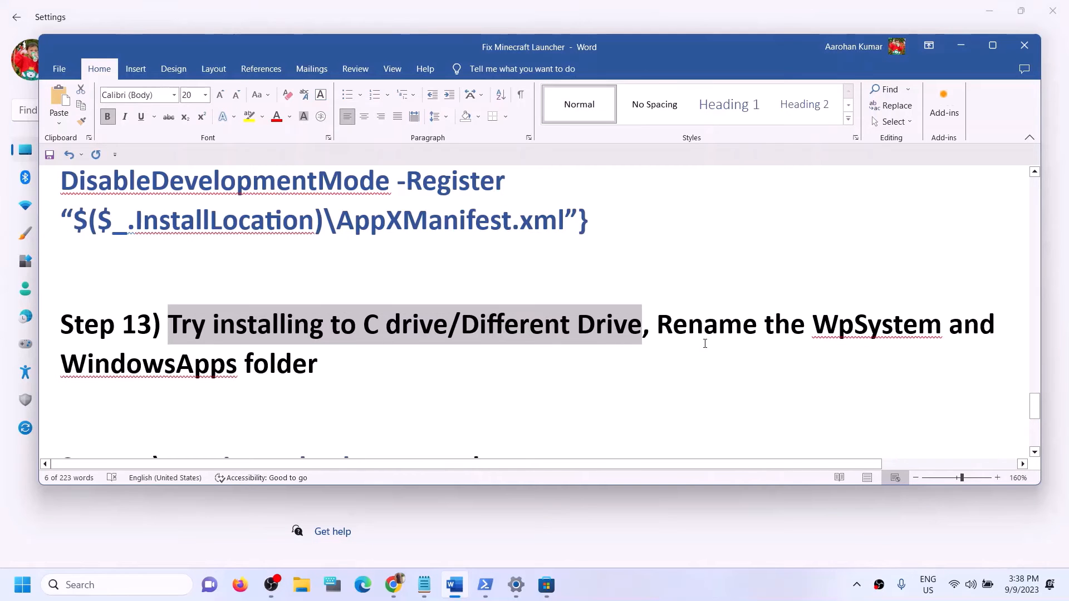
click(705, 344)
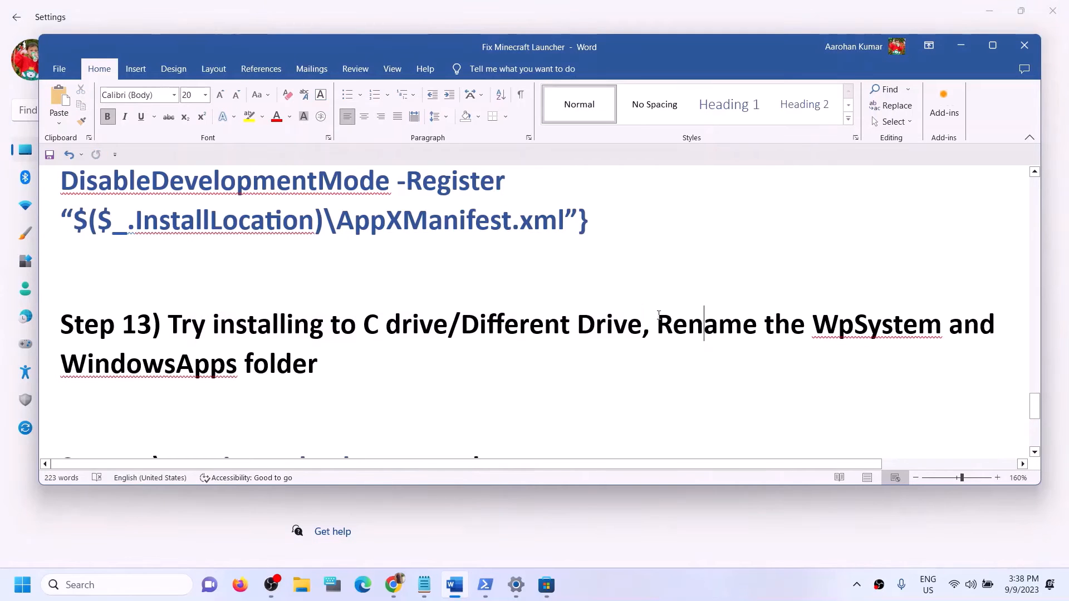
drag(657, 326, 337, 373)
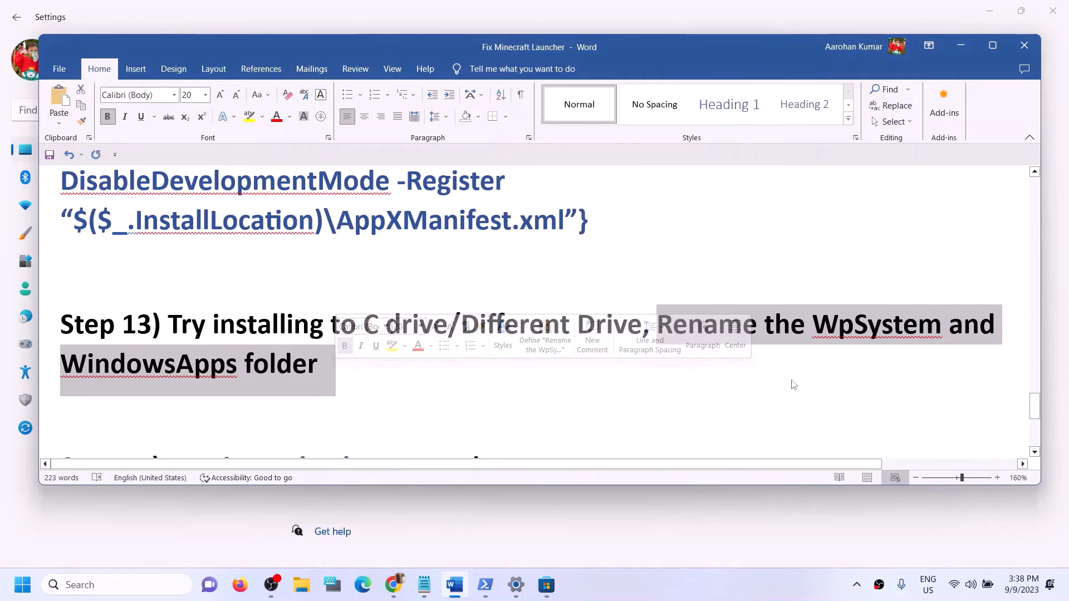
key(Right)
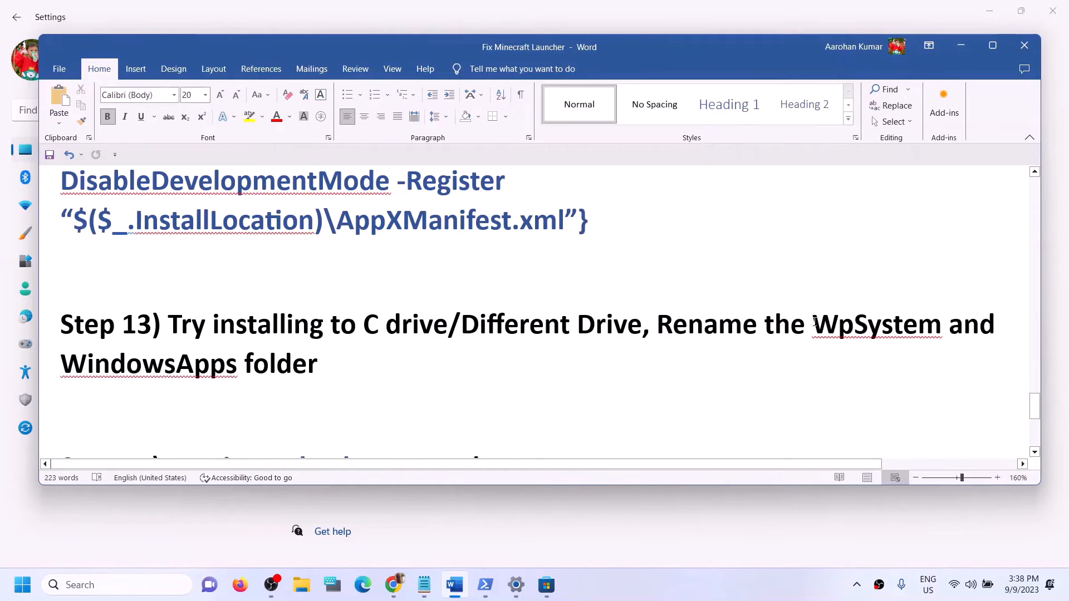
drag(908, 323, 406, 389)
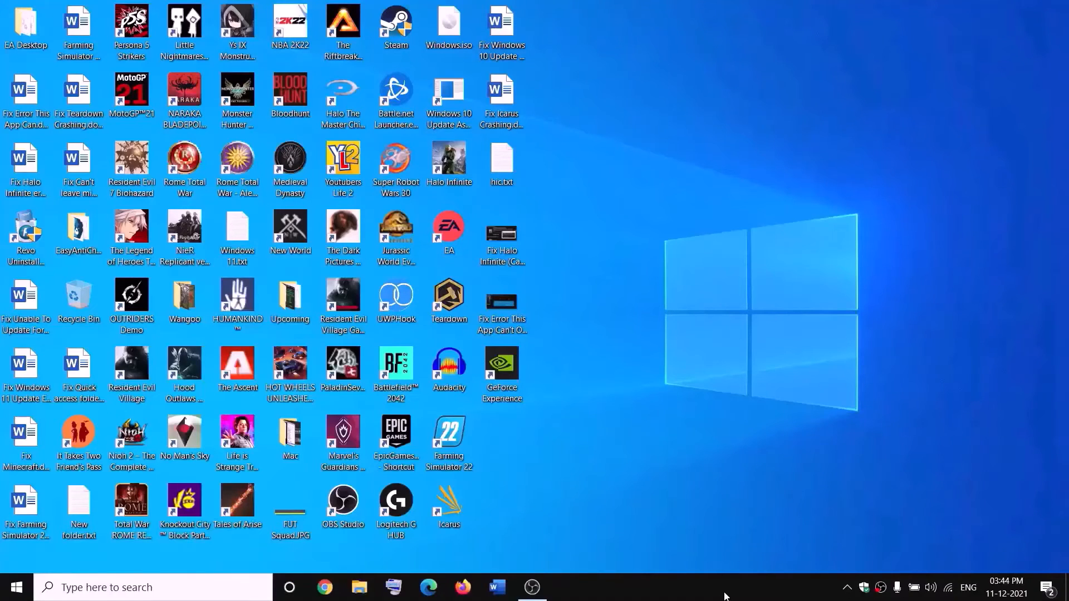
Step: Open New Volume (D:) in File Explorer and open the WpSystem folder's properties
click(366, 587)
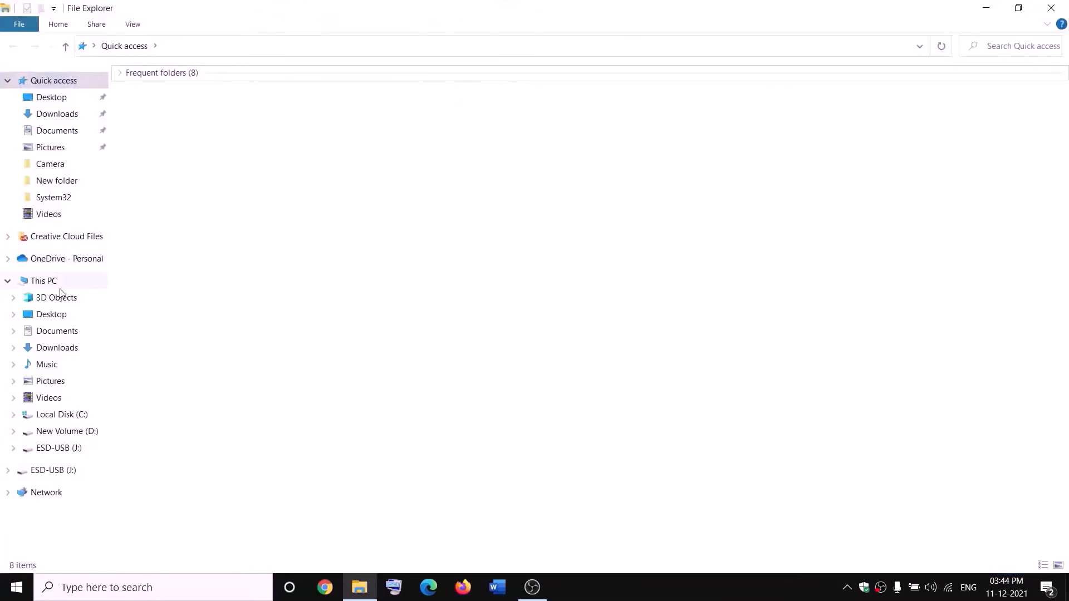
click(55, 281)
double_click(398, 207)
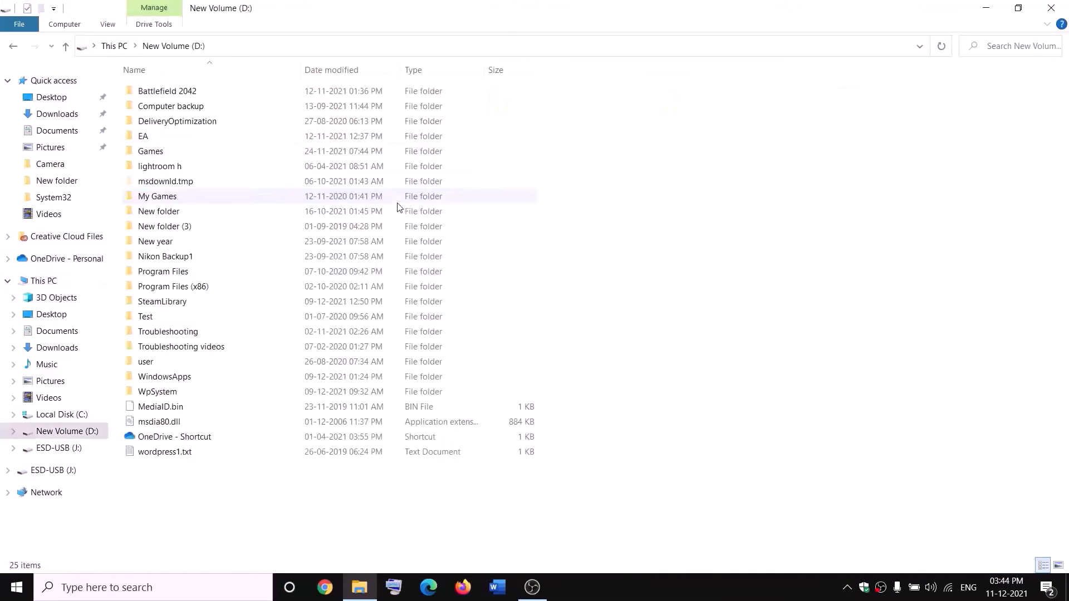
click(172, 393)
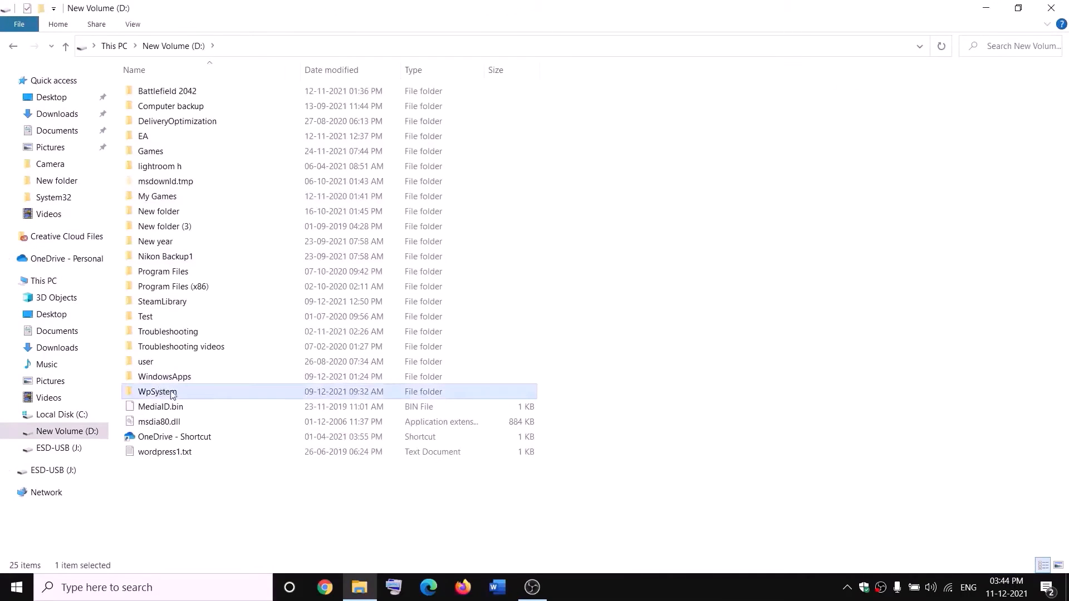
right_click(167, 395)
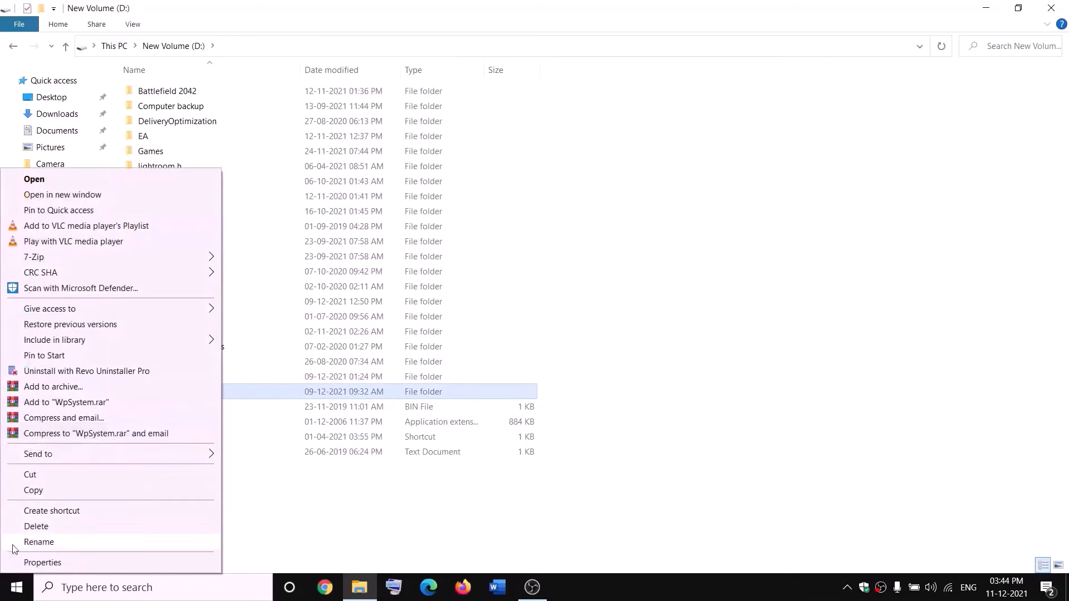
click(337, 505)
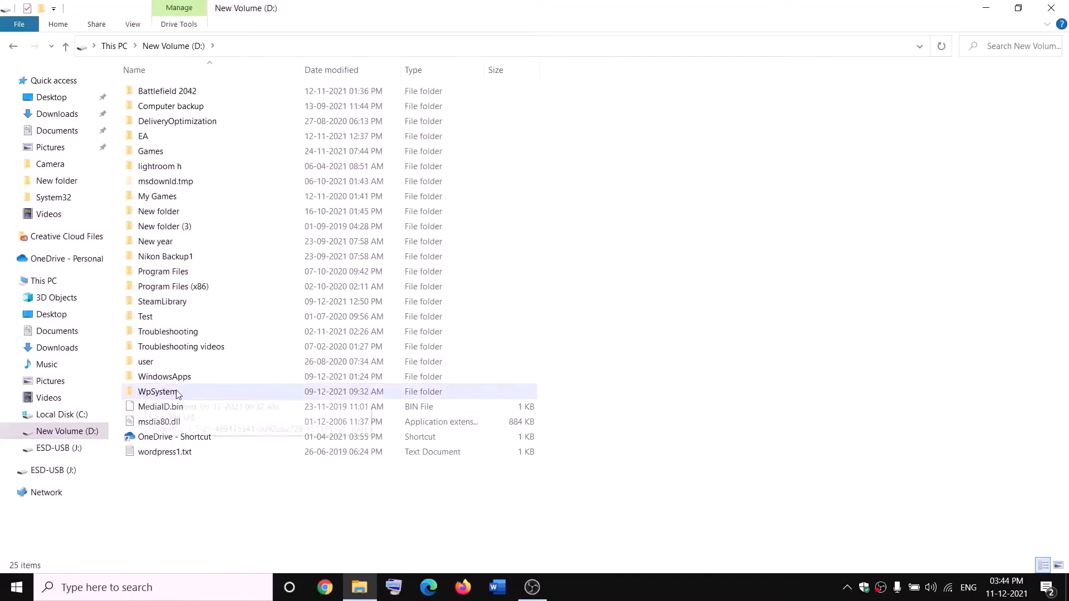
mouse_move(162, 395)
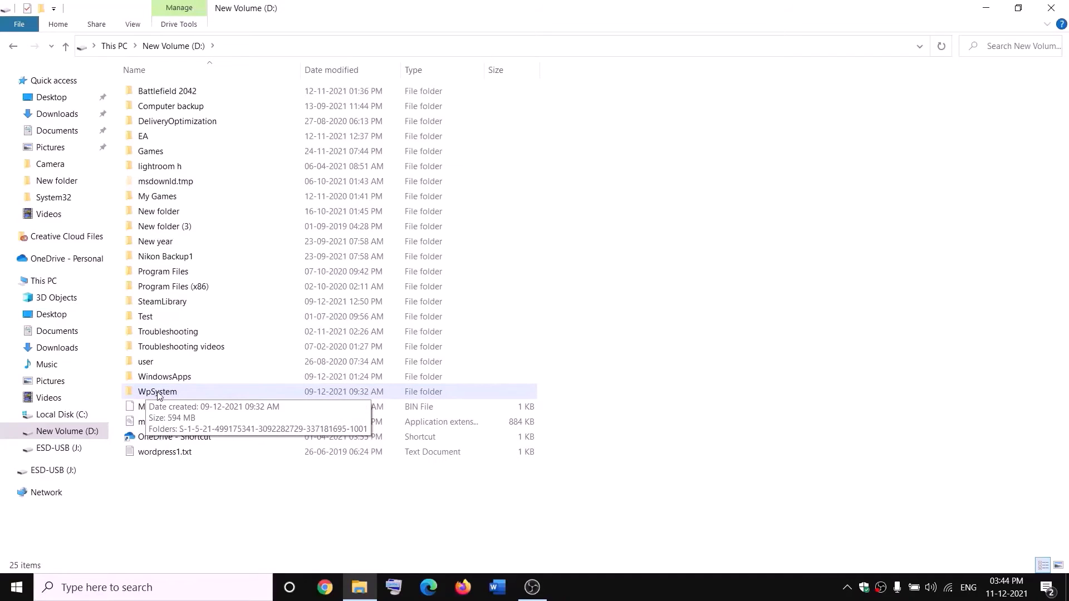
right_click(157, 395)
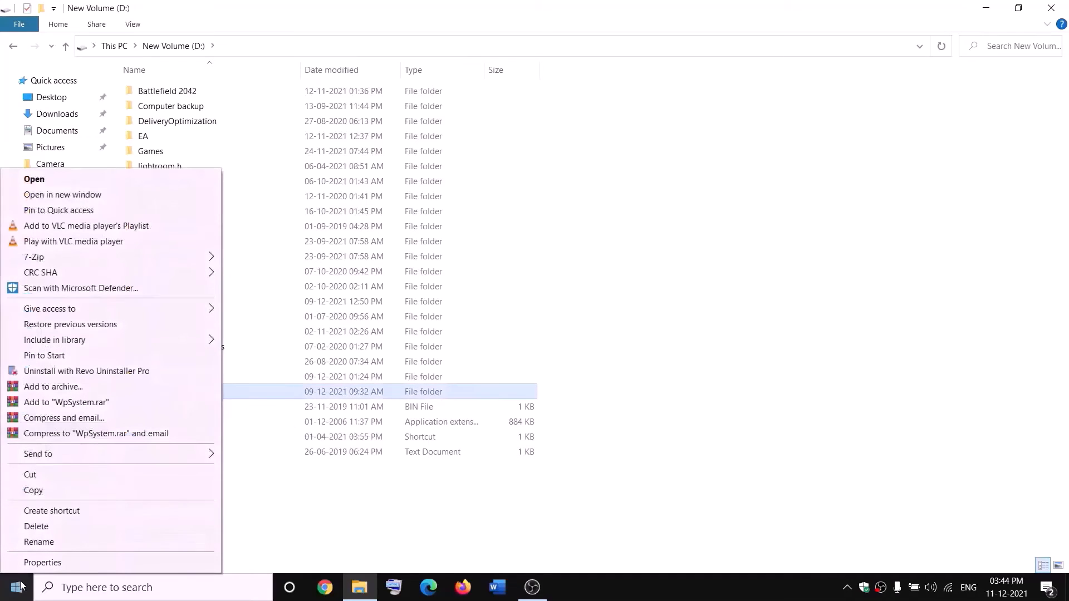
click(43, 562)
Step: In WpSystem's advanced security settings, change the owner to everyone
drag(317, 248, 461, 155)
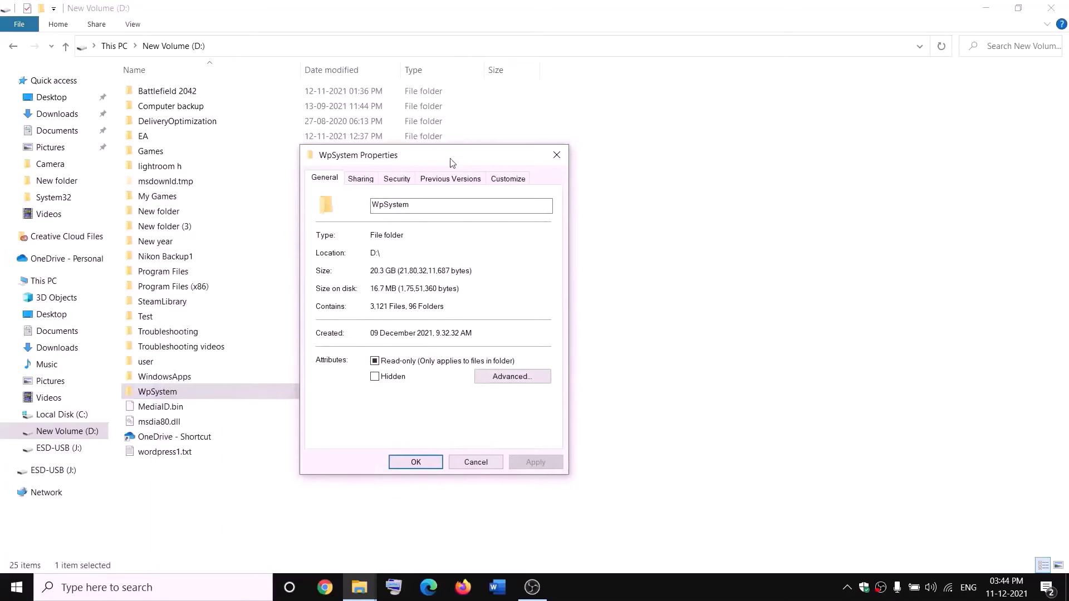
click(397, 181)
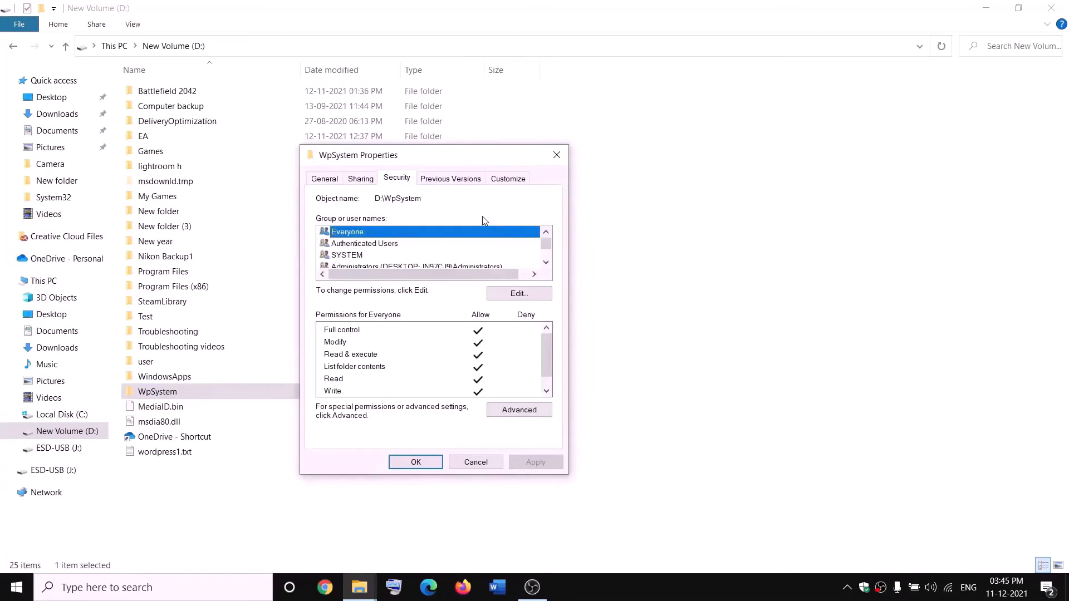
click(530, 401)
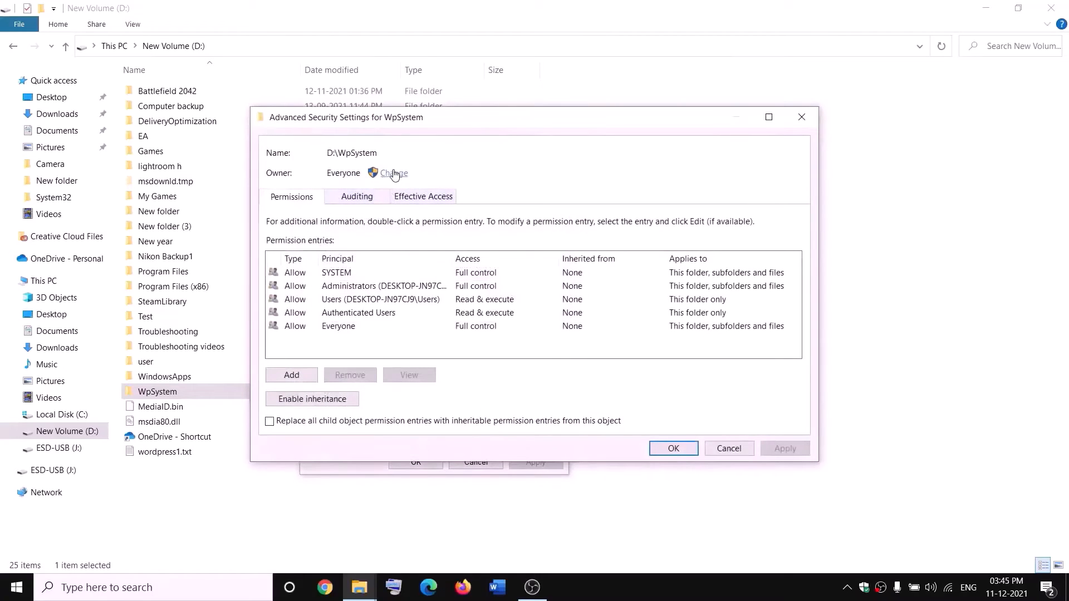
click(395, 173)
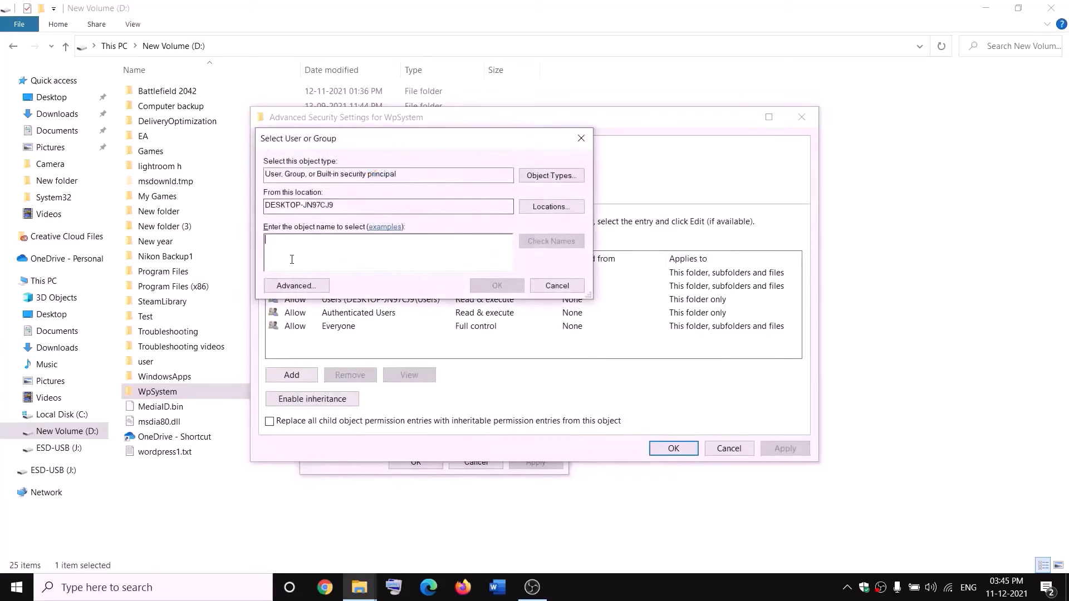
text(e)
key(BackSpace)
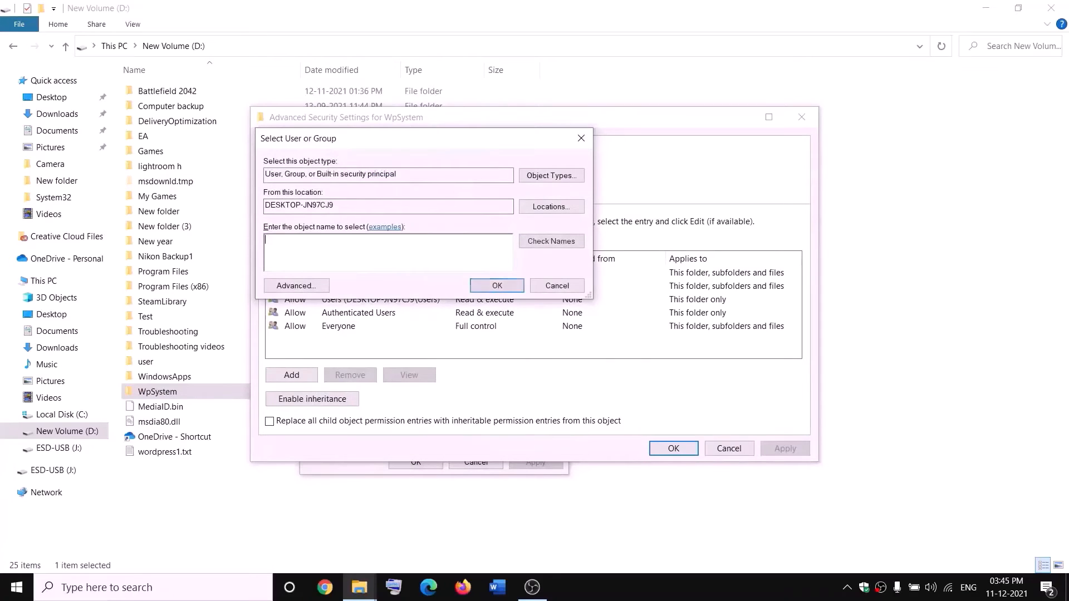
text(everyone)
double_click(321, 238)
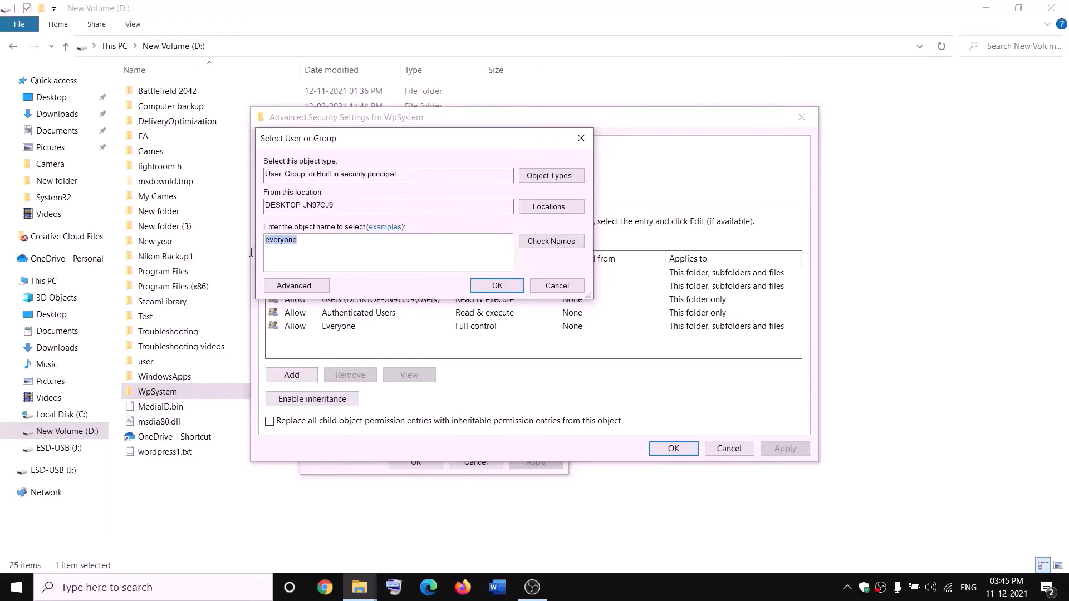
click(558, 245)
click(496, 286)
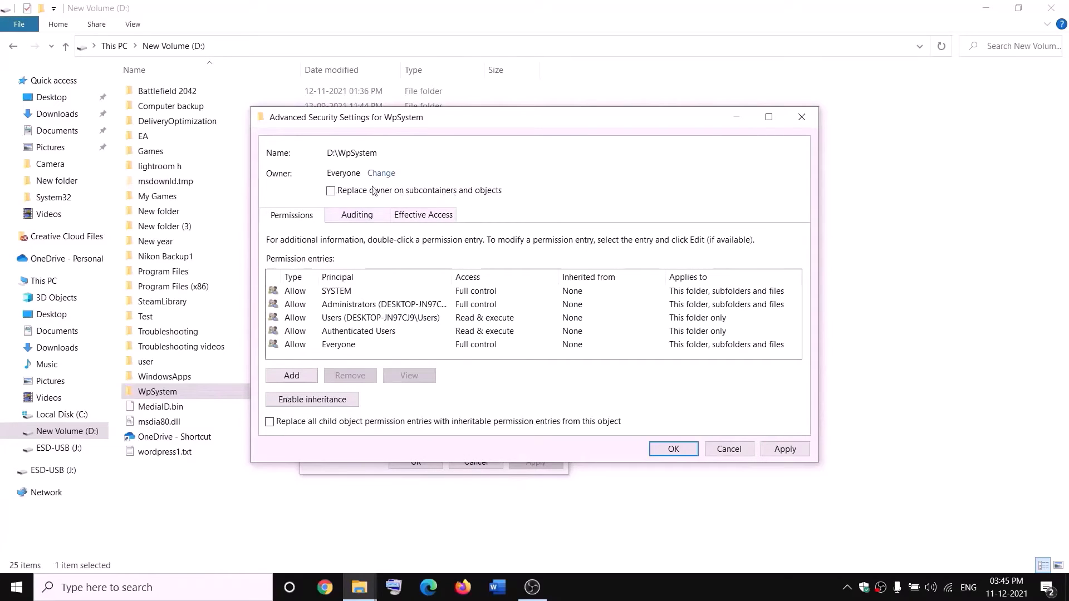
Step: Replace the owner on all subcontainers and objects, apply, and close the dialogs
click(331, 191)
click(785, 449)
click(673, 450)
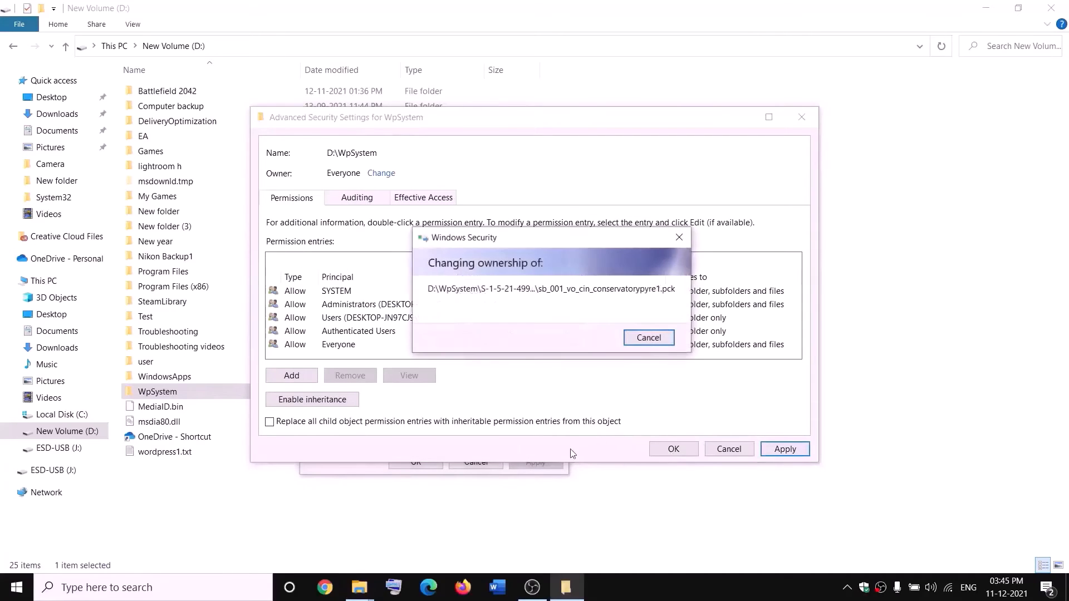
click(637, 353)
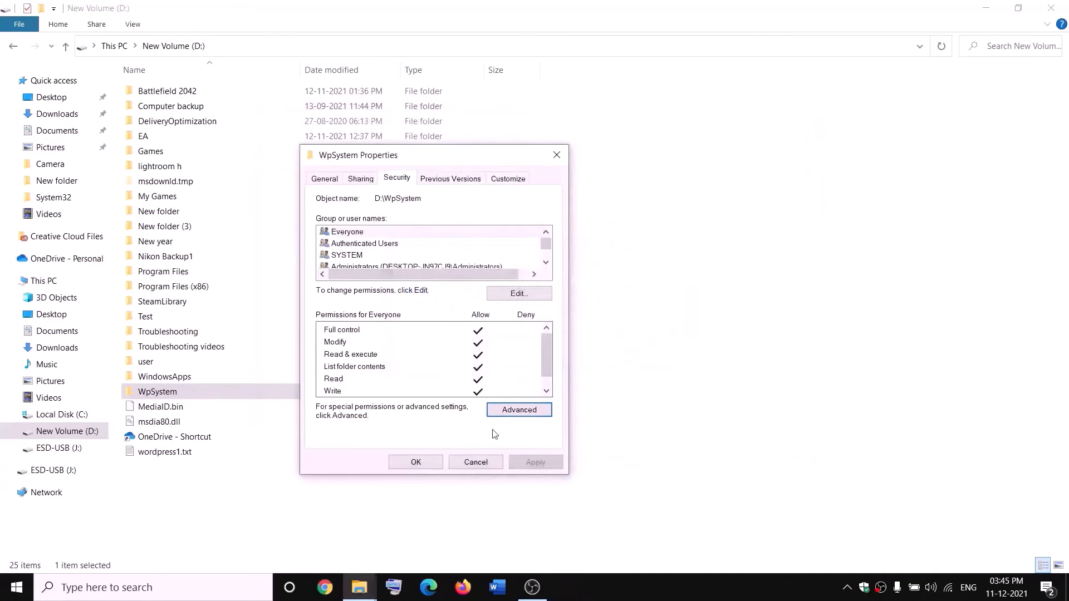
click(416, 461)
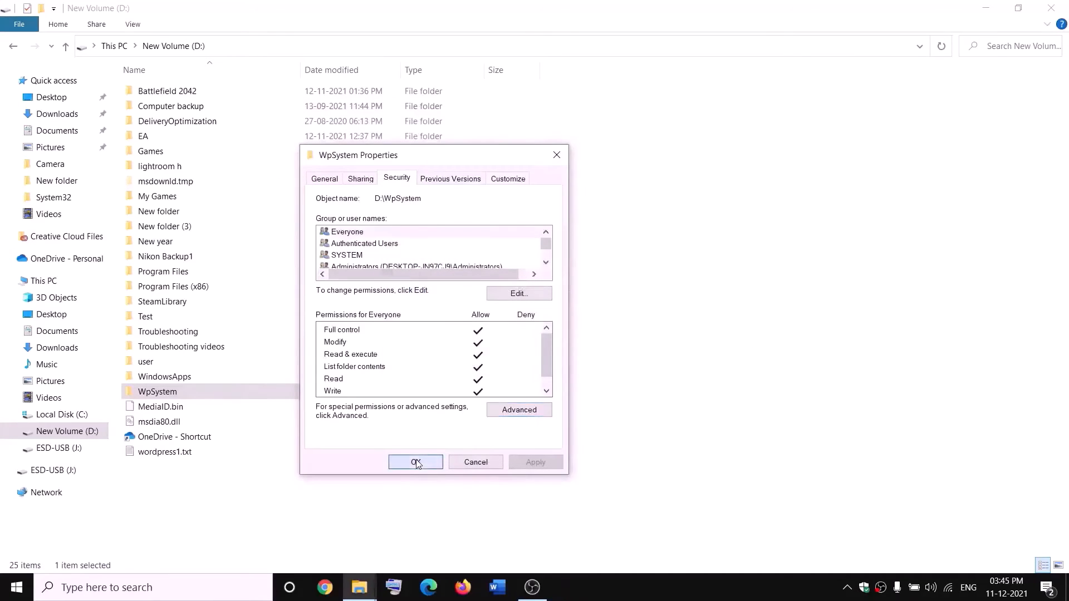
Step: Add a permission entry for Everyone in WpSystem's advanced security settings
right_click(159, 395)
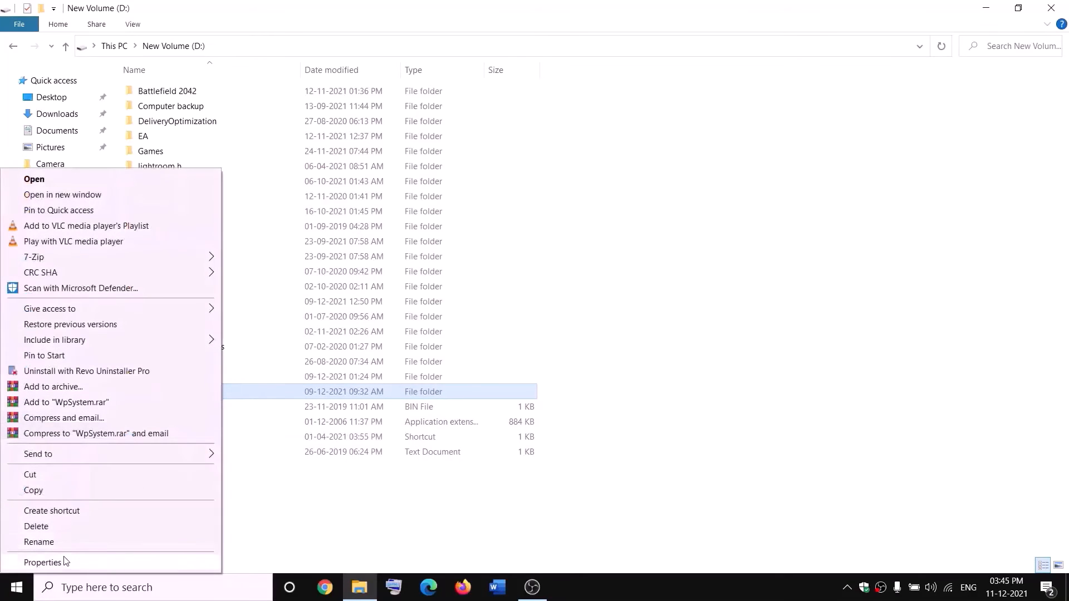
click(44, 562)
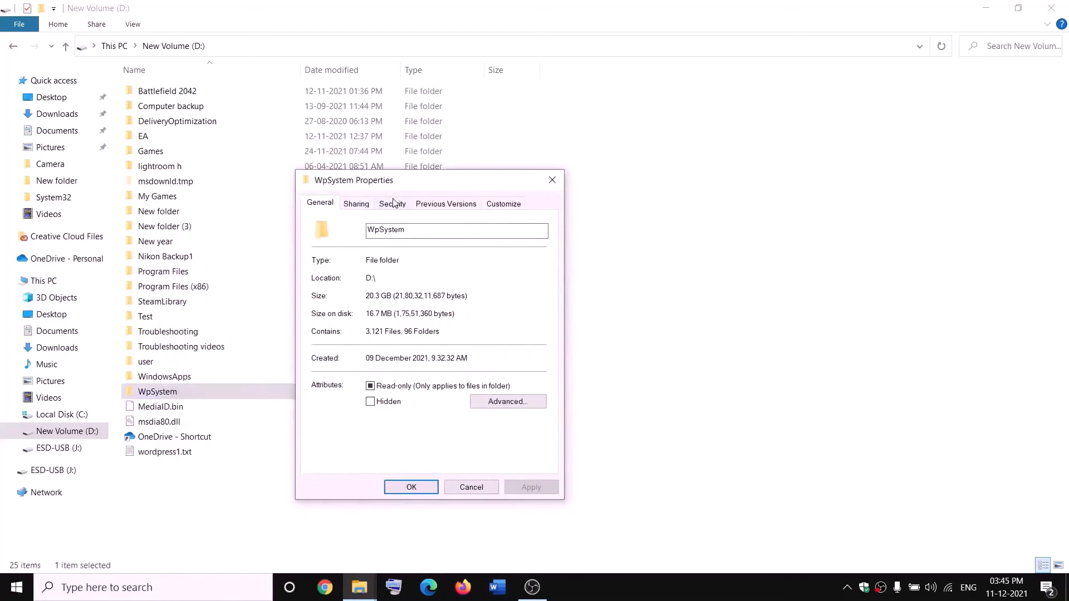
click(394, 203)
click(520, 440)
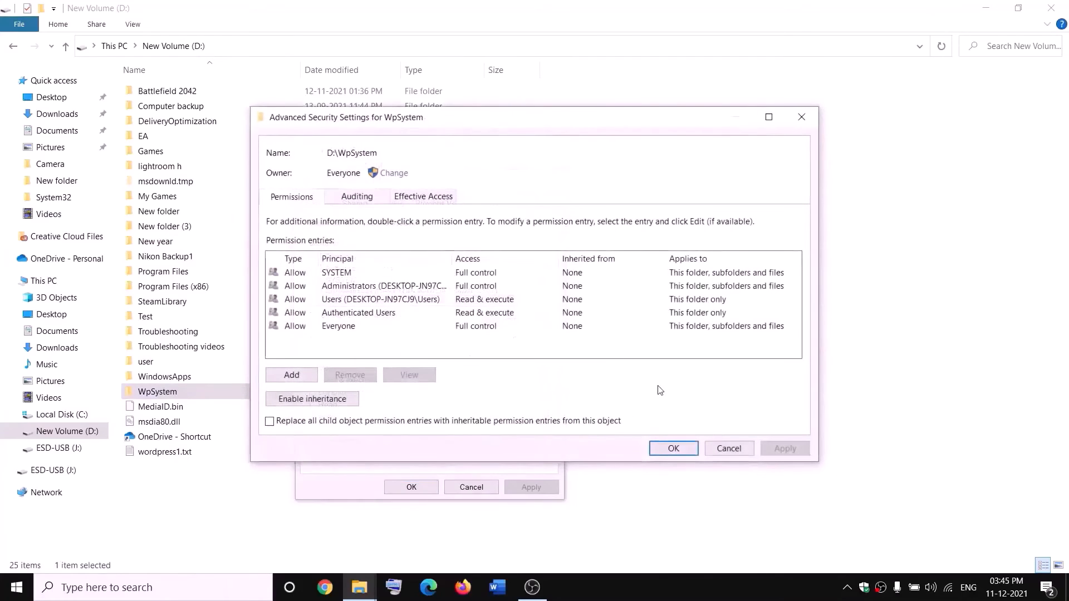
click(294, 381)
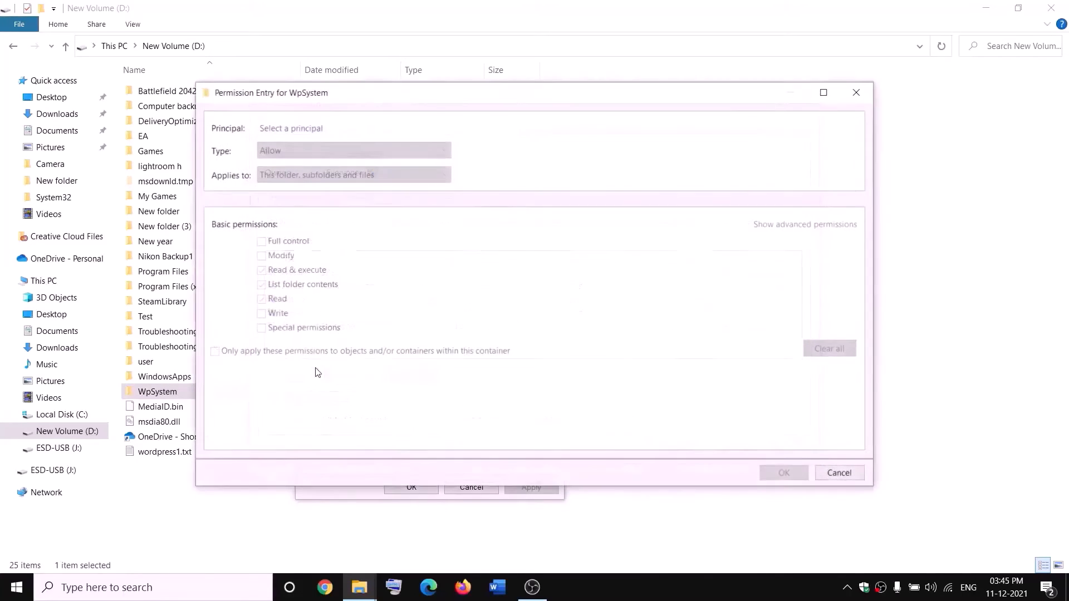
click(291, 128)
text(e)
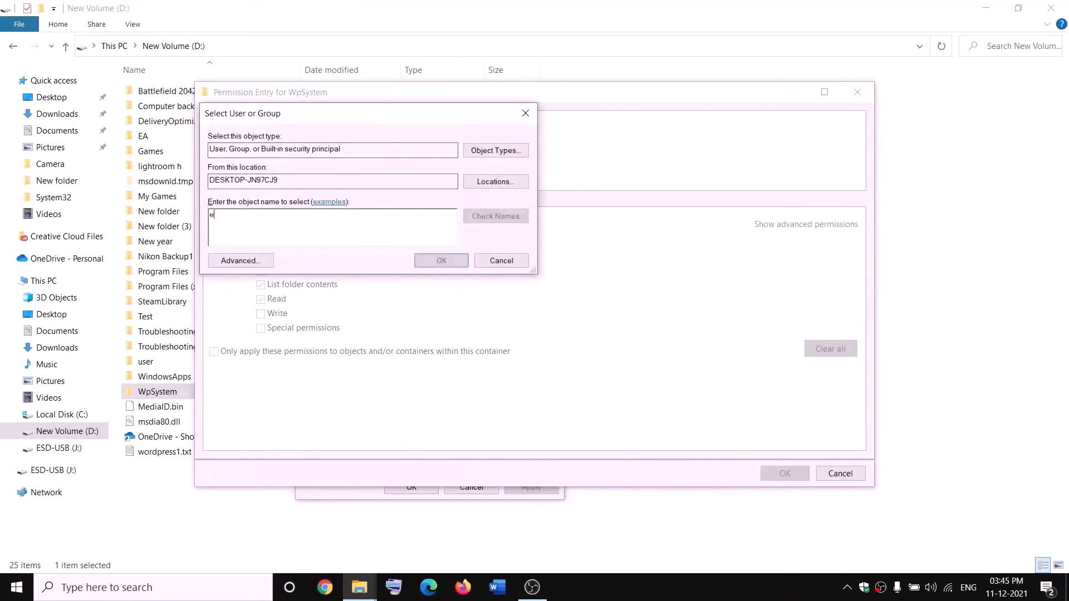
text(veryone)
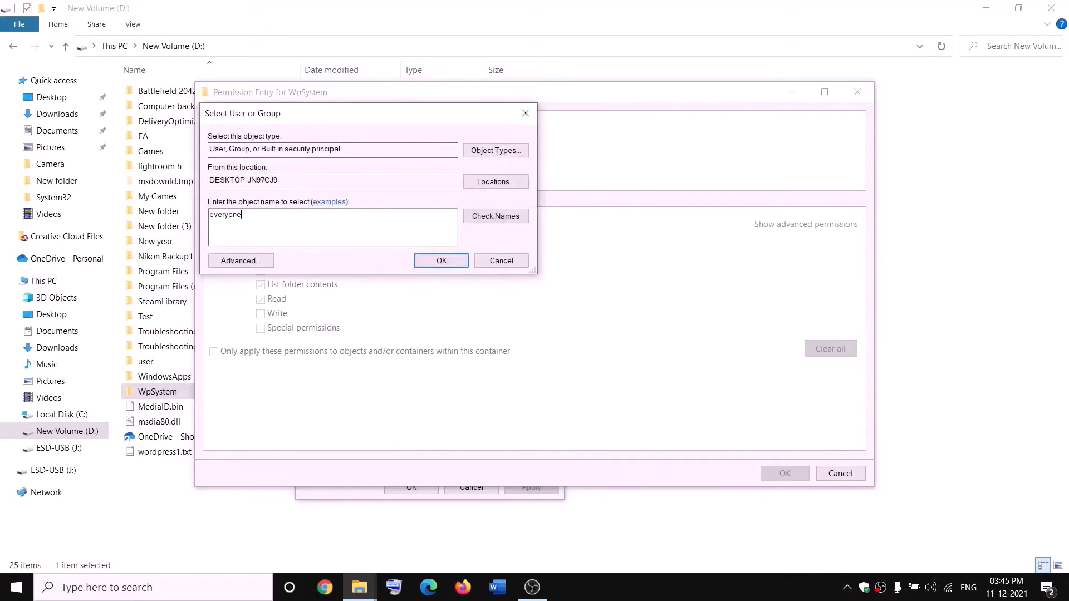
click(496, 216)
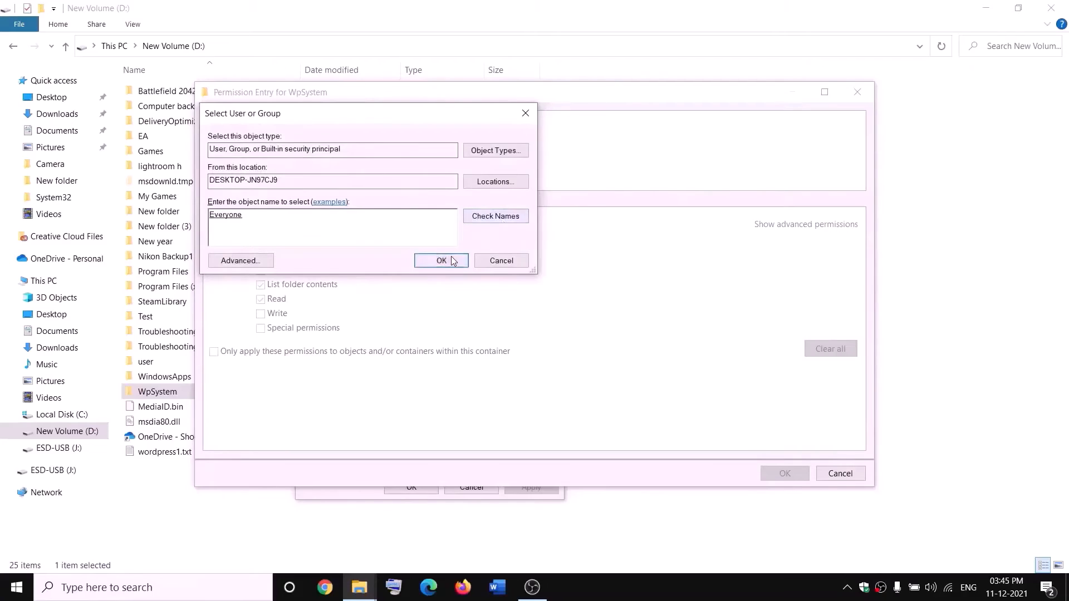
click(441, 261)
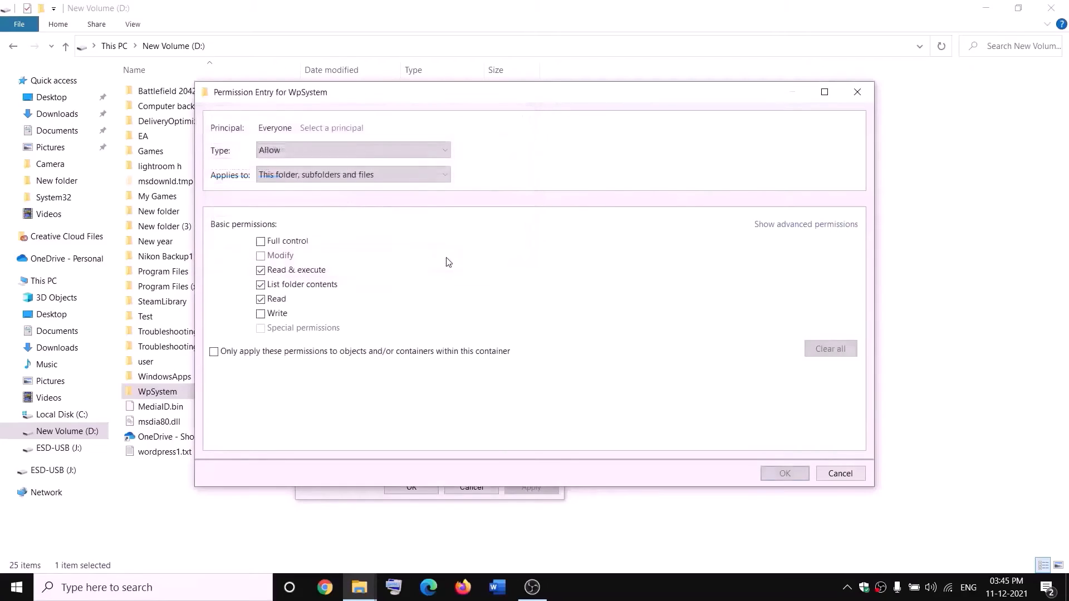
Step: Grant Everyone Full control, apply, and close the WpSystem security dialogs
click(261, 244)
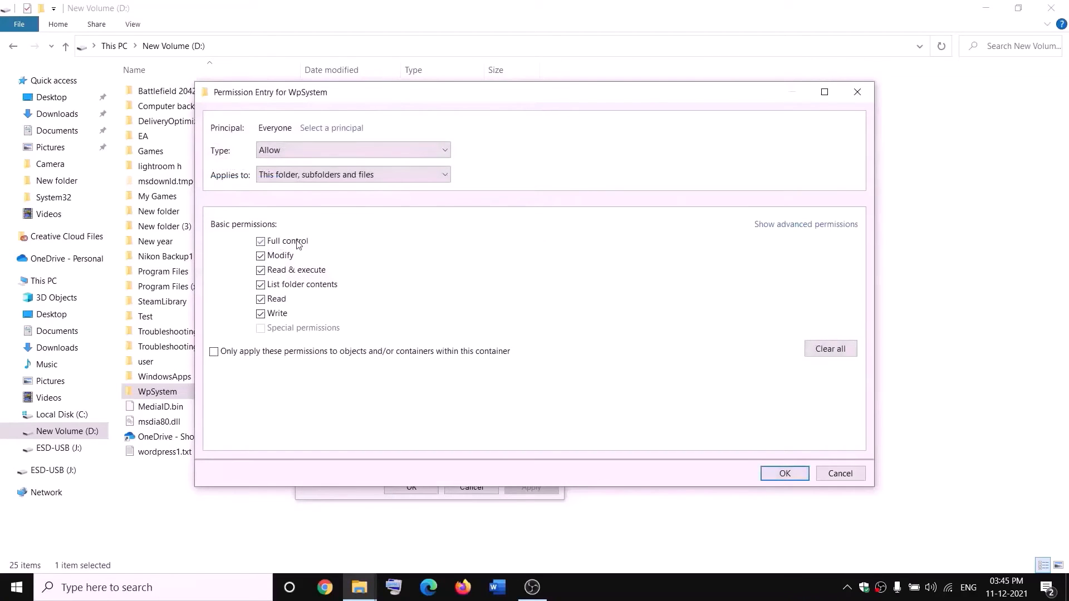
click(785, 473)
click(782, 450)
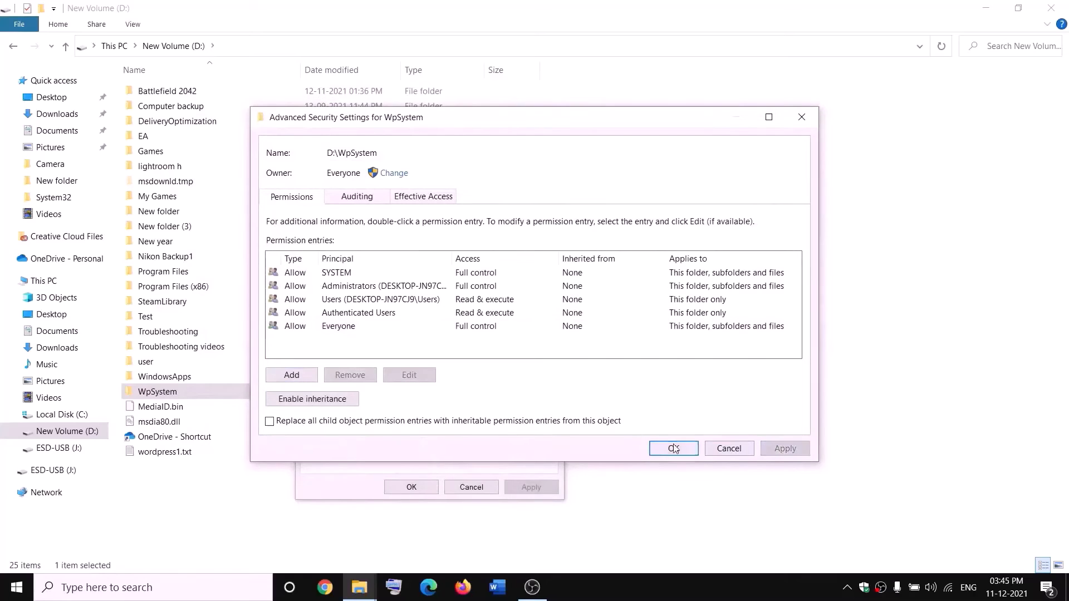
click(673, 450)
click(412, 487)
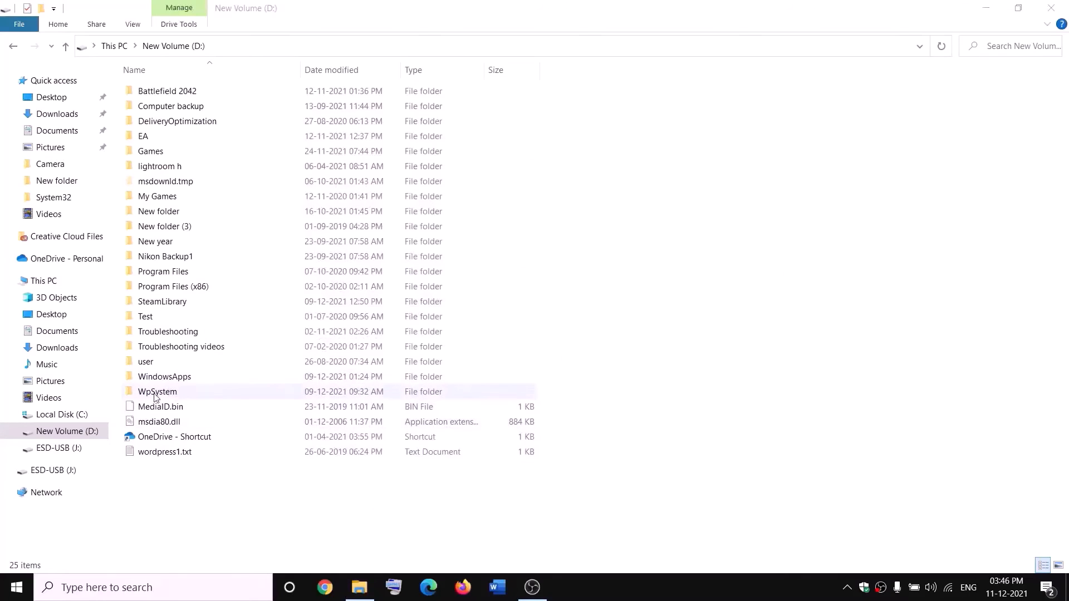
Step: Rename the WpSystem folder to WpSystem.old by appending '.old'
right_click(156, 396)
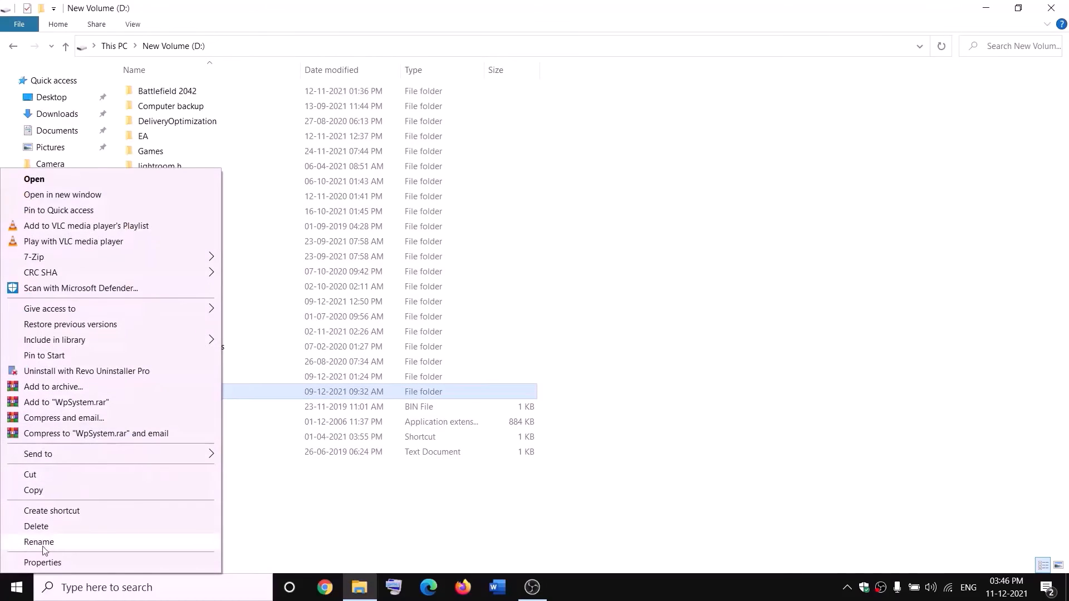
click(43, 547)
key(End)
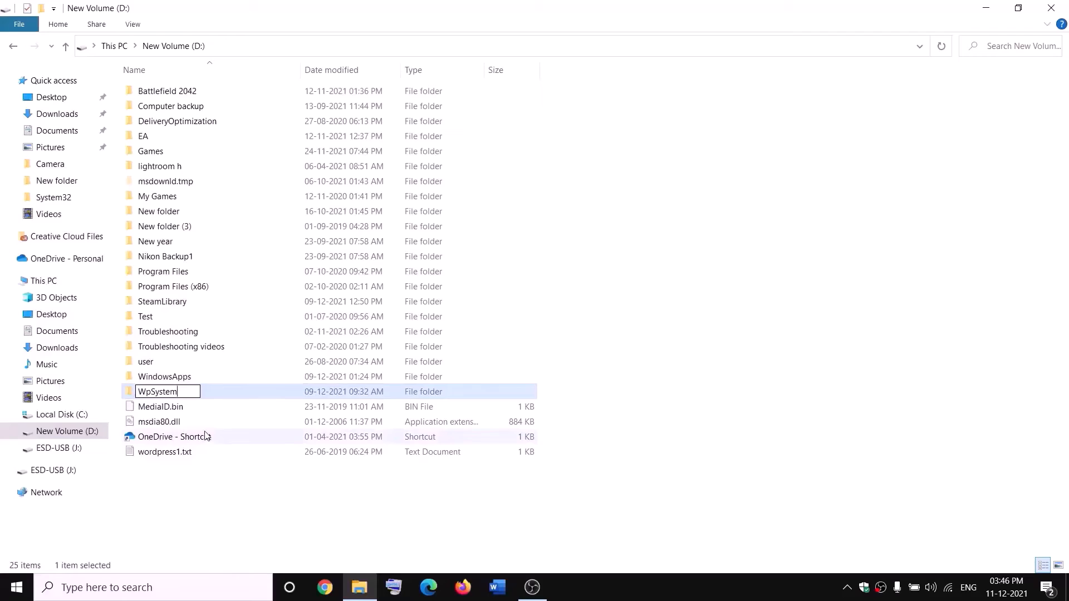
text(.old)
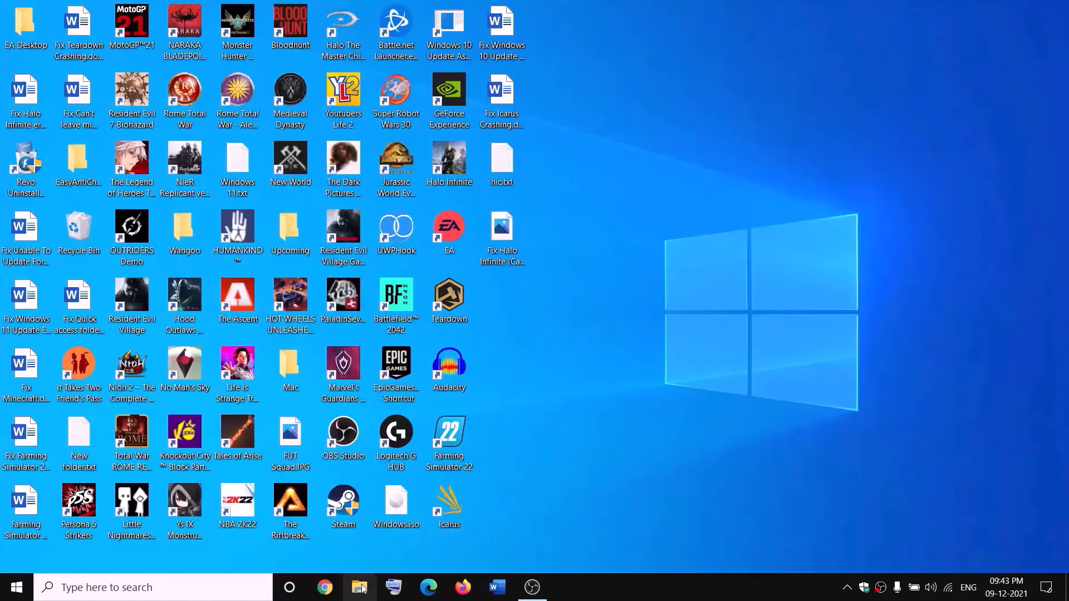
key(super+e)
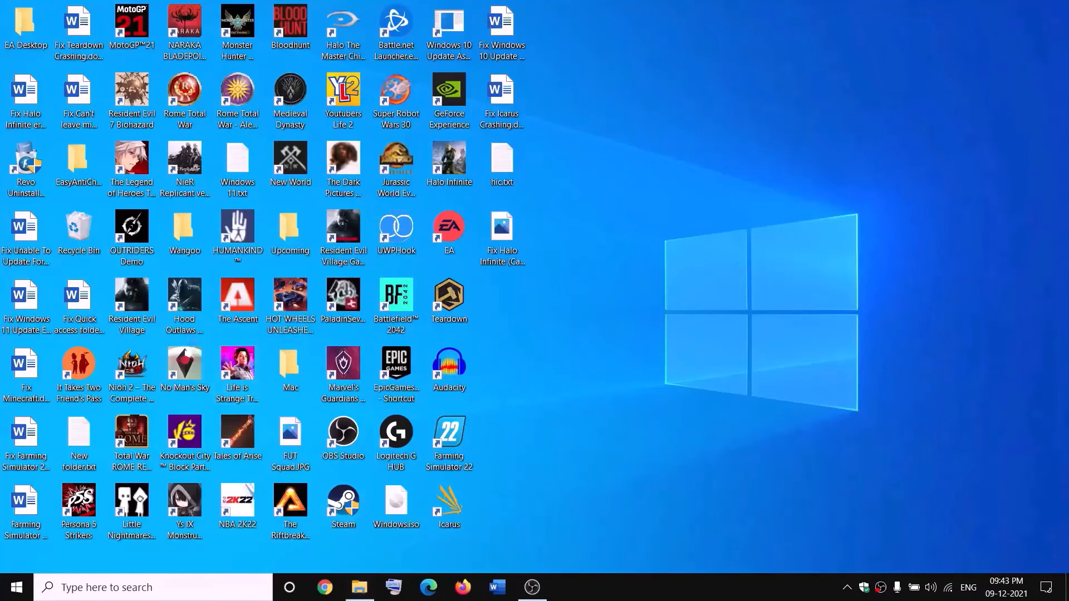
Step: Open New Volume (D:) and the WindowsApps folder's advanced security settings
click(25, 281)
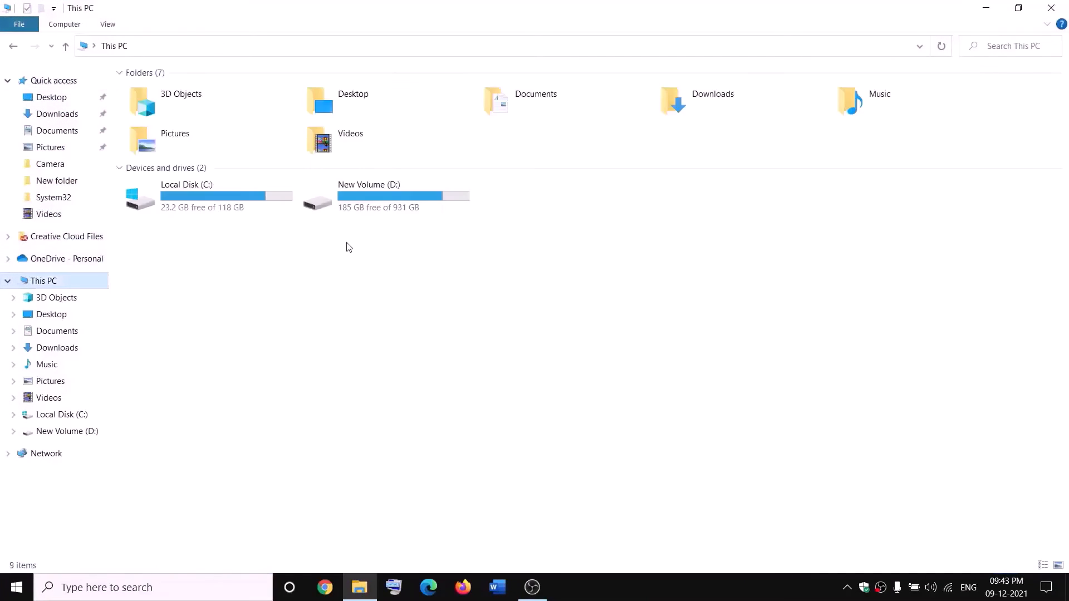
double_click(382, 198)
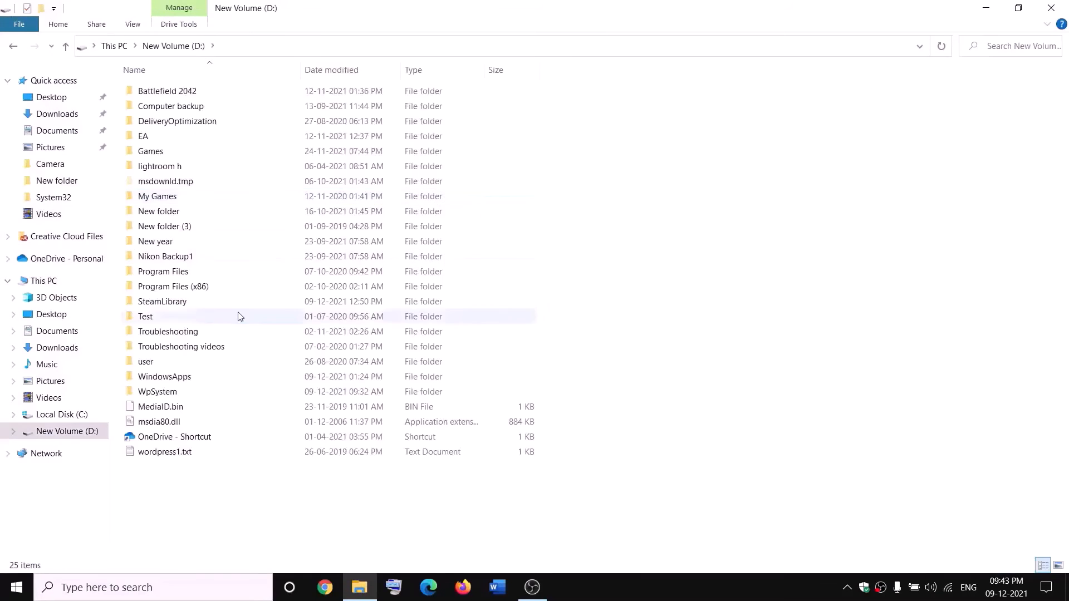
click(189, 376)
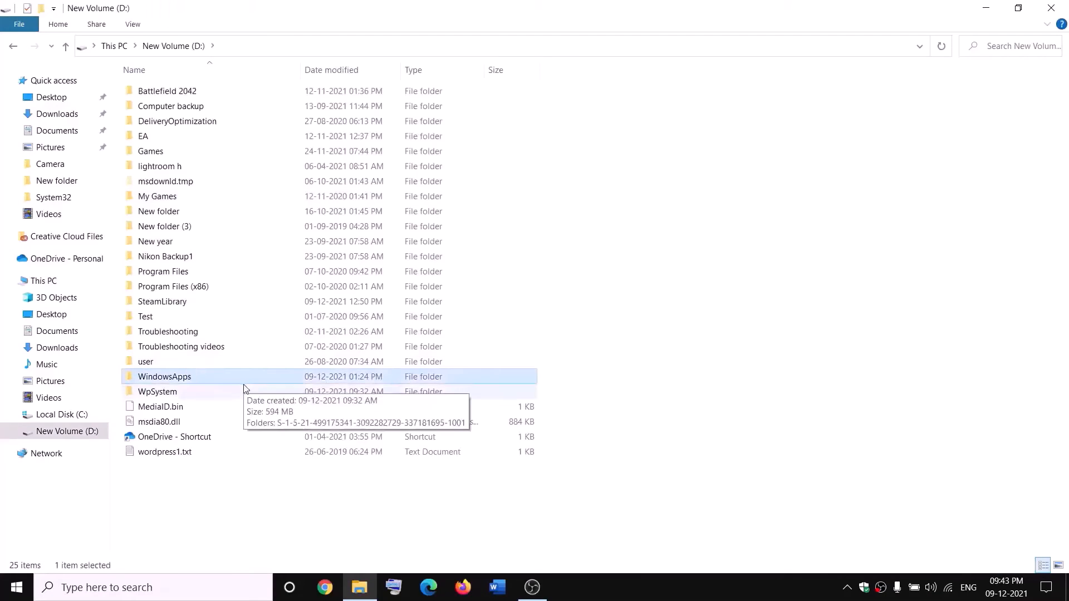
right_click(202, 382)
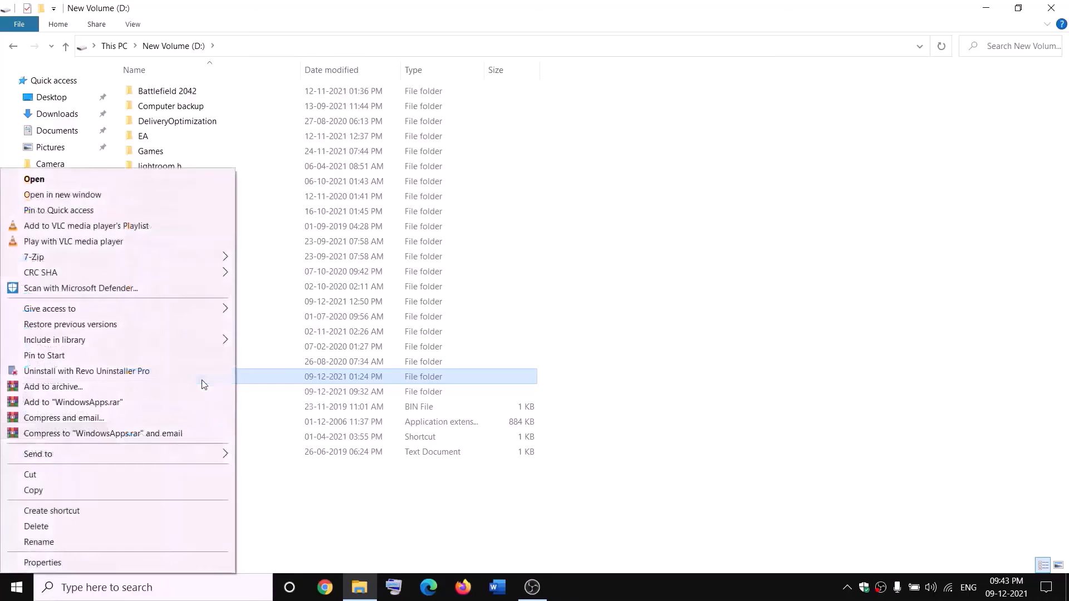
click(42, 563)
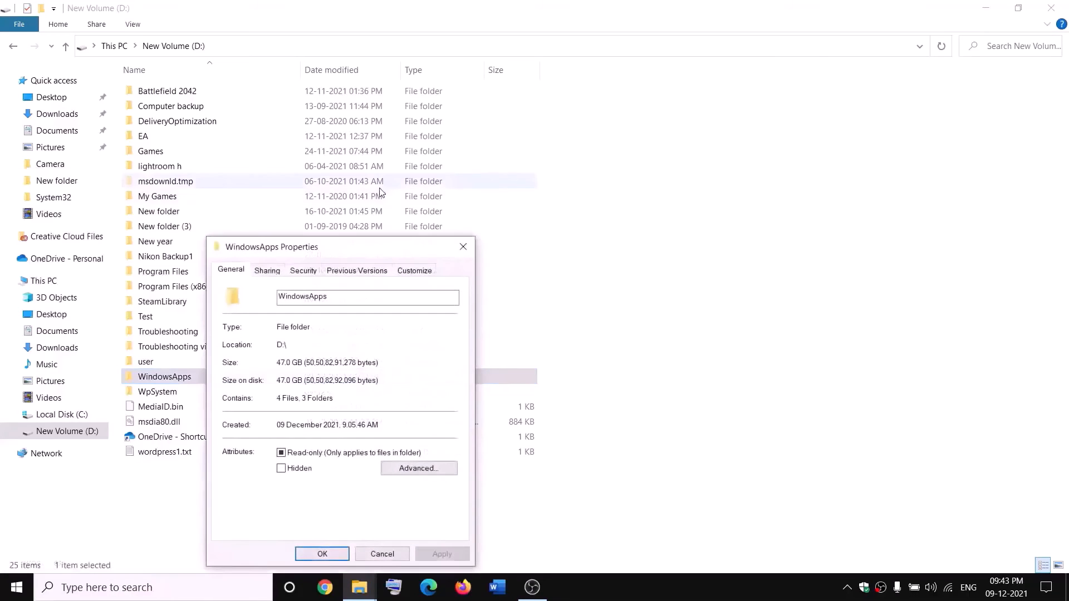
click(304, 273)
click(422, 502)
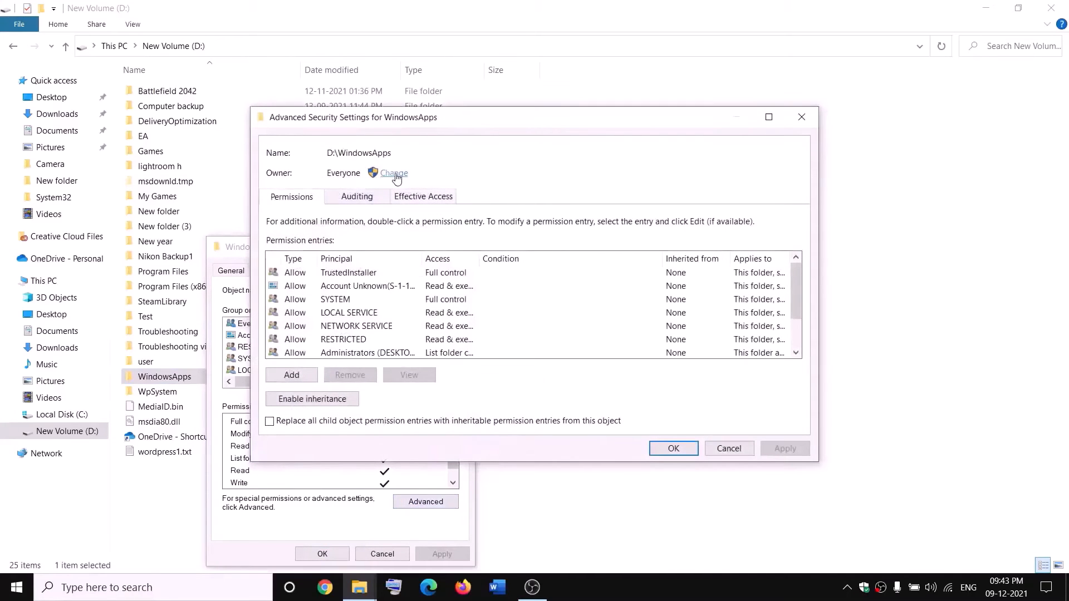
Step: Change the WindowsApps owner to Everyone and apply the change
click(394, 174)
text(e)
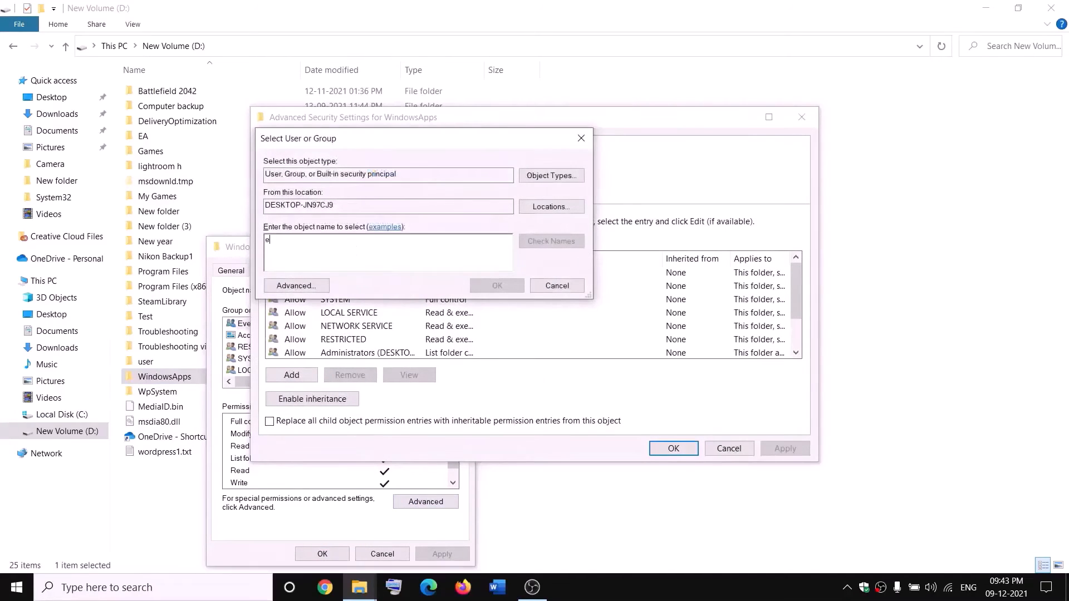
text(veryone)
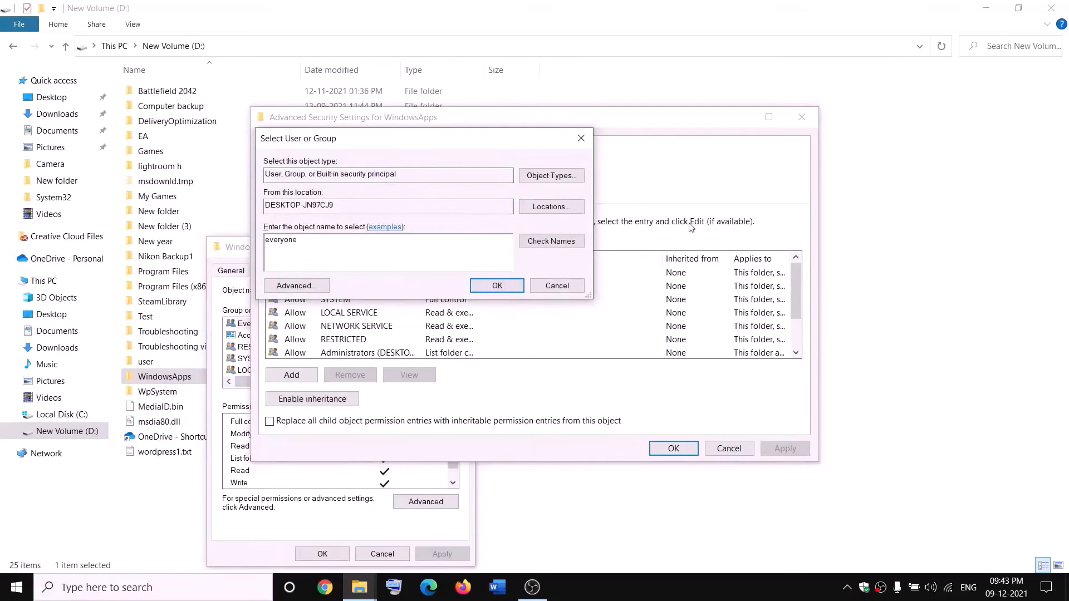
click(563, 245)
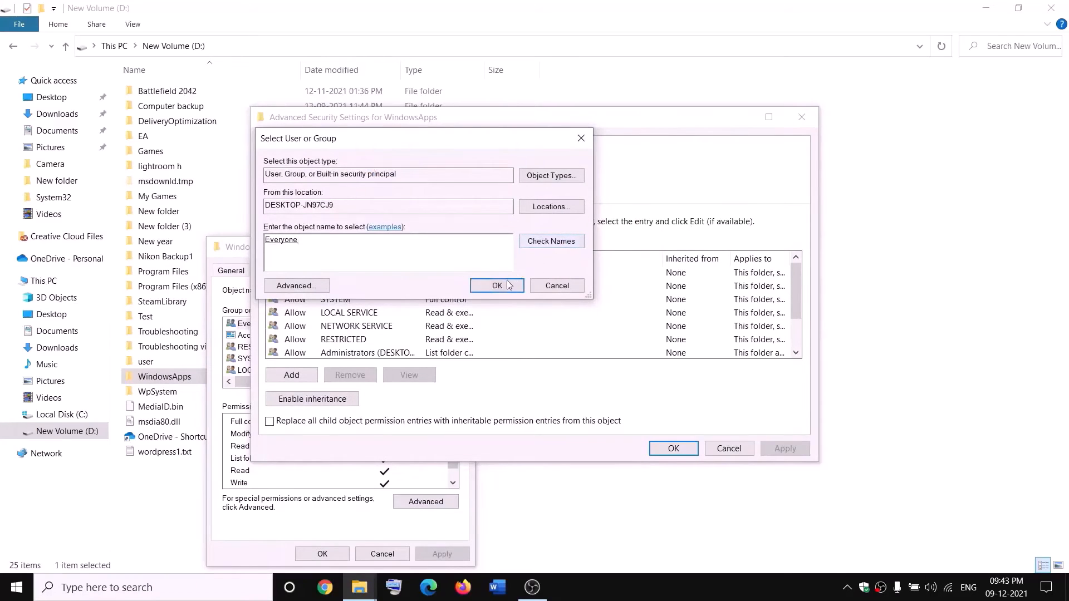
click(497, 286)
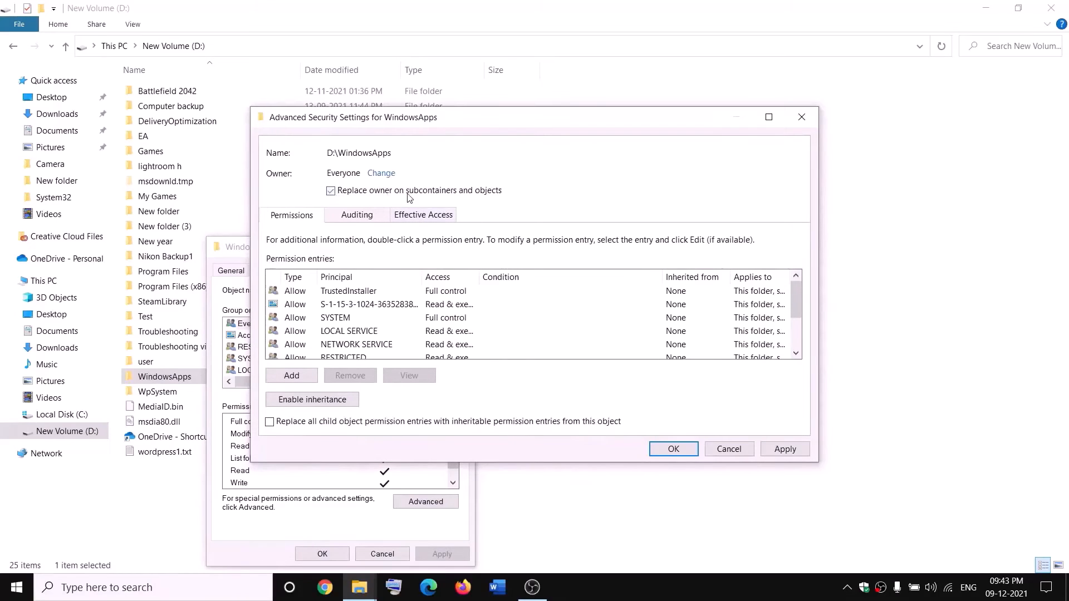
click(785, 449)
click(650, 350)
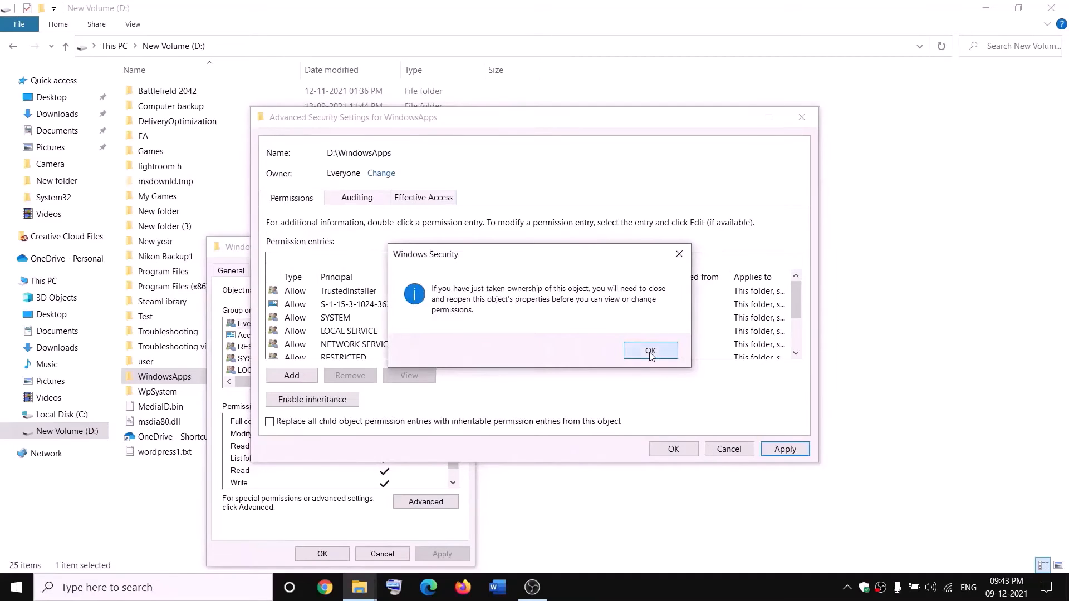
Step: Close the dialogs and reopen WindowsApps' advanced security settings
click(673, 449)
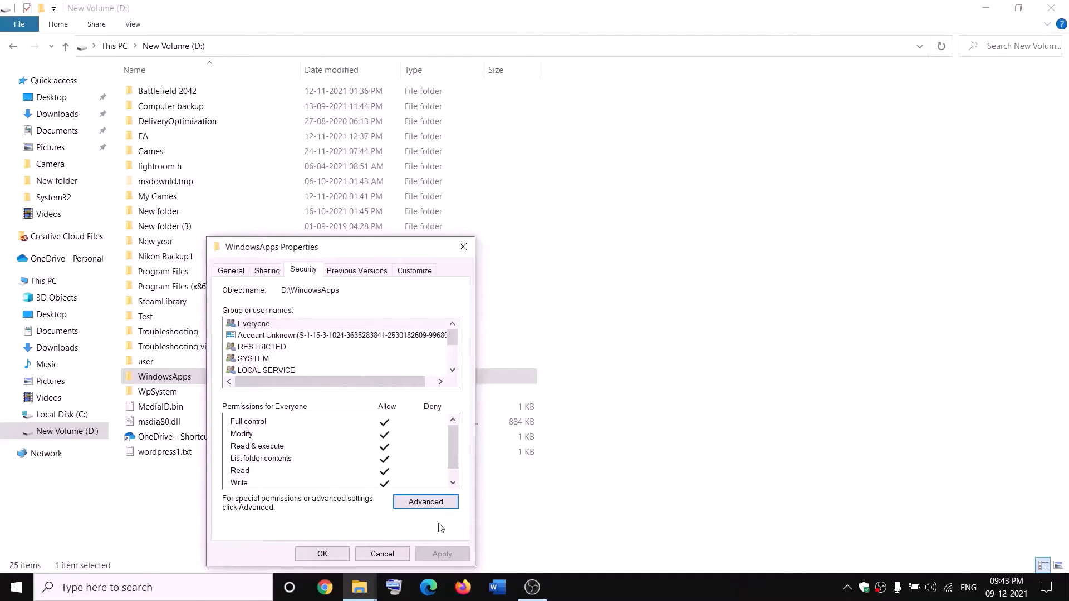
click(333, 556)
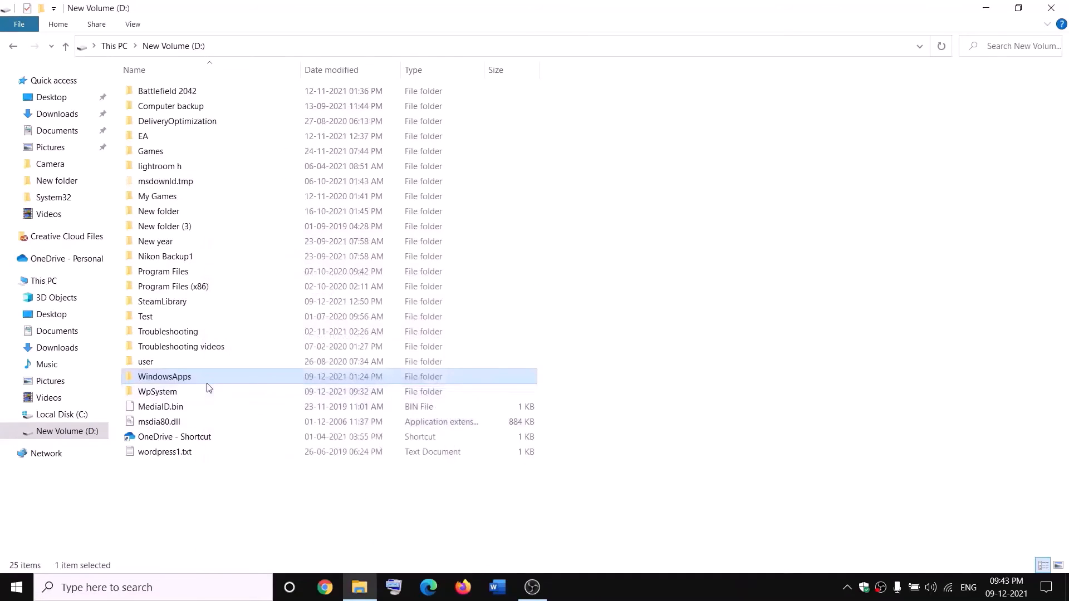
right_click(203, 382)
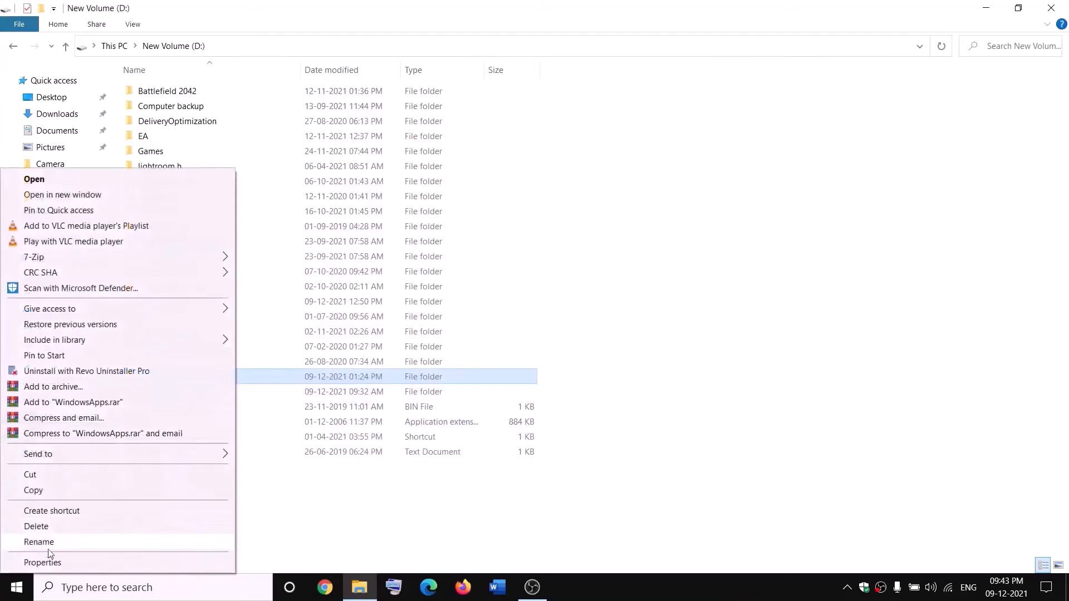
click(40, 566)
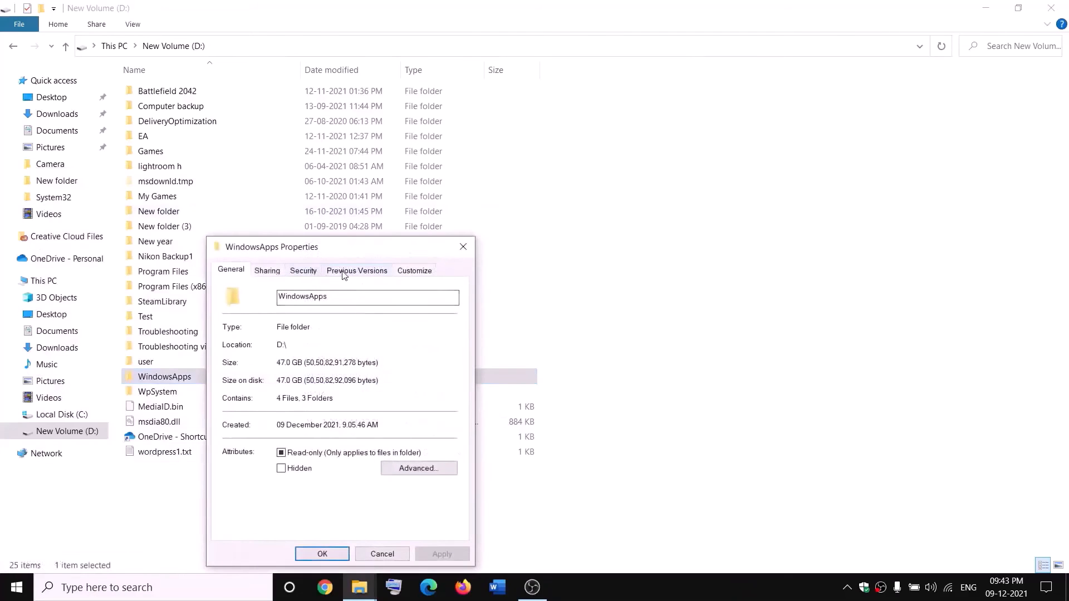
click(311, 274)
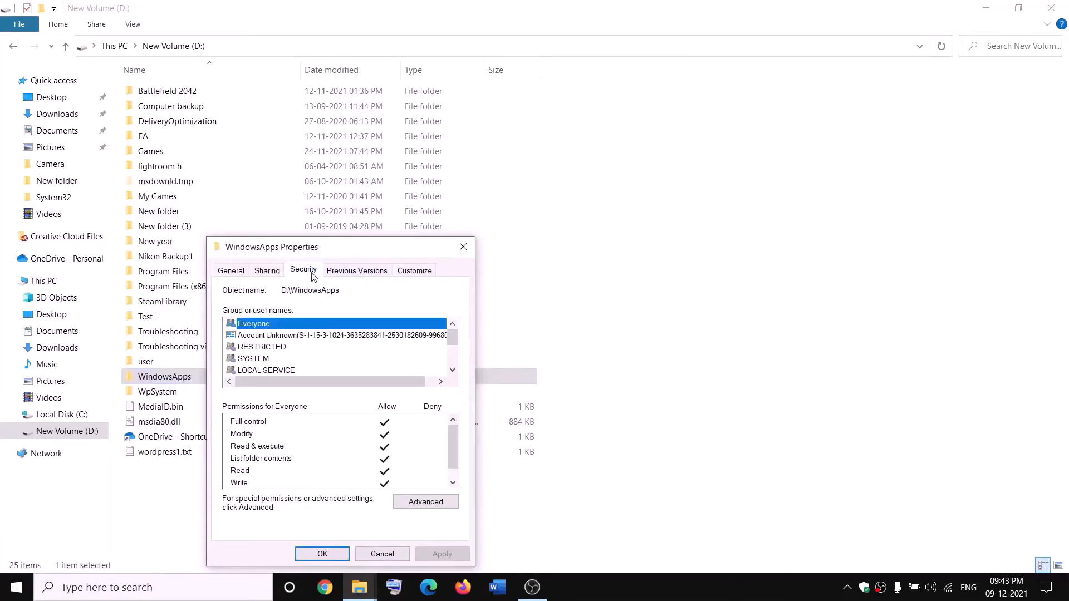
click(445, 501)
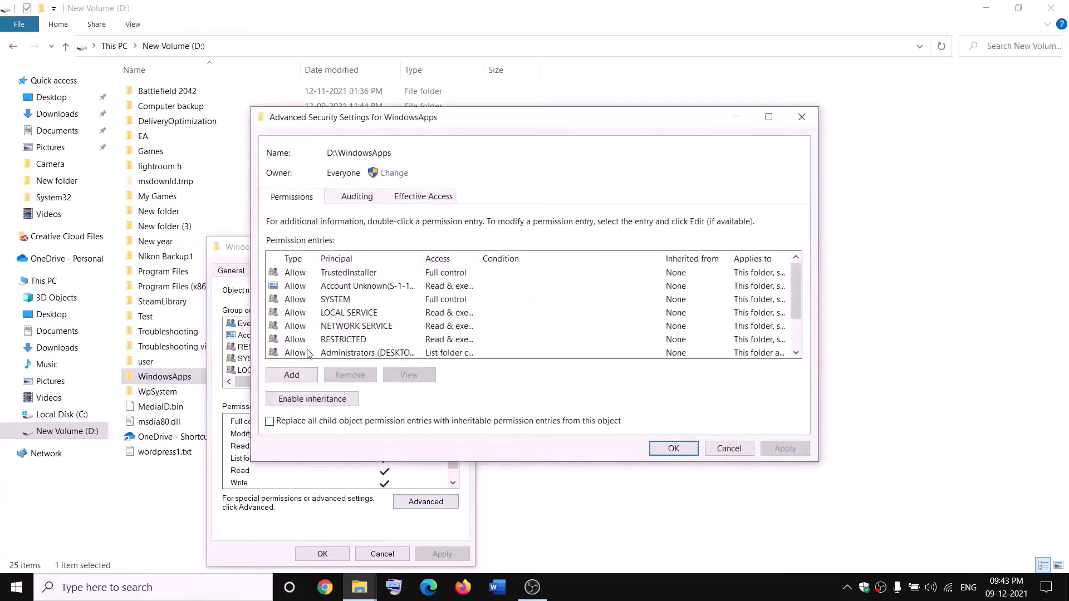
Step: Add an Everyone entry with Full control, apply it, and close all dialogs
click(291, 375)
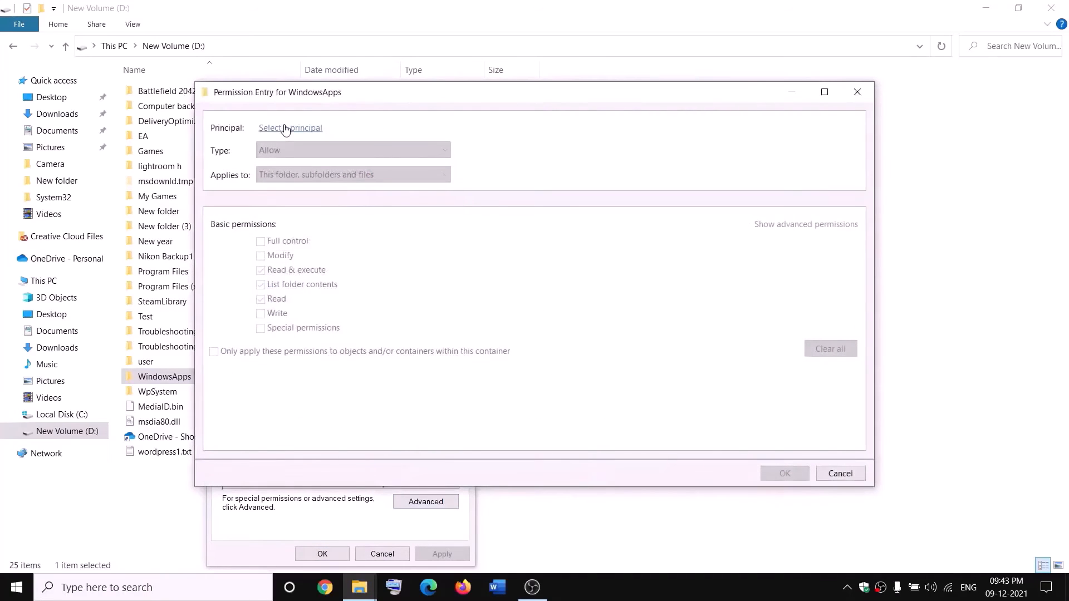
click(285, 128)
text(e)
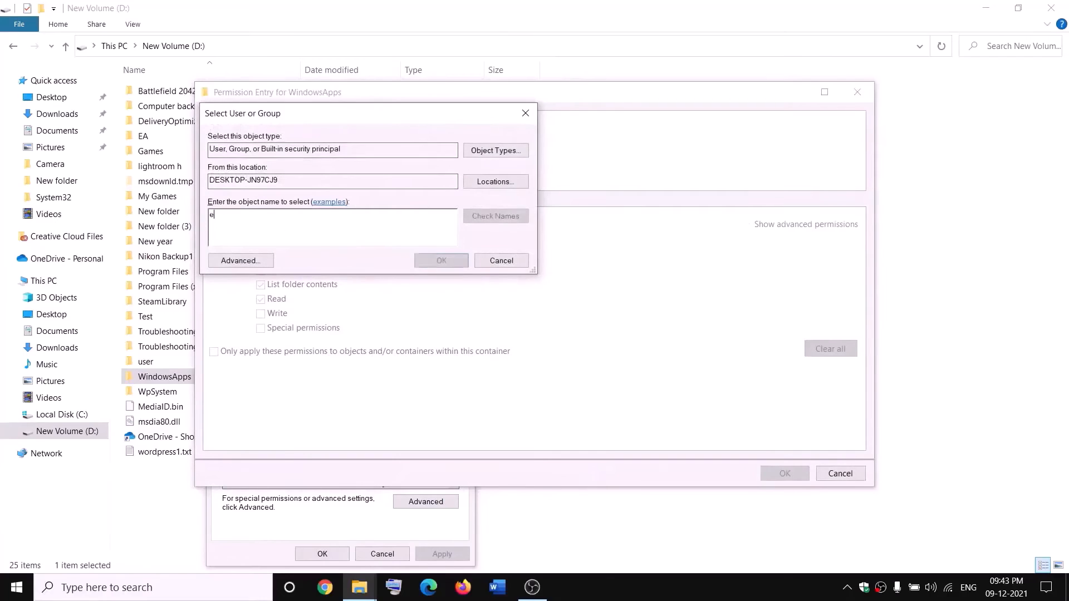
text(ver)
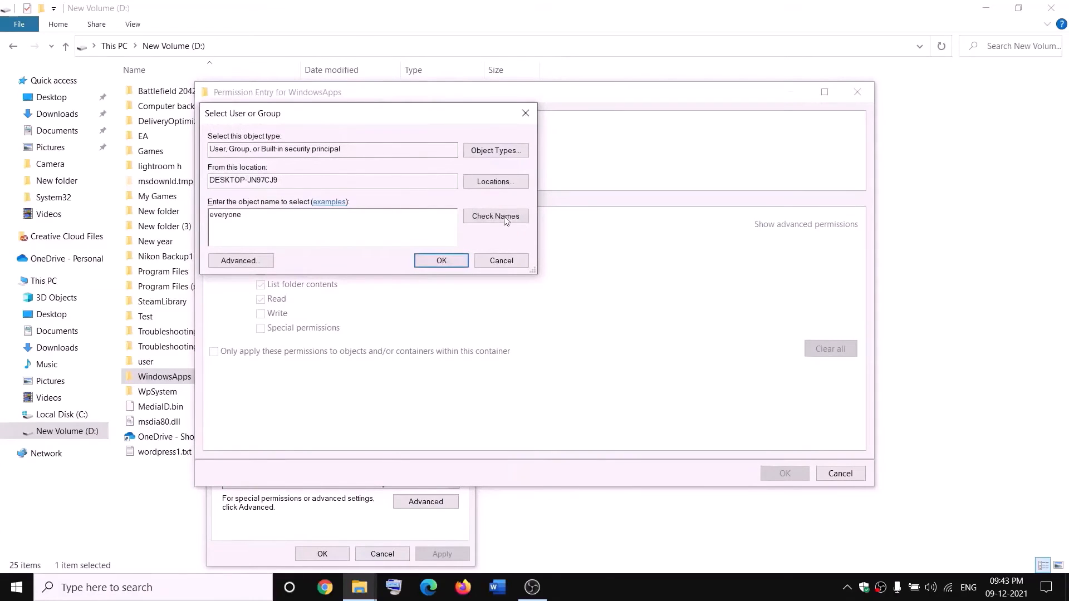
text(yone)
click(505, 220)
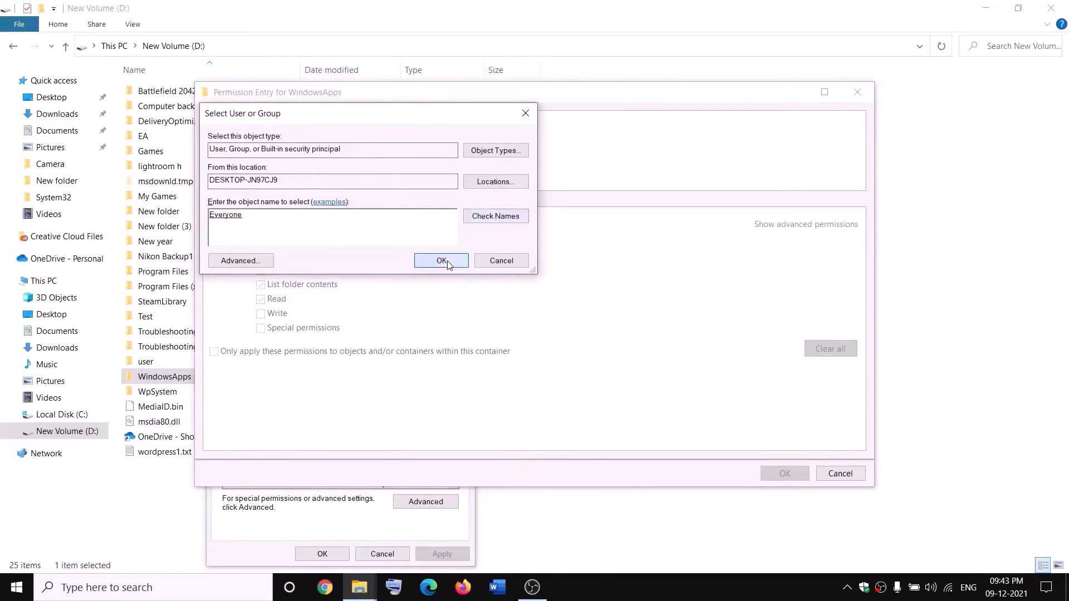
click(441, 261)
click(263, 244)
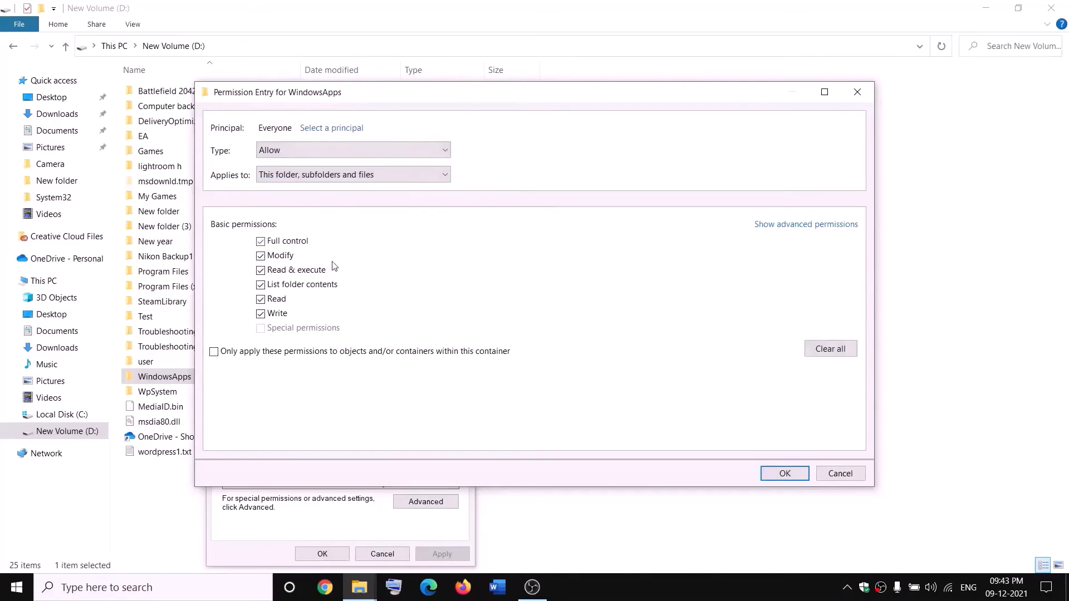
click(797, 472)
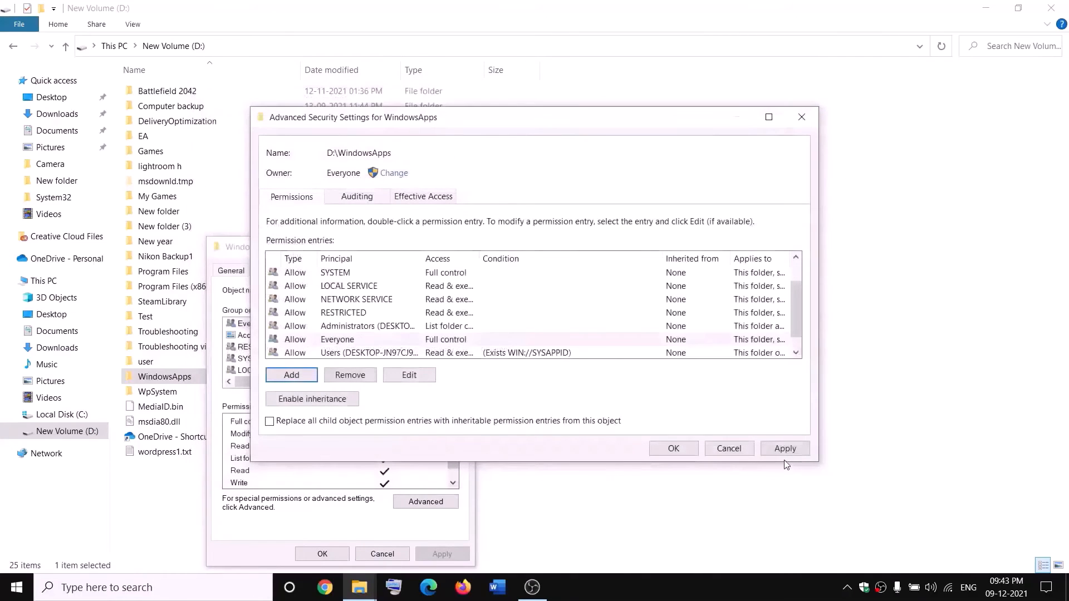
click(784, 451)
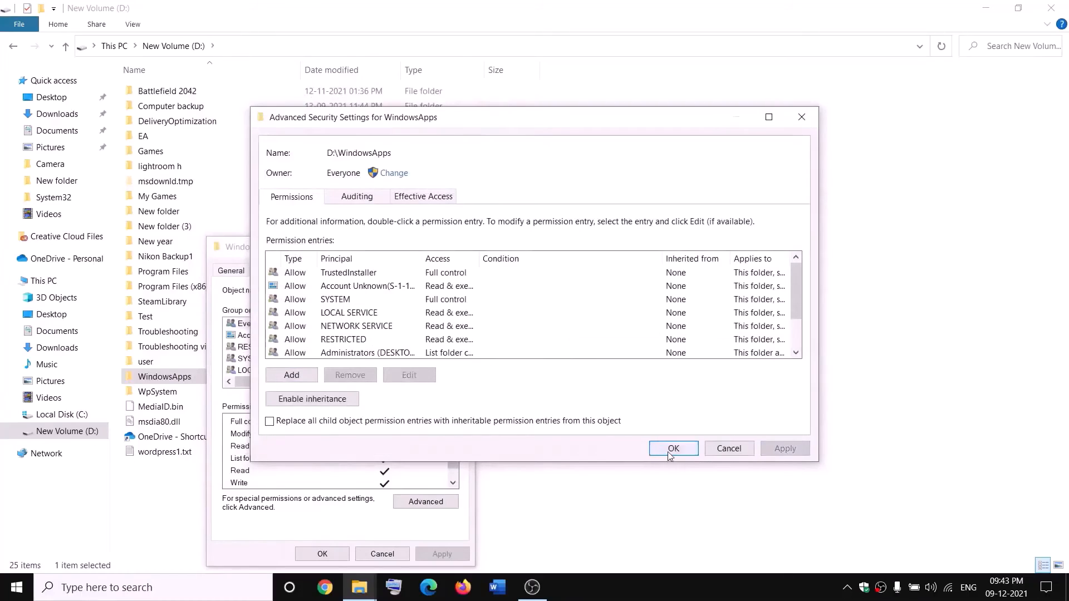
click(670, 451)
click(329, 554)
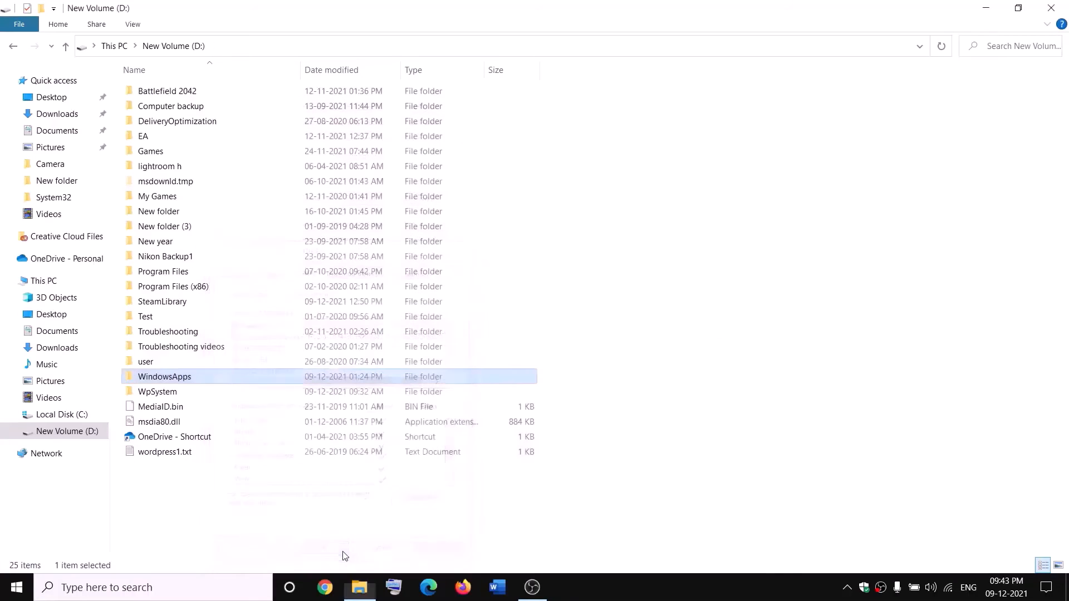
Step: Rename the WindowsApps folder to WindowsApps.old by appending '.old'
right_click(203, 381)
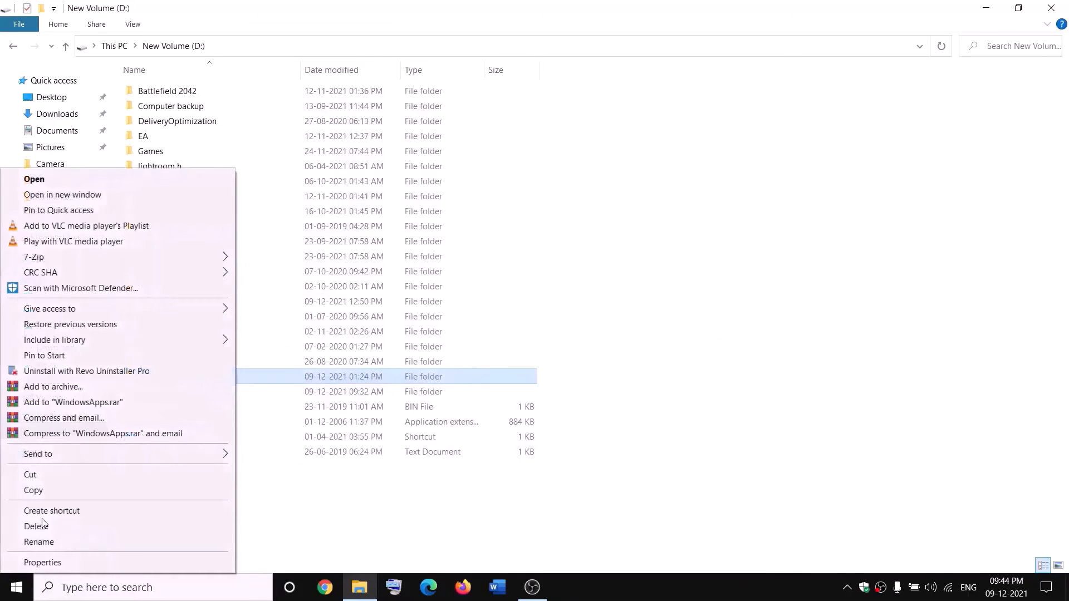
click(32, 542)
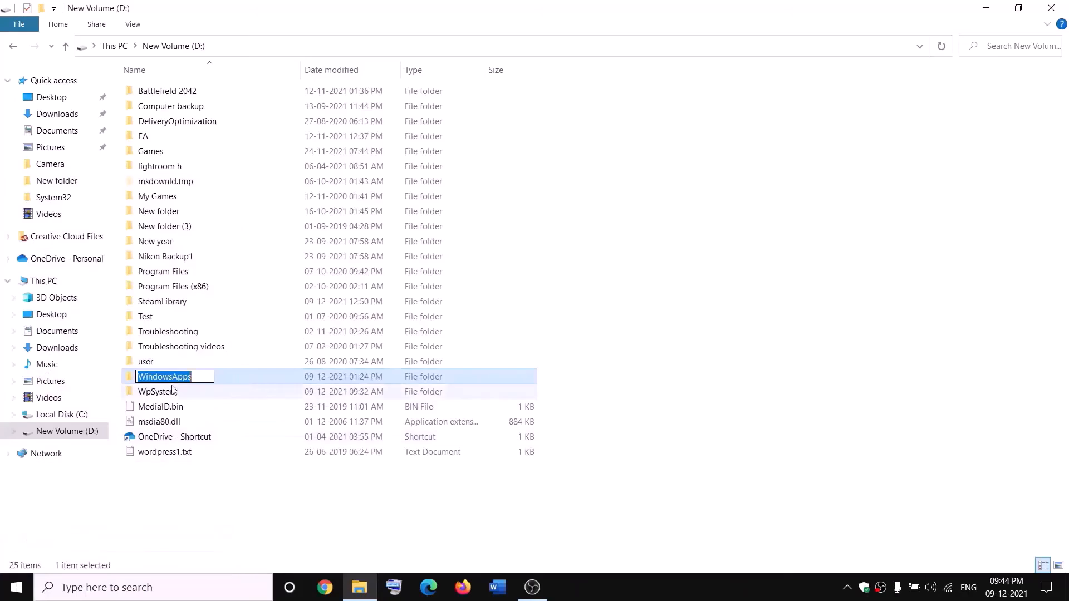
click(200, 374)
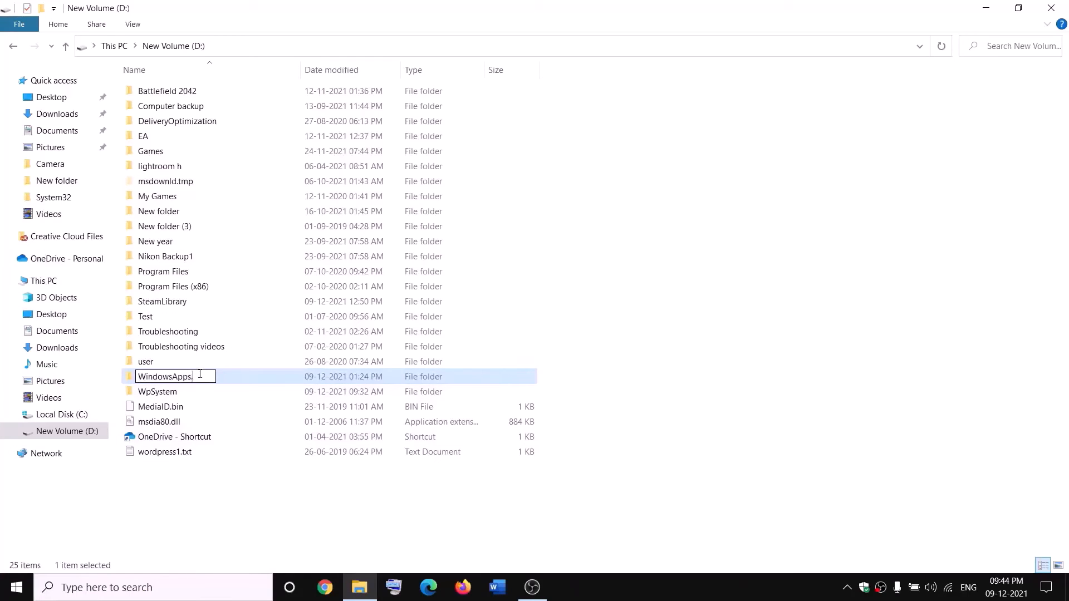
text(.old)
click(244, 485)
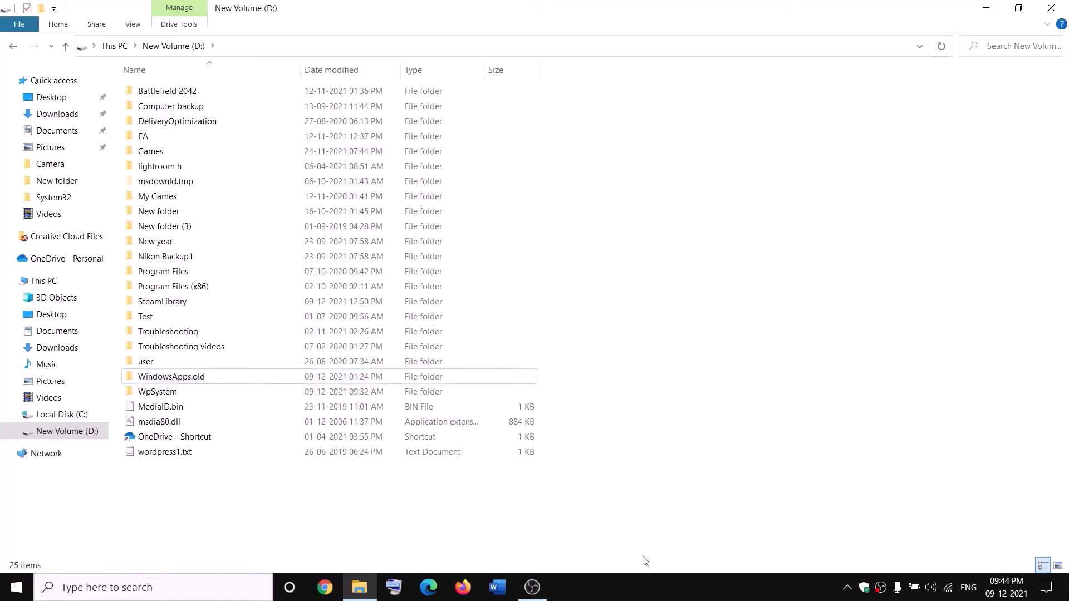
Step: Launch Task Manager, end the Gaming Services task, then close Task Manager
right_click(17, 587)
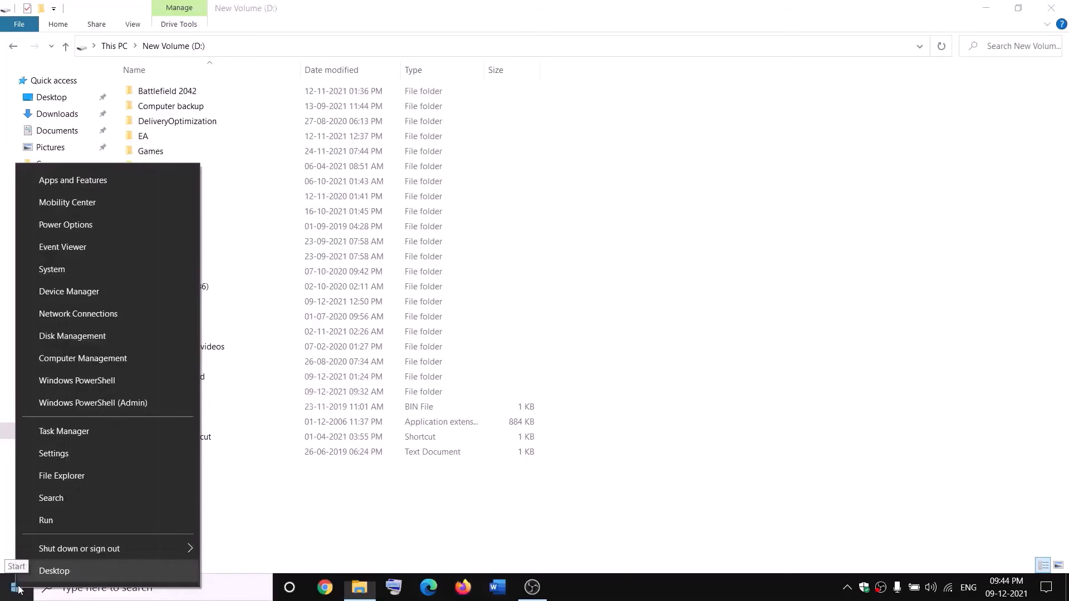
click(58, 436)
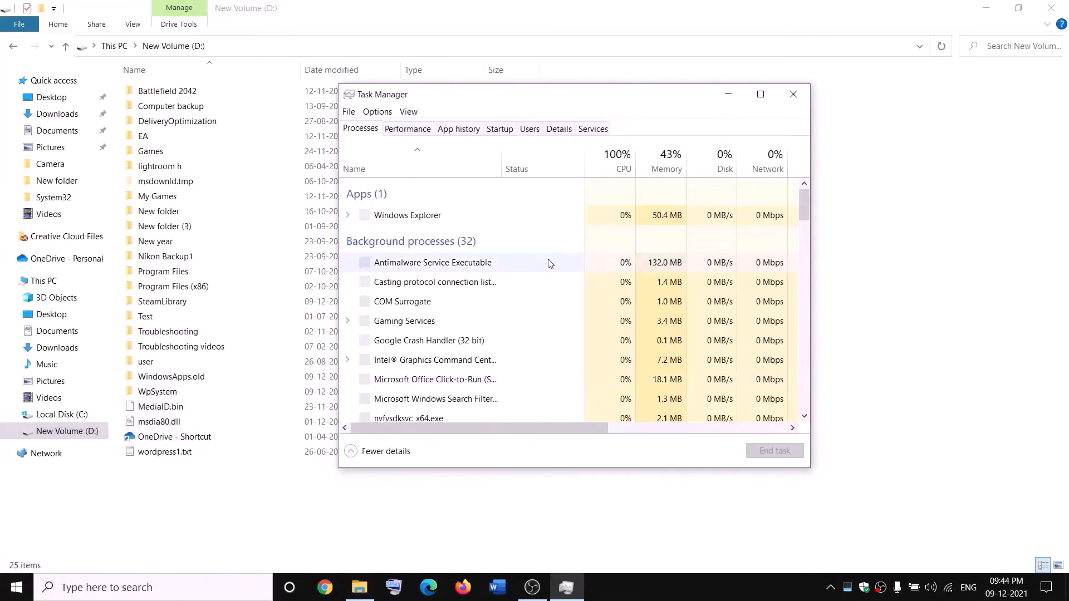
scroll(485, 309, down, 2)
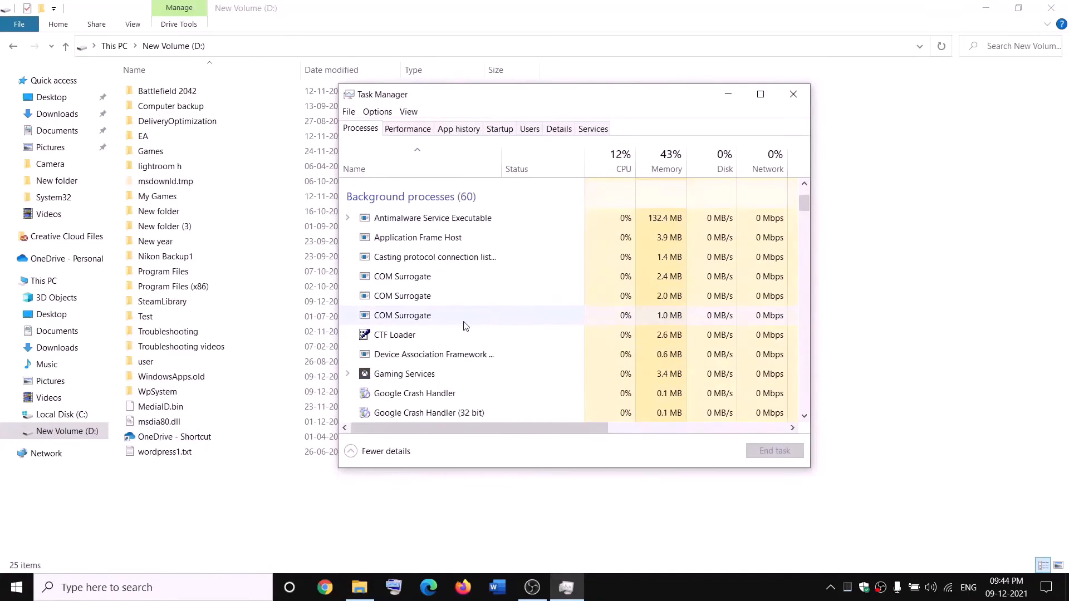
right_click(388, 379)
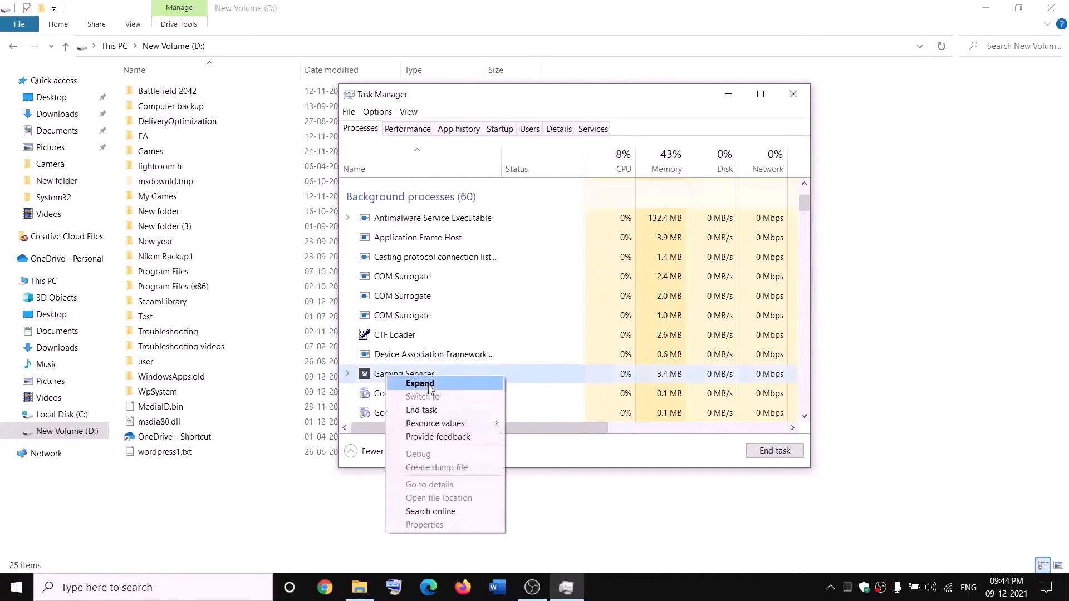
click(427, 412)
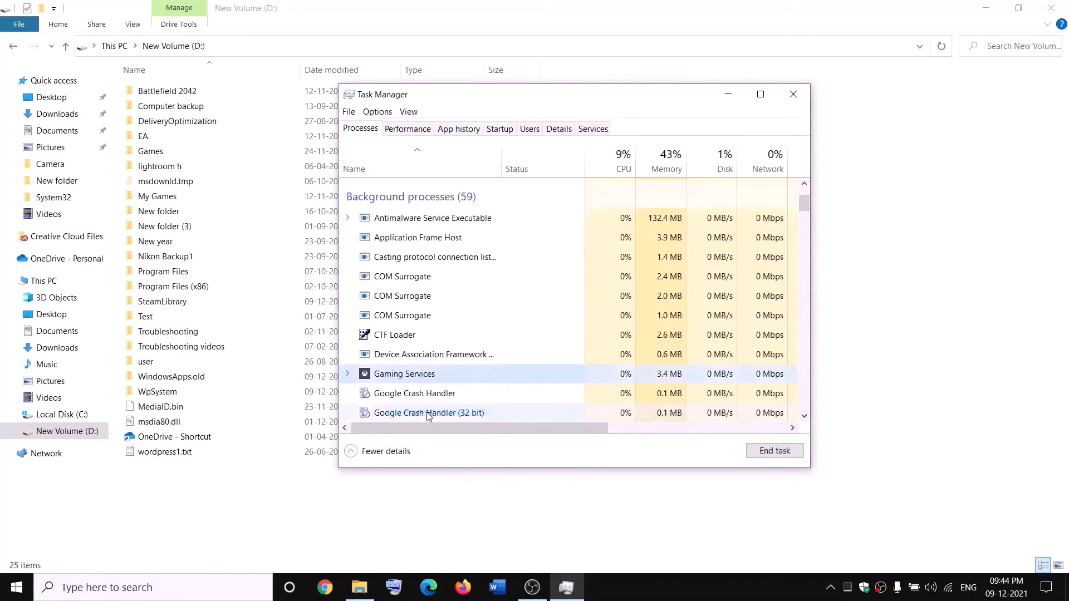
click(802, 95)
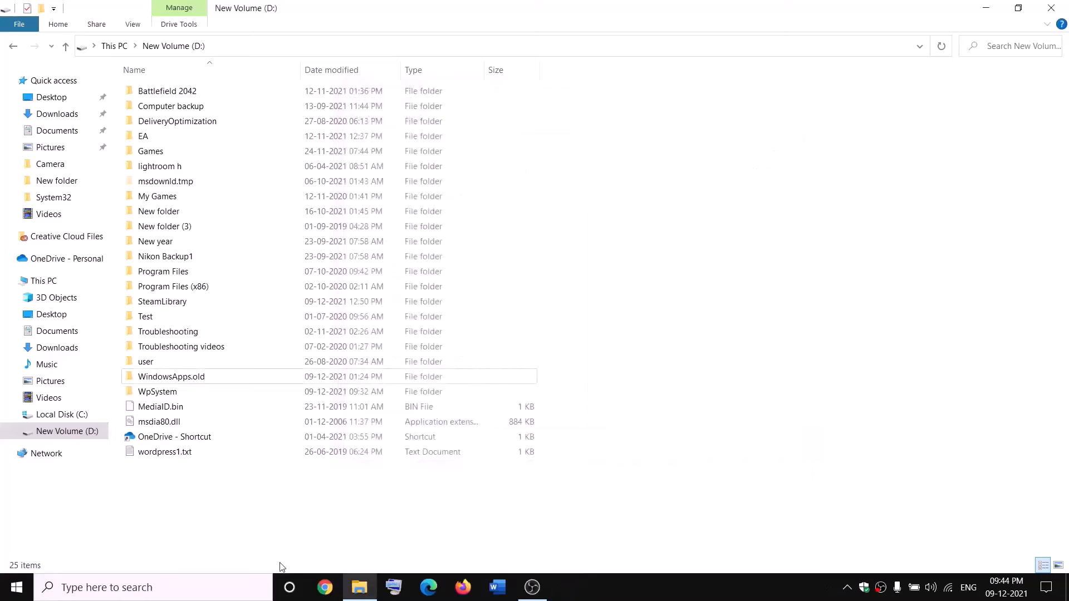
Step: Launch Services by searching 'servi' and jump to the Gaming Services entries
click(235, 587)
text(servi)
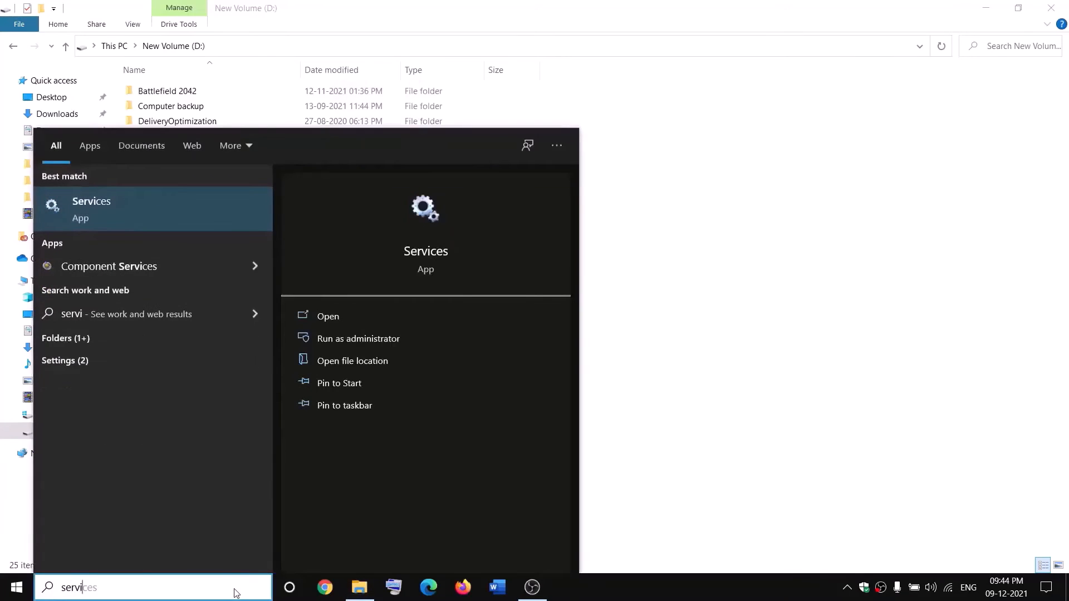
key(Return)
click(470, 300)
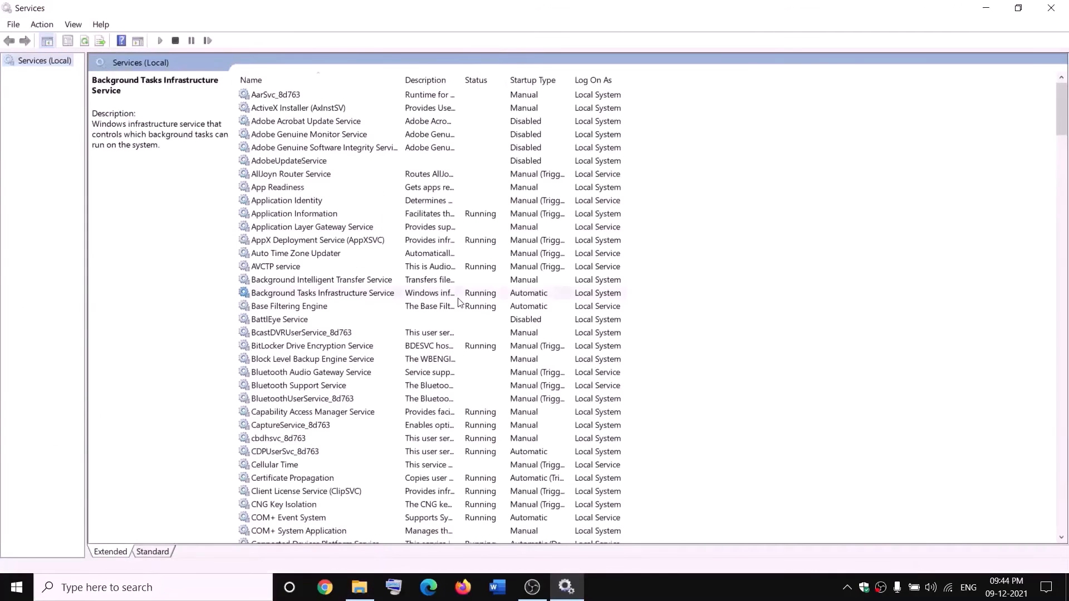
key(g)
click(468, 147)
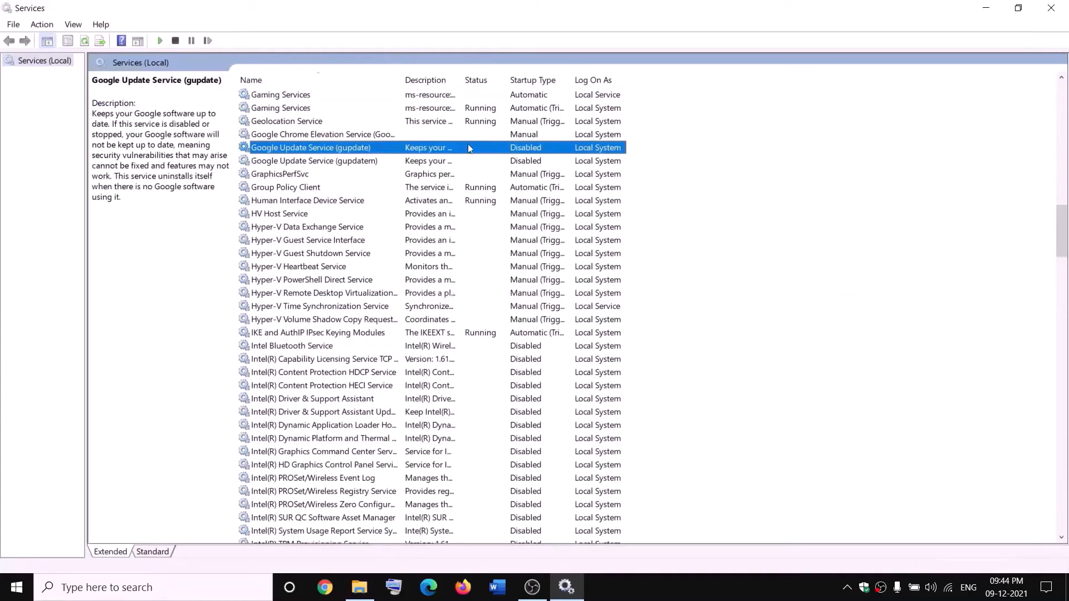
Step: Stop both Gaming Services entries
click(444, 97)
right_click(443, 96)
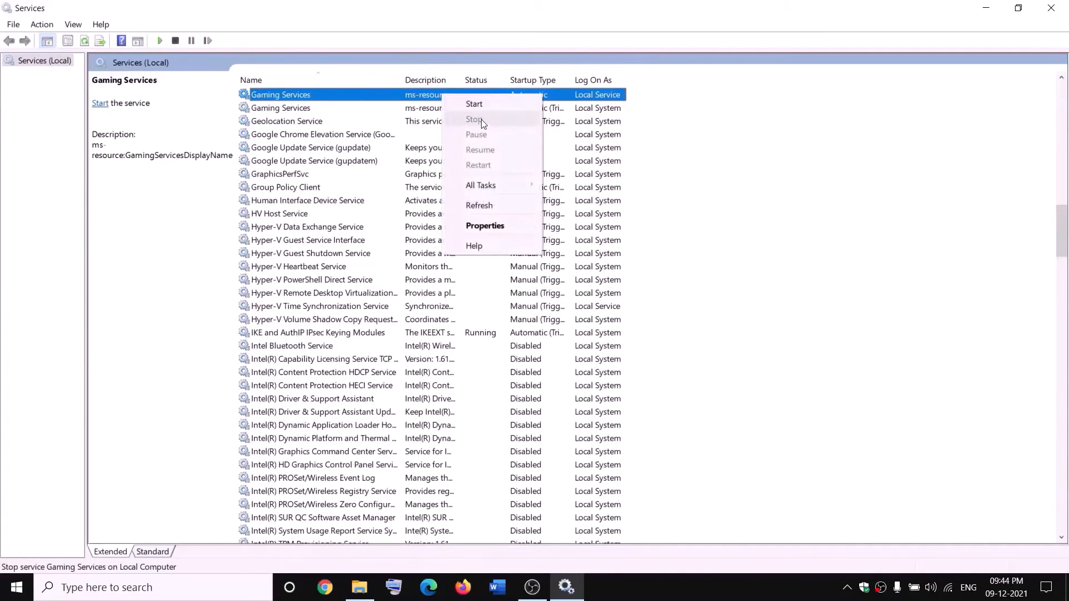
click(478, 105)
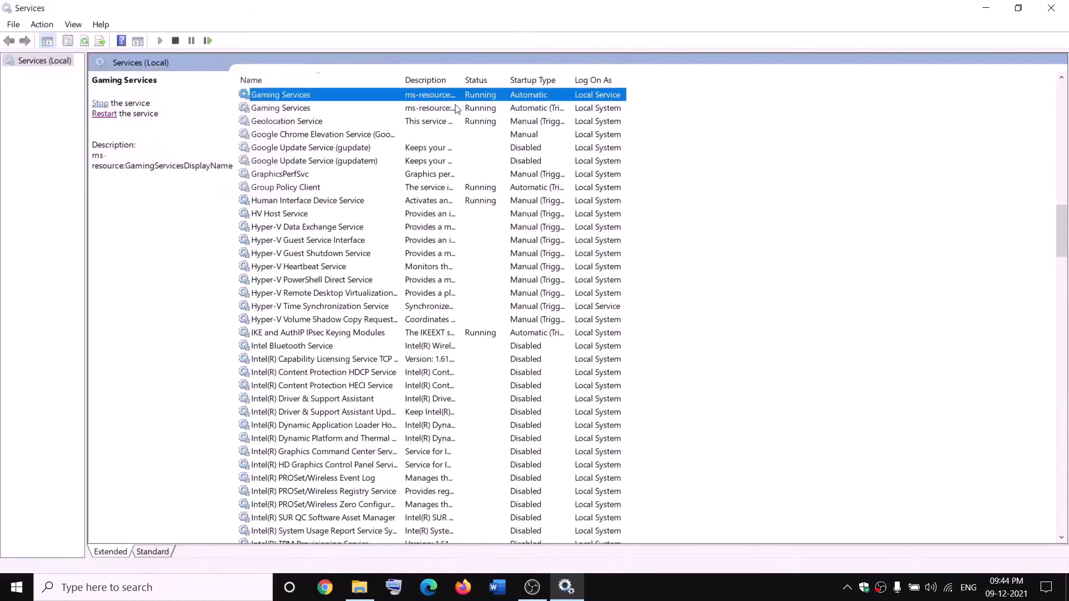
right_click(435, 97)
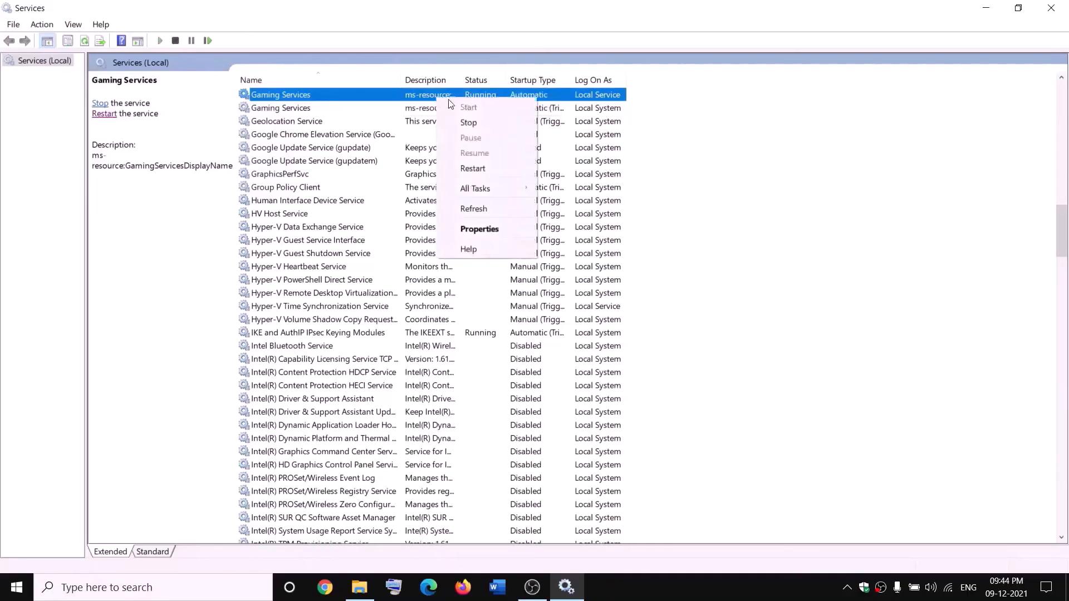
click(468, 120)
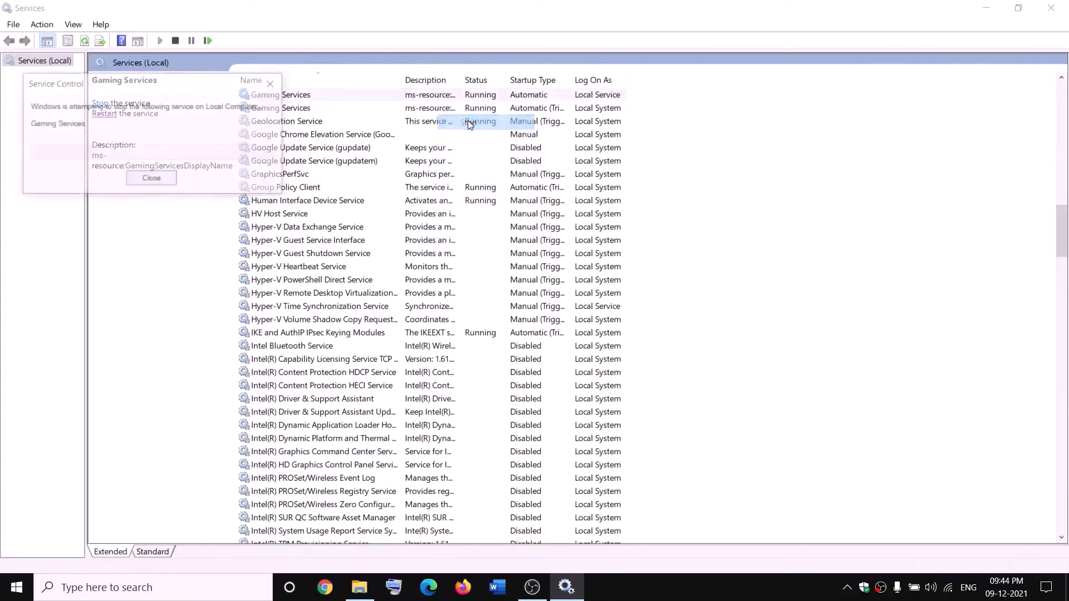
click(436, 110)
right_click(435, 111)
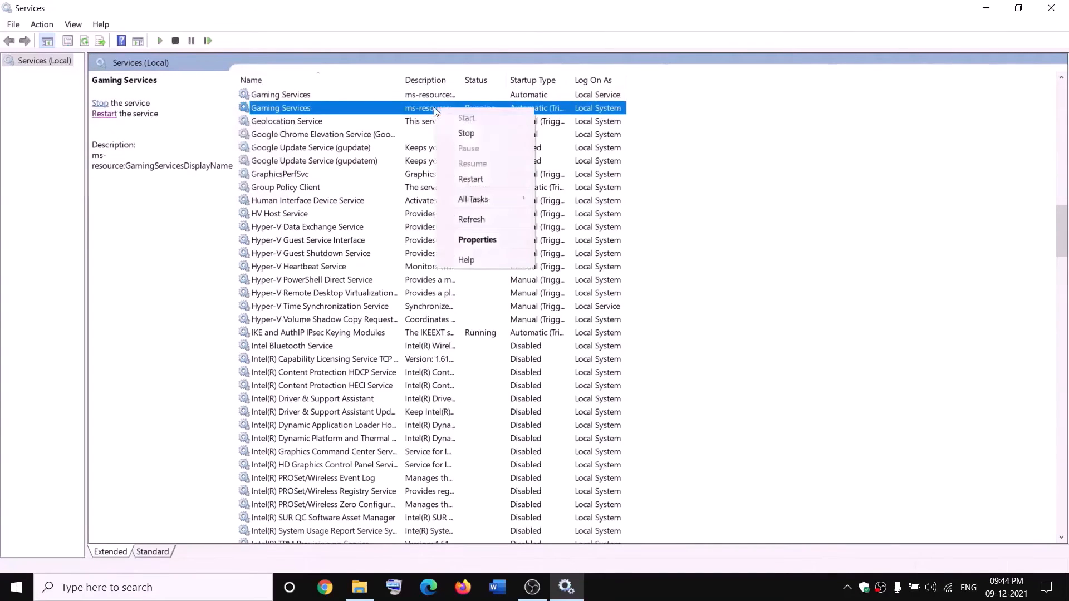
click(486, 134)
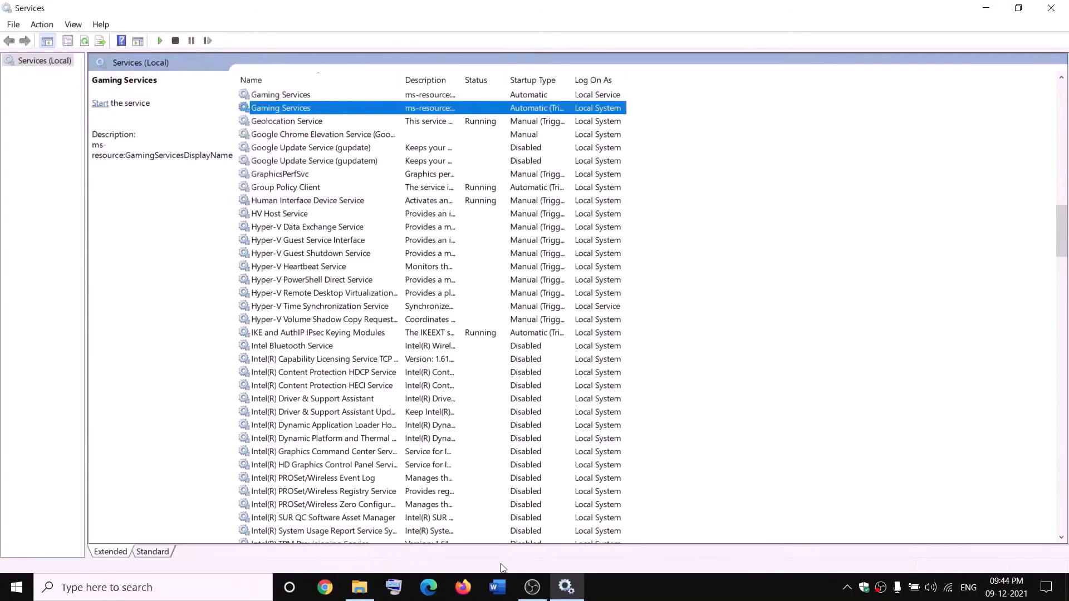
Step: Start both Gaming Services entries again
click(366, 595)
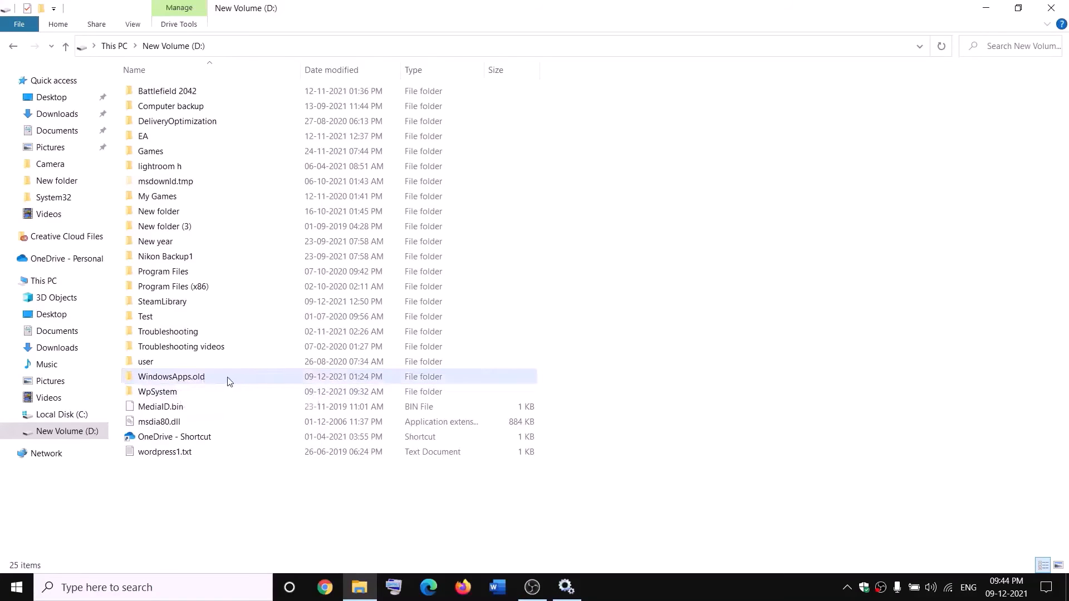
key(alt+Tab)
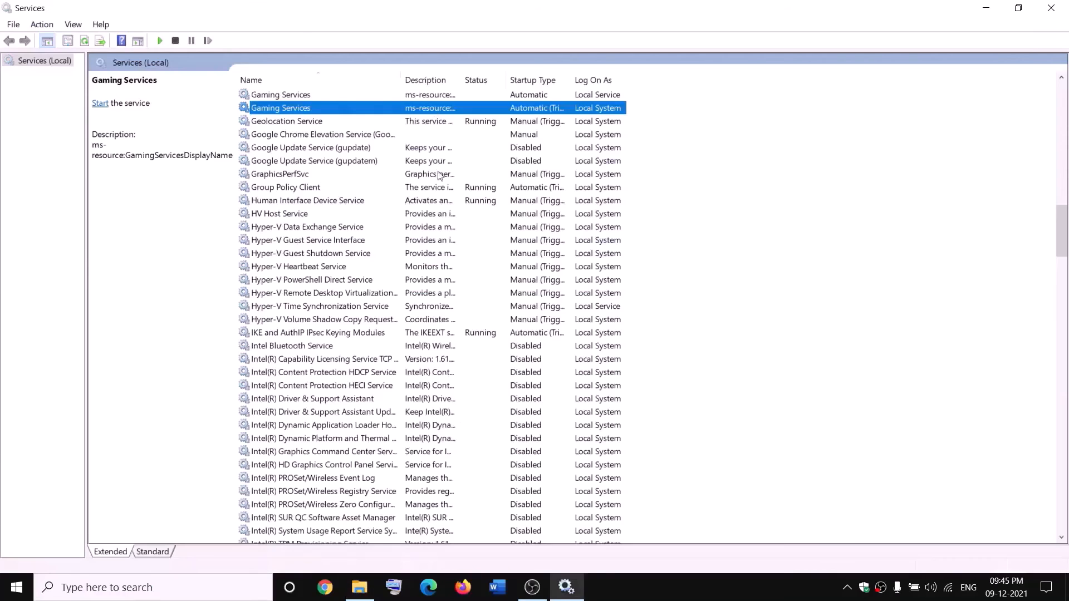
right_click(395, 96)
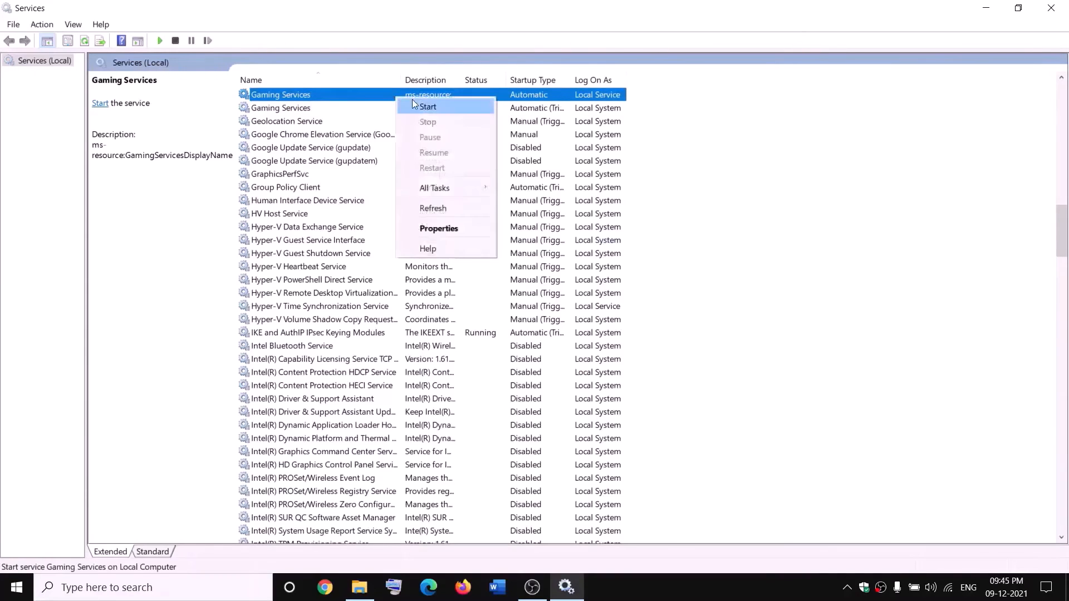
click(427, 106)
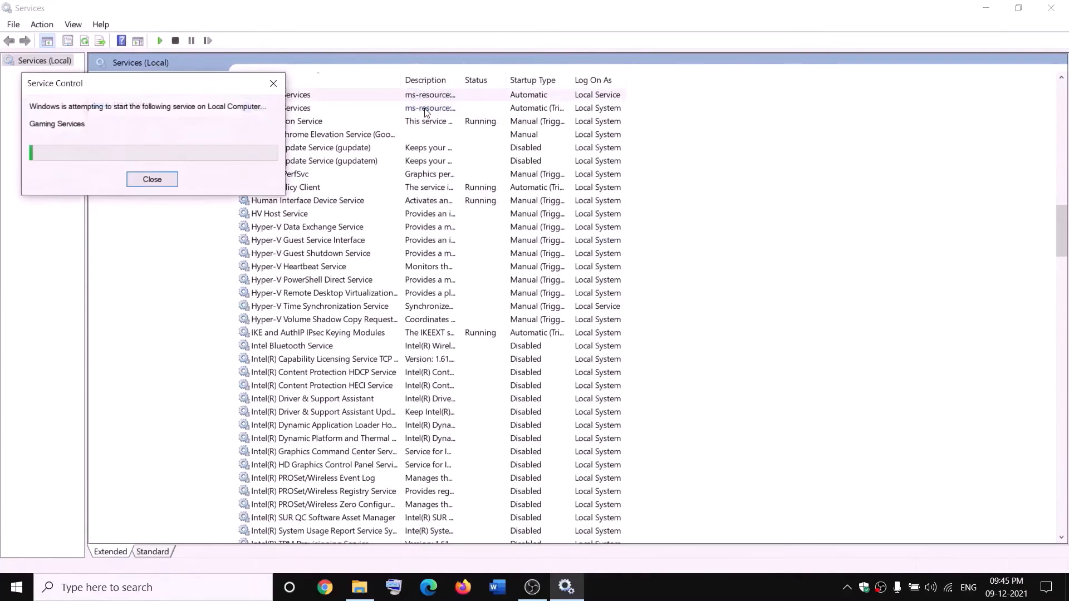
click(427, 108)
right_click(431, 109)
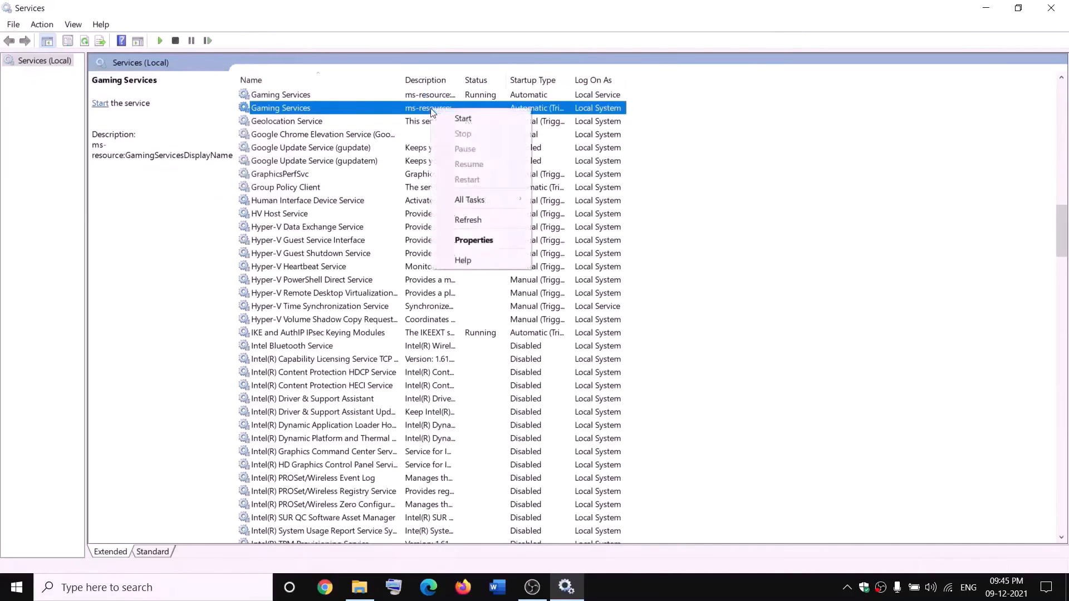
click(461, 119)
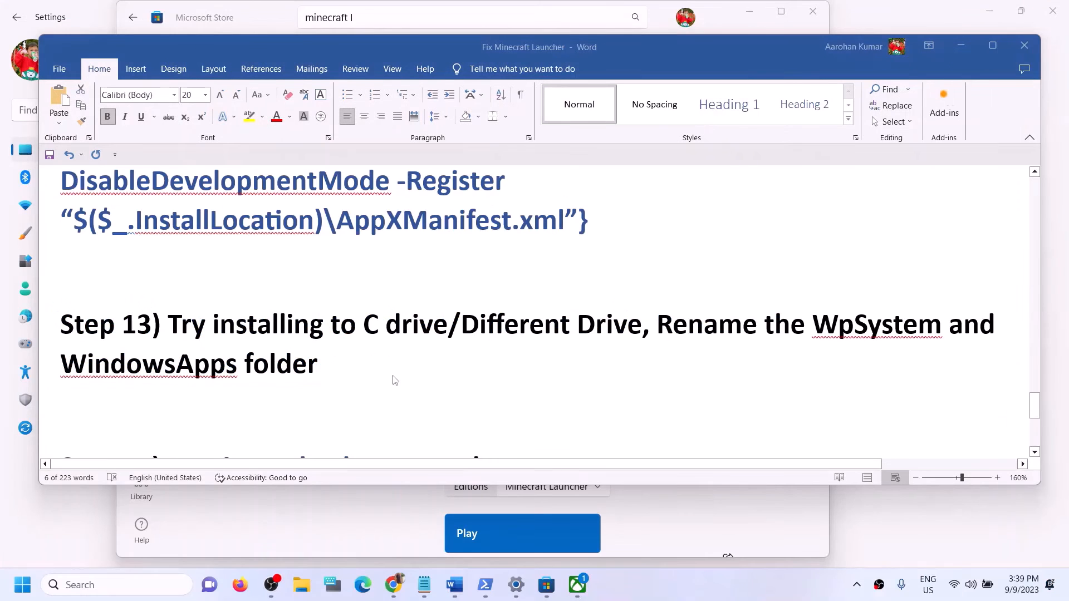
Step: Select 'Xbox' in the guide's Step 12 heading, then search the Store for xbox and open the Xbox app
scroll(394, 380, up, 5)
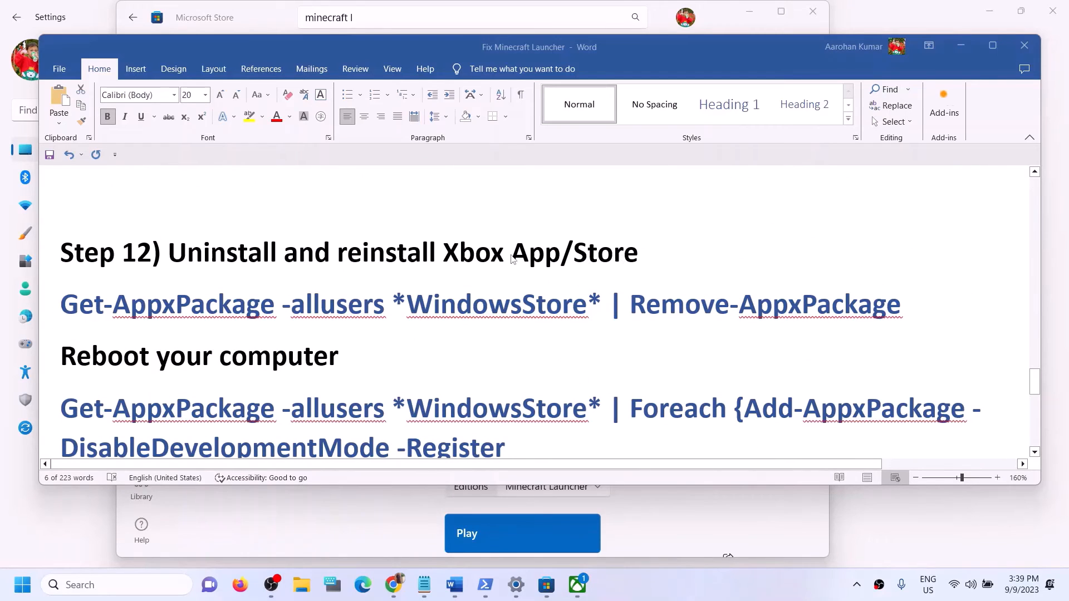
click(462, 266)
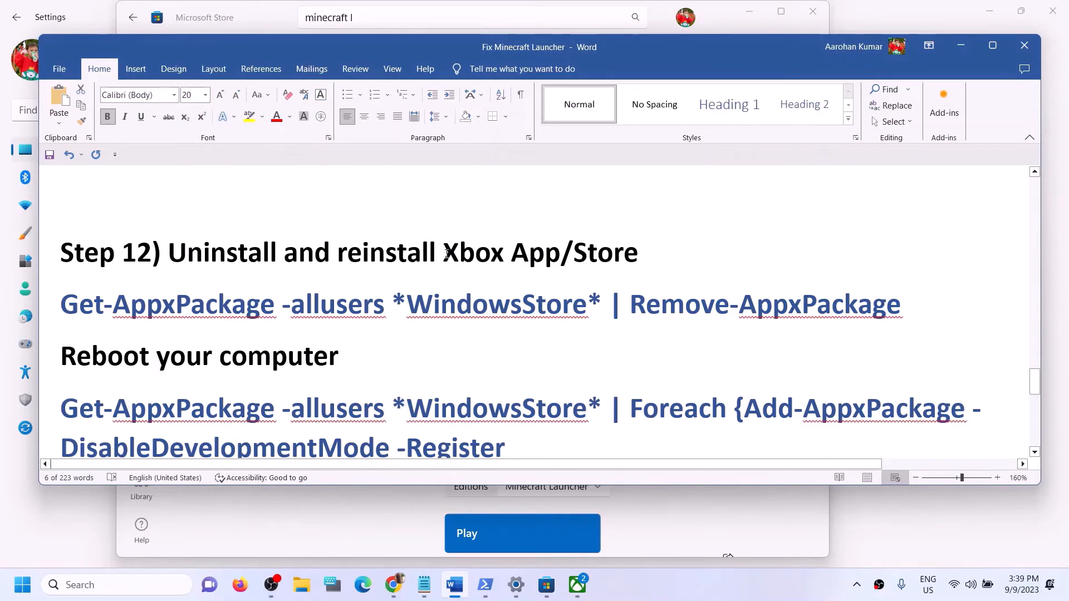
drag(447, 253, 523, 255)
click(372, 21)
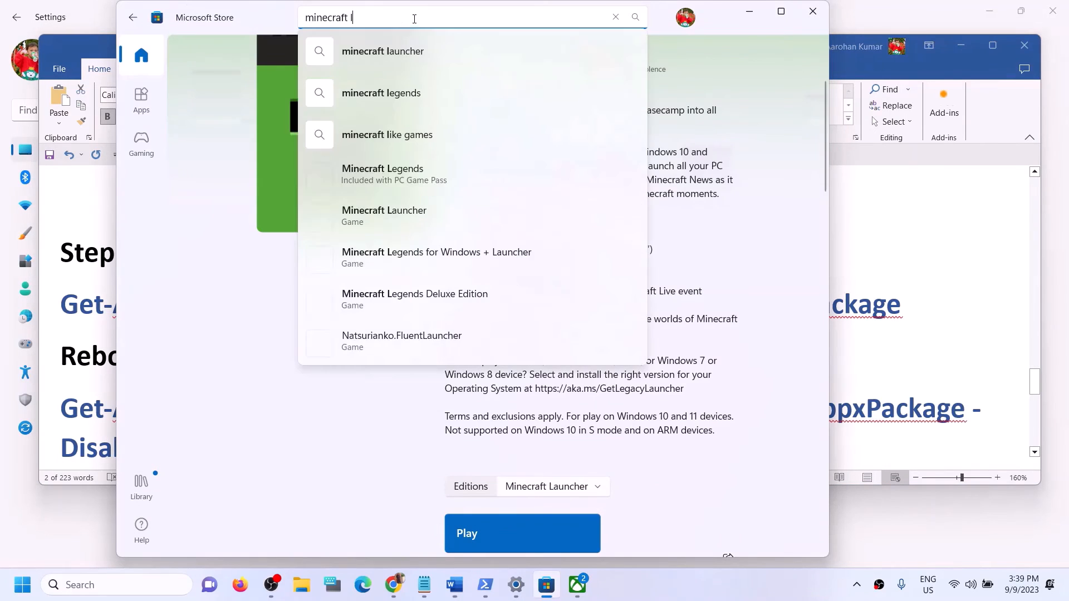
text(xbox)
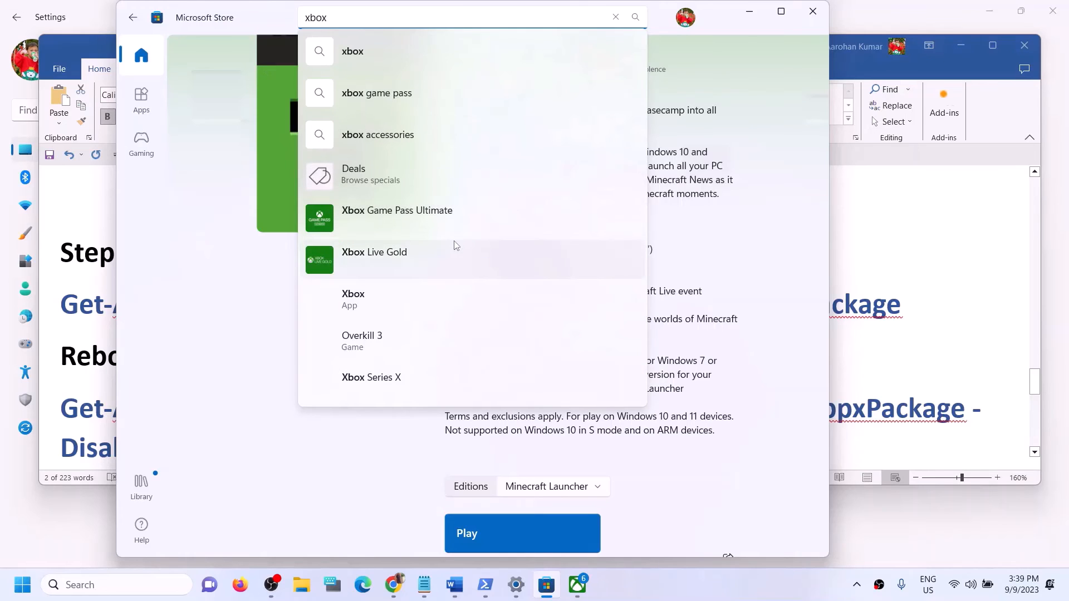
click(392, 305)
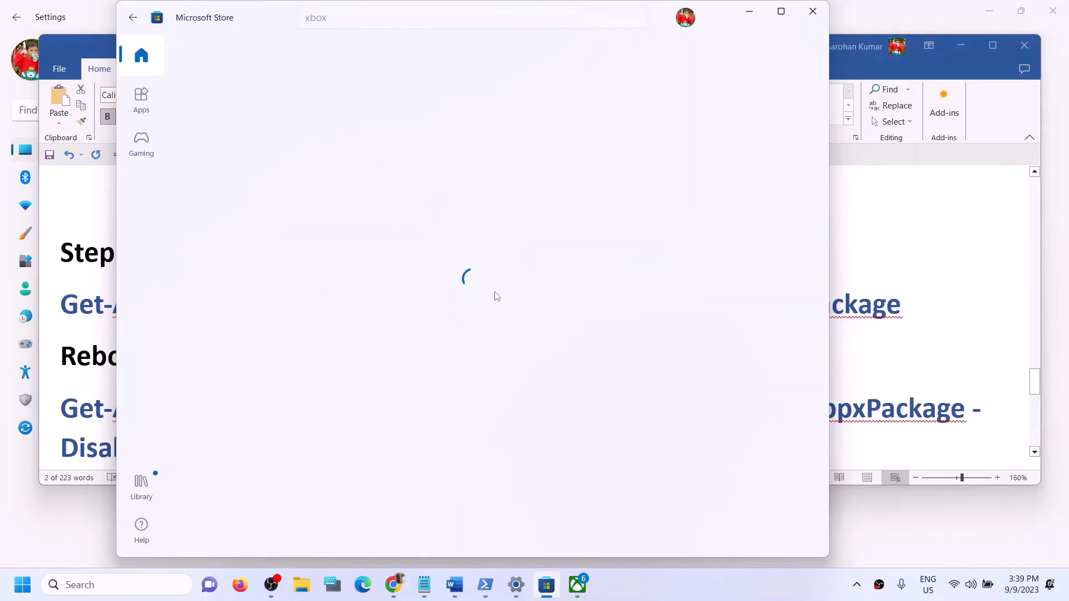
click(900, 364)
scroll(423, 328, down, 3)
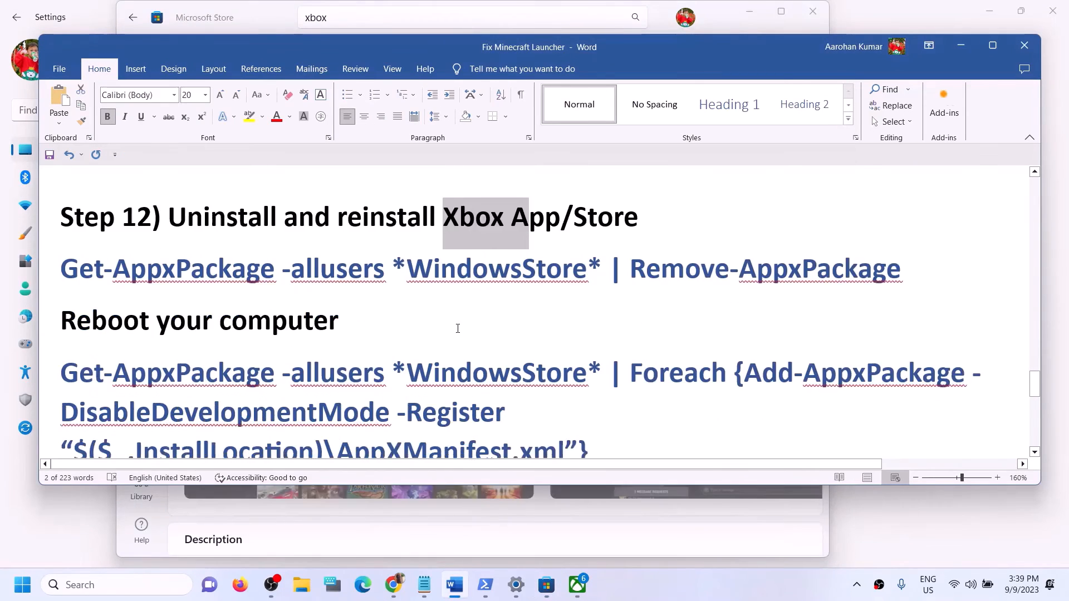
Step: Scroll to Step 14 in the guide and select the word 'inetcpl.cpl' to copy it
scroll(458, 328, down, 5)
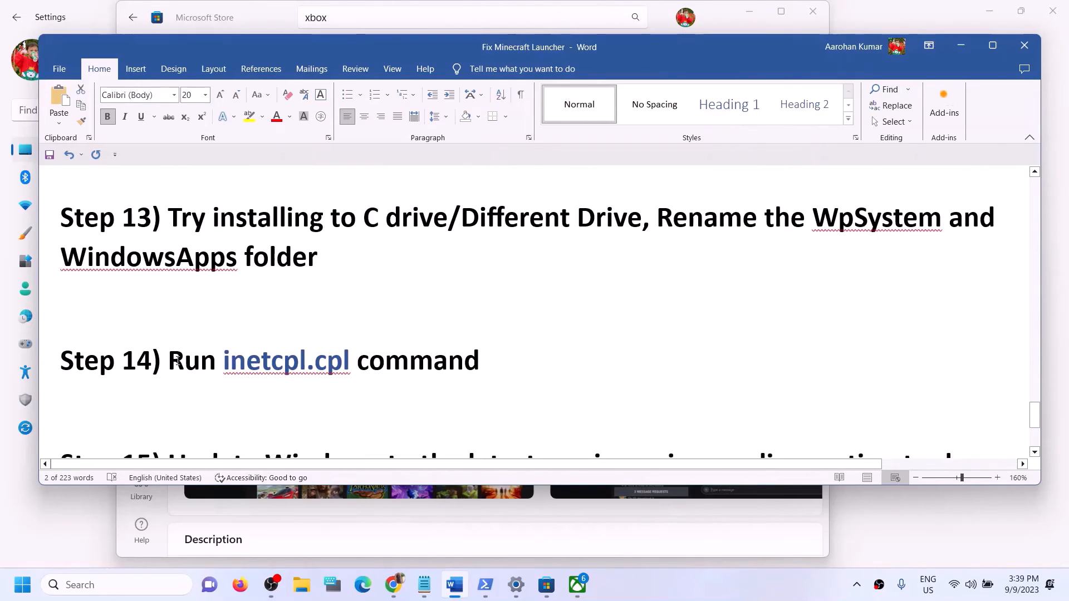
drag(170, 361, 479, 361)
click(236, 358)
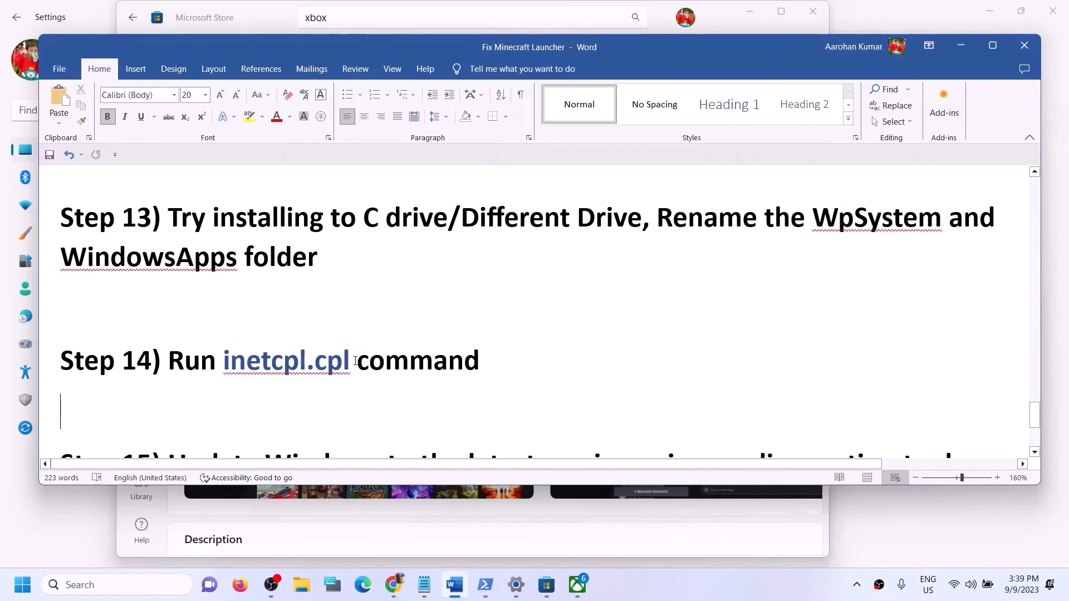
double_click(236, 357)
key(ctrl+c)
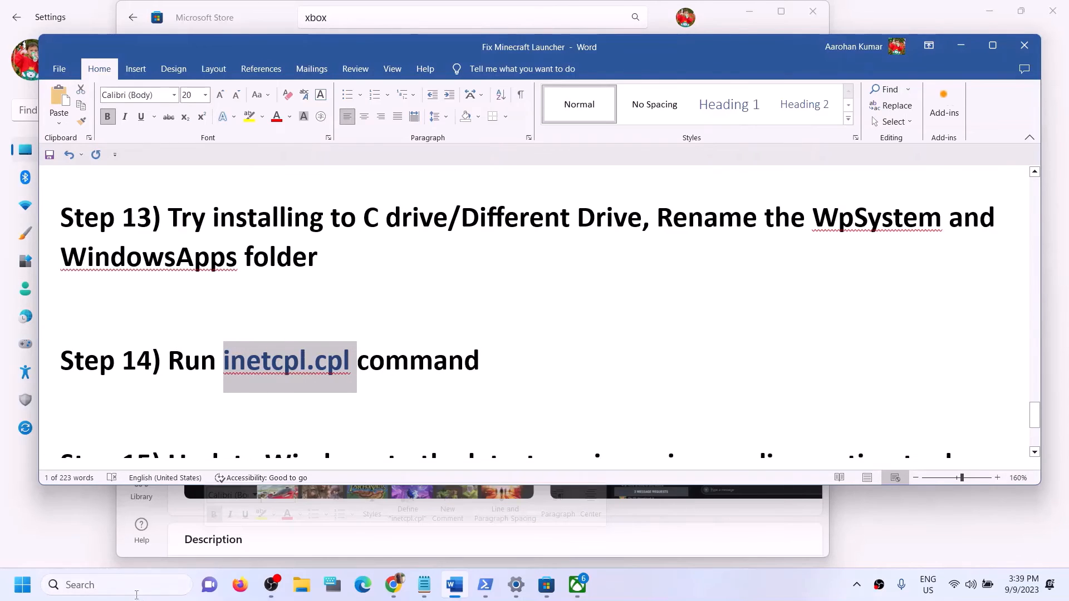
click(133, 590)
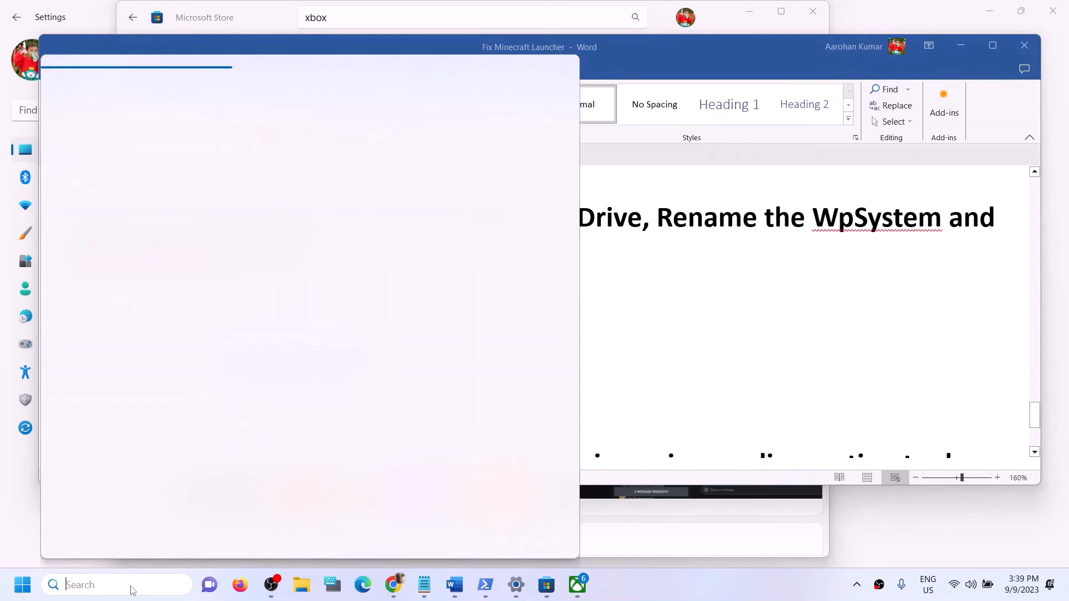
Step: Paste inetcpl.cpl into Windows Search and open the inetcpl.cpl Control panel item
key(ctrl+v)
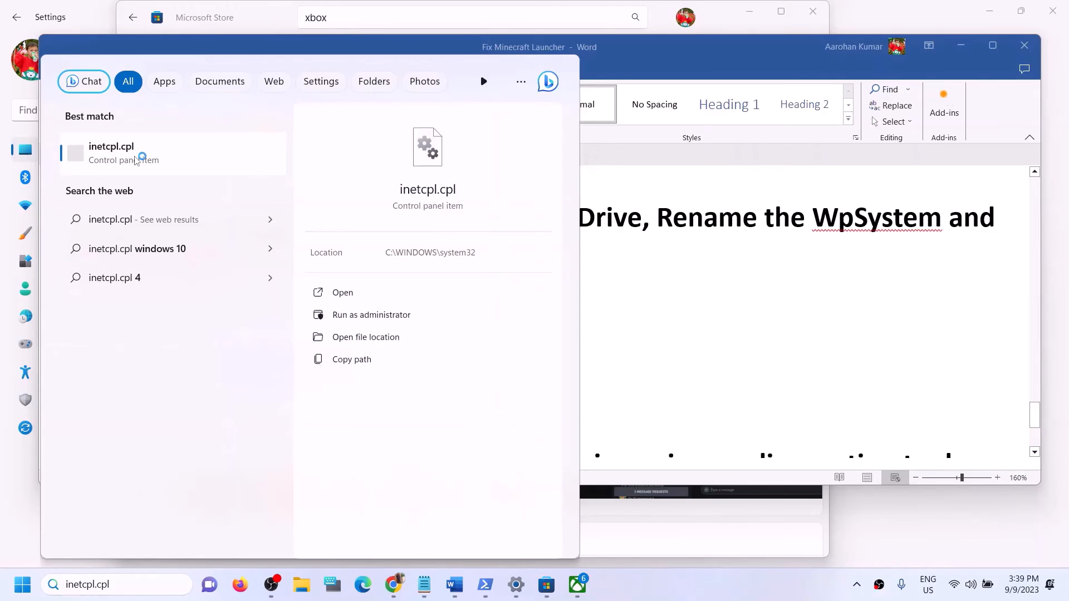
click(135, 161)
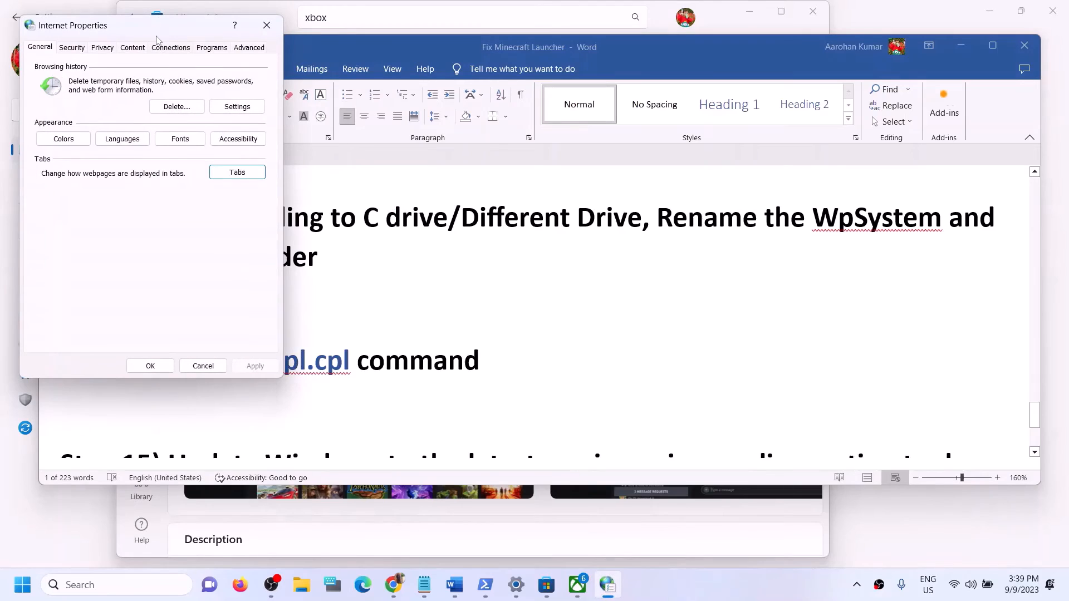
Step: Turn on Use TLS 1.0, 1.1, 1.2 and 1.3 in Internet Properties Advanced settings and confirm with OK
drag(156, 28, 447, 200)
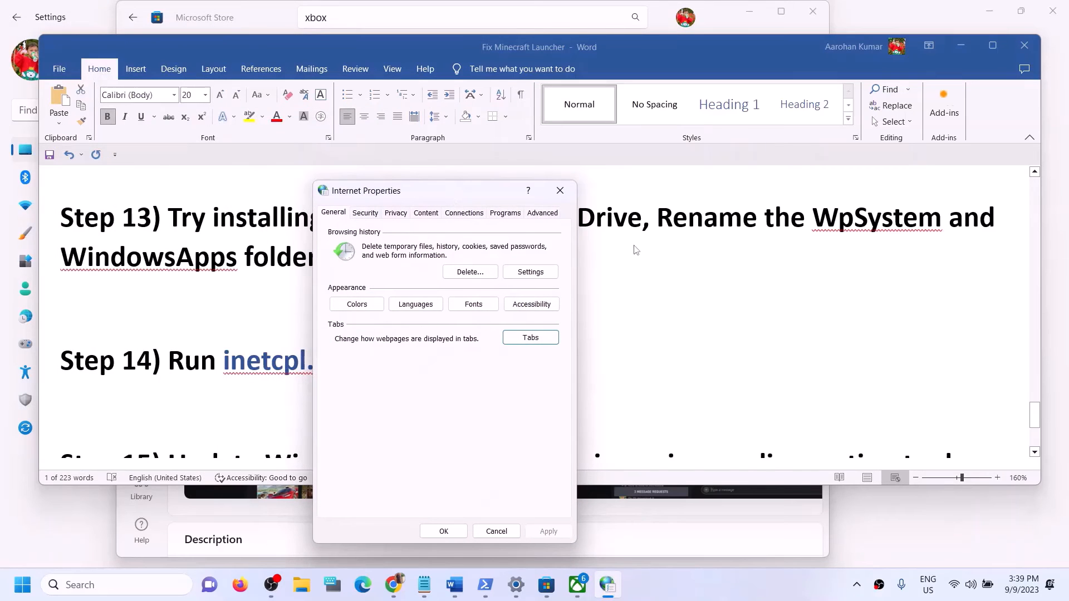
click(543, 213)
scroll(456, 382, down, 8)
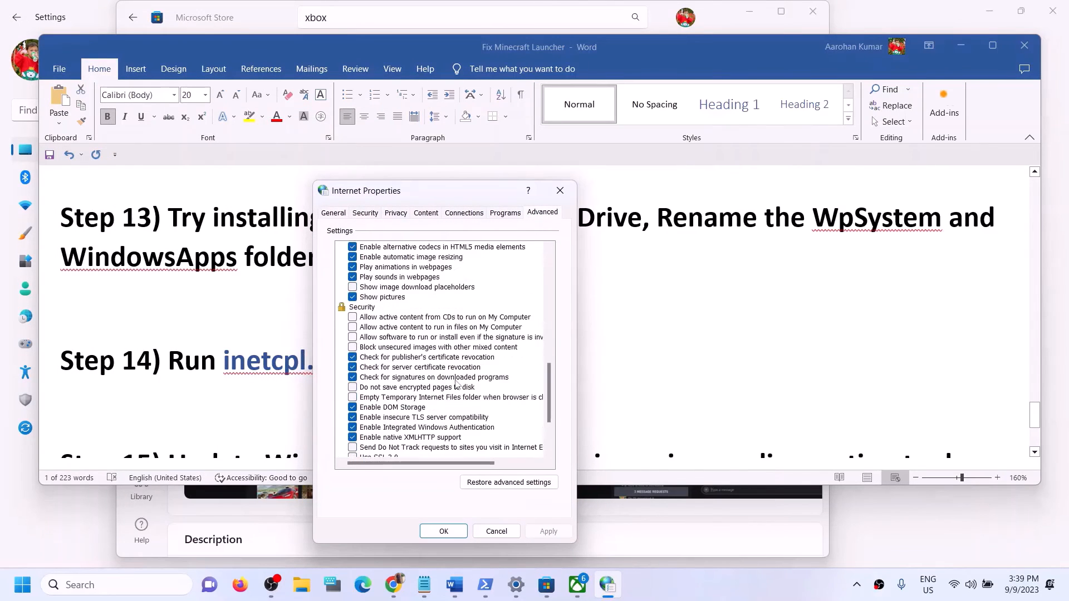
scroll(455, 383, down, 3)
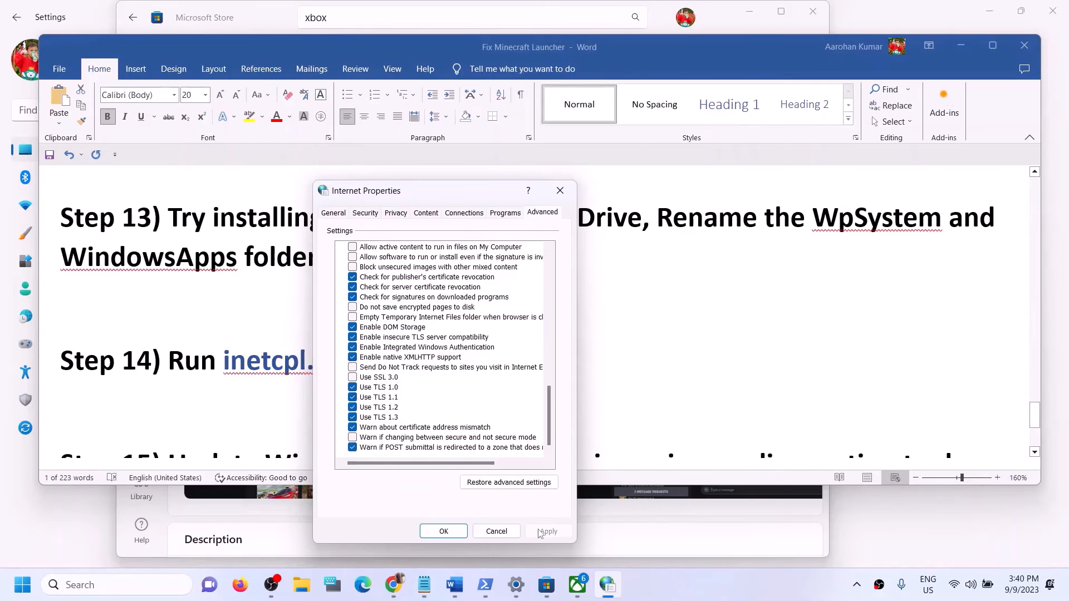
click(460, 536)
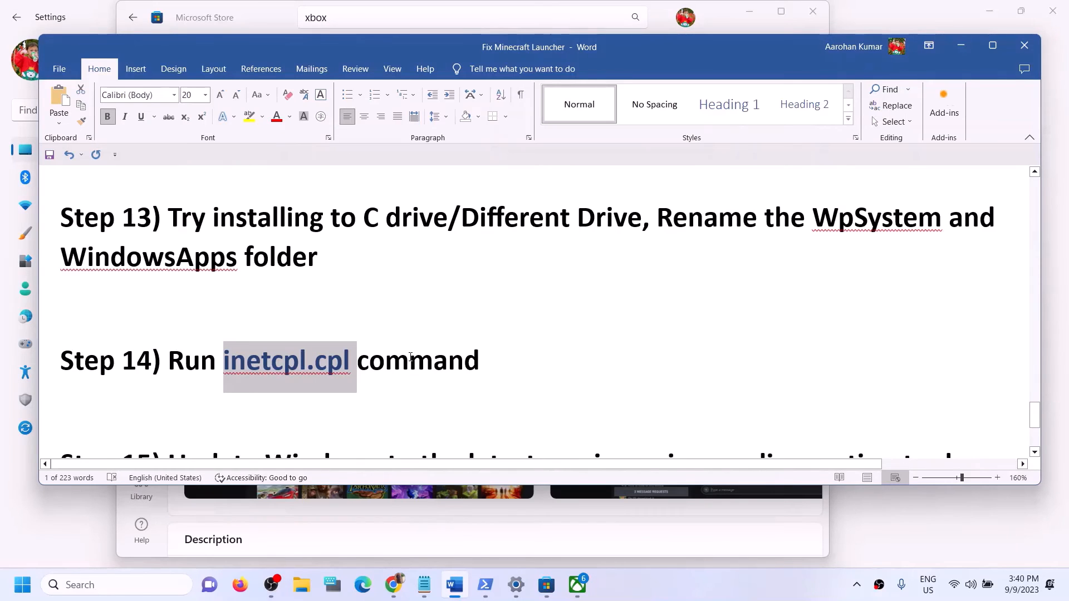
Step: Scroll the guide to Step 15 and select its 'Use media creation tool to update Windows 11/10' heading
scroll(522, 348, down, 3)
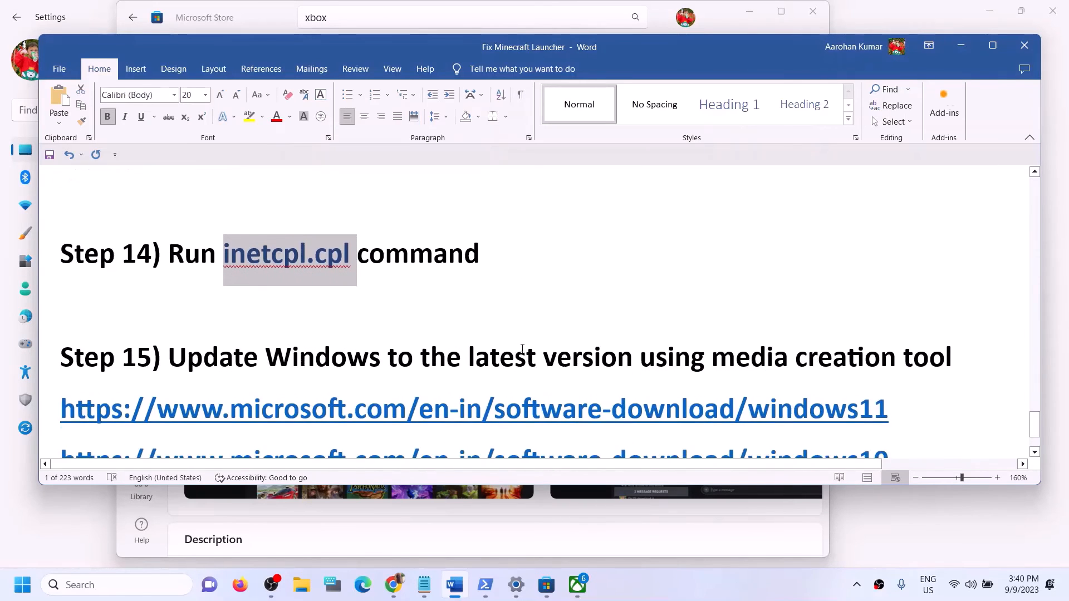
scroll(521, 348, down, 1)
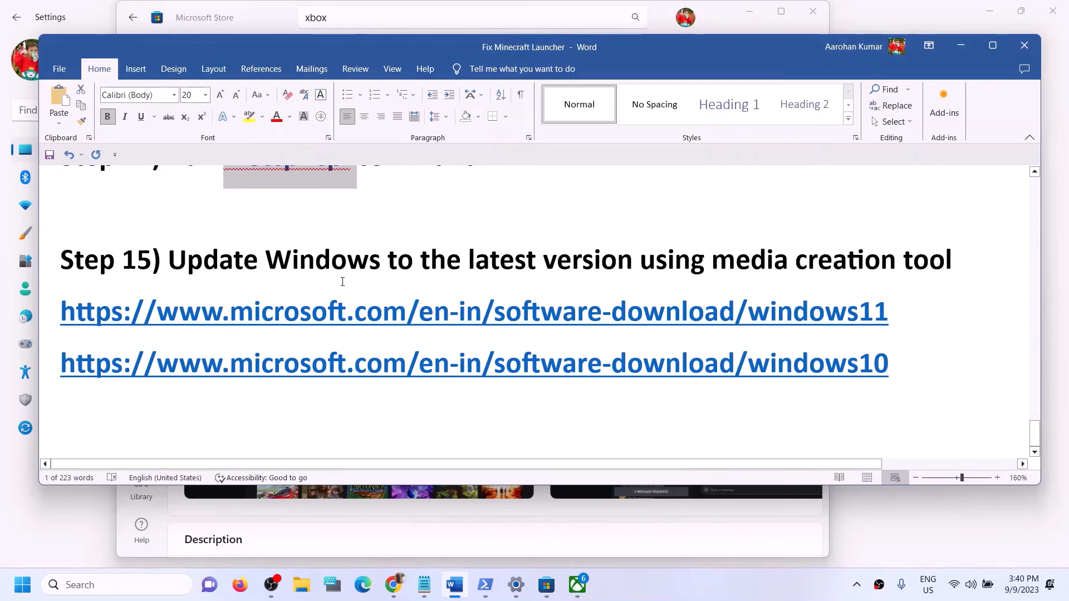
drag(181, 263, 955, 260)
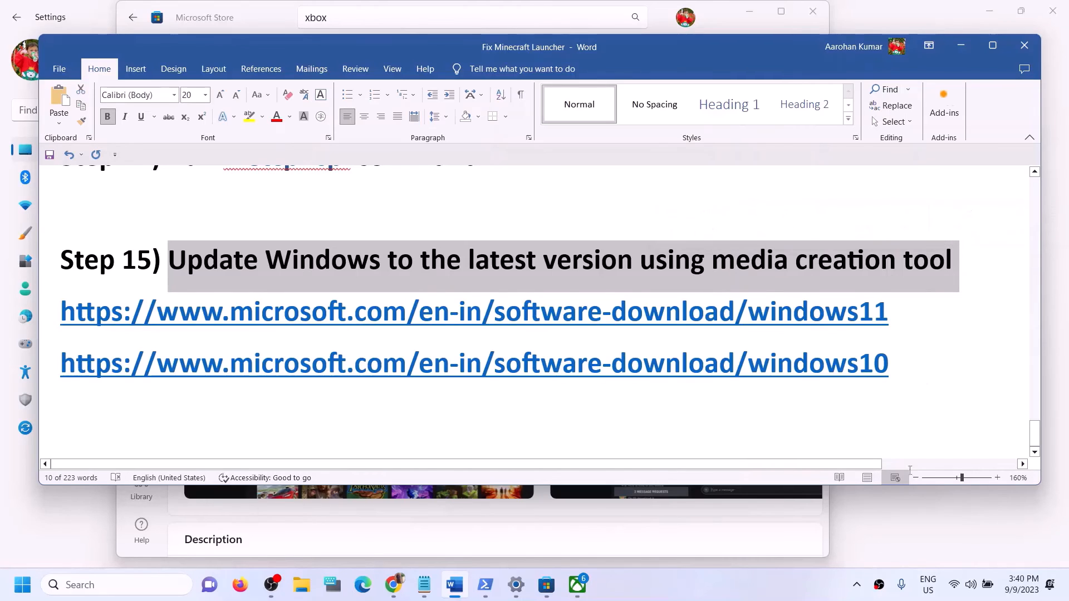
click(755, 594)
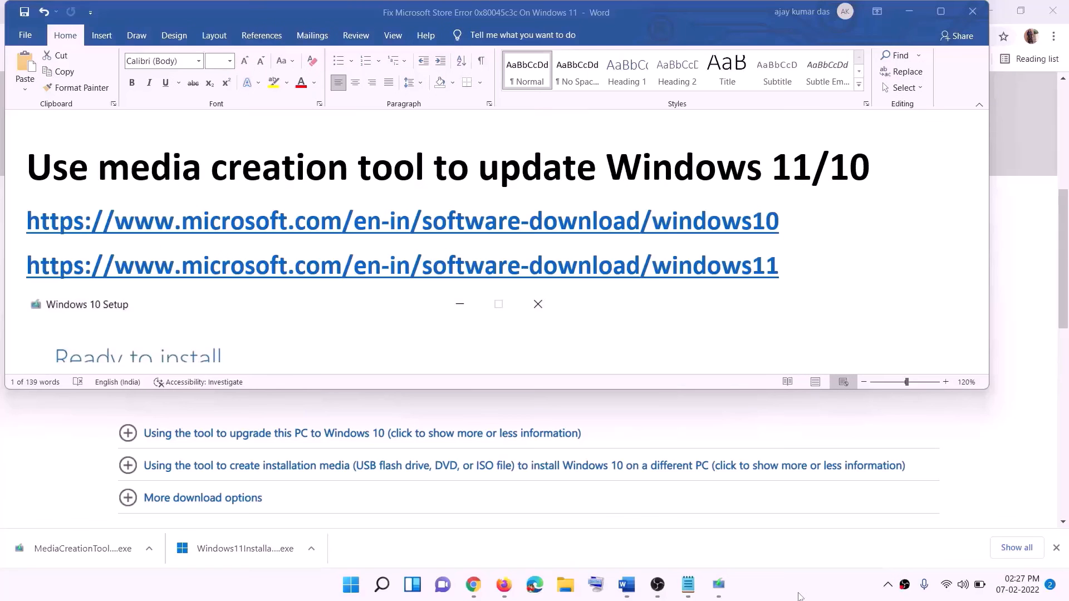
Step: Select the Windows 10 and Windows 11 download links in the guide and review the Windows 10 download page
triple_click(778, 263)
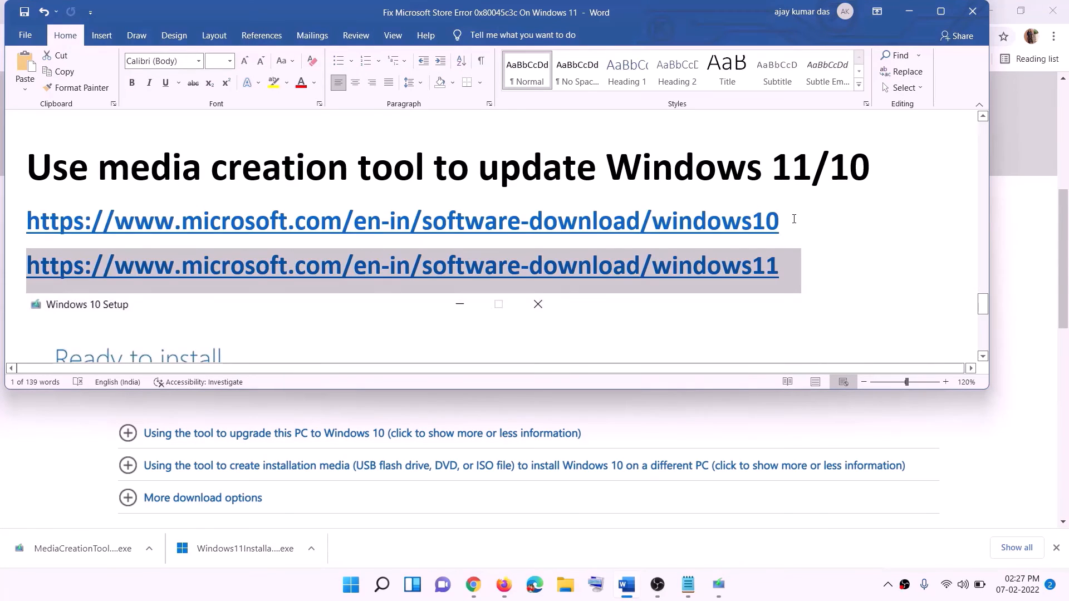
triple_click(793, 218)
triple_click(794, 267)
click(909, 11)
scroll(454, 284, up, 5)
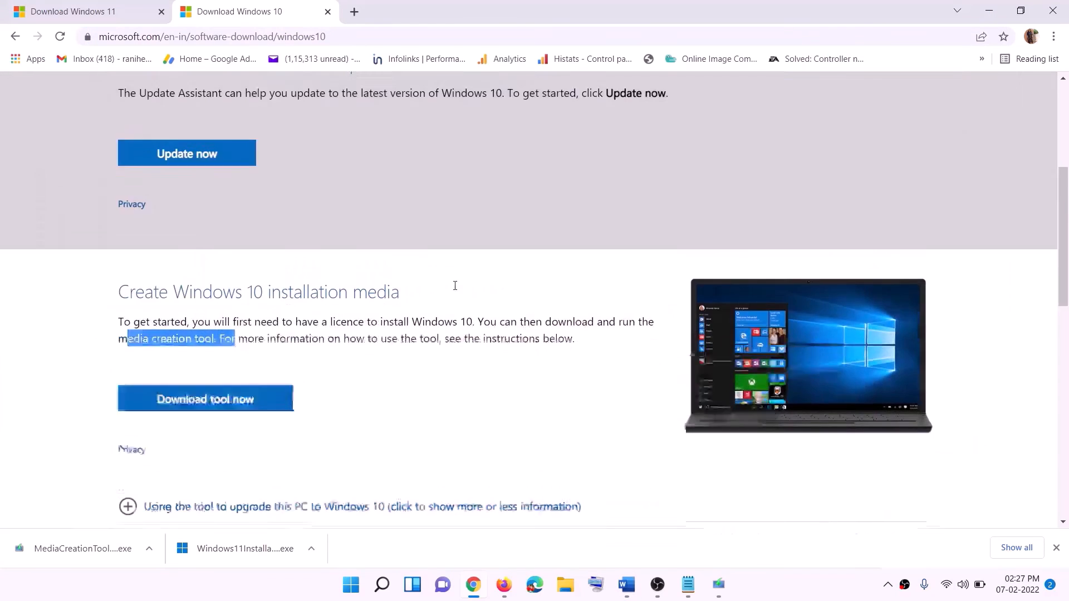
scroll(359, 308, down, 5)
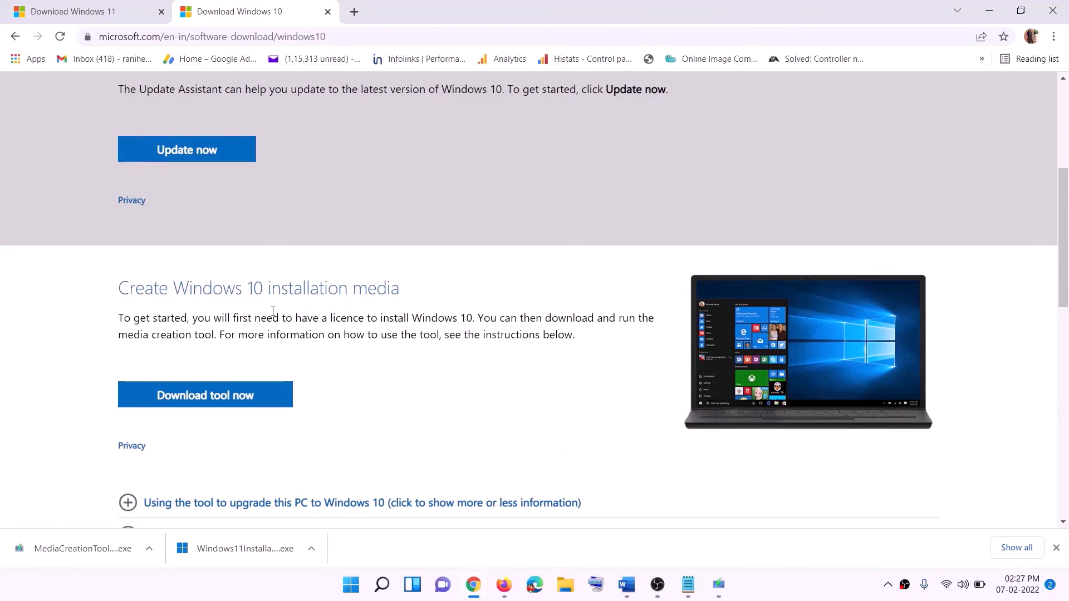
drag(128, 334, 238, 334)
scroll(357, 308, down, 2)
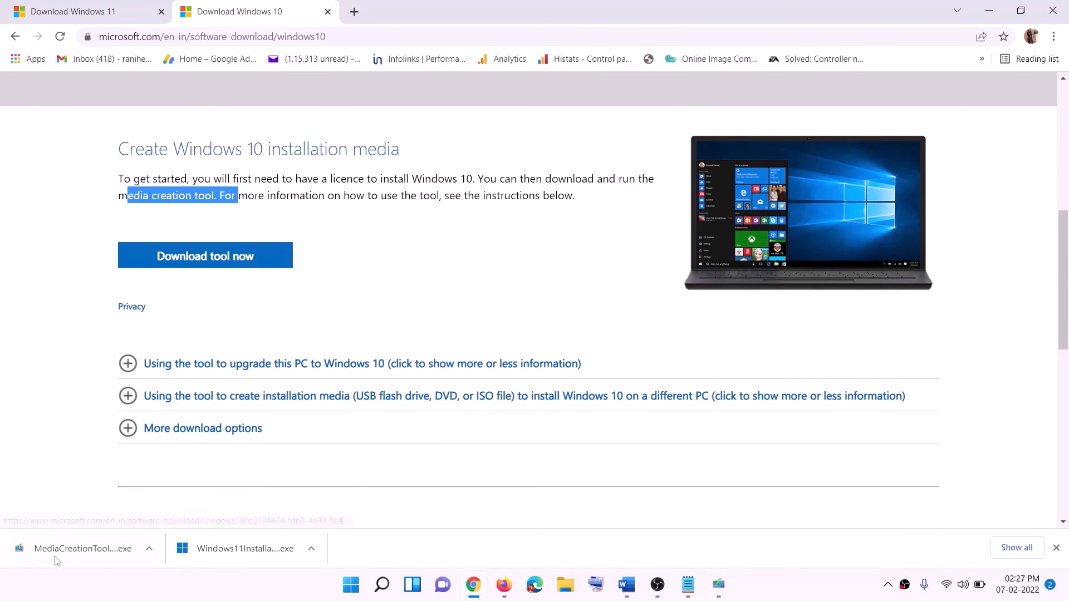
Step: In Windows 10 Setup, accept the licence terms and proceed with Upgrade this PC now
click(720, 588)
click(695, 453)
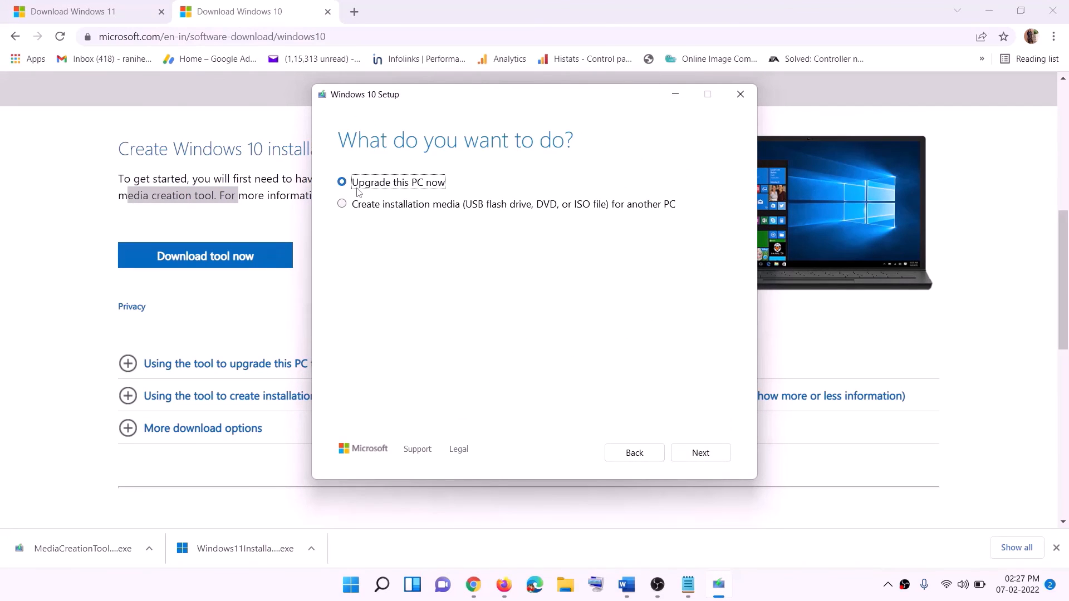
click(703, 451)
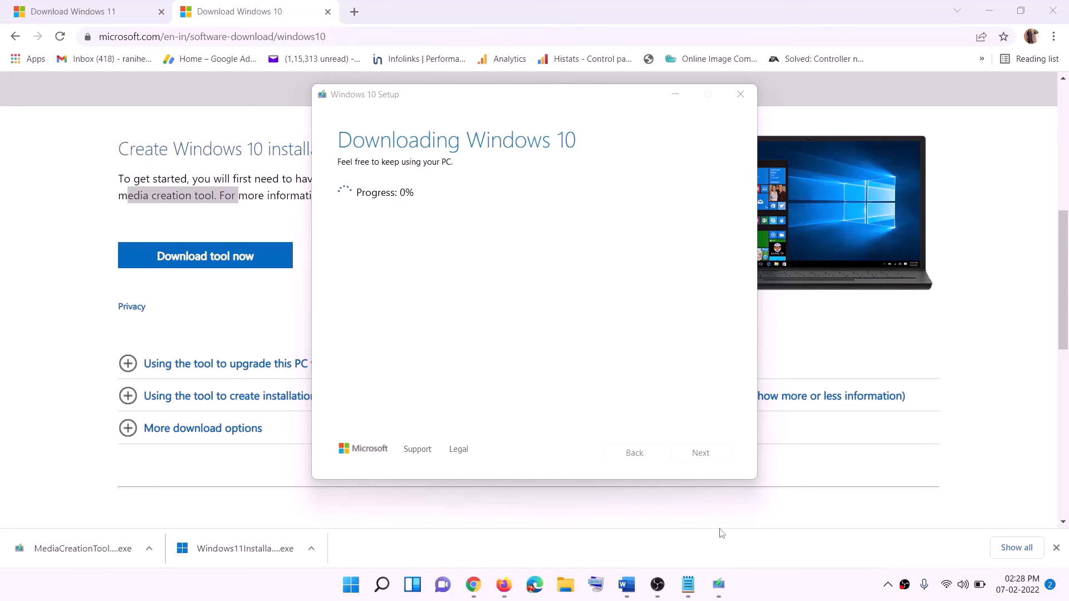
key(alt+Tab)
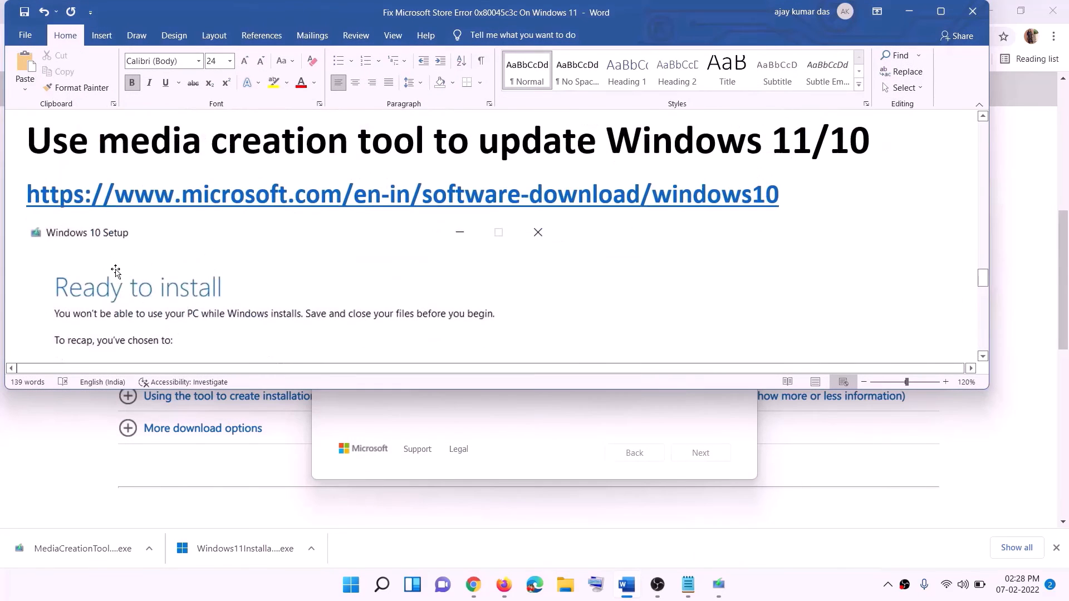
Step: Maximize the guide, scroll through its Ready to install screenshot, and return to the Download Windows 11 page
scroll(114, 270, down, 1)
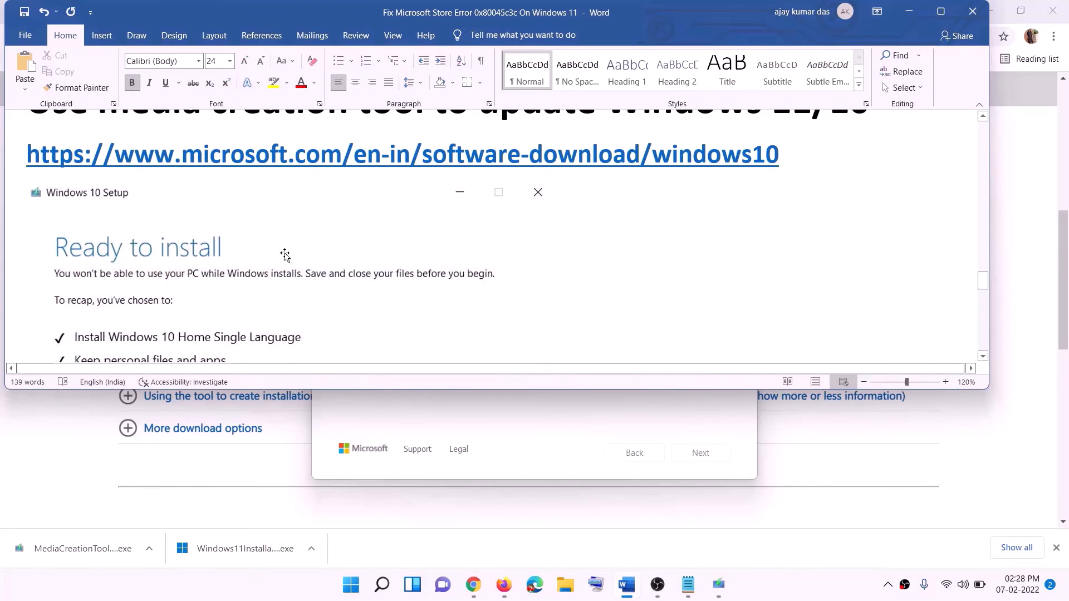
click(941, 12)
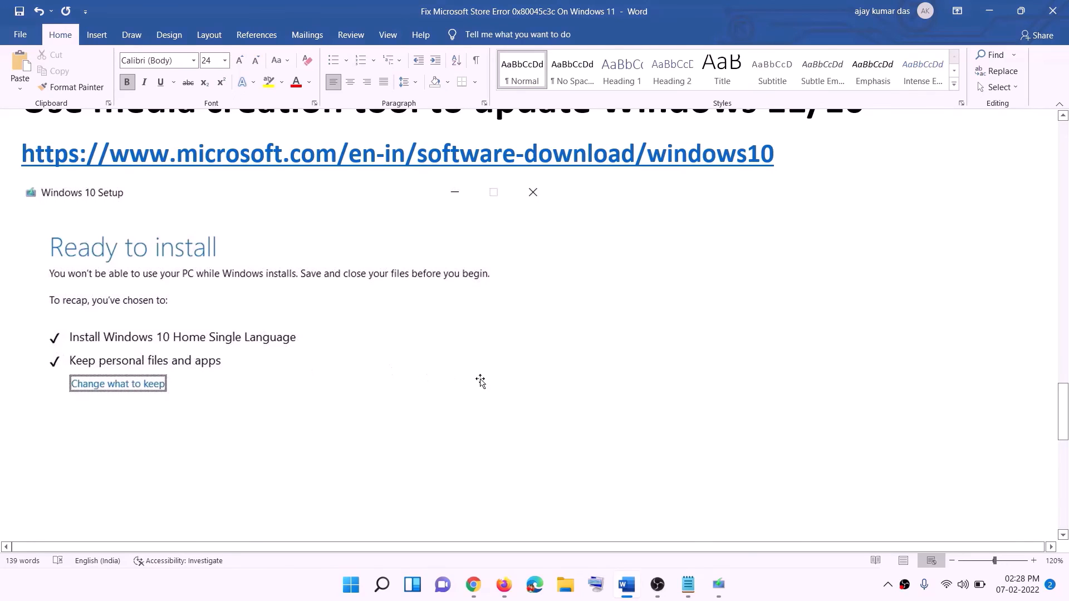
scroll(549, 389, down, 3)
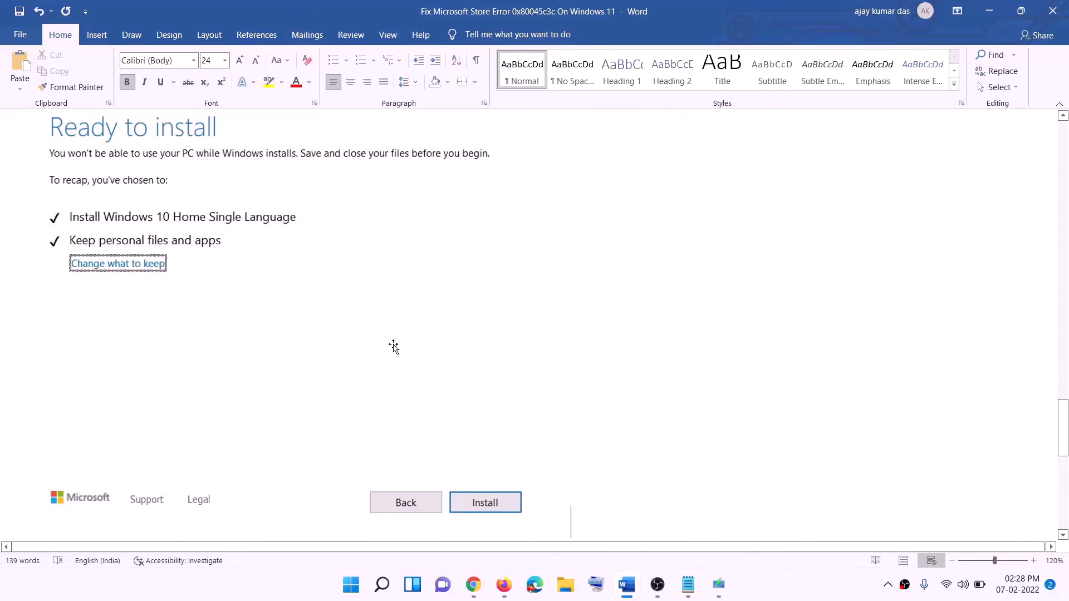
scroll(437, 345, up, 1)
click(771, 592)
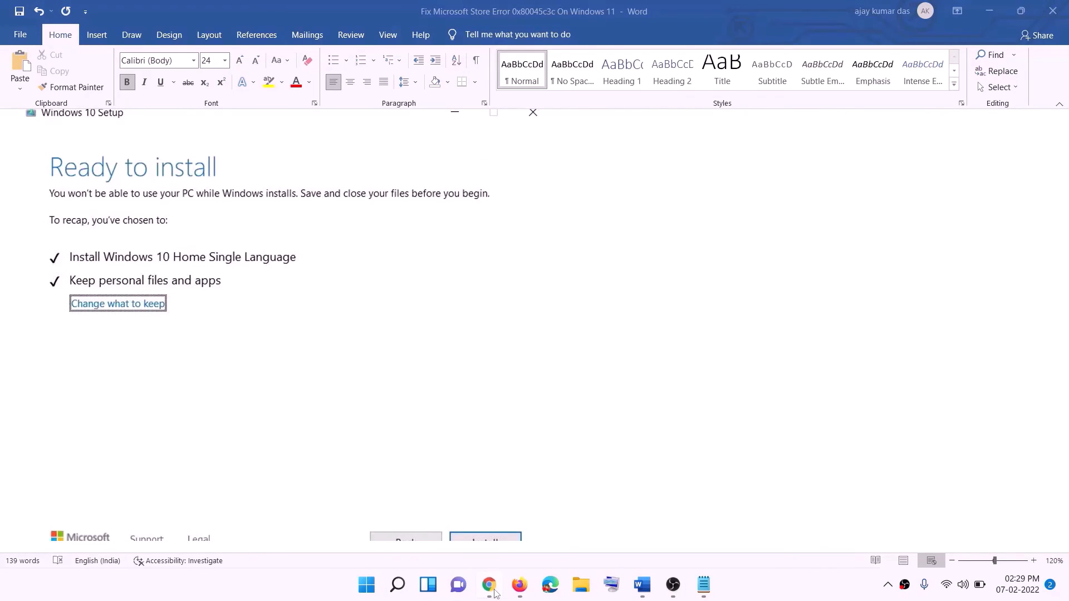
click(494, 587)
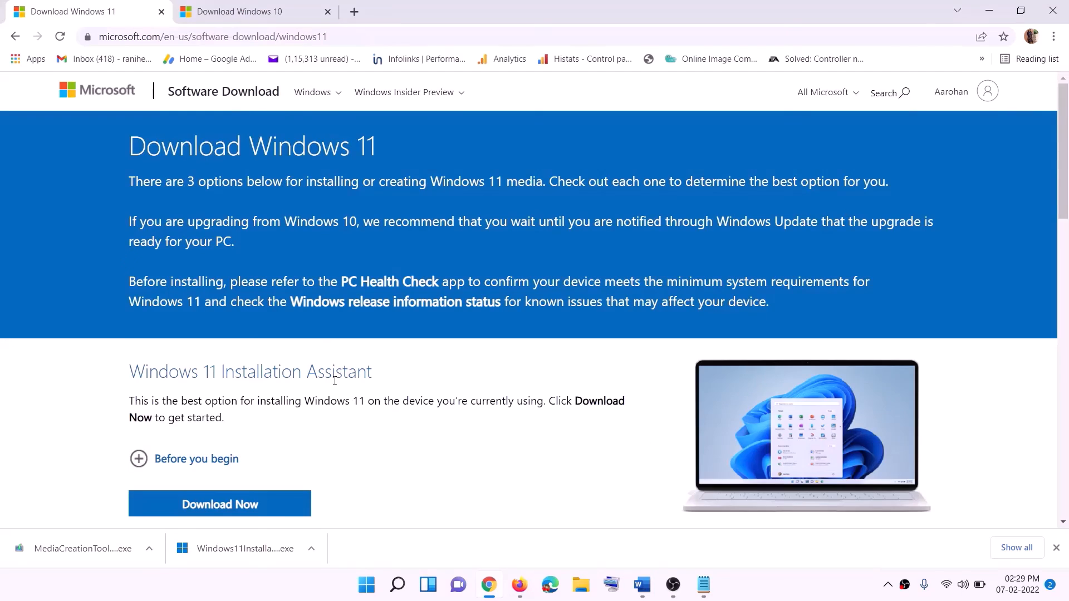
Step: Download the Windows 11 media creation tool from Create Windows 11 Installation Media and allow it to run
scroll(334, 380, down, 5)
drag(200, 330, 310, 330)
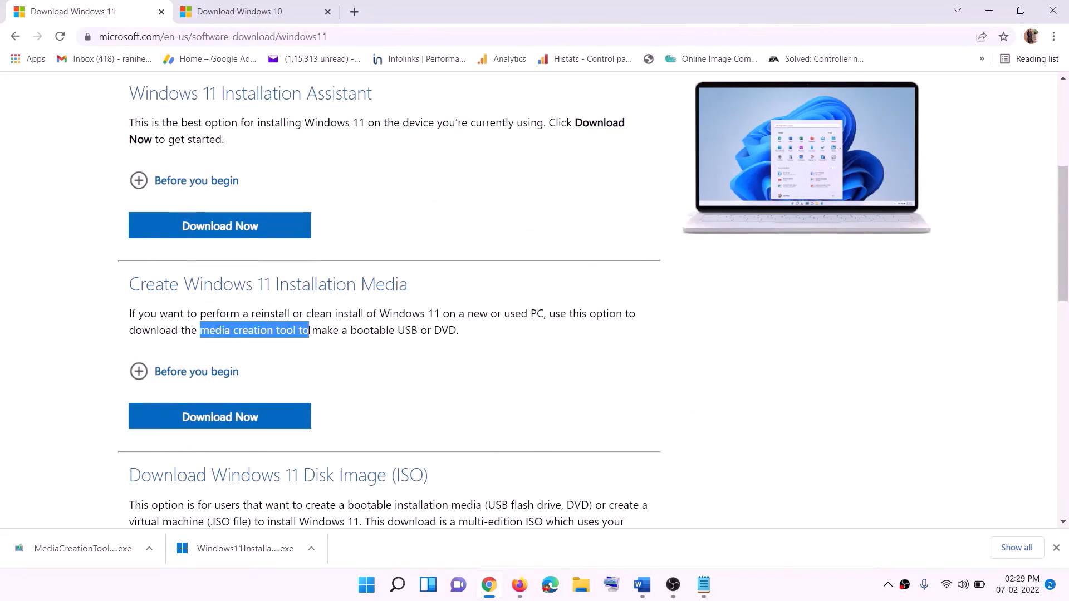
click(213, 422)
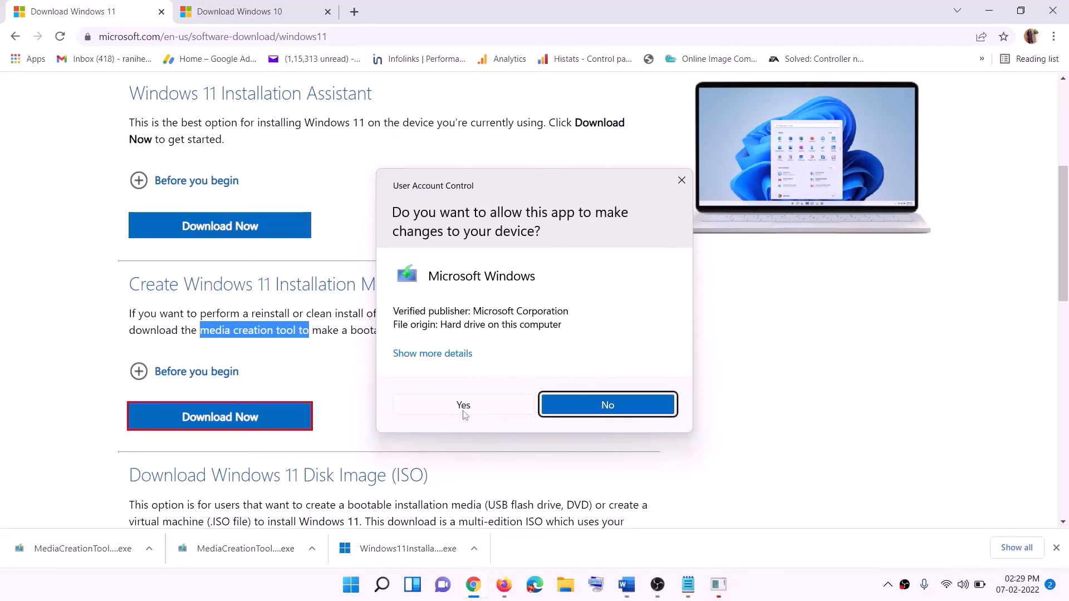
click(463, 405)
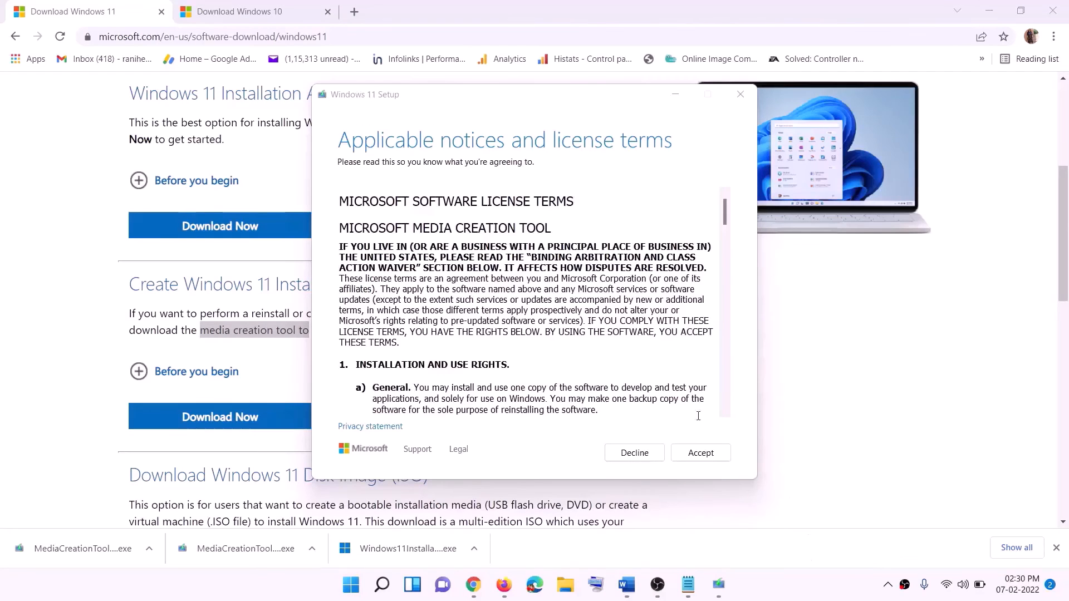
Step: Accept the licence, keep the recommended language and edition, and save an ISO named Windows to the Desktop
click(701, 453)
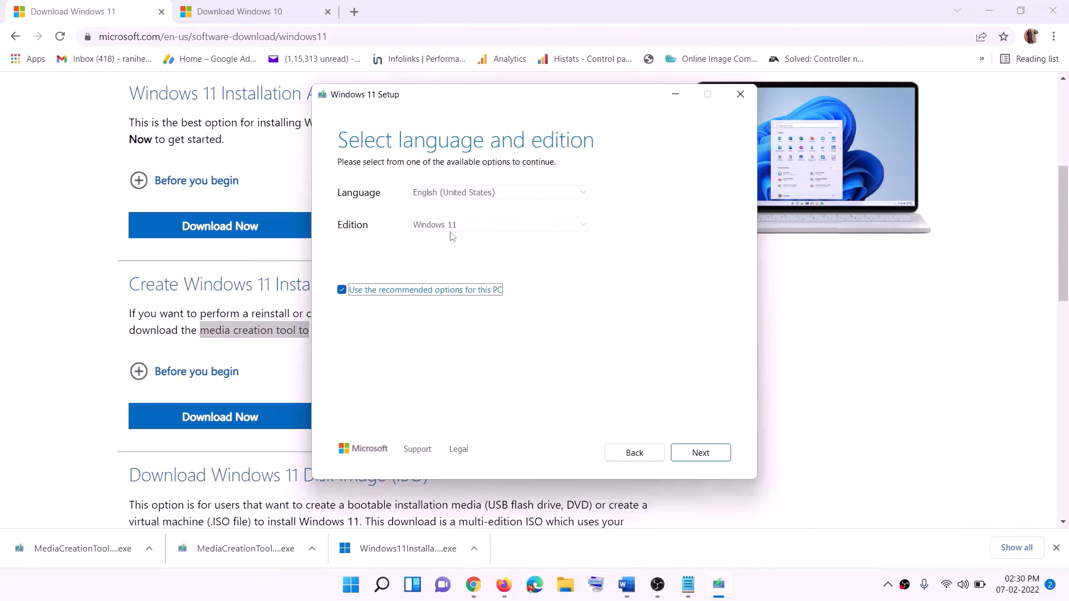
click(694, 451)
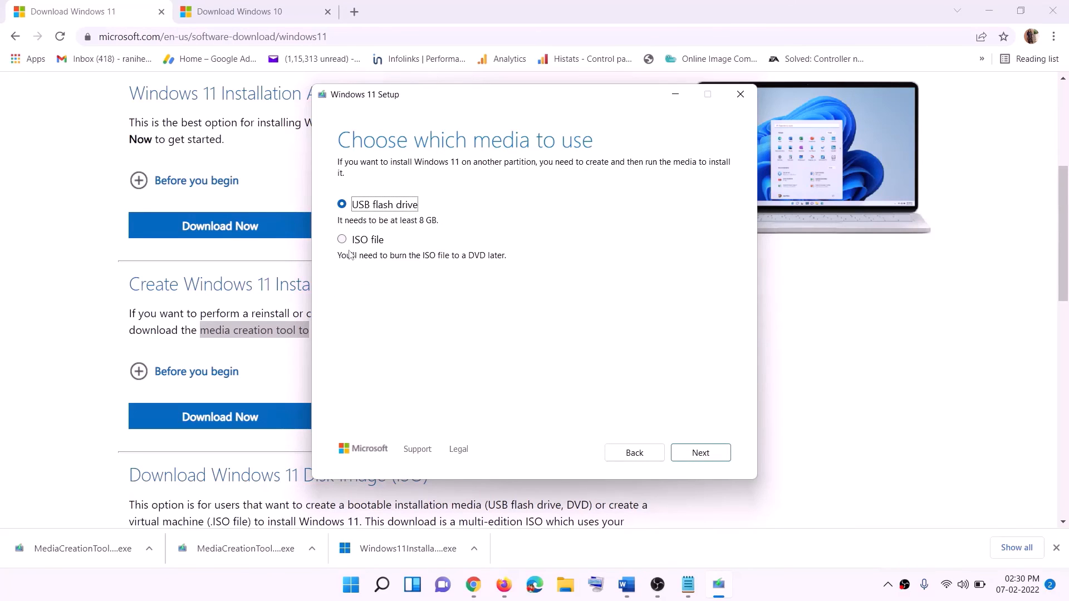
click(358, 244)
click(700, 453)
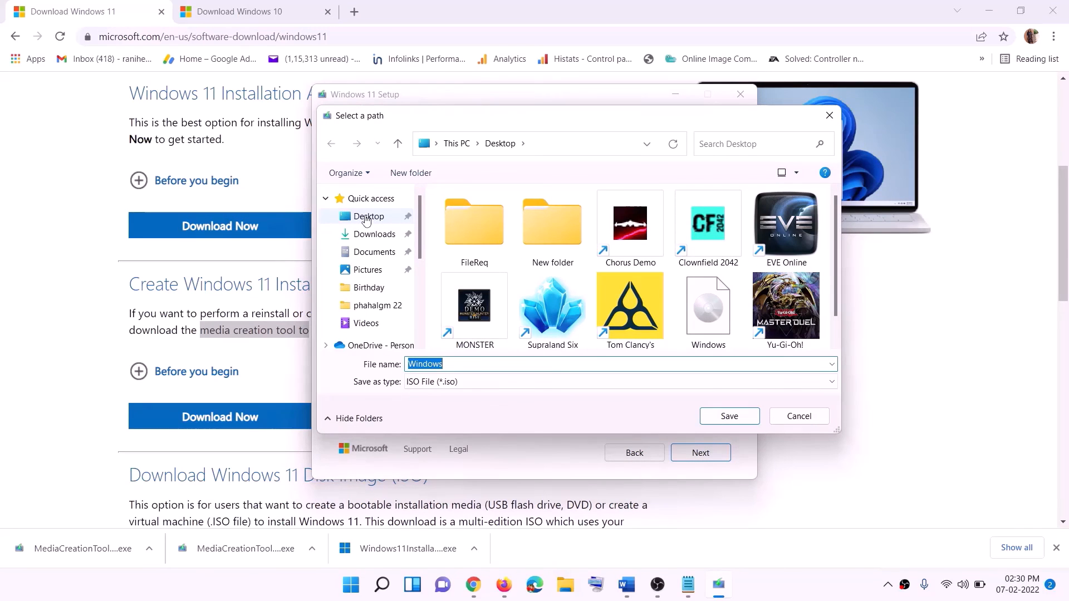
click(366, 218)
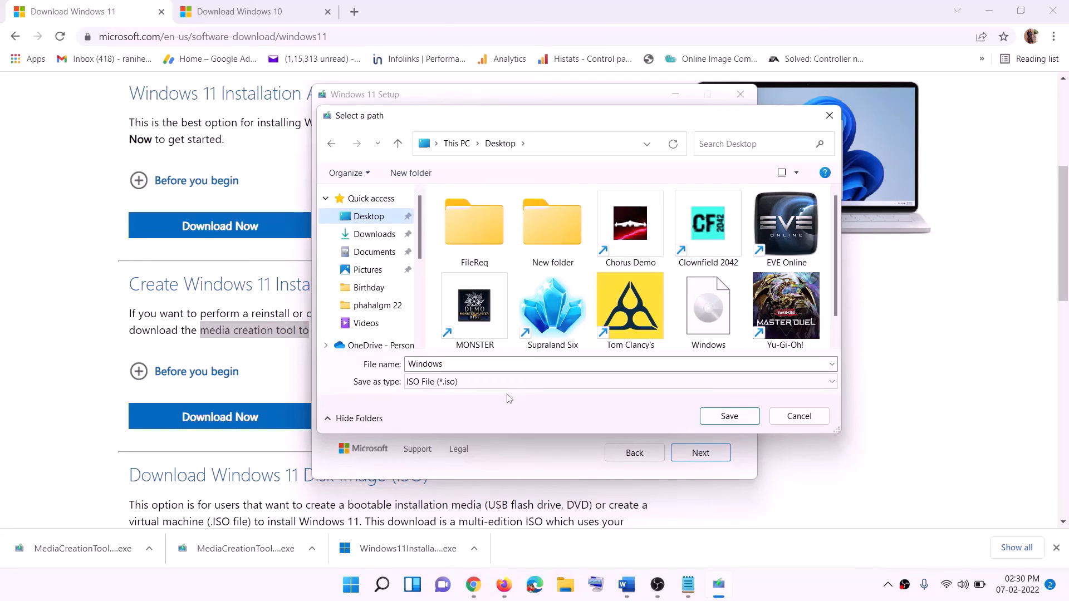
click(718, 415)
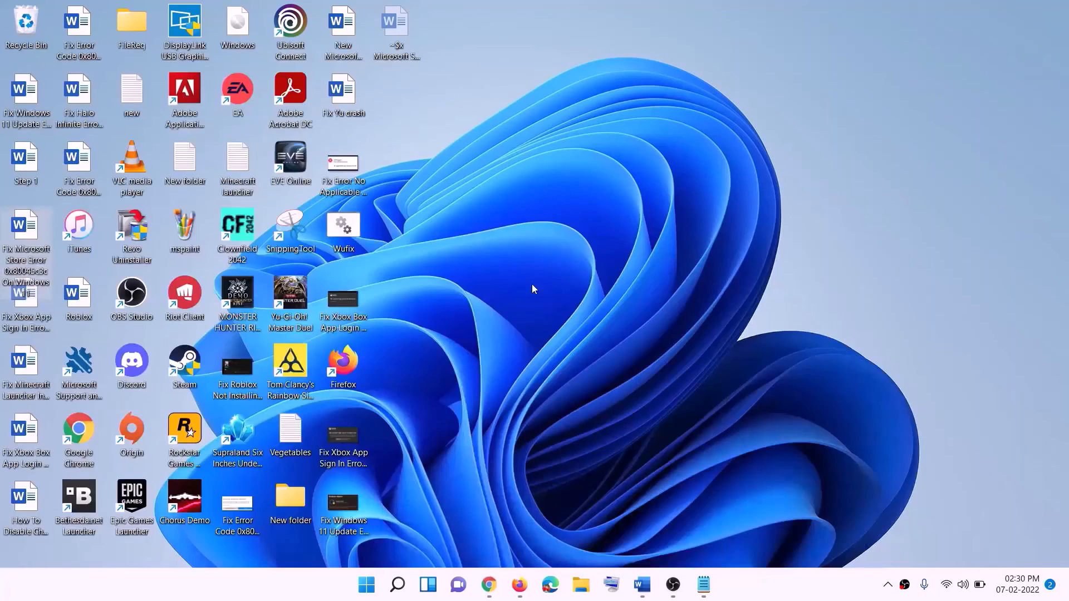
Step: Mount the Windows ISO from the desktop, run its setup with administrator approval, and proceed to the update check
drag(248, 28, 332, 309)
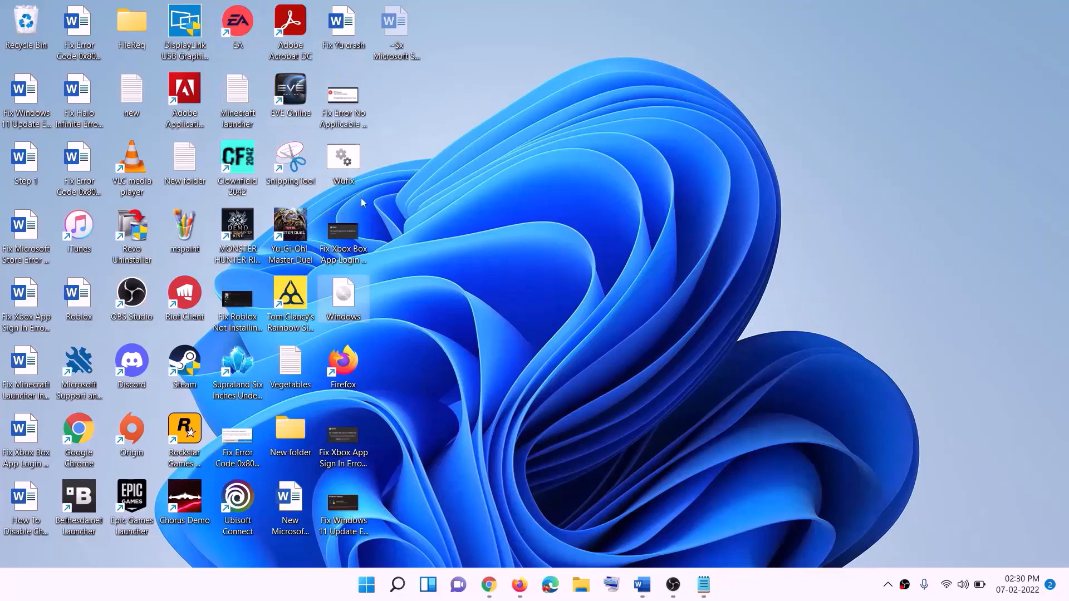
double_click(345, 305)
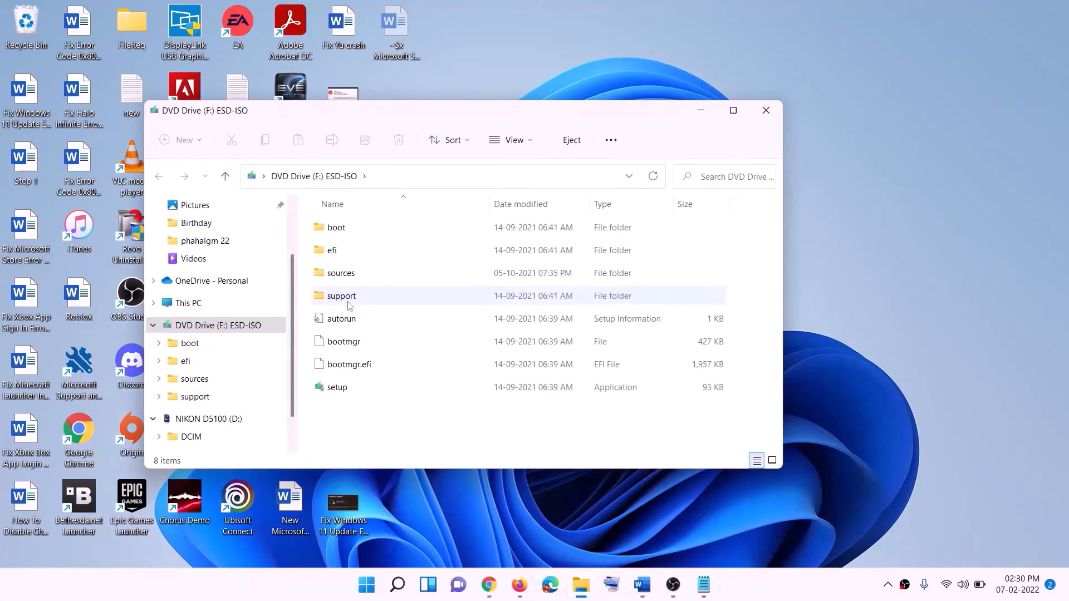
click(338, 391)
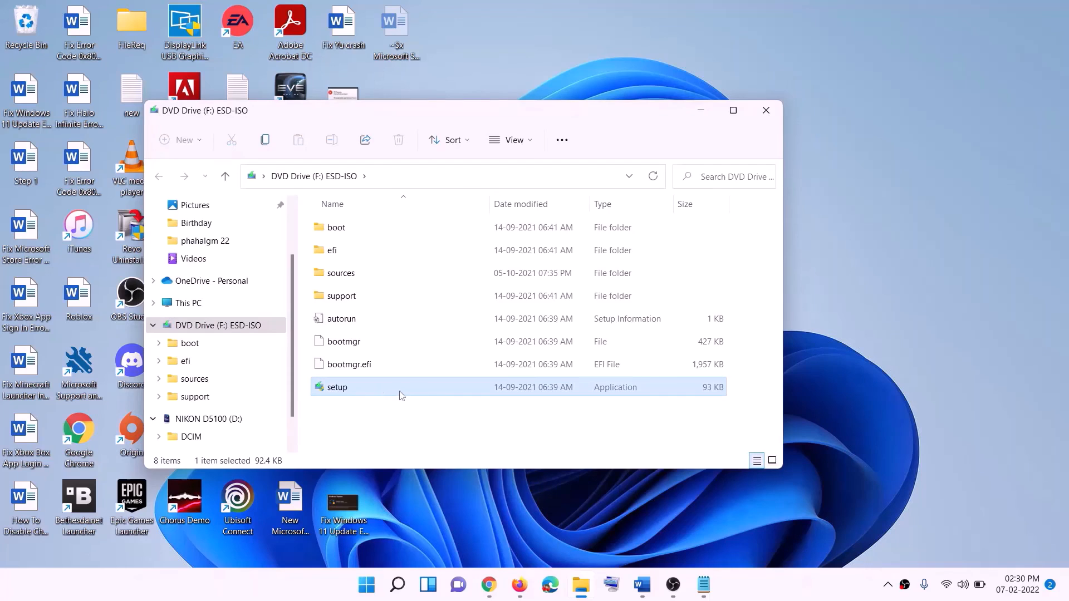
double_click(365, 385)
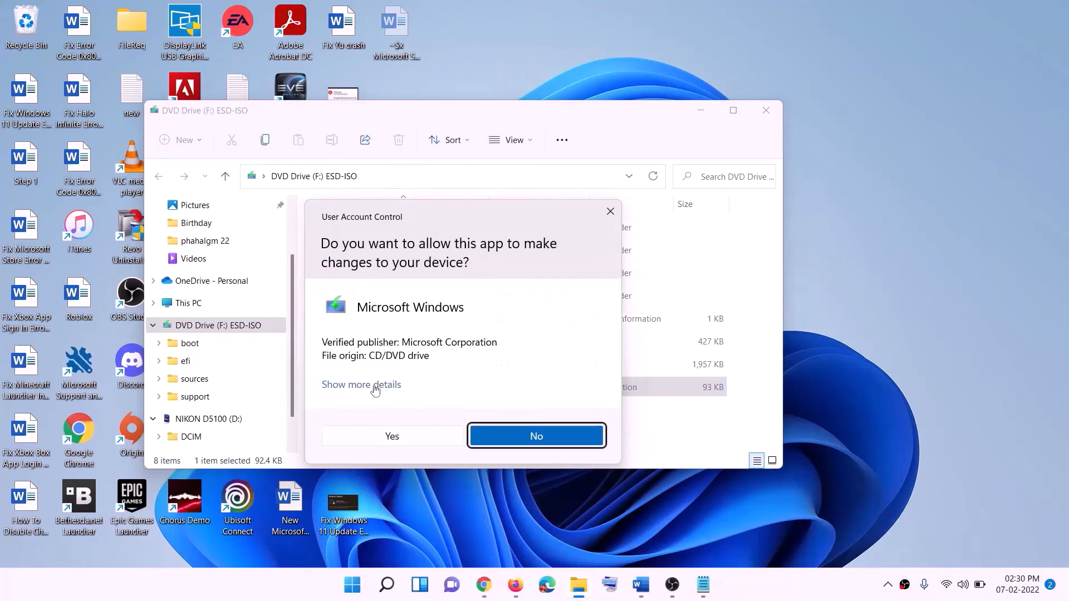
click(430, 436)
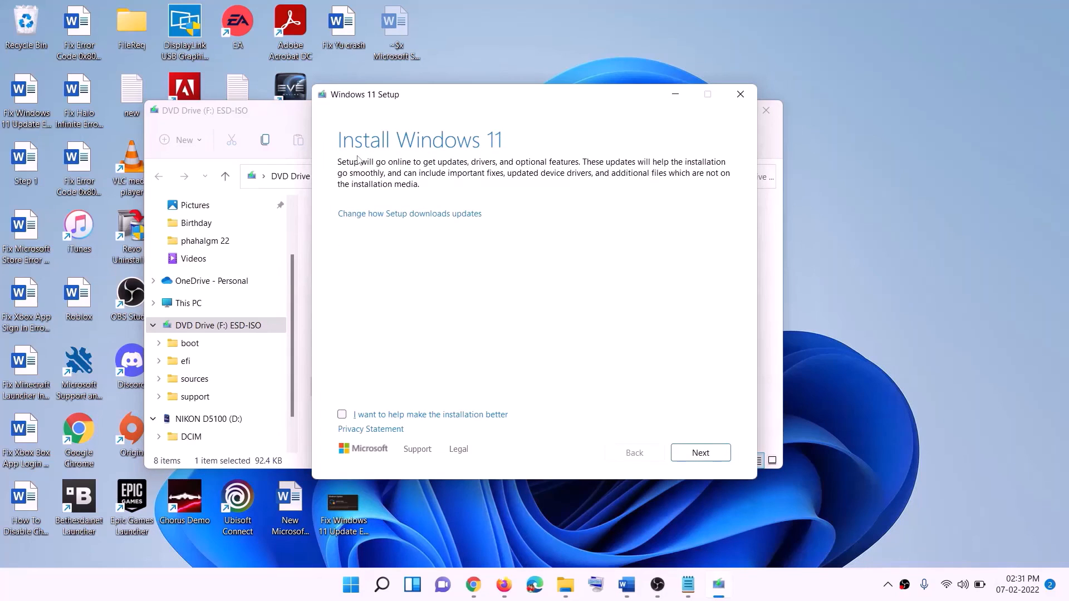
click(700, 452)
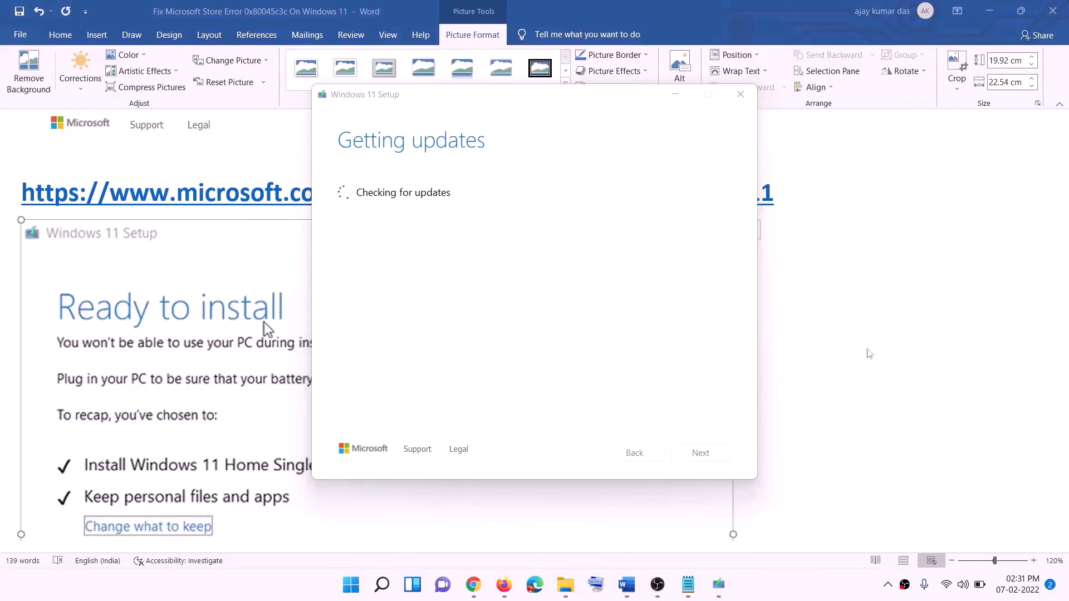
Step: Scroll the Word guide through the Ready to install screenshot for Windows 11 Home Single Language
click(216, 258)
scroll(248, 262, down, 3)
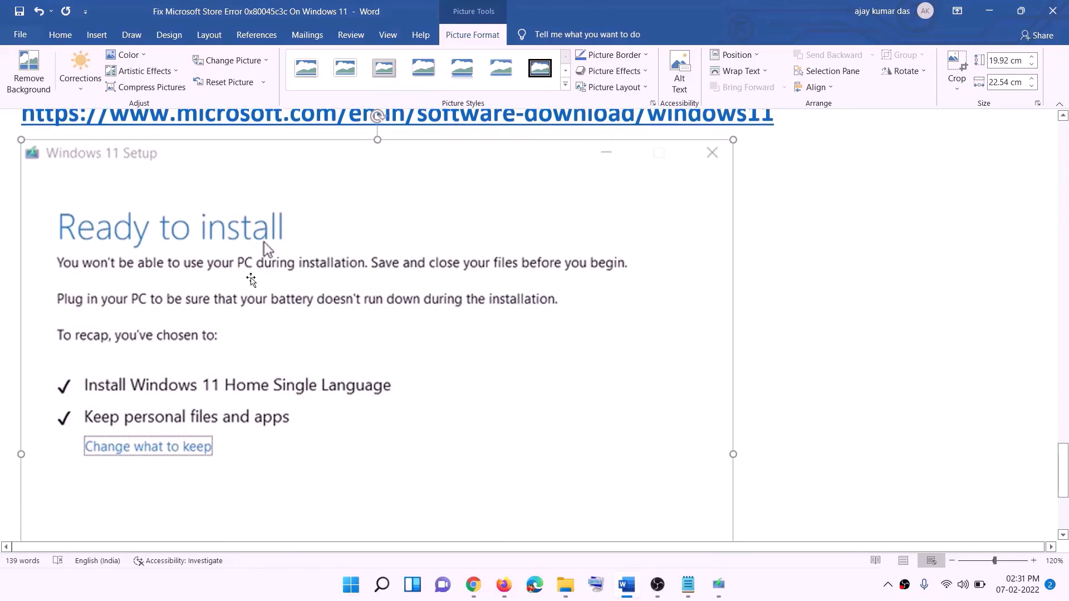
scroll(257, 202, down, 1)
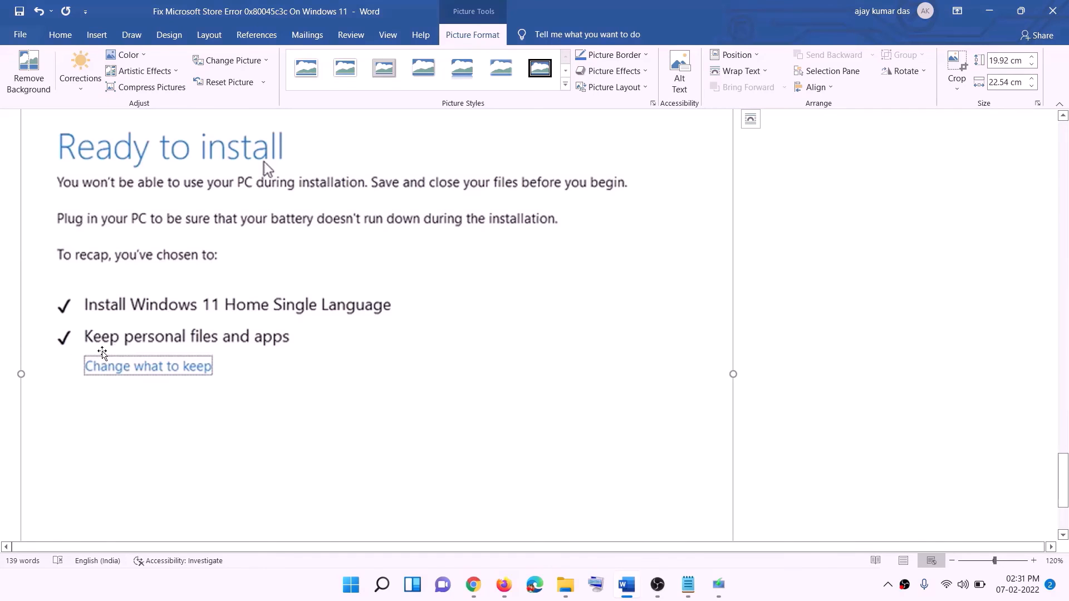
scroll(400, 349, down, 1)
scroll(399, 349, down, 3)
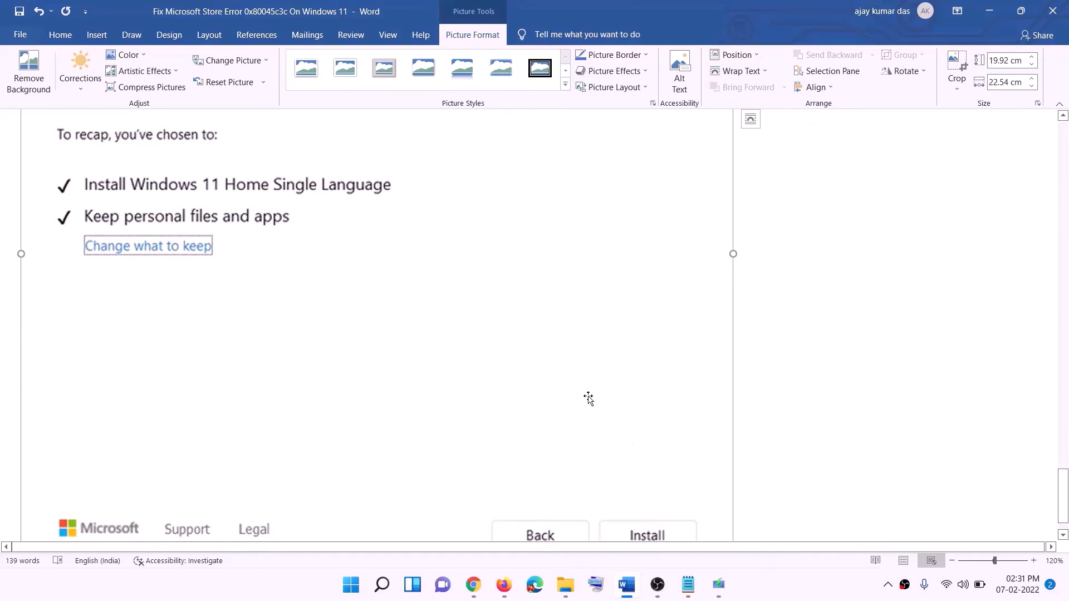
scroll(568, 417, up, 7)
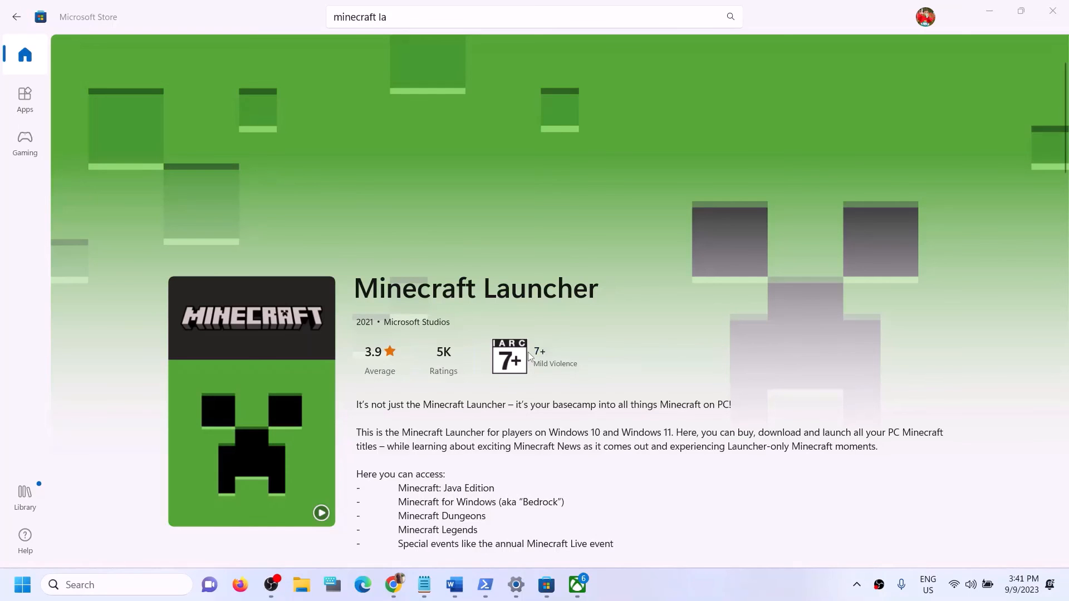
Step: Look over the Minecraft Launcher Store page, then bring up Minecraft Launcher in the Xbox app
scroll(530, 356, down, 5)
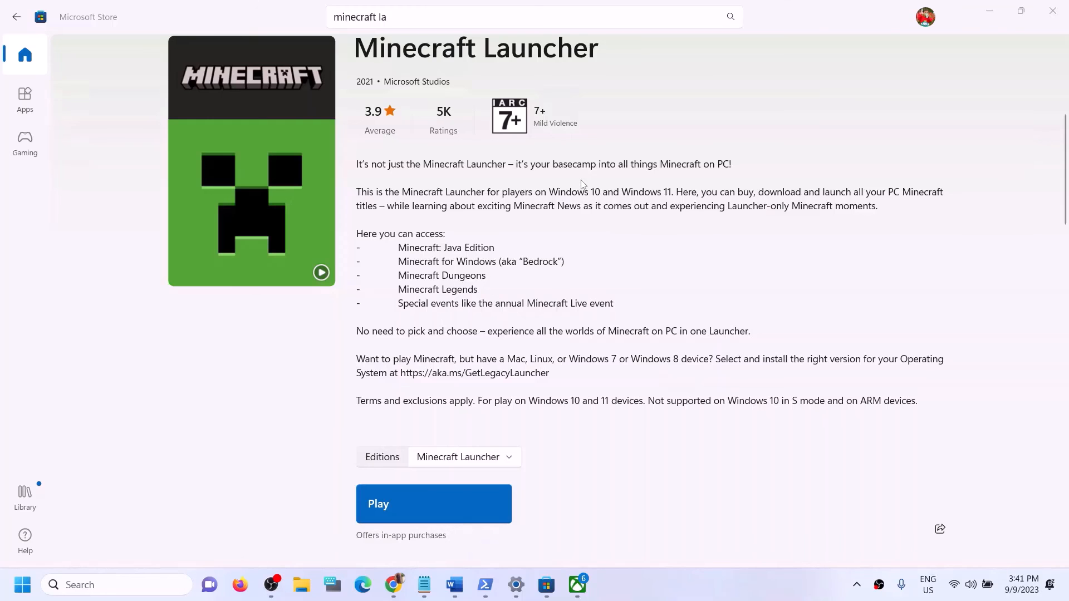
scroll(612, 318, up, 6)
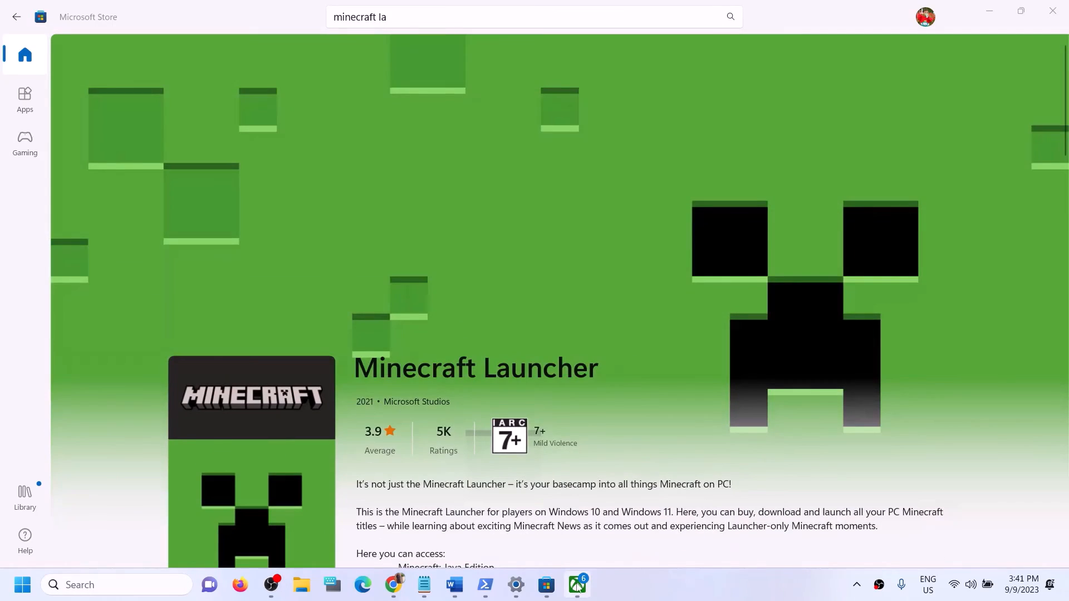
click(577, 585)
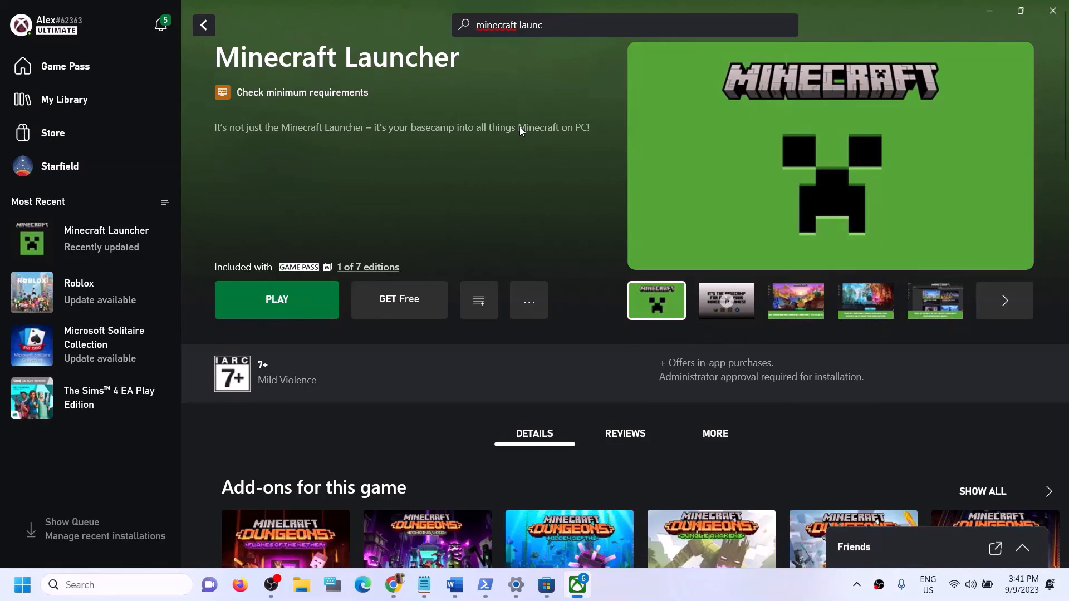
Step: Return to the Minecraft Launcher page in Microsoft Store and press Play to launch the Minecraft Updater
click(751, 586)
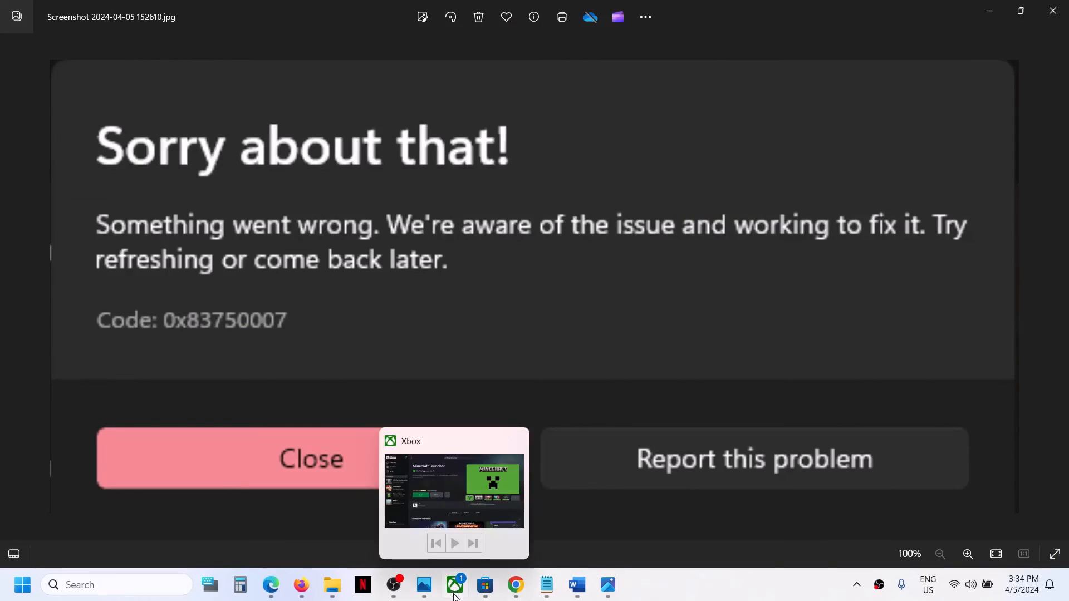
click(464, 578)
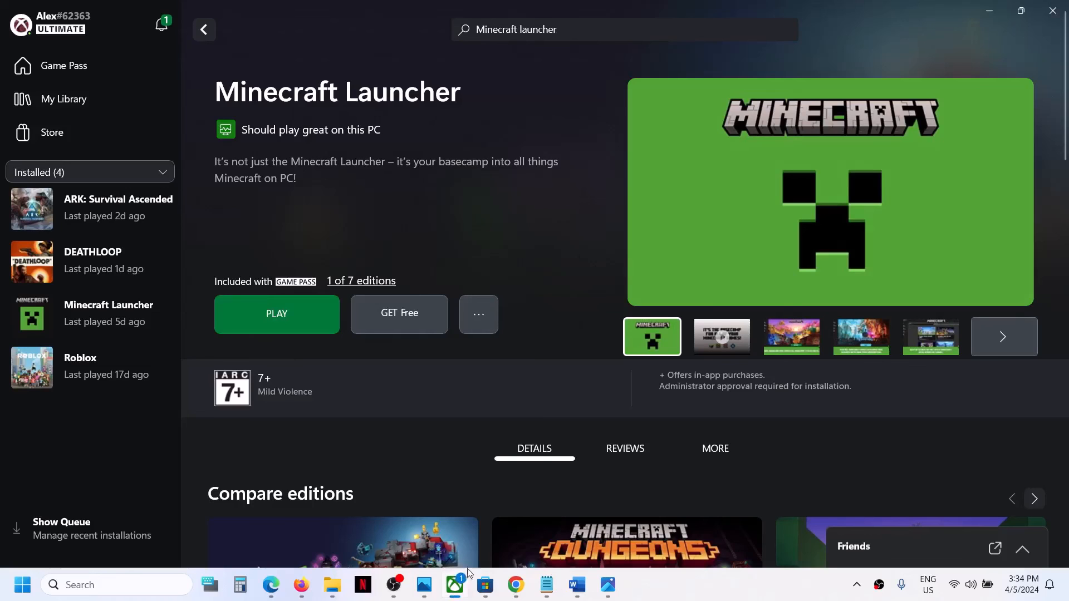
click(485, 584)
scroll(420, 418, down, 5)
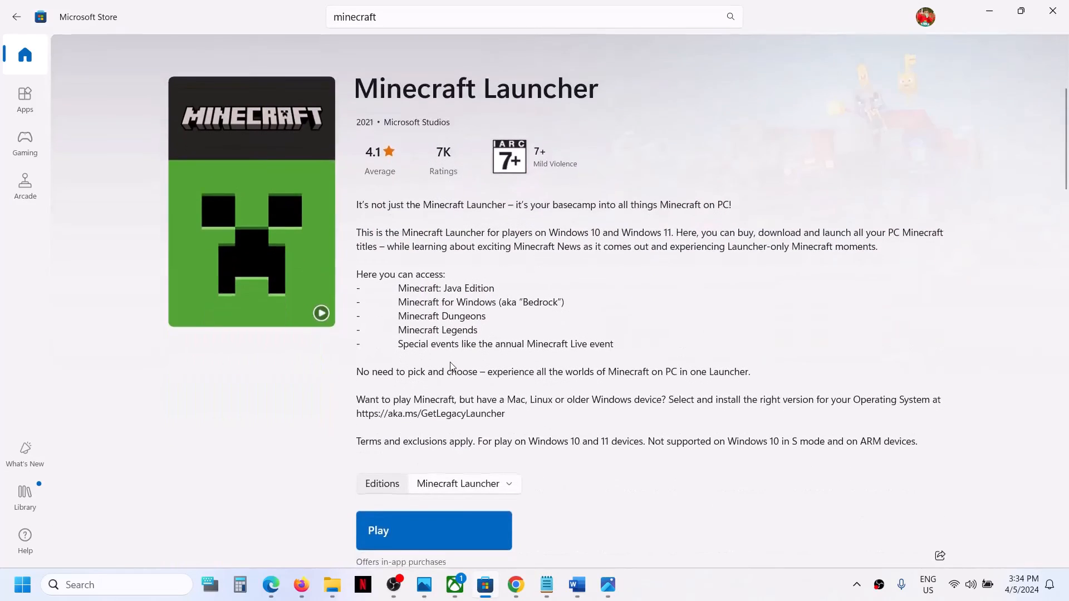
click(403, 524)
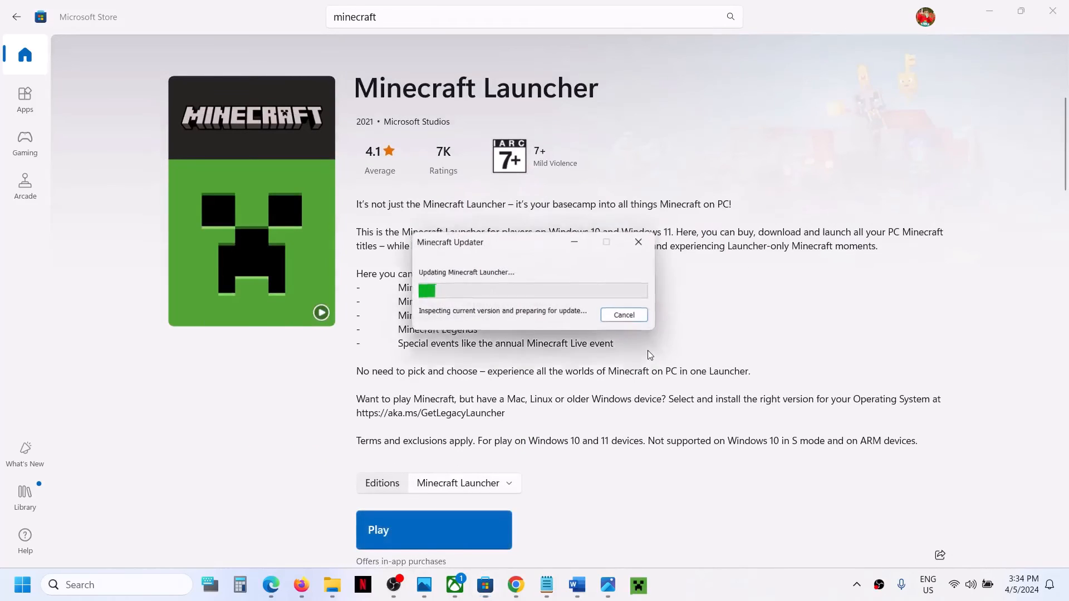